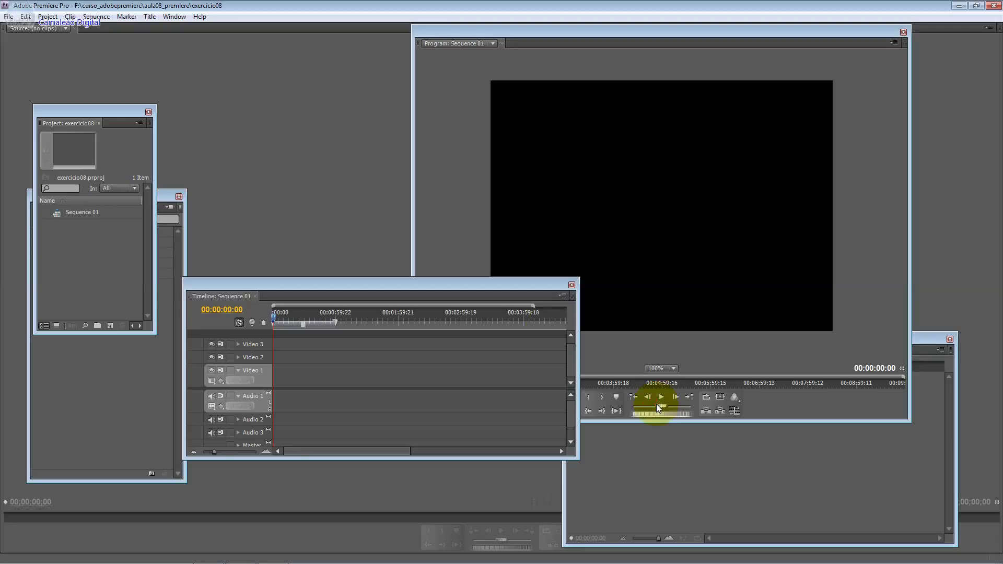
Bring the Effect Controls panel forward and start importing footage from the File menu.
left_click(23, 17)
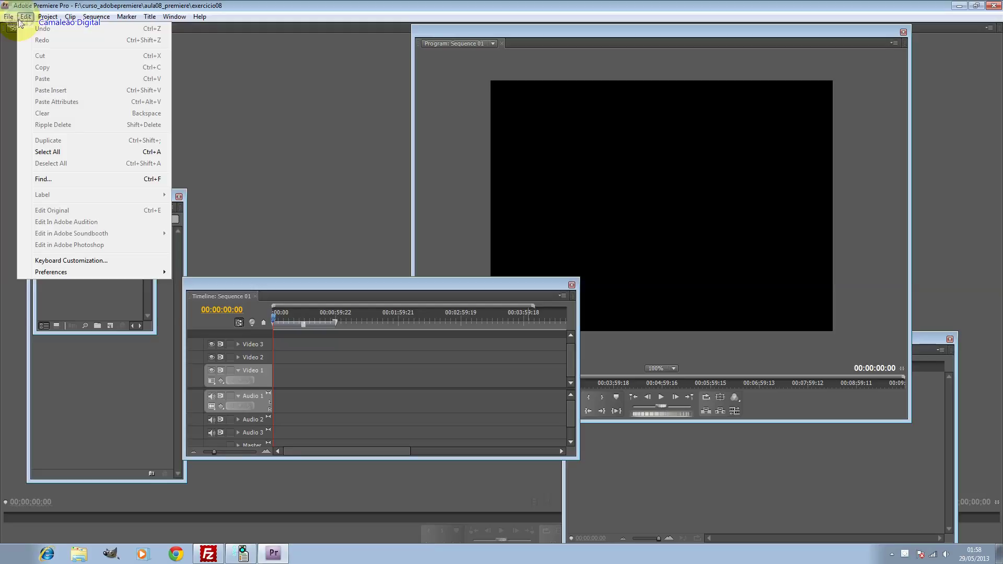
left_click(252, 261)
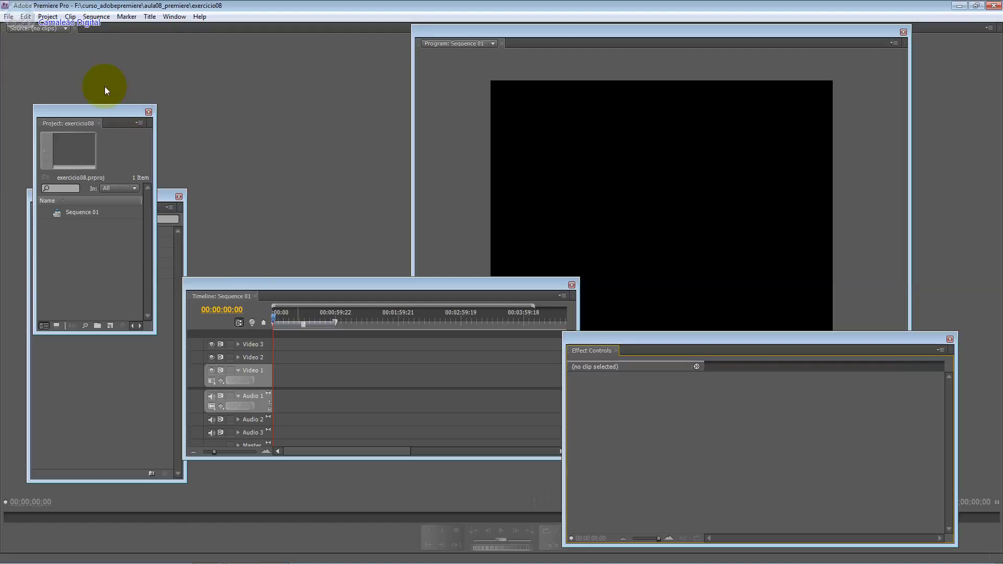
left_click(8, 16)
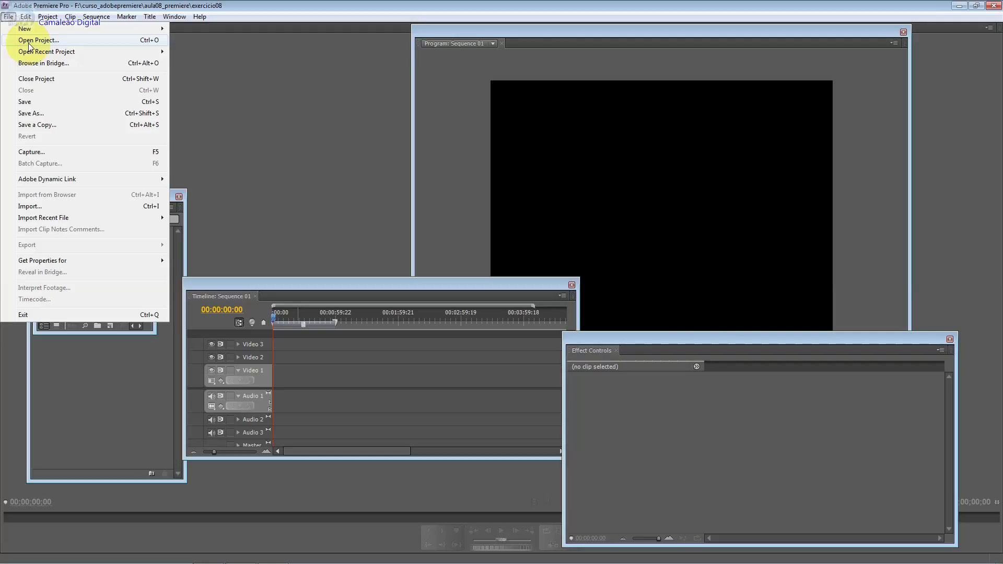
left_click(65, 209)
Import anima02.avi and place it at the start of the Video 1 track.
double_click(449, 255)
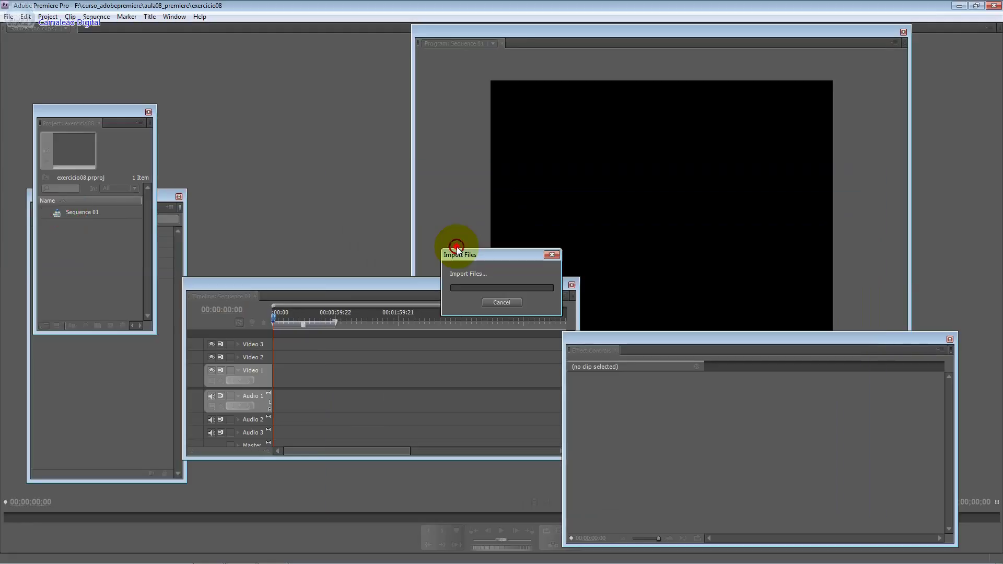
left_click(85, 226)
left_click(74, 233)
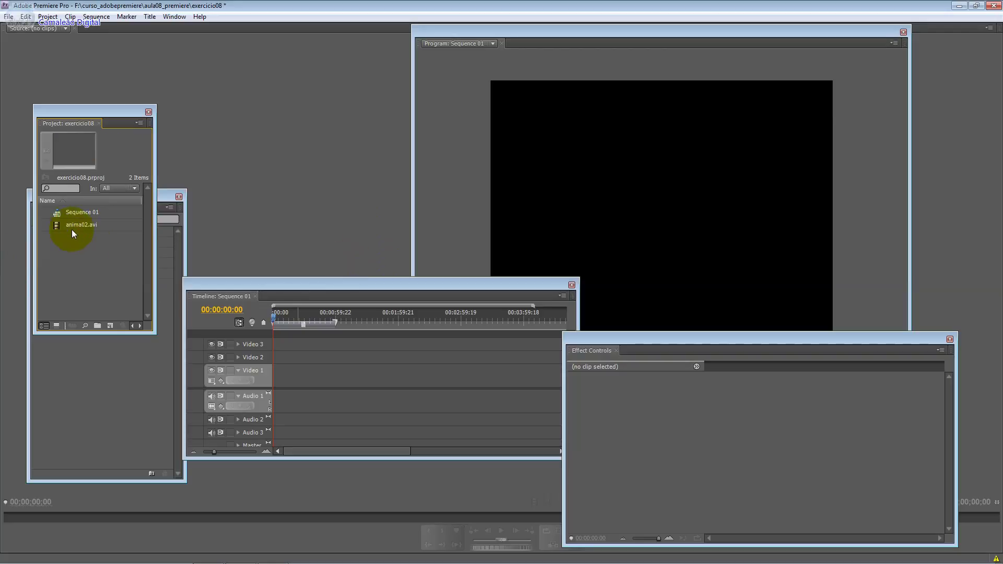
left_click_drag(71, 229, 525, 243)
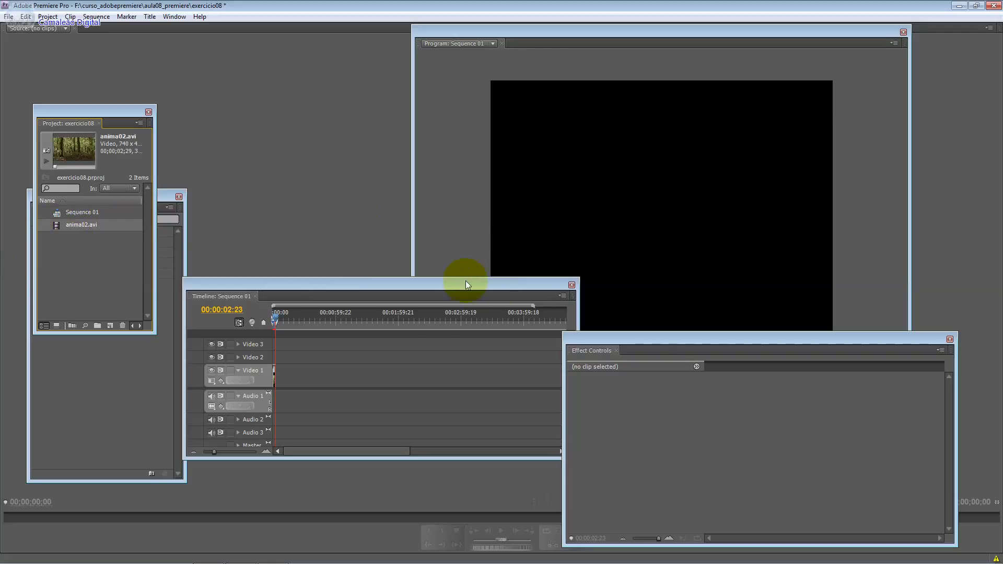
Zoom the timeline, scrub through the forest footage, and minimize Premiere.
left_click(279, 337)
left_click_drag(213, 452, 227, 451)
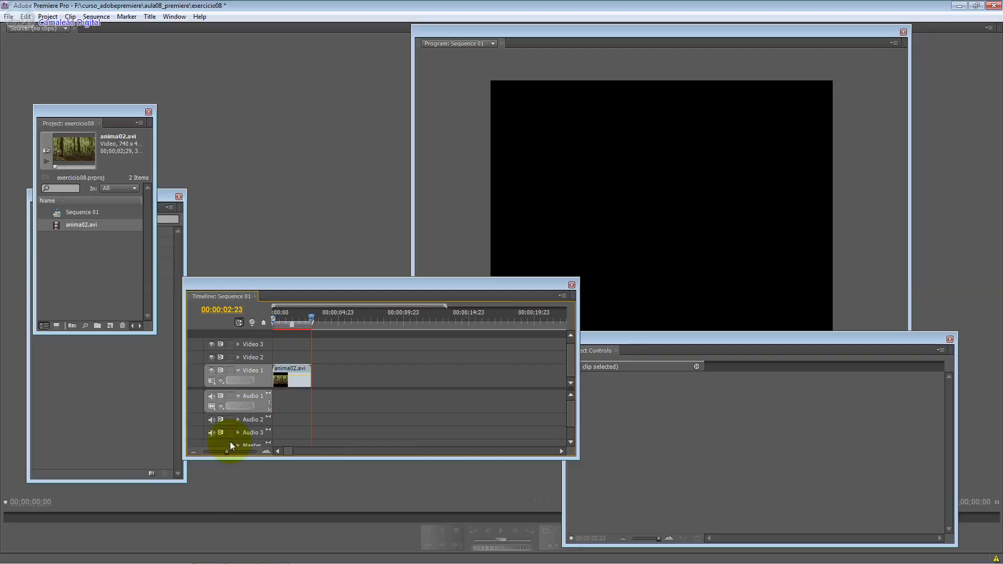
left_click(301, 321)
mouse_move(301, 321)
left_mouse_down()
mouse_move(272, 320)
mouse_move(292, 323)
left_mouse_up()
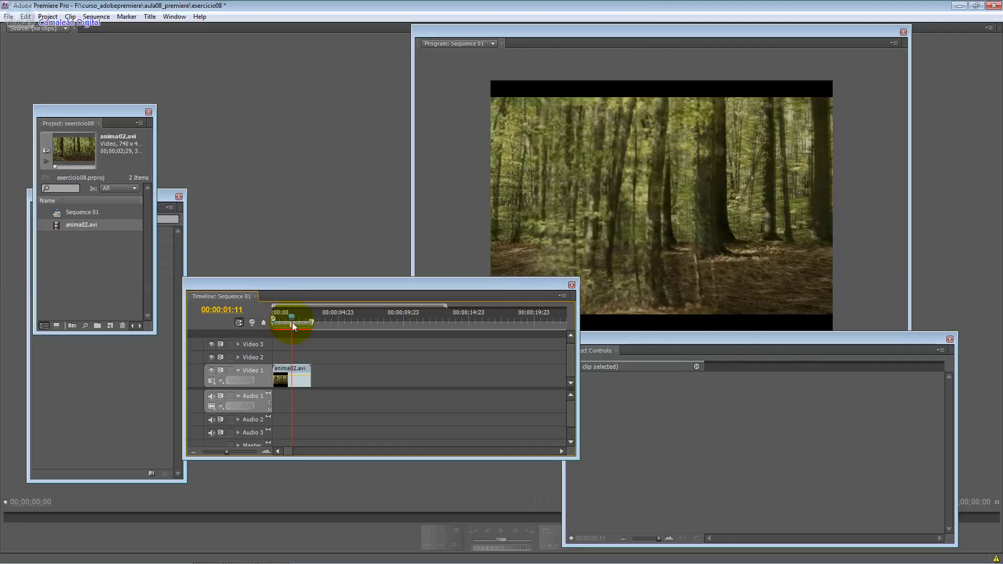
left_click_drag(293, 323, 305, 331)
left_click(959, 6)
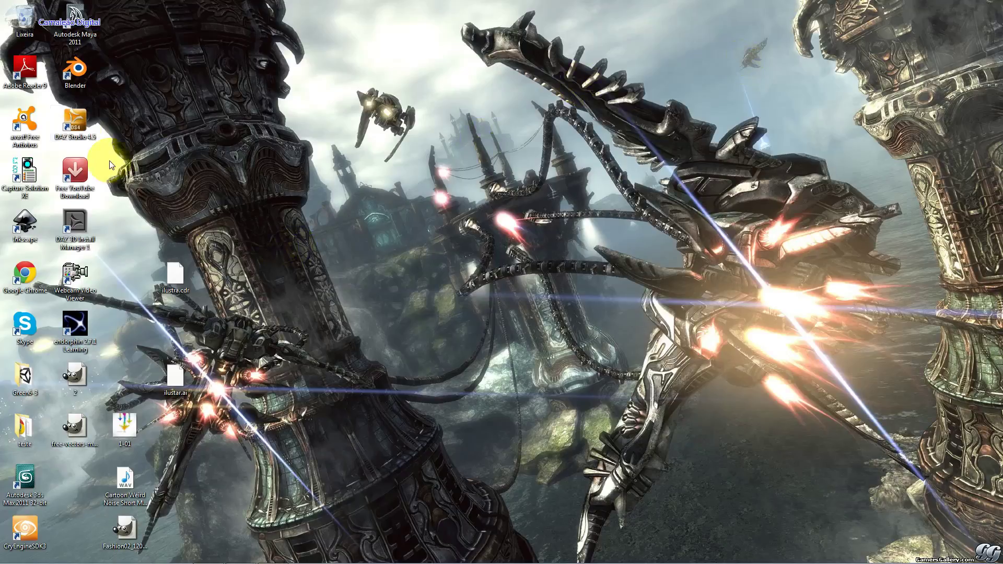
Launch DAZ Studio 4.5 Pro from the desktop and bring up its File > Open dialog.
double_click(75, 121)
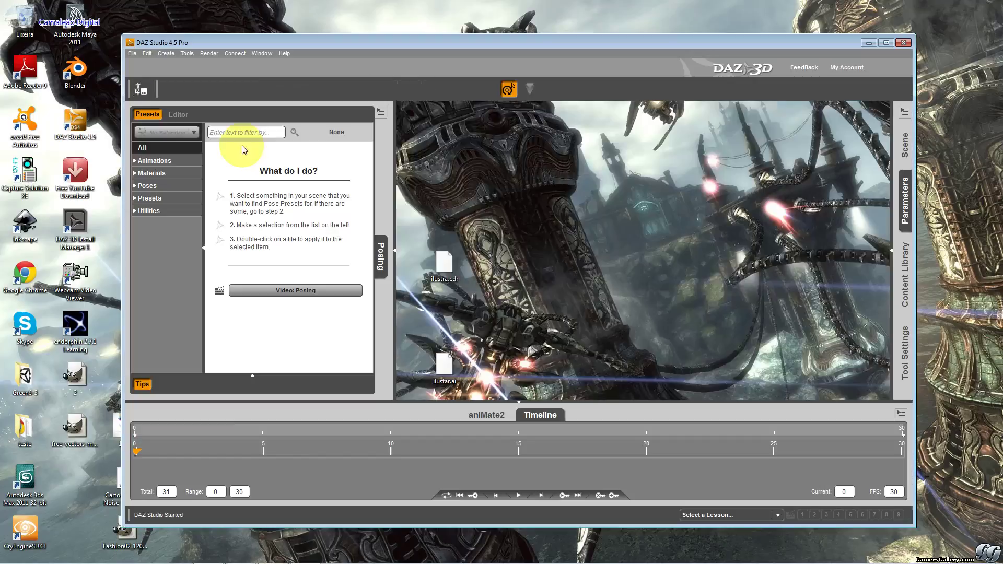
left_click(131, 53)
left_click(148, 78)
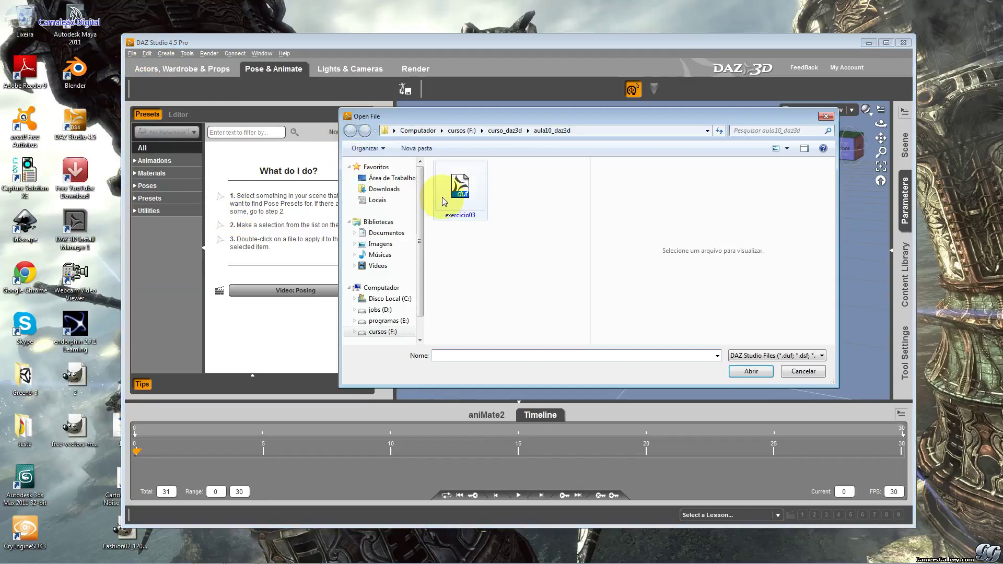
Open exercicio03.duf and play its animation in the default view.
left_click(448, 200)
double_click(448, 200)
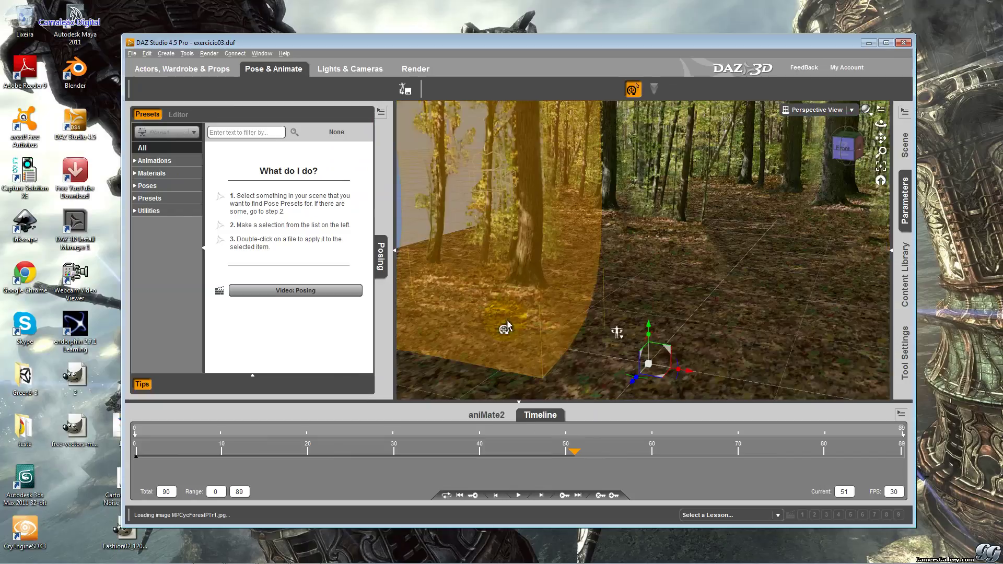
left_click(338, 131)
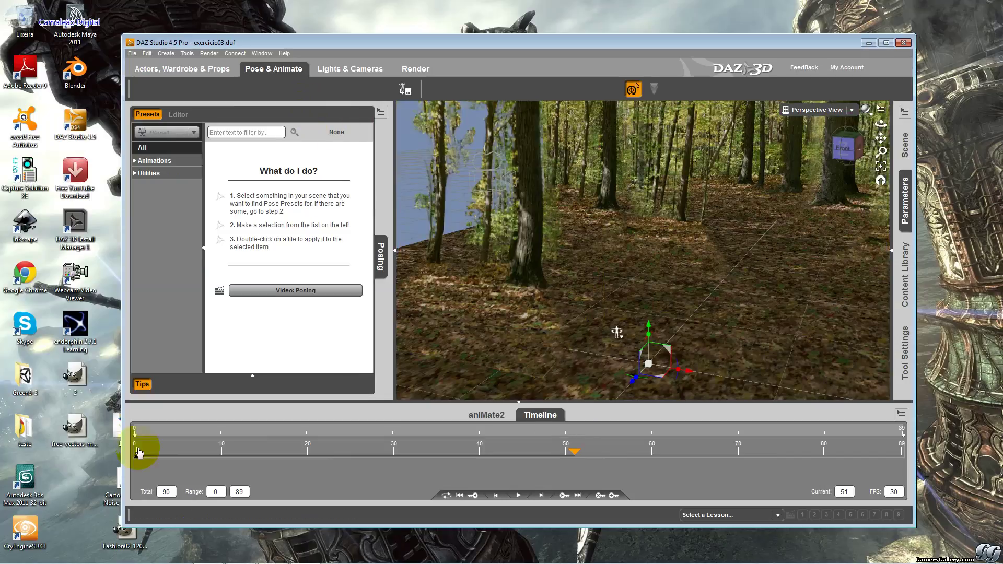
left_click_drag(138, 452, 389, 457)
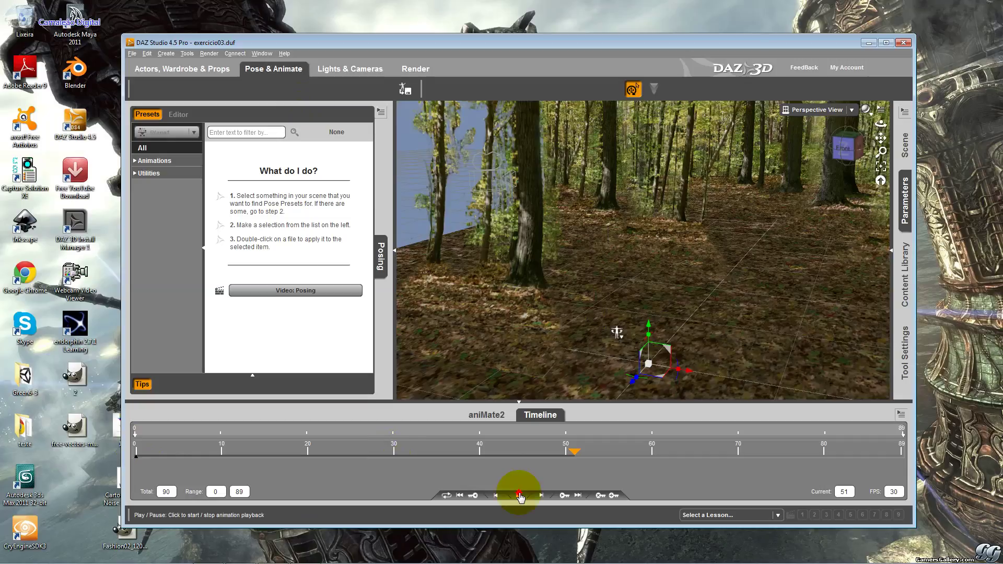
left_click(520, 494)
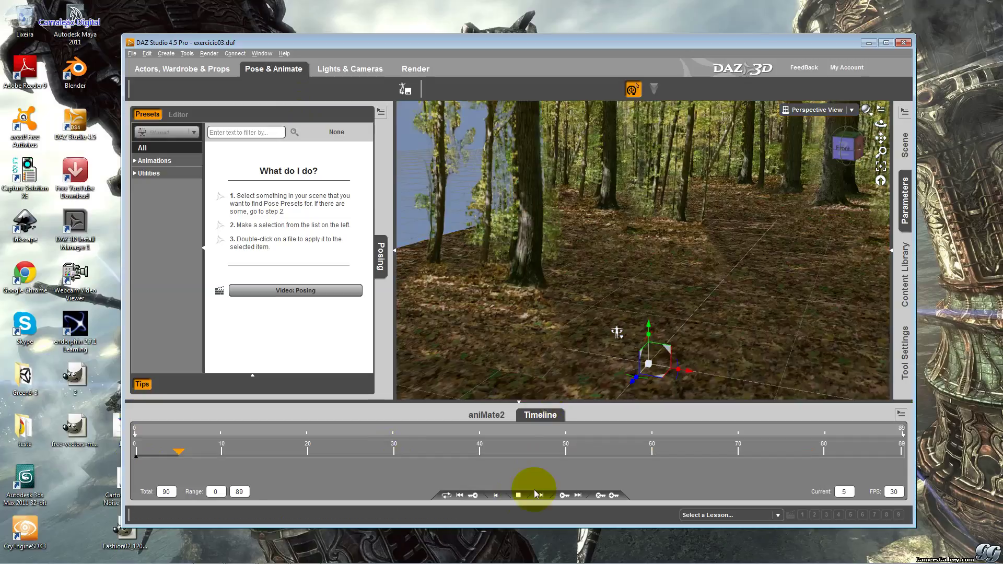
left_click(529, 501)
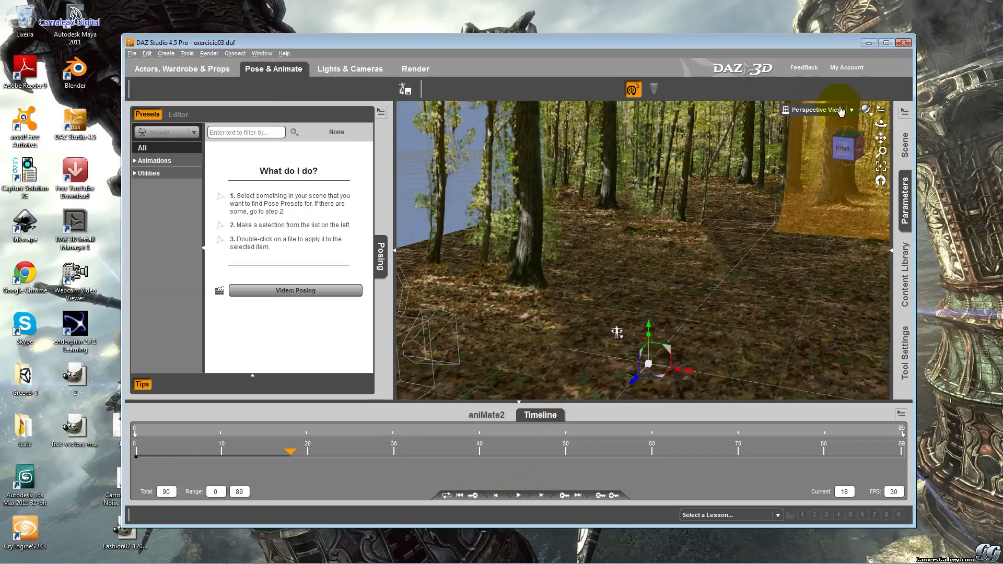
Play the animation through camera01, then close DAZ Studio without saving.
left_click(853, 111)
left_click(849, 195)
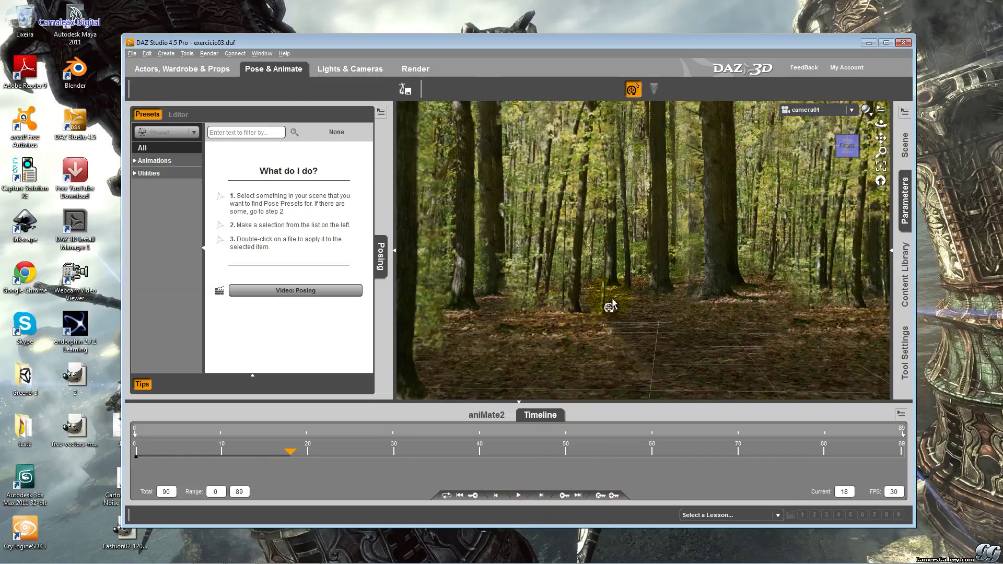
left_click(524, 501)
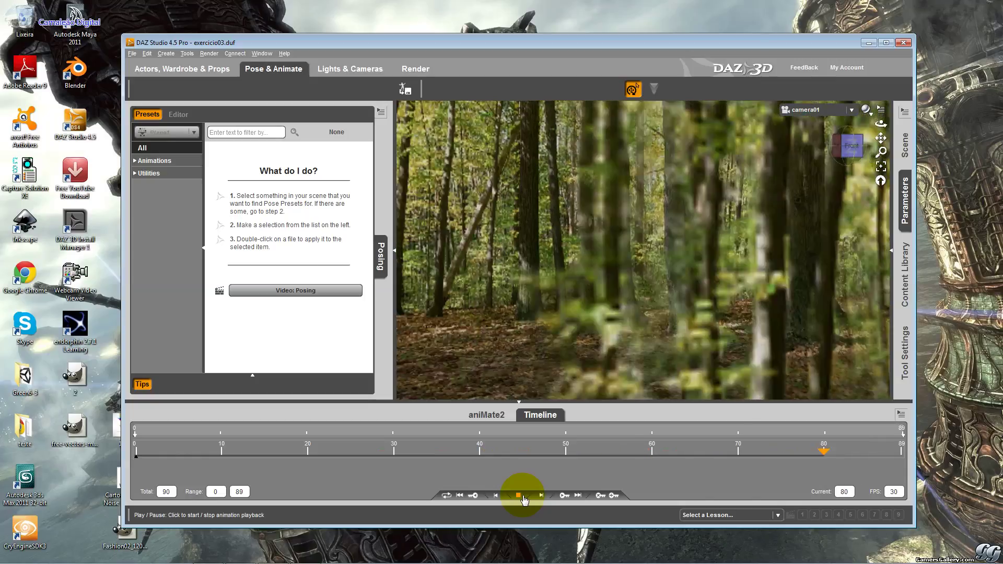
left_click(523, 497)
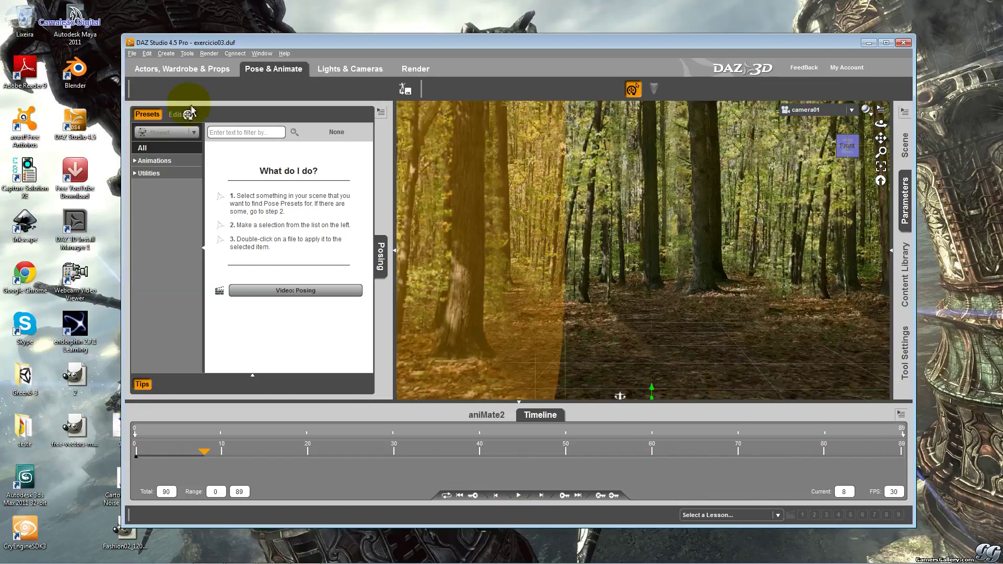
left_click(903, 42)
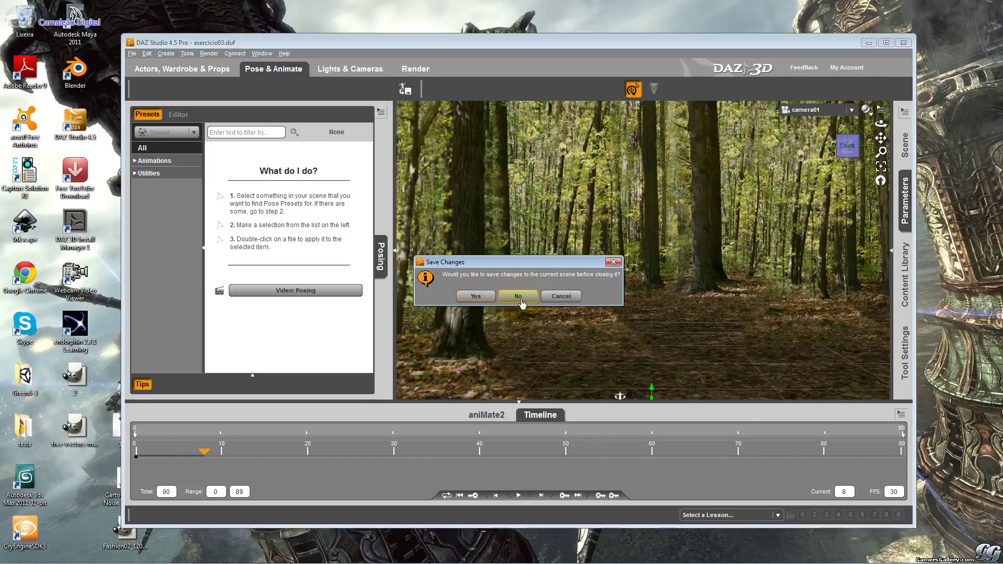
left_click(518, 297)
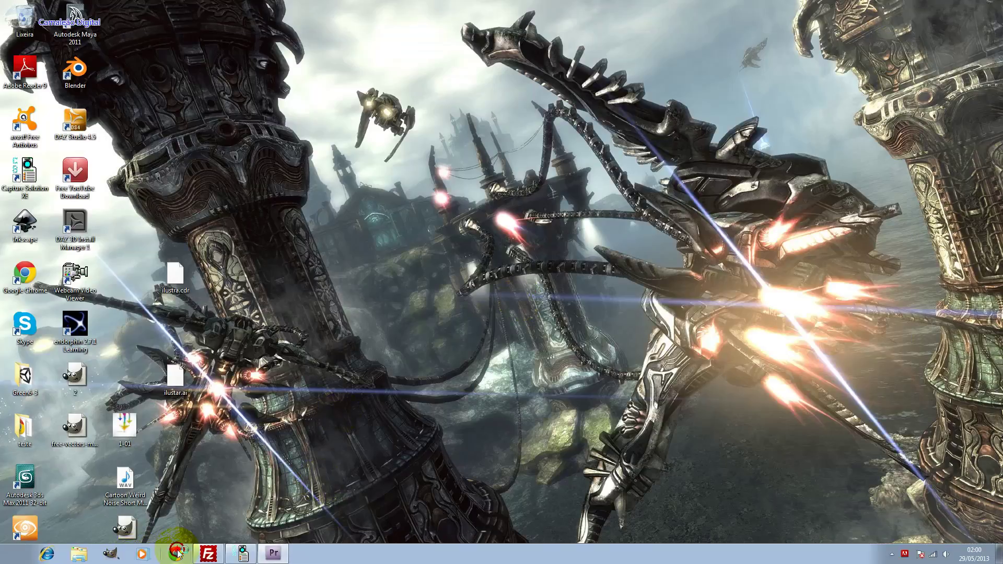
left_click(176, 552)
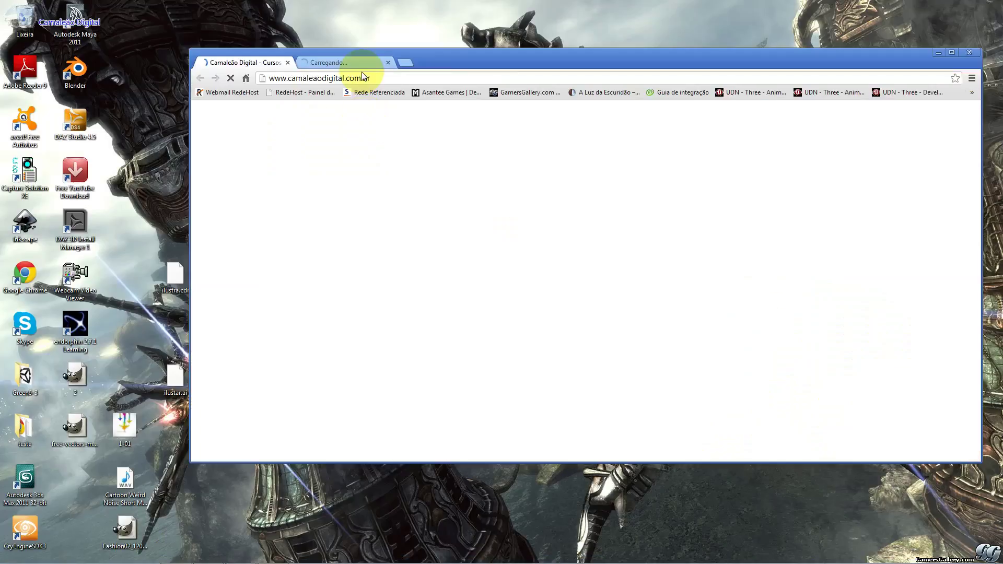
left_click(387, 62)
left_click(369, 76)
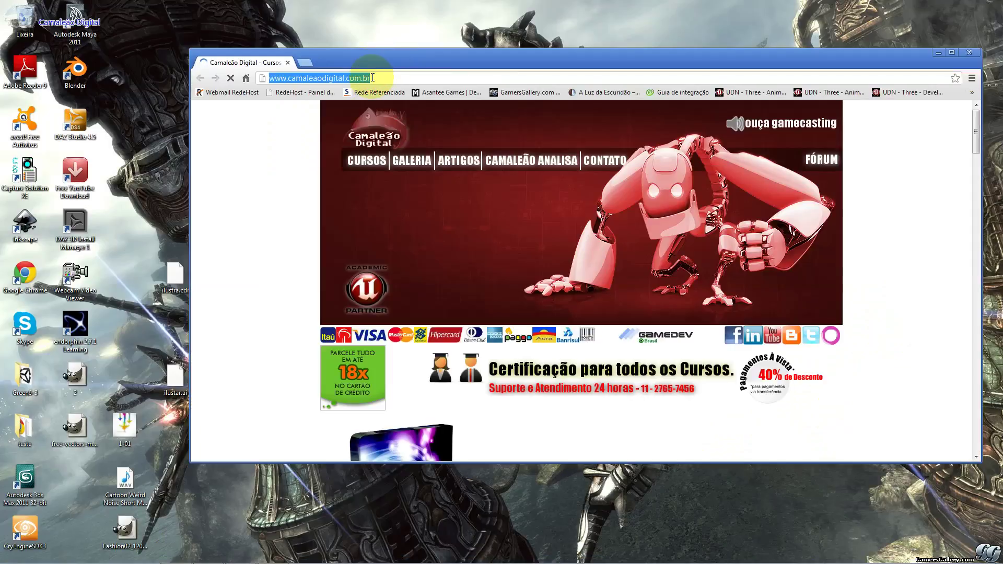
type("WWw.facebook.com")
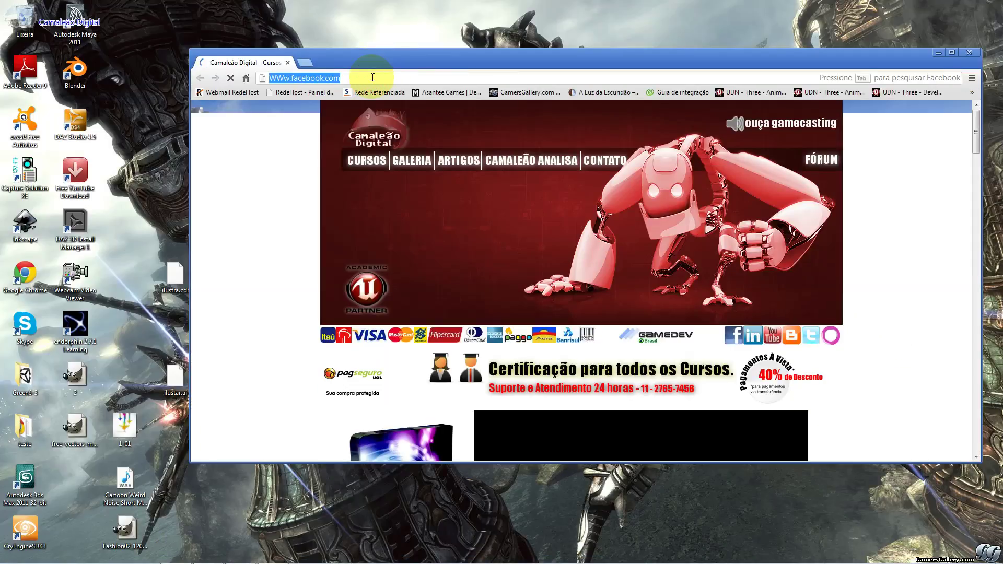
type("www.")
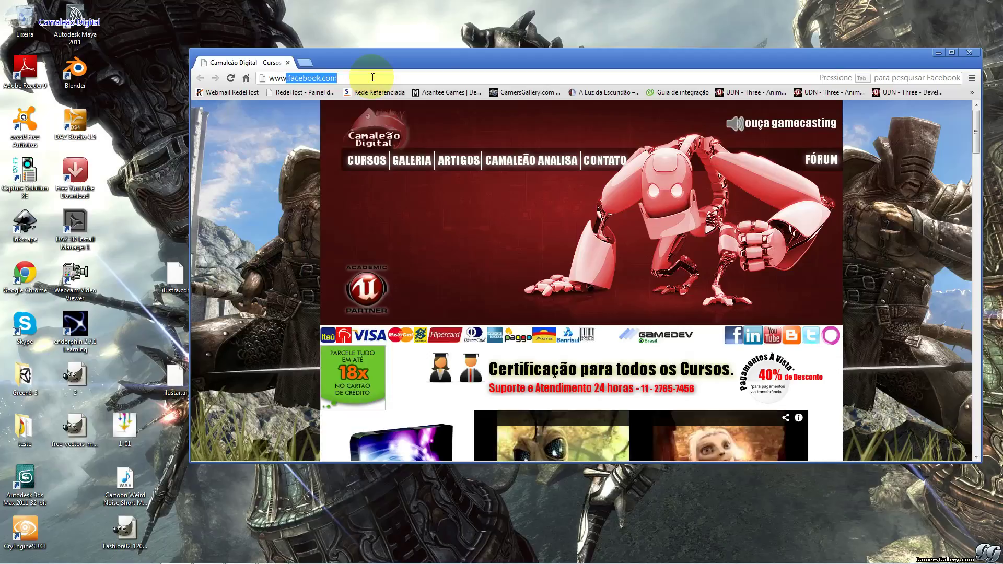
type("daz3d")
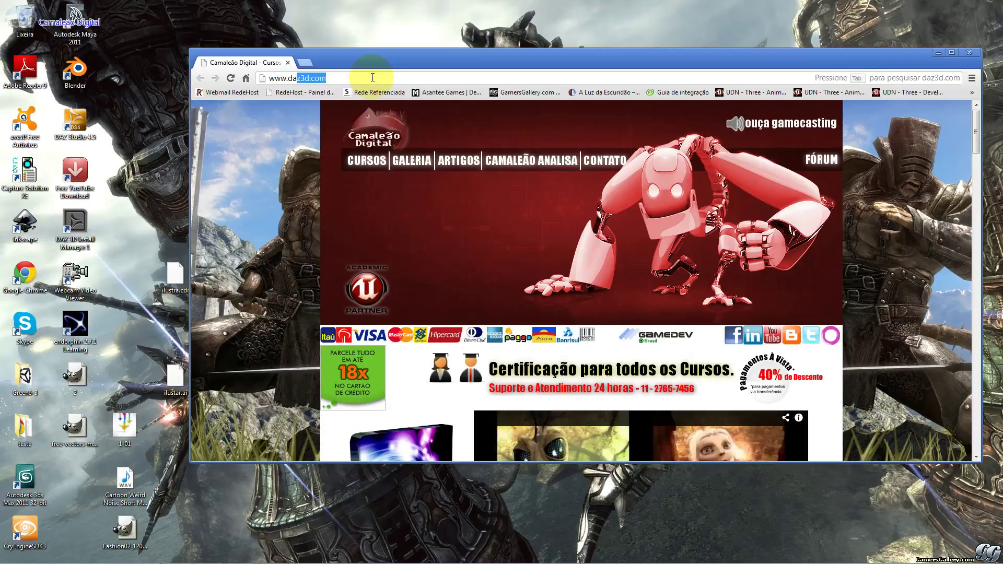
key("Return")
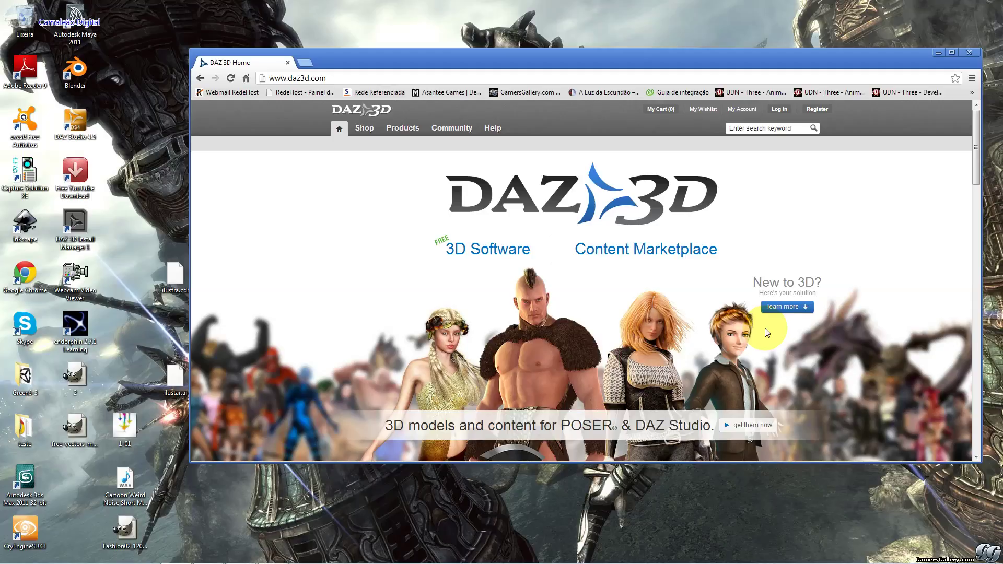
mouse_move(612, 425)
left_mouse_down()
mouse_move(571, 426)
mouse_move(613, 428)
left_mouse_up()
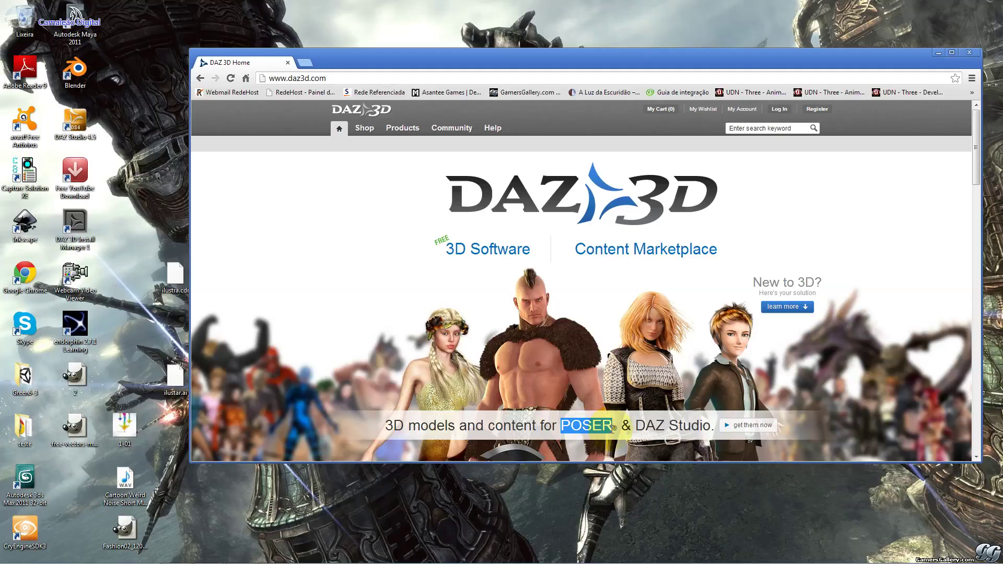
Open New Releases and scroll down through the 88-item listing.
scroll(614, 430, "down", 1)
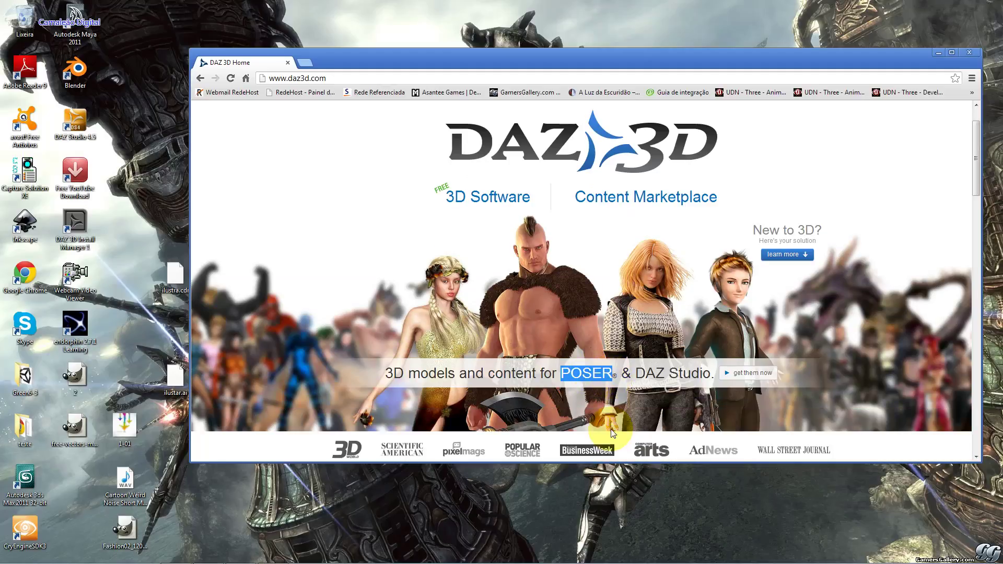
left_click(729, 374)
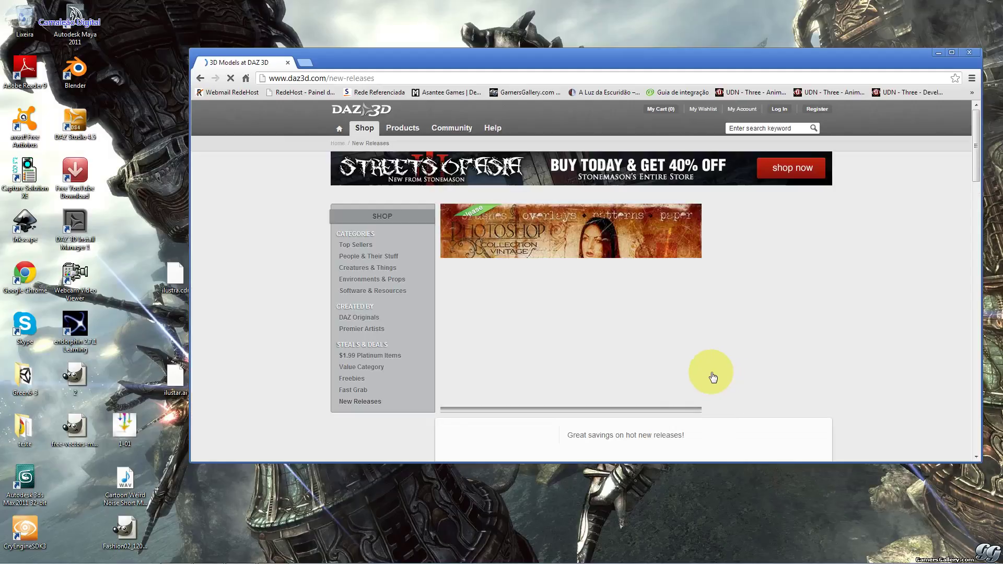
scroll(713, 377, "down", 3)
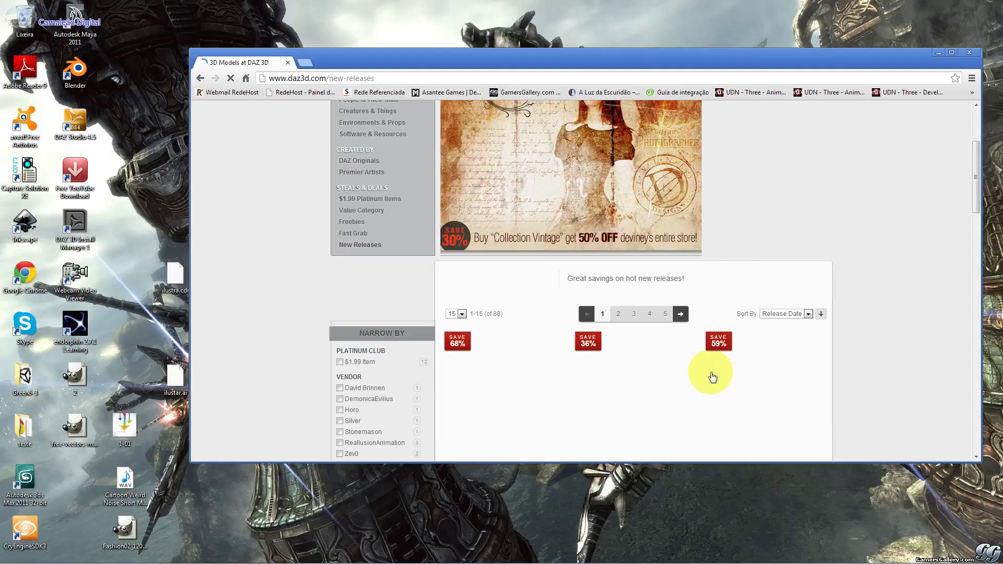
scroll(713, 378, "up", 3)
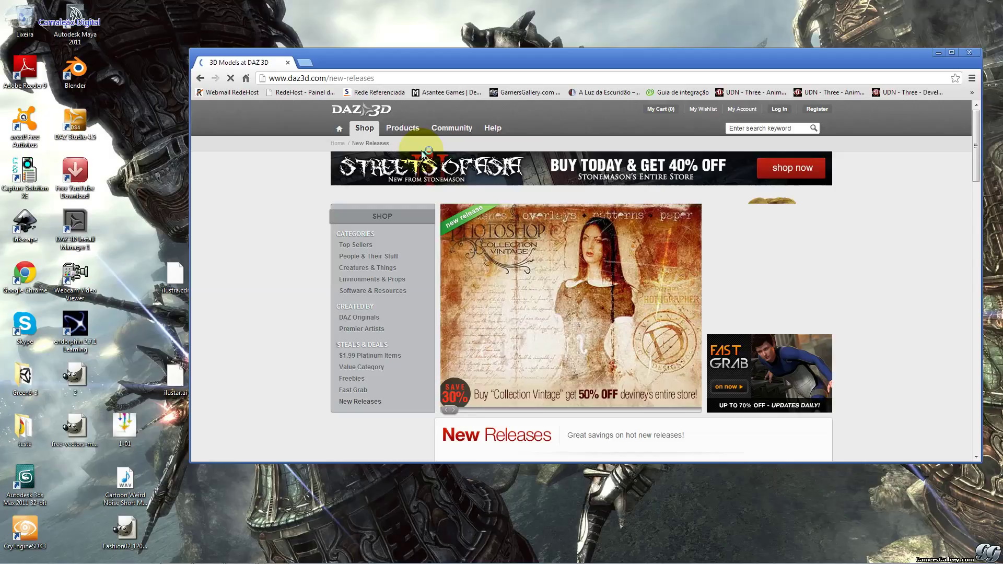
scroll(579, 265, "down", 3)
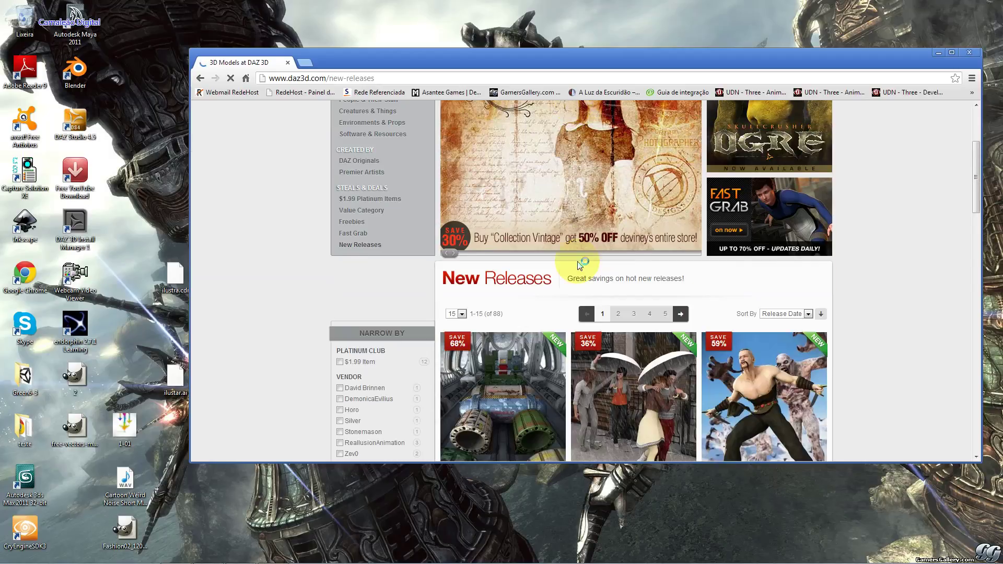
scroll(579, 265, "down", 4)
scroll(578, 265, "down", 4)
scroll(579, 265, "down", 4)
scroll(578, 266, "down", 2)
scroll(579, 266, "down", 4)
scroll(579, 267, "down", 3)
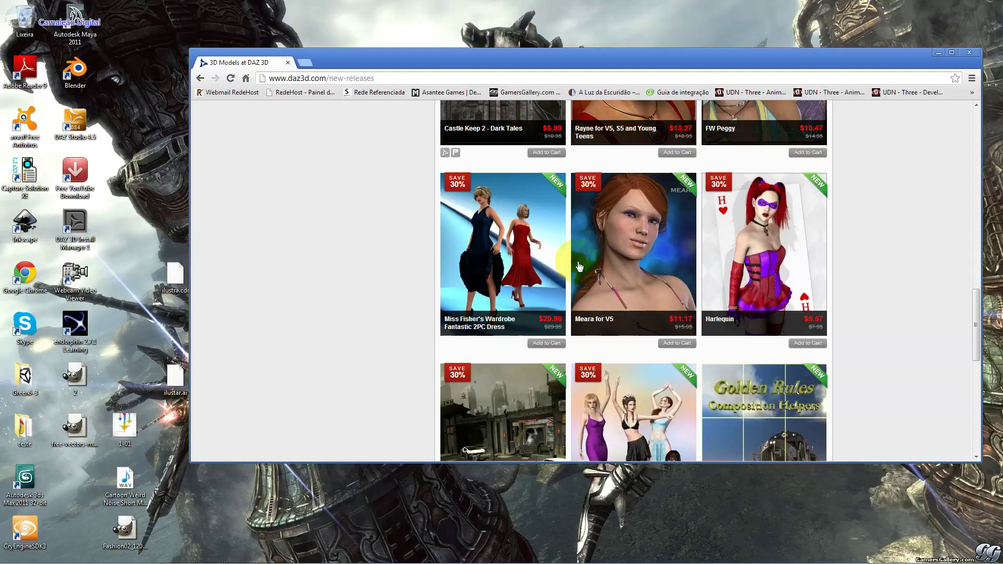
Scroll back up and return to the DAZ 3D home page.
scroll(578, 267, "up", 5)
scroll(579, 266, "up", 2)
scroll(579, 266, "up", 4)
scroll(578, 266, "up", 3)
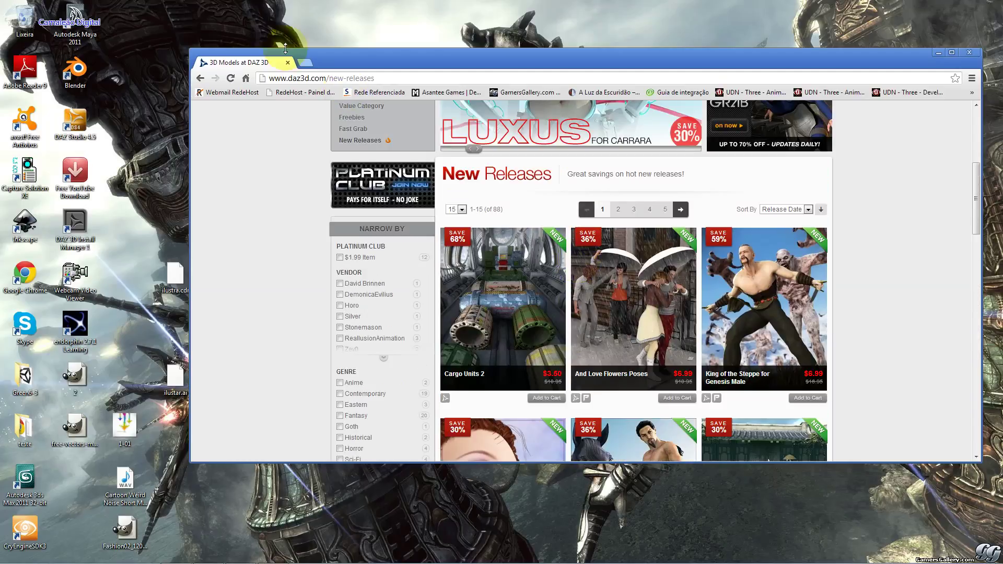
left_click(201, 78)
scroll(733, 275, "down", 1)
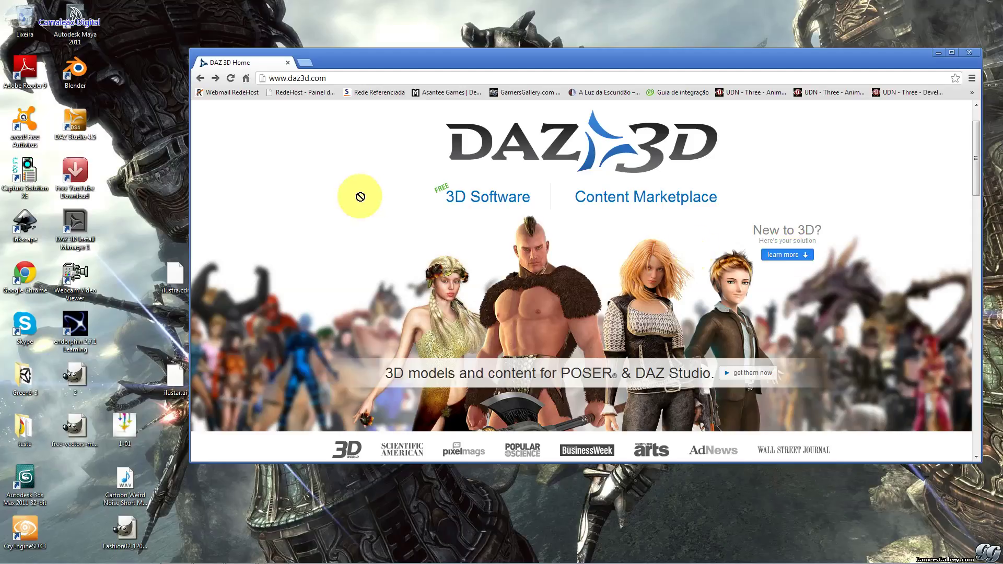
Go from 3D Software to the free DAZ Studio 4.6 Pro page priced $0.00.
left_click(490, 204)
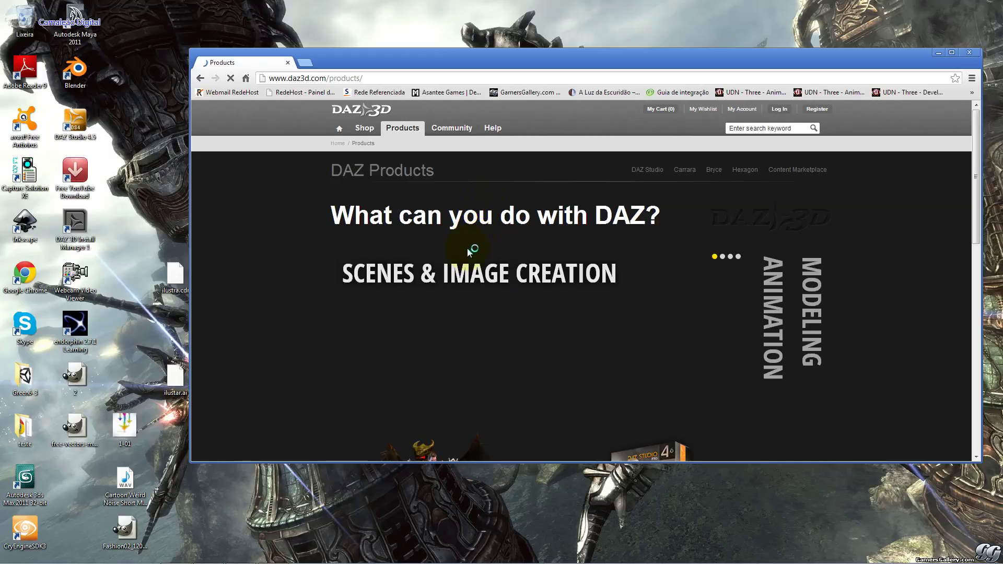
scroll(486, 283, "down", 2)
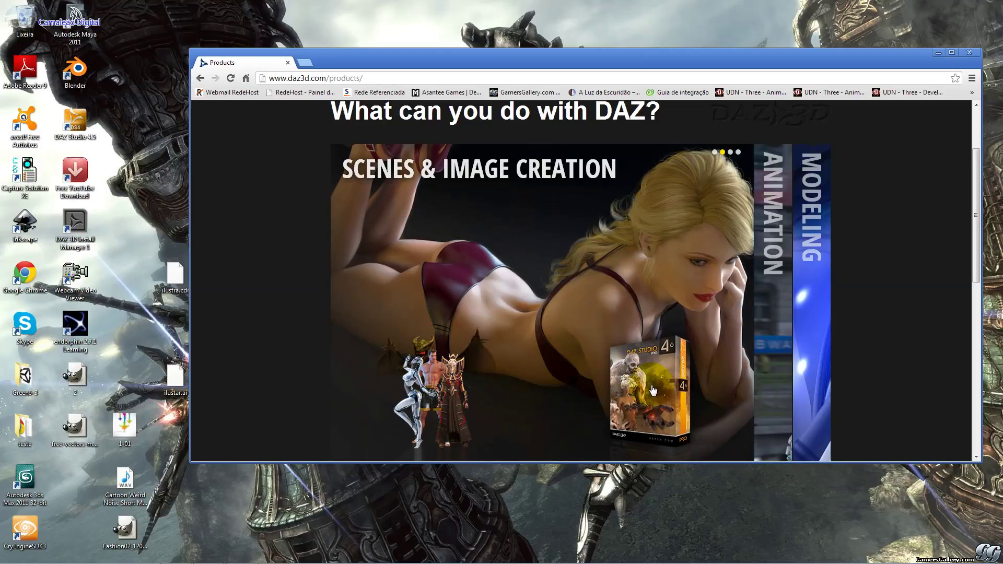
scroll(653, 389, "down", 3)
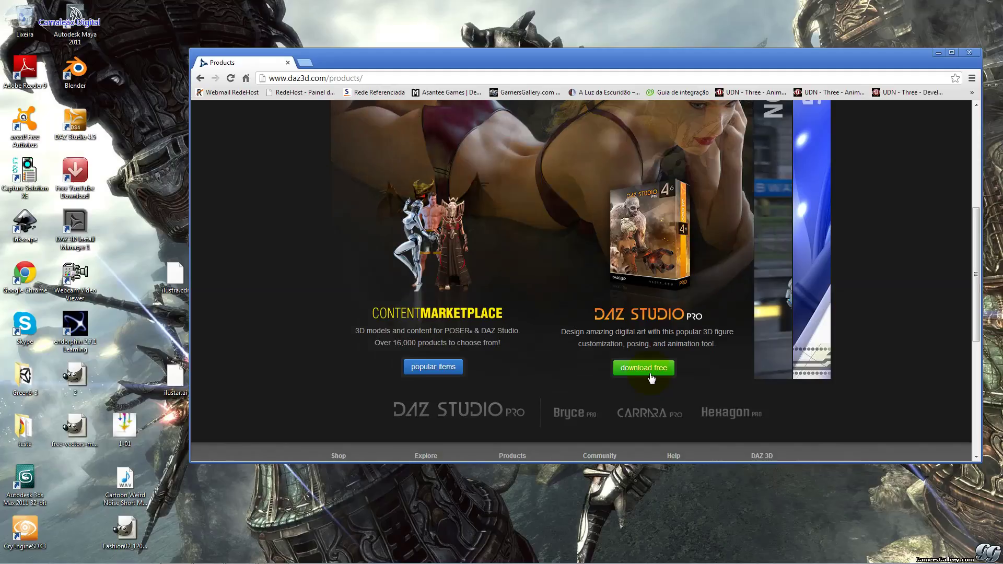
left_click(651, 374)
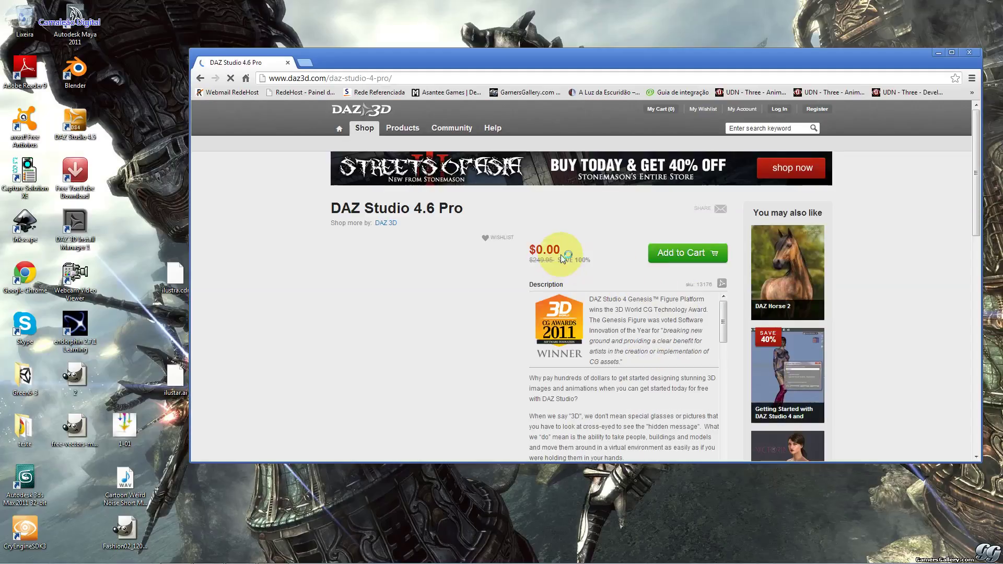
double_click(545, 250)
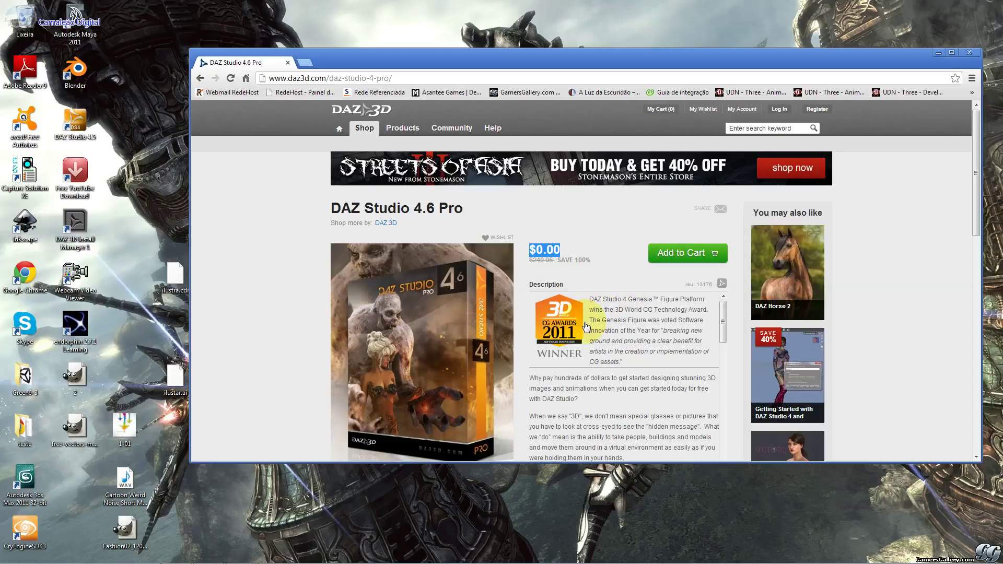
Add DAZ Studio 4.6 Pro to the cart and close Chrome.
scroll(653, 316, "down", 1)
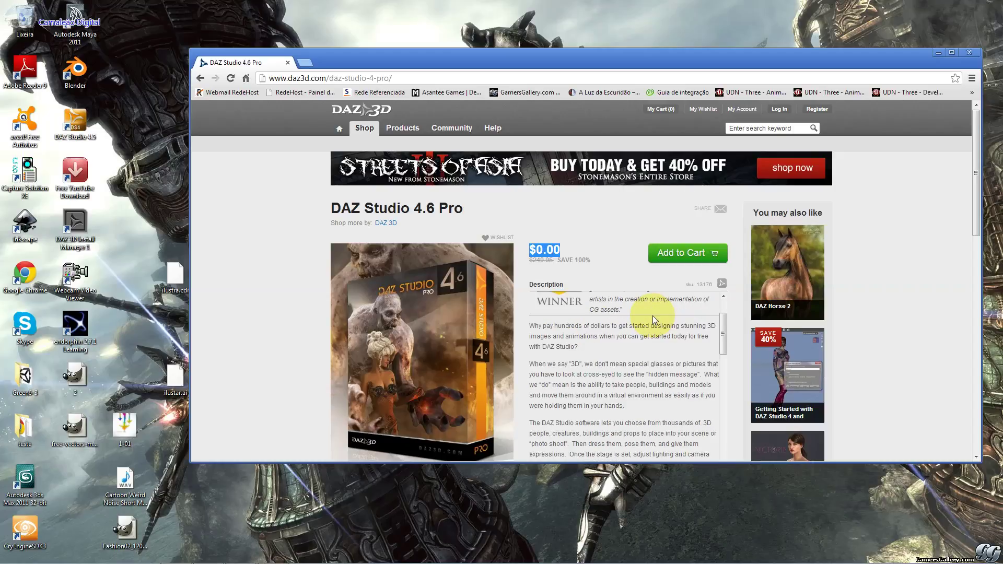
left_click(677, 262)
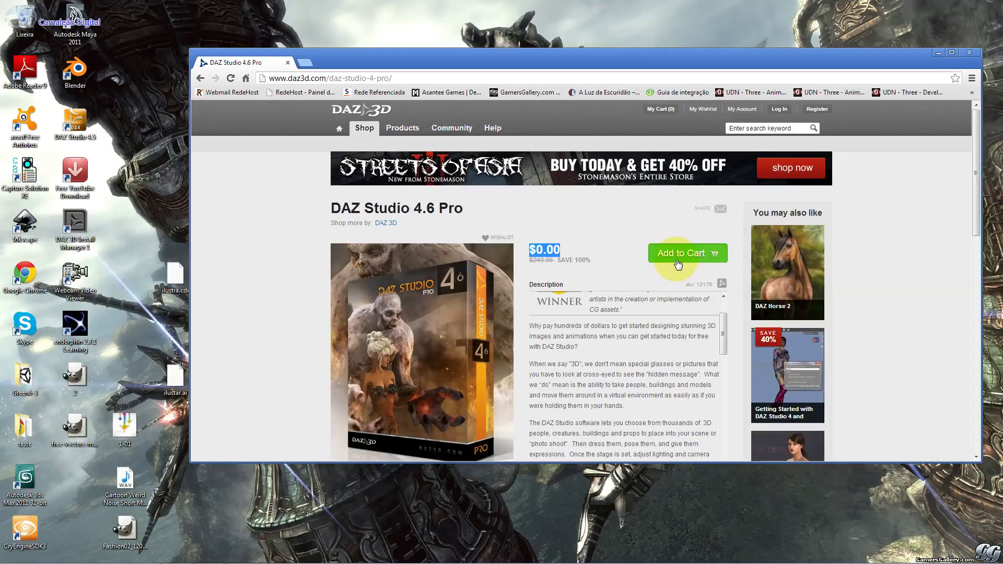
scroll(660, 295, "down", 1)
scroll(655, 296, "down", 1)
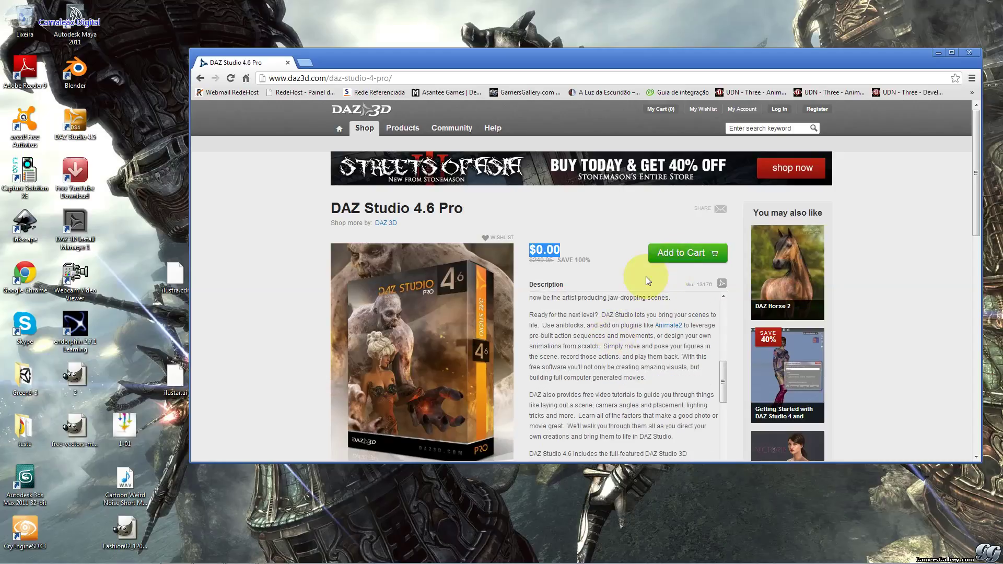
left_click(964, 55)
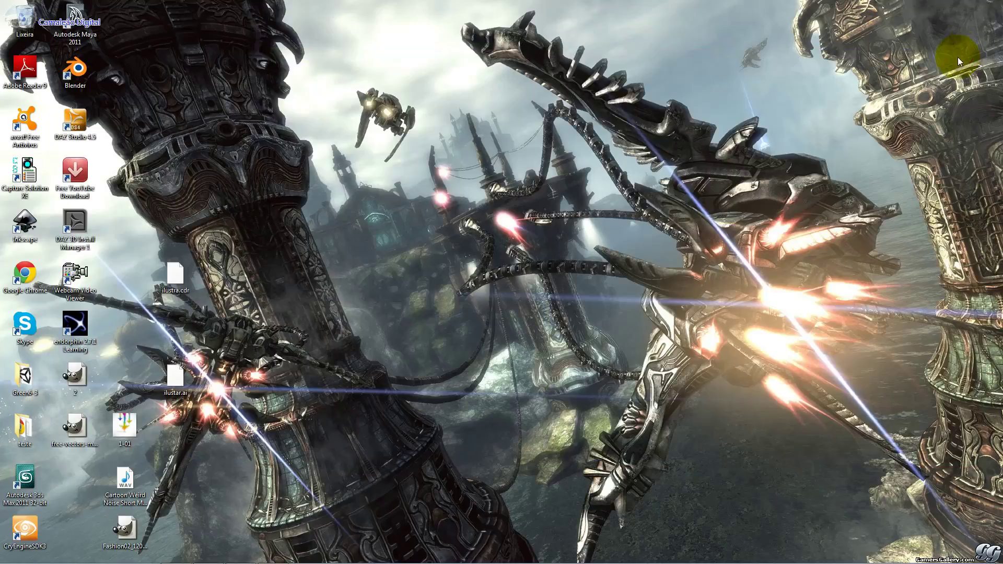
Switch to Premiere, select anima02.avi and reposition the floating timeline.
key("alt+Tab")
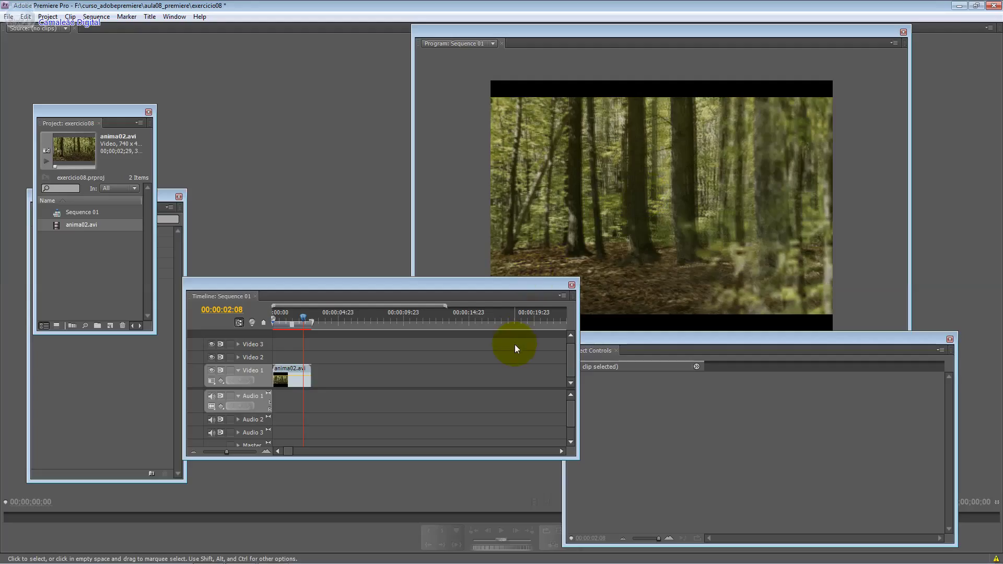
left_click(299, 342)
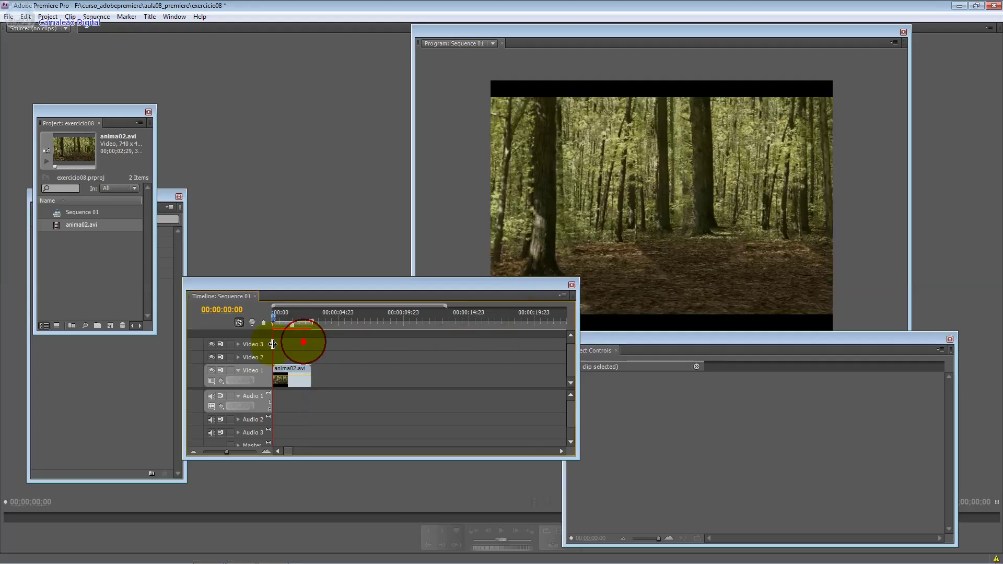
left_click(287, 372)
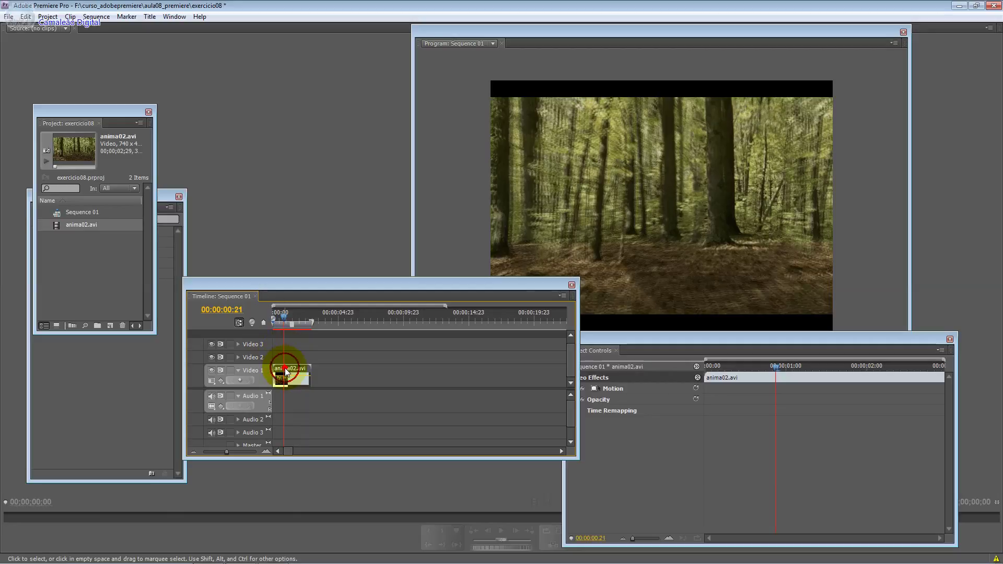
mouse_move(435, 286)
left_mouse_down()
mouse_move(620, 231)
mouse_move(503, 152)
left_mouse_up()
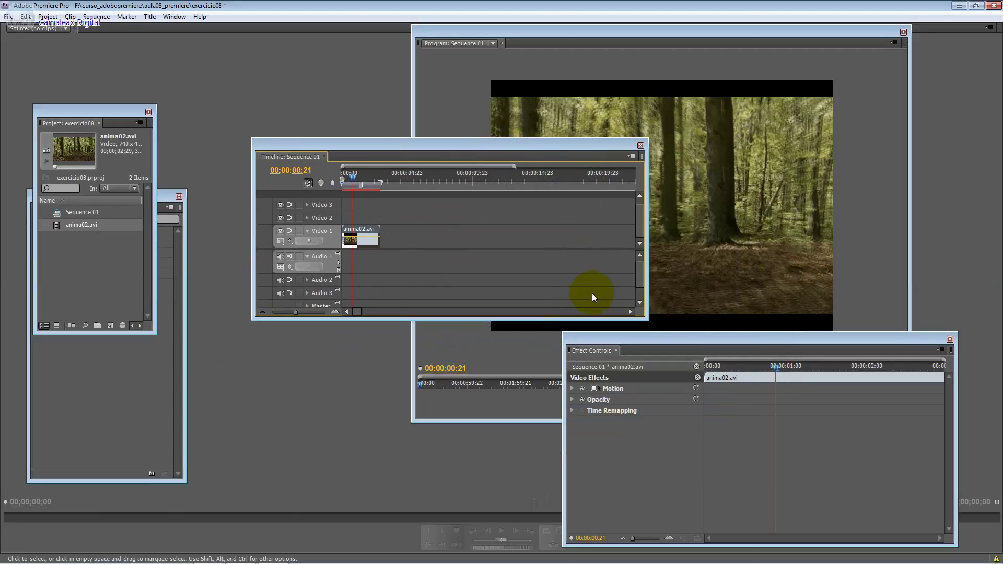
left_click_drag(522, 139, 397, 228)
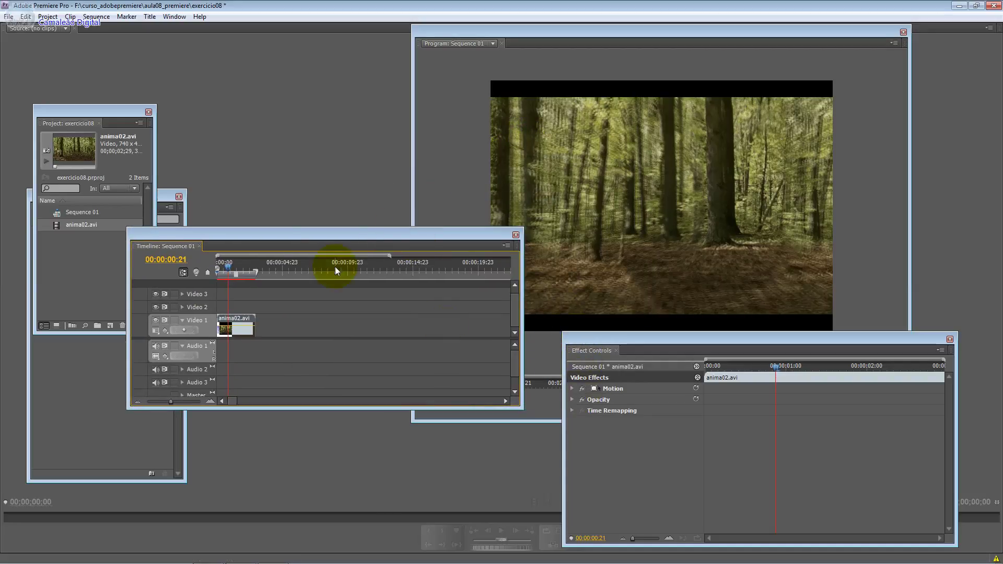
left_click_drag(278, 244, 388, 262)
Replace anima02.avi with an After Effects composition from its context menu.
left_click(349, 342)
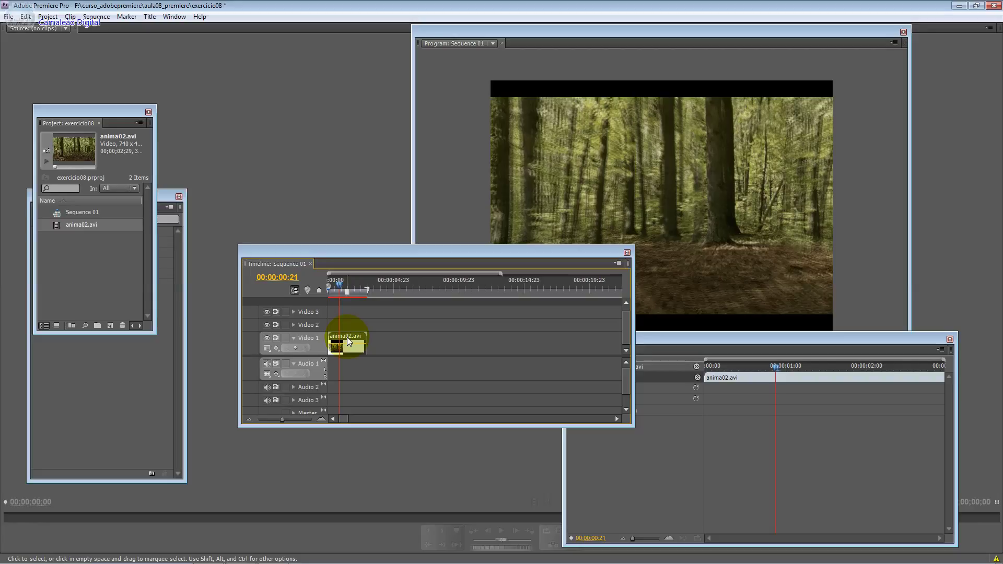
right_click(349, 341)
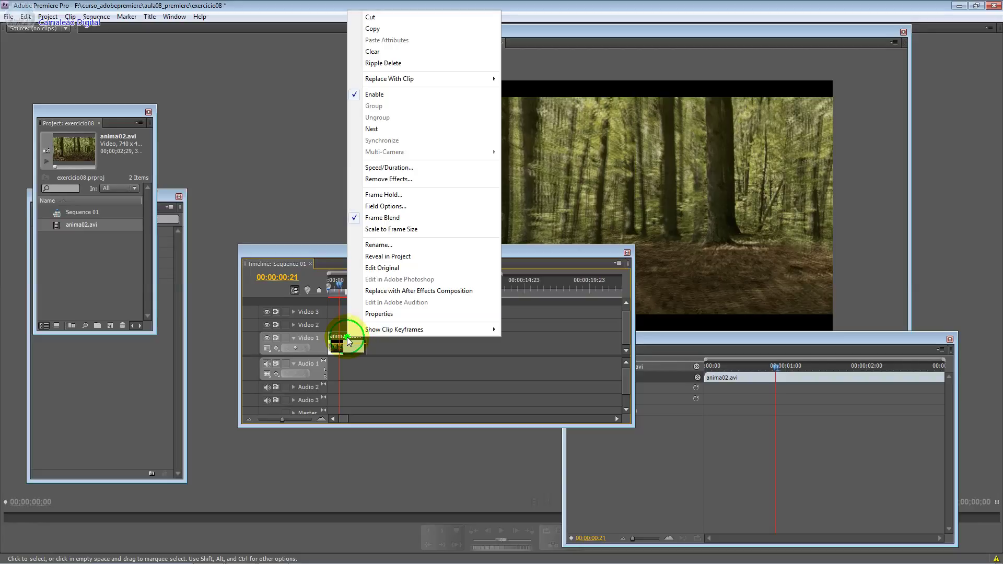
left_click(411, 291)
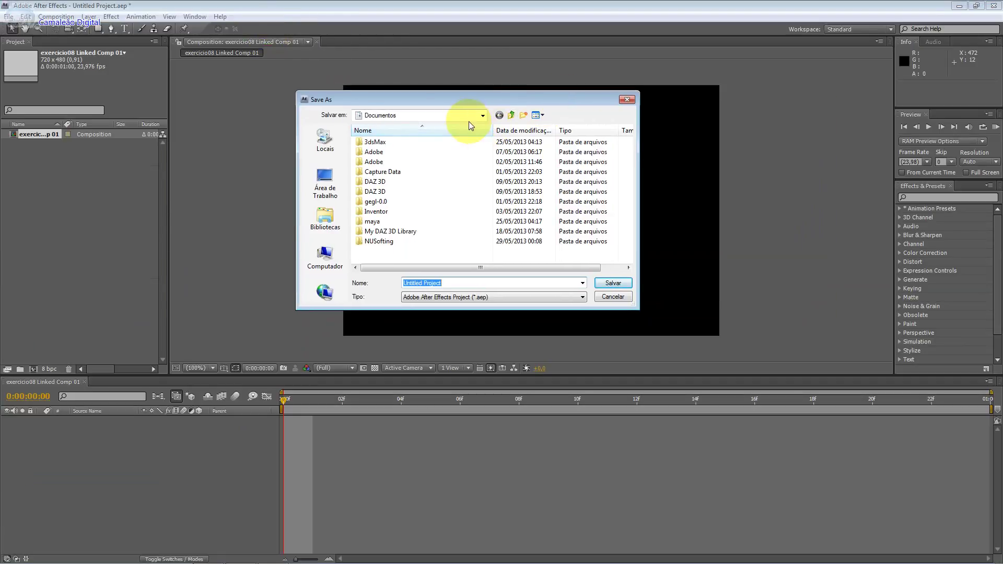
In cursos (F:) > curso_aftereffects, create and open a new aula21_aftereffects folder.
left_click(481, 115)
left_click(424, 209)
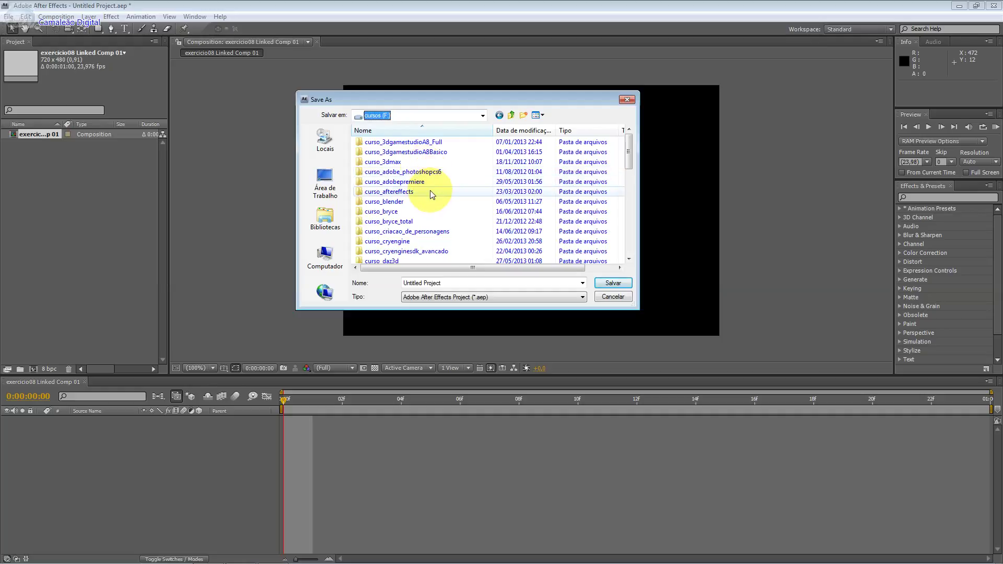
double_click(425, 191)
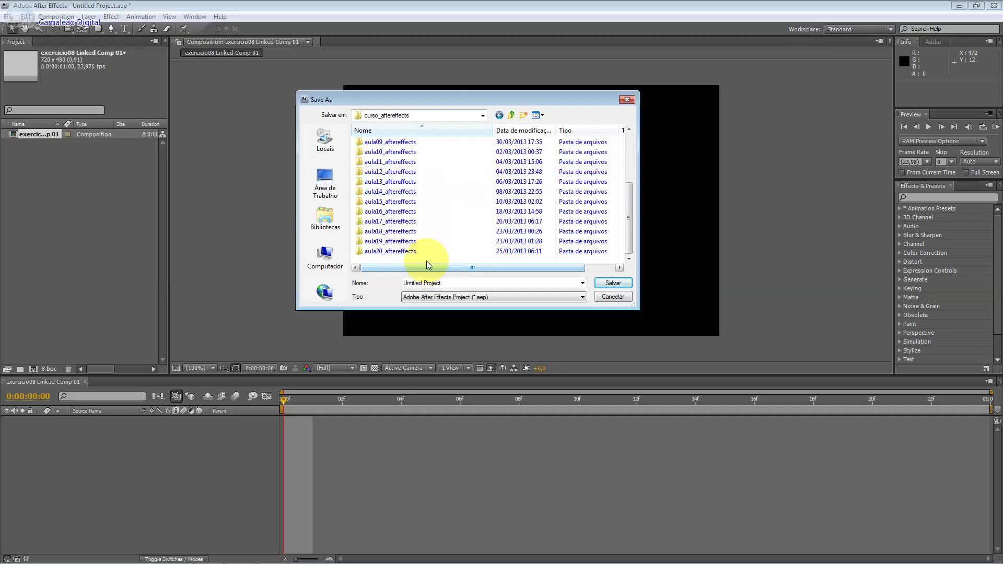
right_click(428, 263)
mouse_move(508, 378)
left_click(552, 374)
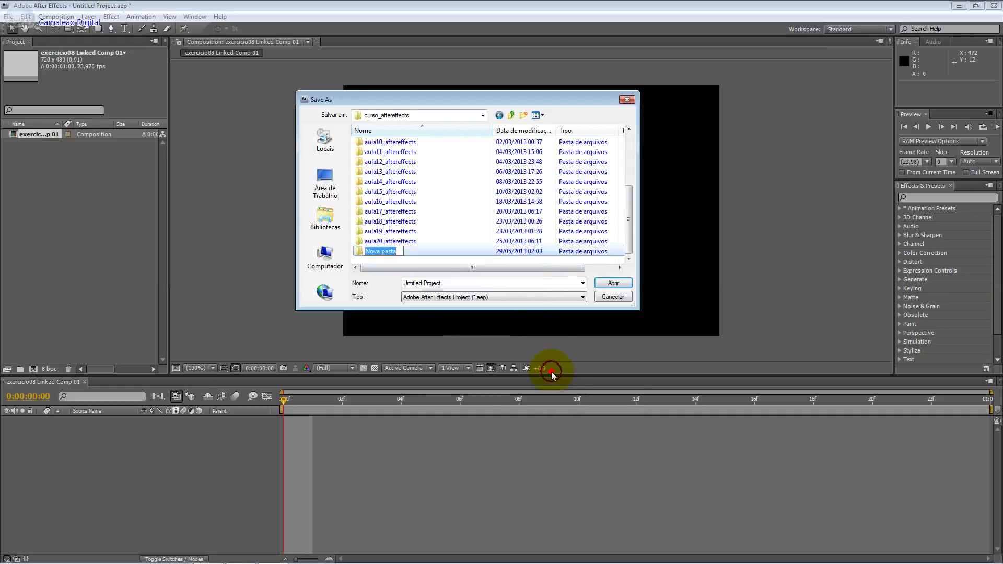
type("au")
type("la21")
type("_after")
type("effects")
key("Return")
key("Return")
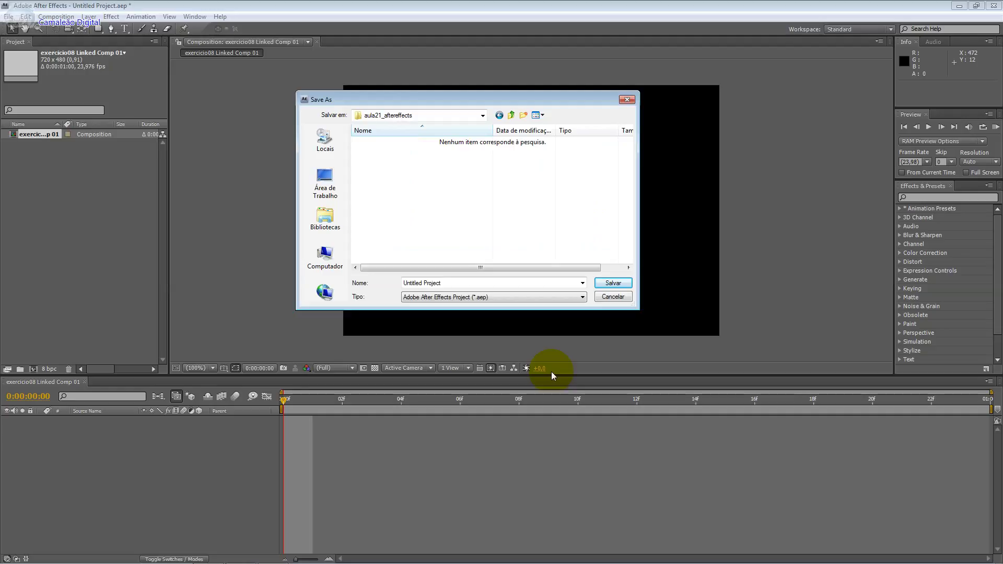
Save the project as exercicio04.aep, continue past the trial notice, and toggle between Premiere and After Effects.
left_click(469, 281)
type("exercicio04")
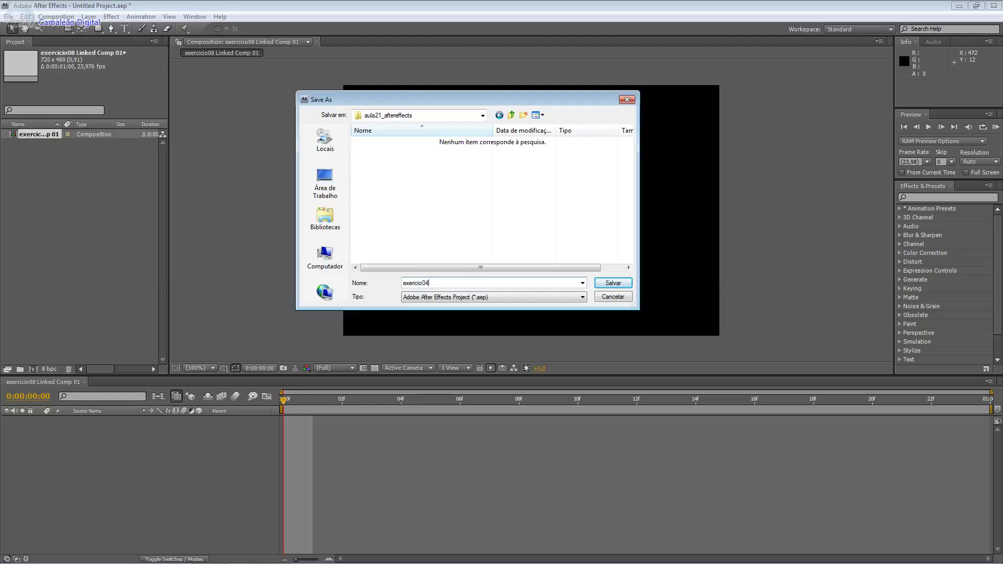
key("Return")
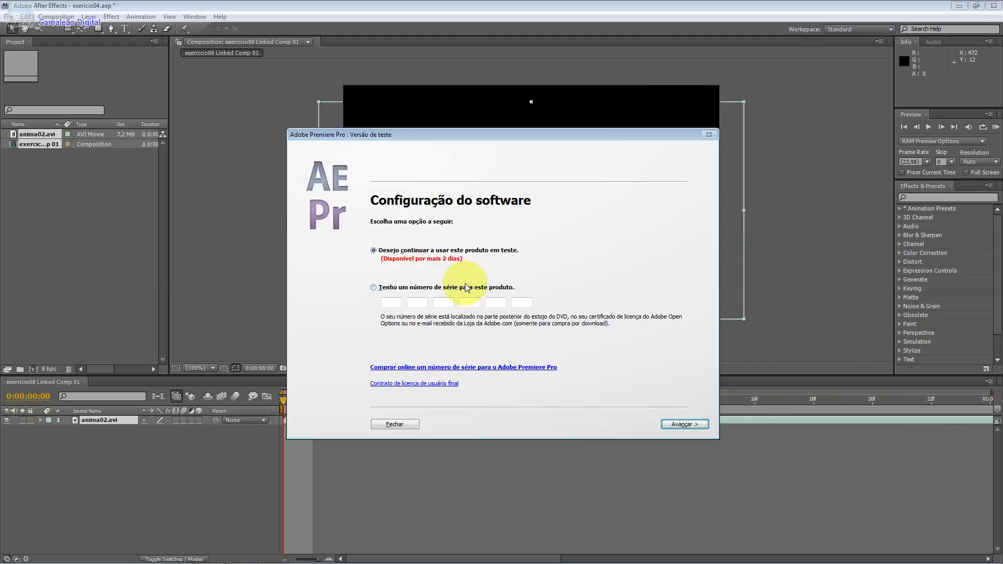
left_click(678, 424)
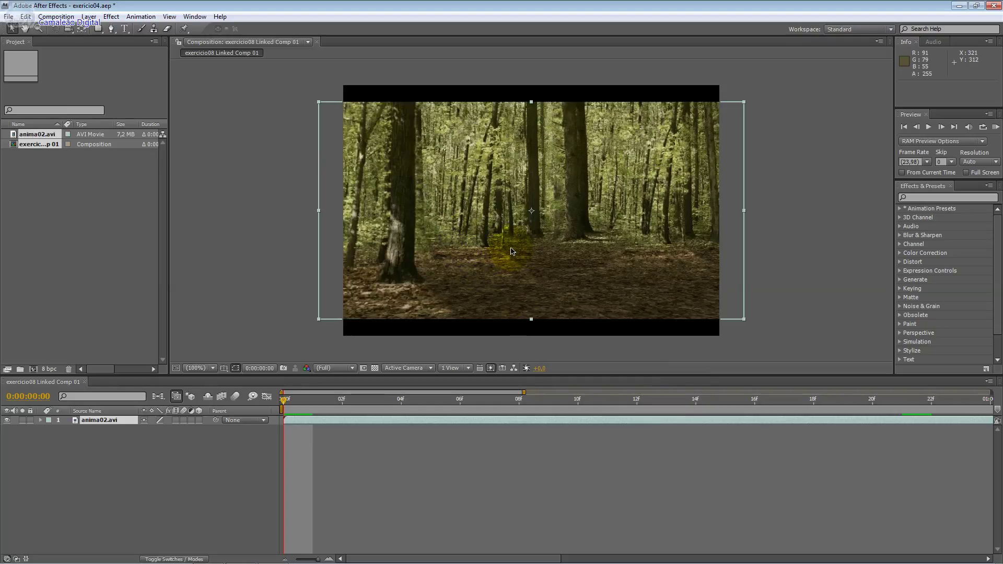
key("alt+Tab")
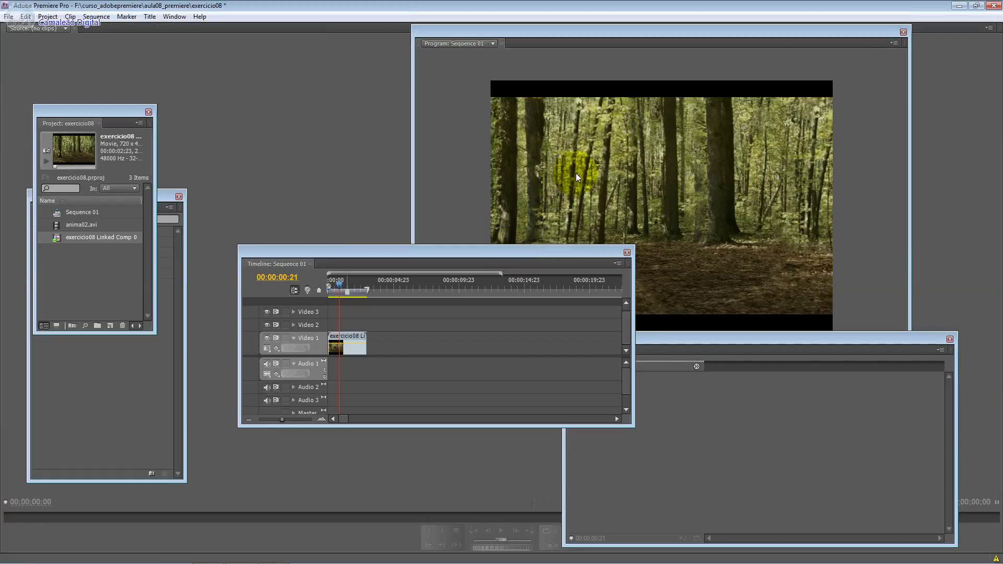
key("alt+Tab")
key("alt+Tab")
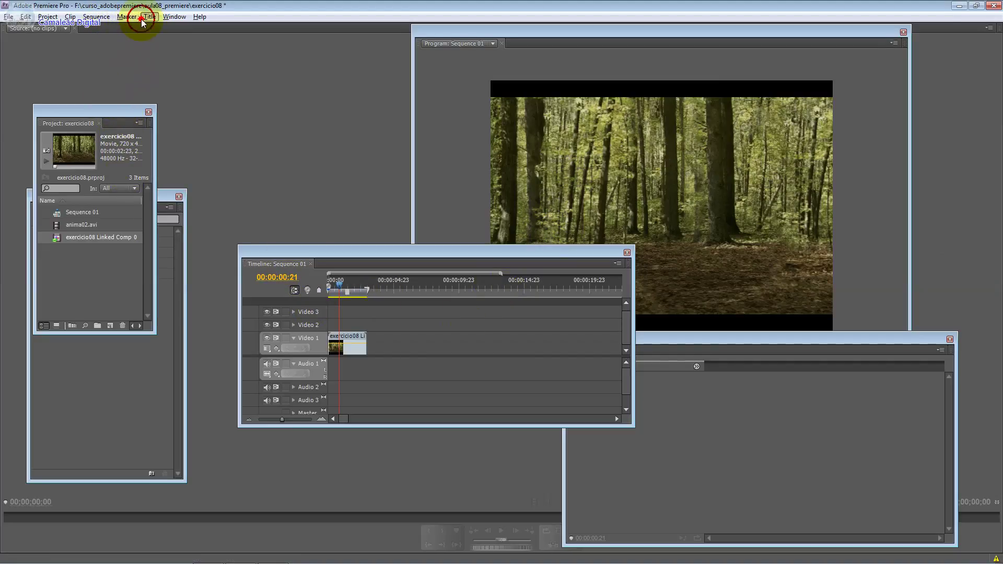
Drag Video Effects > Color Correction > Brightness & Contrast onto the Video 1 clip and show its Effect Controls.
left_click(174, 17)
key("shift+7")
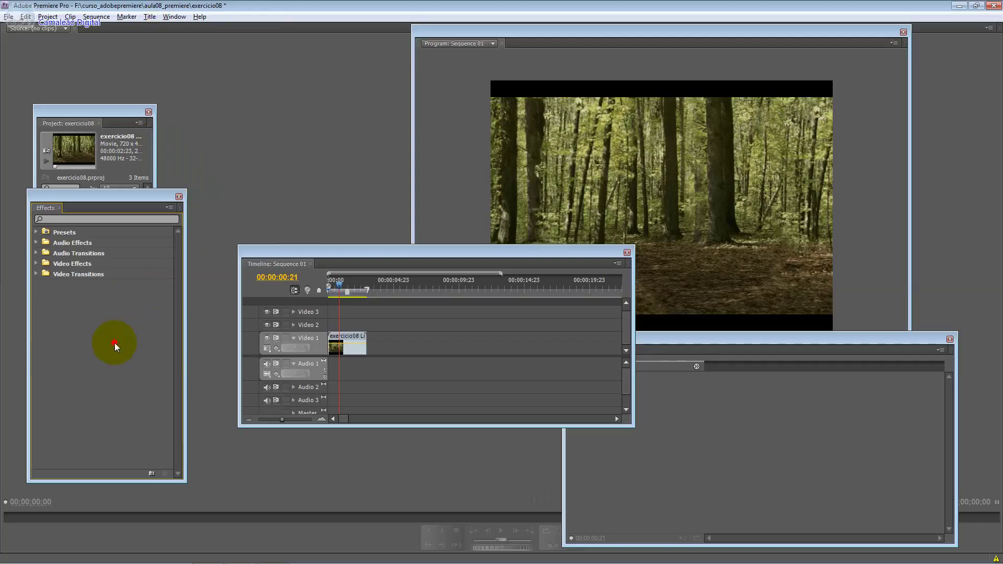
left_click(36, 264)
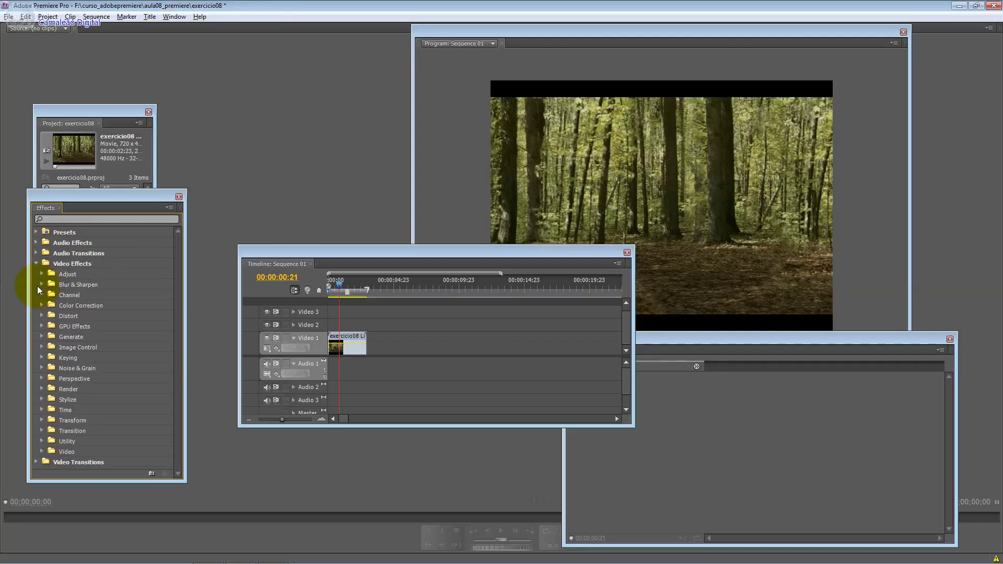
left_click(42, 284)
left_click(41, 284)
left_click(42, 306)
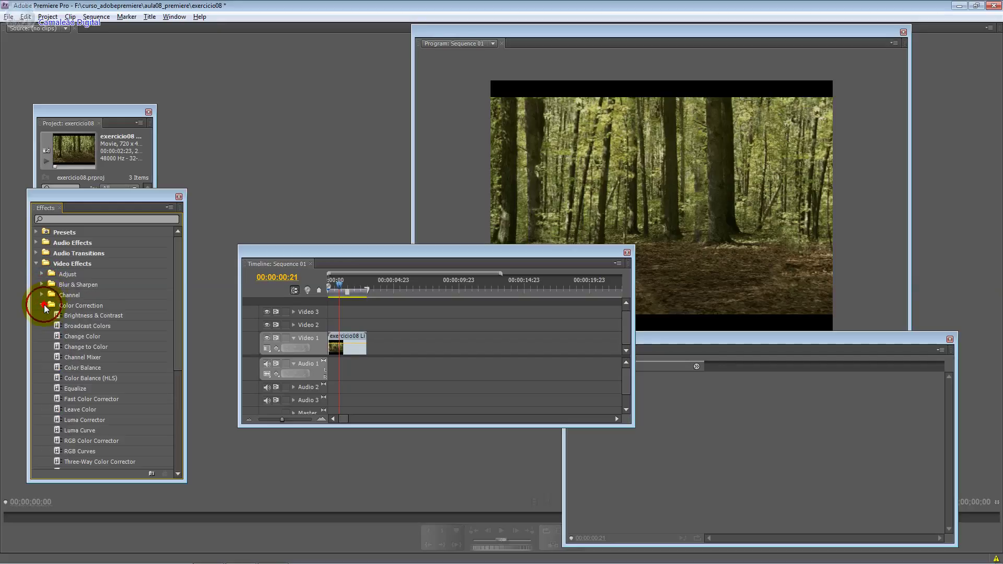
left_click(63, 317)
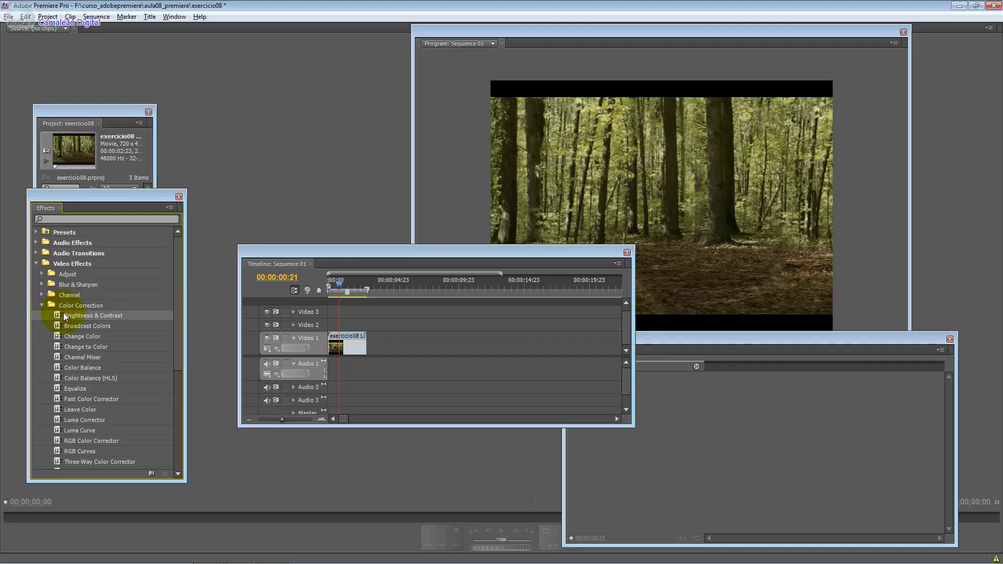
mouse_move(64, 317)
left_mouse_down()
mouse_move(367, 334)
mouse_move(360, 340)
left_mouse_up()
left_click(729, 343)
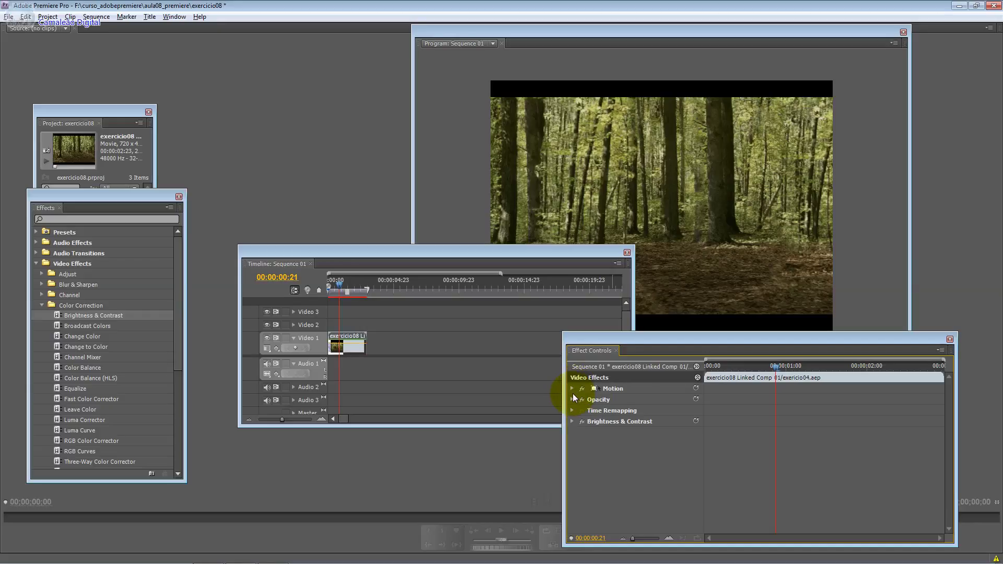
Keyframe Brightness to 25,0 and Contrast to 28,0, moving the keyframes to about 1:14.
left_click(572, 421)
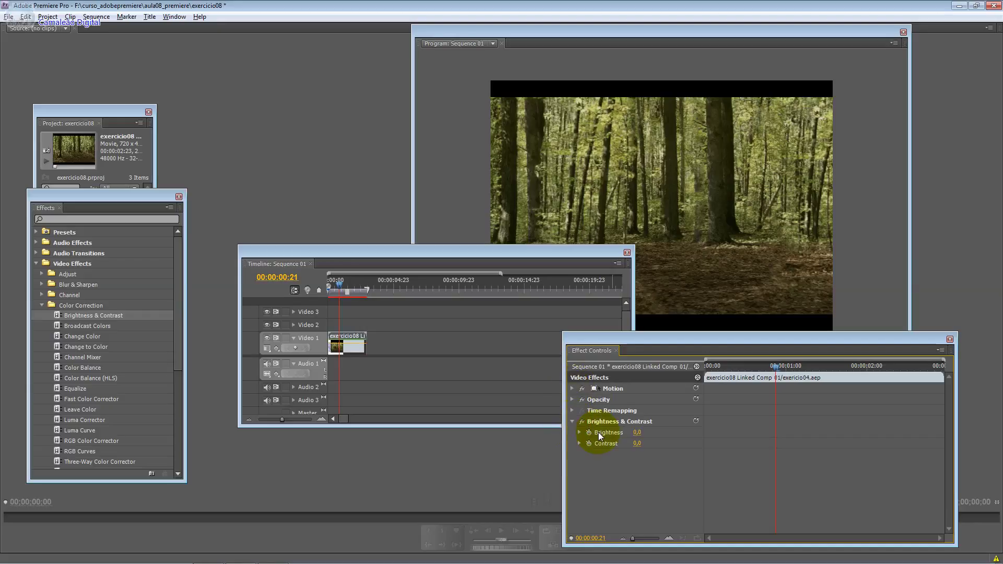
left_click_drag(776, 433, 634, 441)
left_click(589, 443)
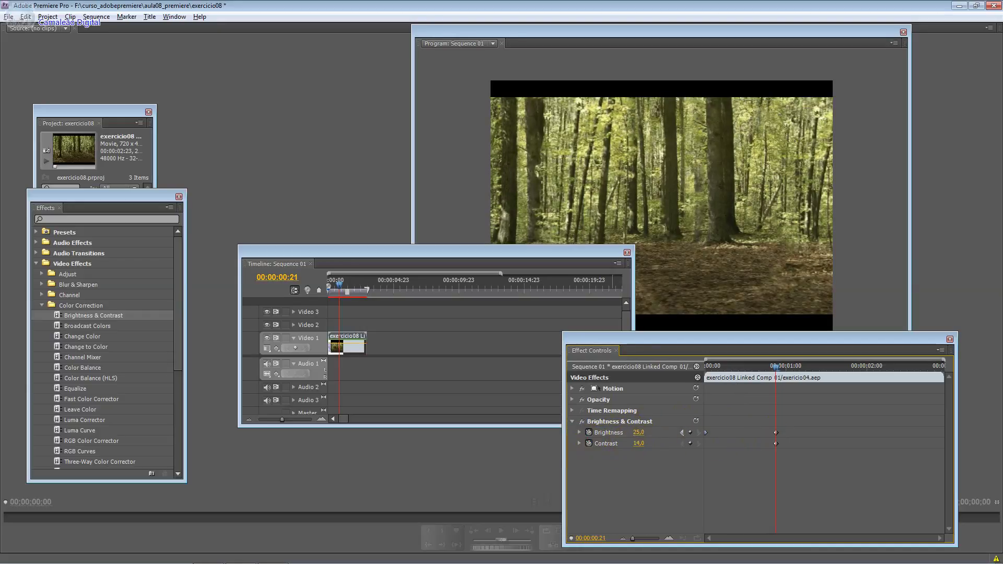
left_click_drag(638, 443, 646, 444)
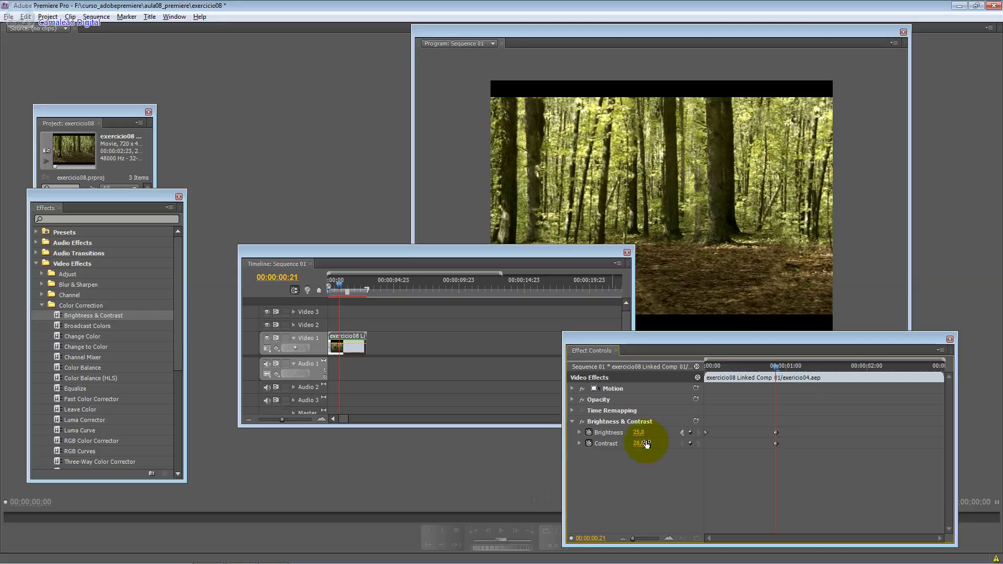
left_click_drag(777, 447, 728, 444)
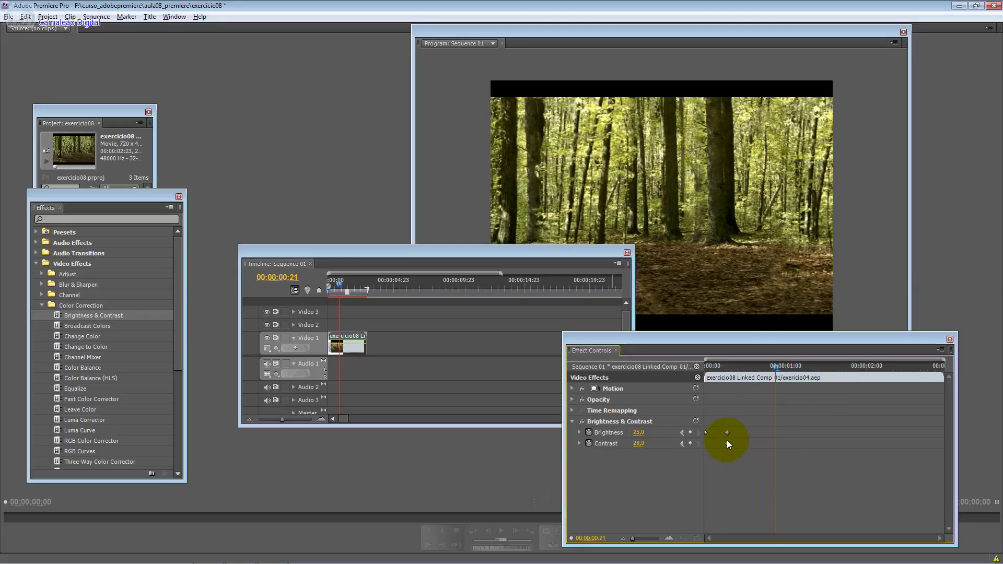
mouse_move(776, 366)
left_mouse_down()
mouse_move(698, 383)
mouse_move(784, 381)
mouse_move(718, 472)
left_mouse_up()
left_click_drag(729, 433, 841, 418)
left_click(841, 432)
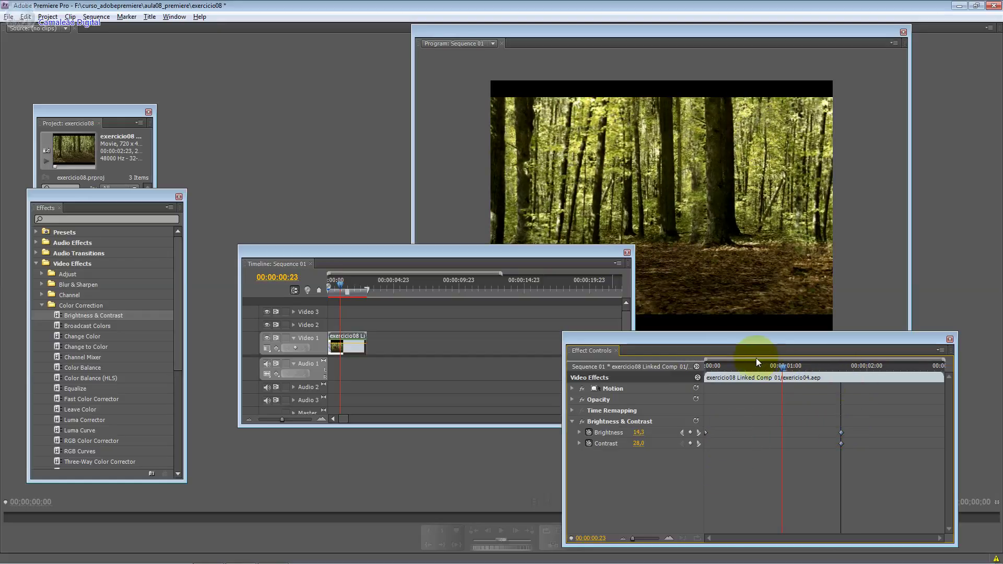
Save the Premiere Pro project and switch over to After Effects.
left_click(8, 16)
left_click(34, 106)
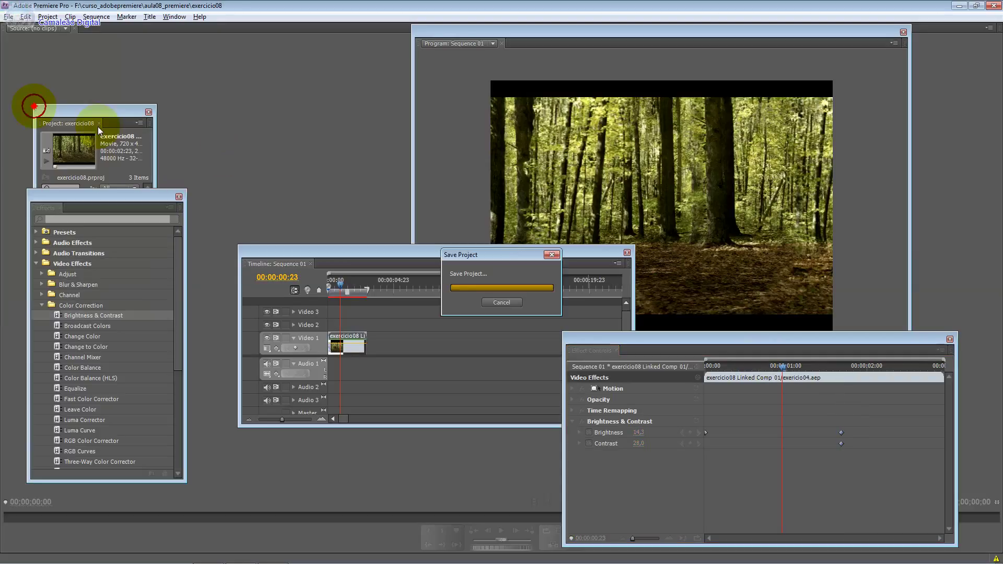
key("alt+Tab")
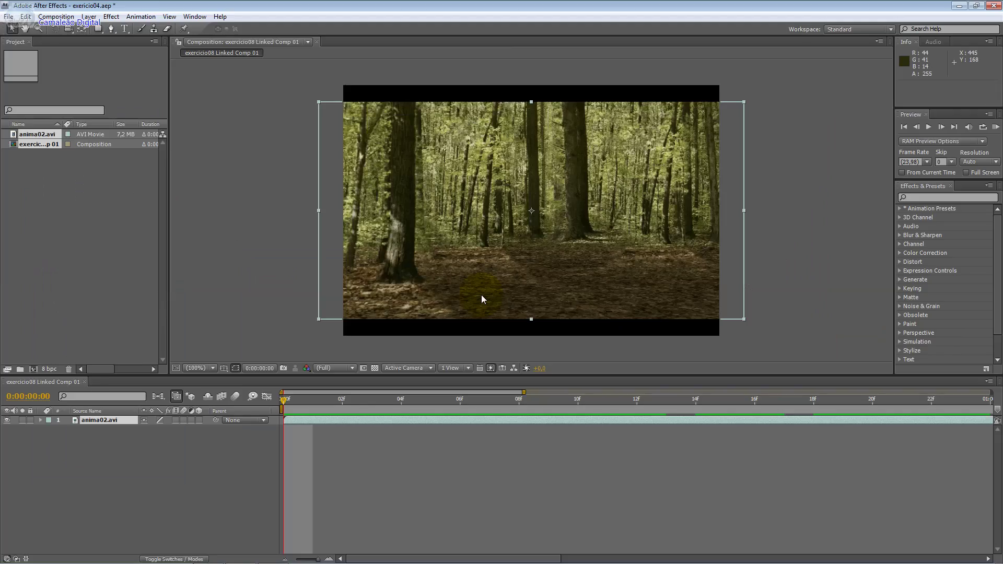
Scrub the composition back to 01f and twirl anima02.avi's Transform properties open and closed.
left_click(417, 400)
left_click_drag(416, 400, 309, 401)
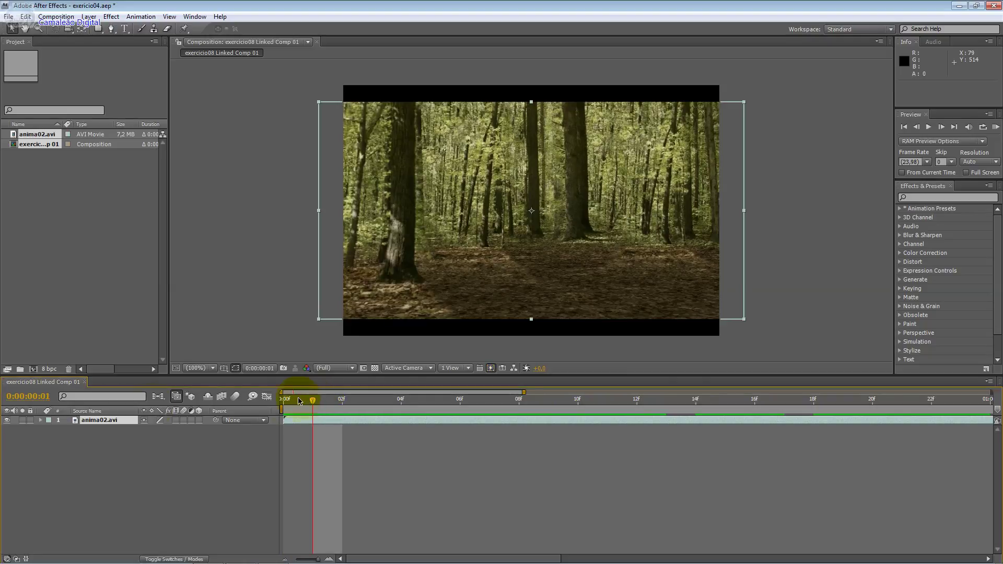
left_click(42, 421)
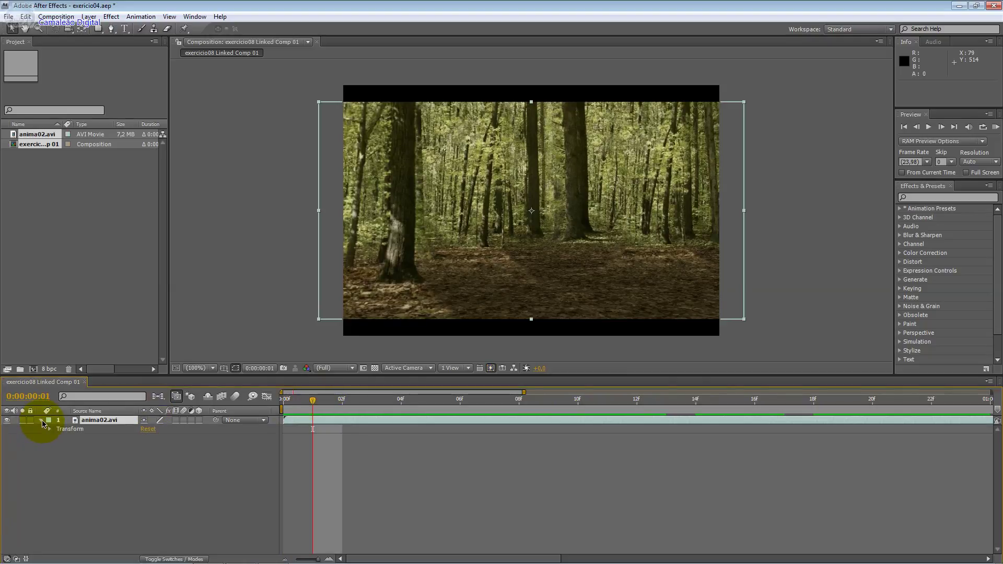
left_click(50, 429)
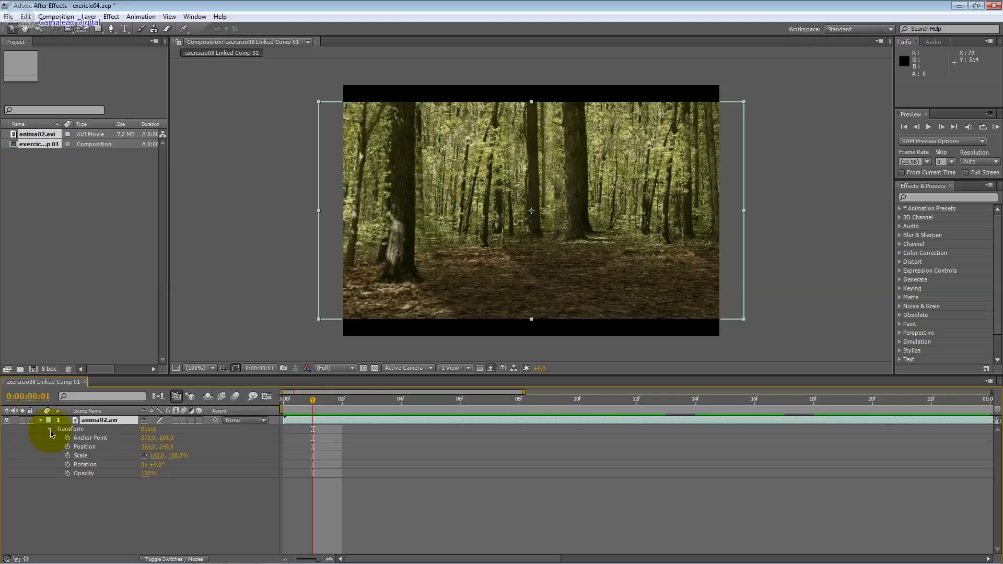
left_click(41, 420)
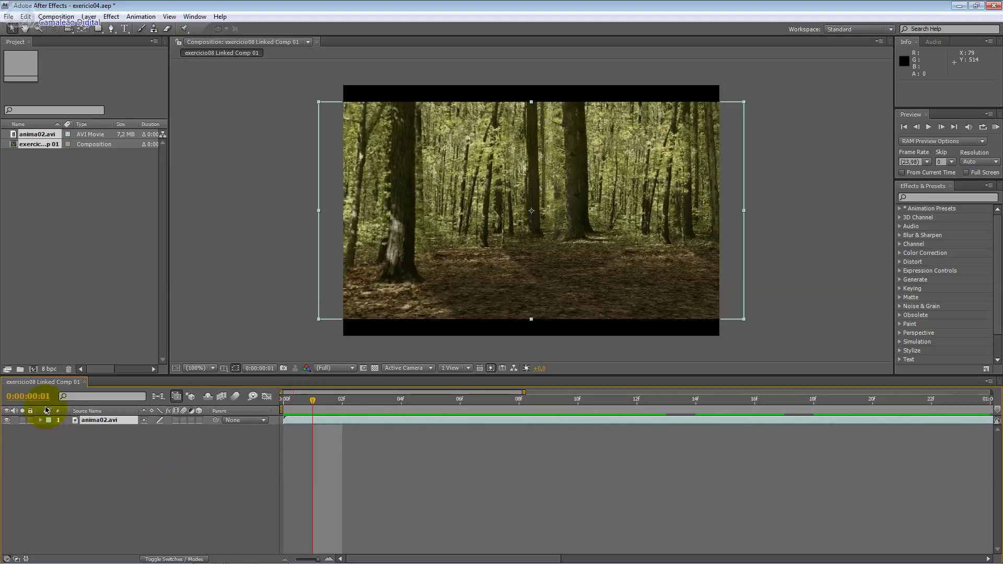
Browse the Effect menu to the Keying effects submenu.
left_click(140, 16)
left_click(116, 17)
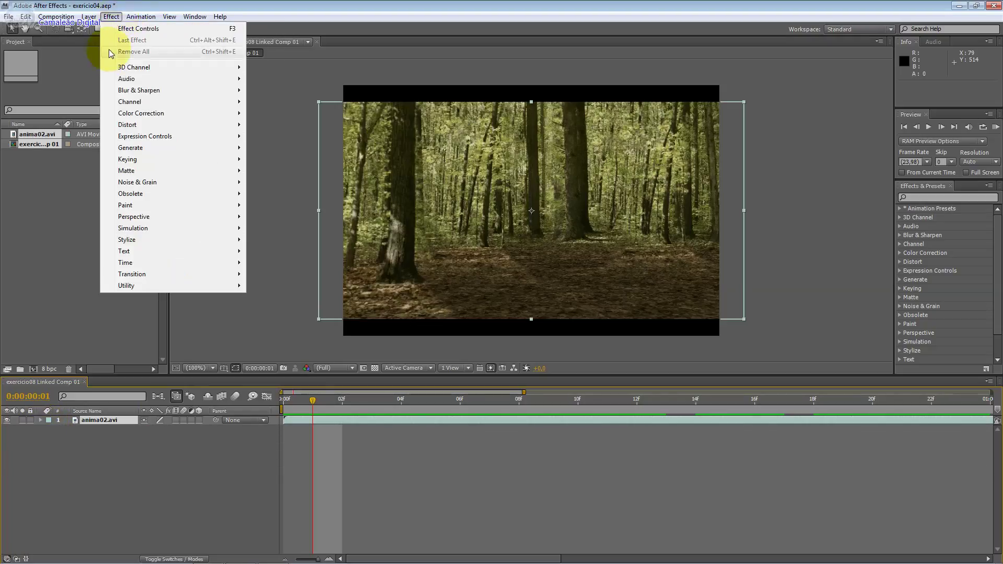
mouse_move(116, 80)
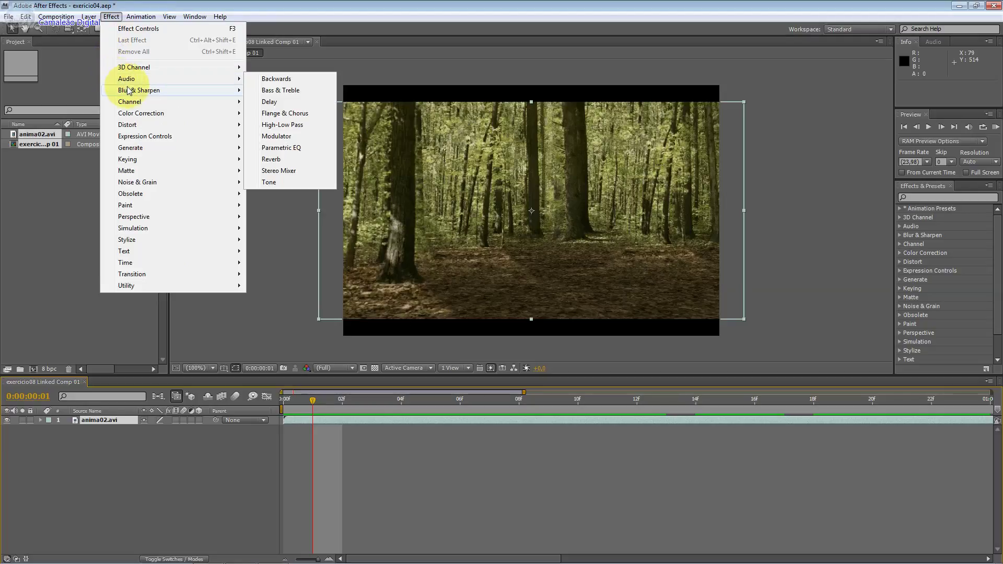
mouse_move(197, 120)
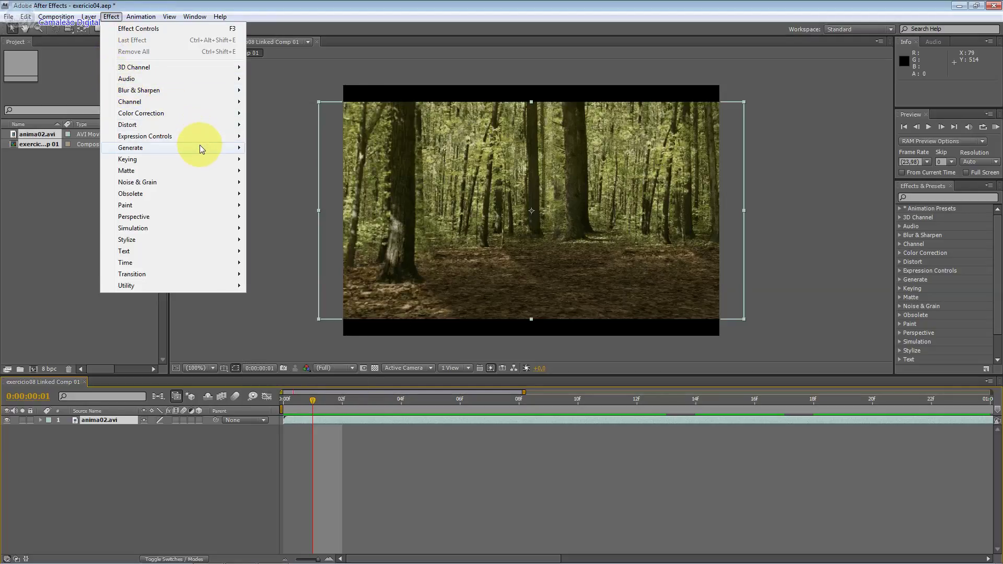
mouse_move(200, 158)
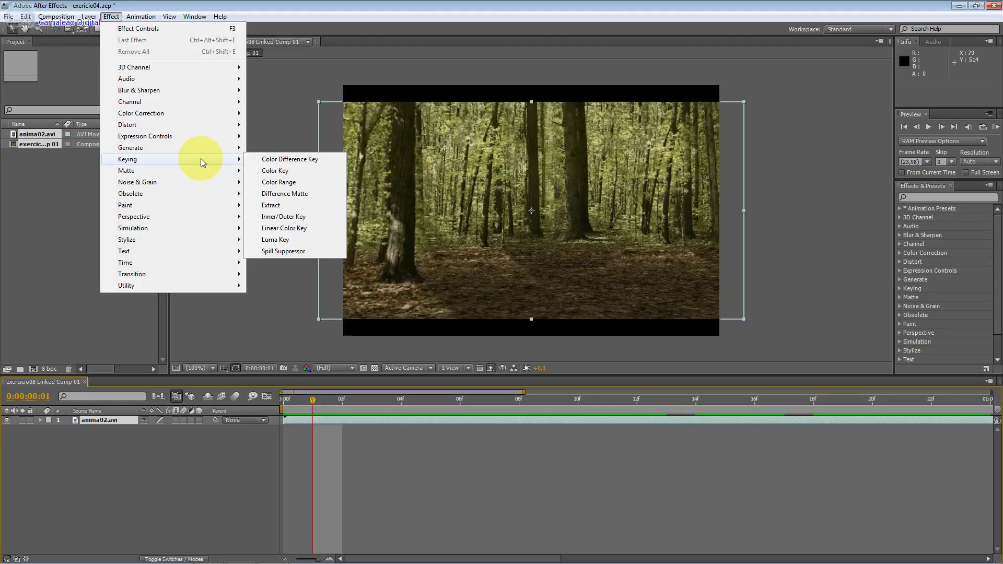
Apply Color Key to anima02.avi with the foliage colour sampled as key colour.
left_click(289, 172)
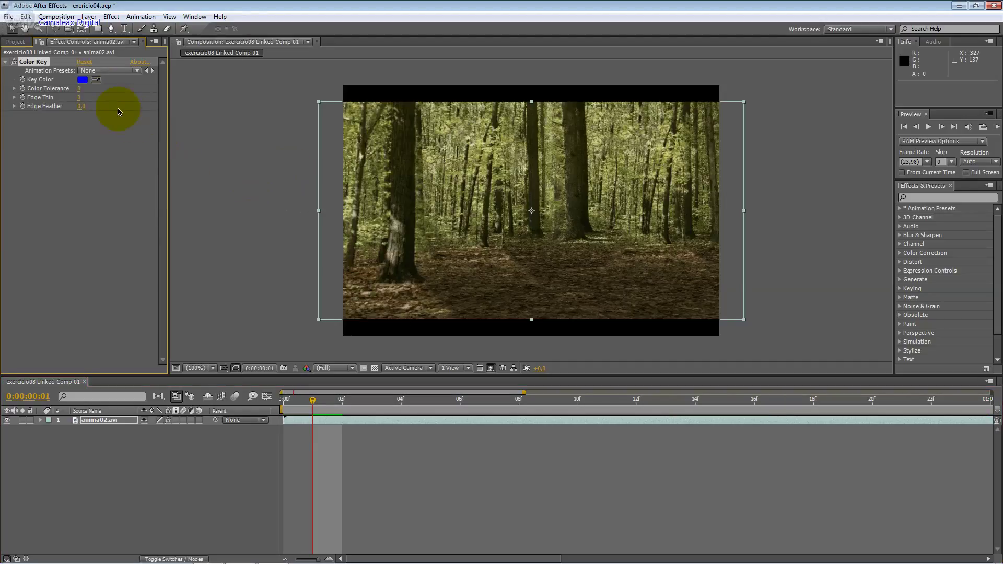
left_click(96, 80)
left_click(481, 142)
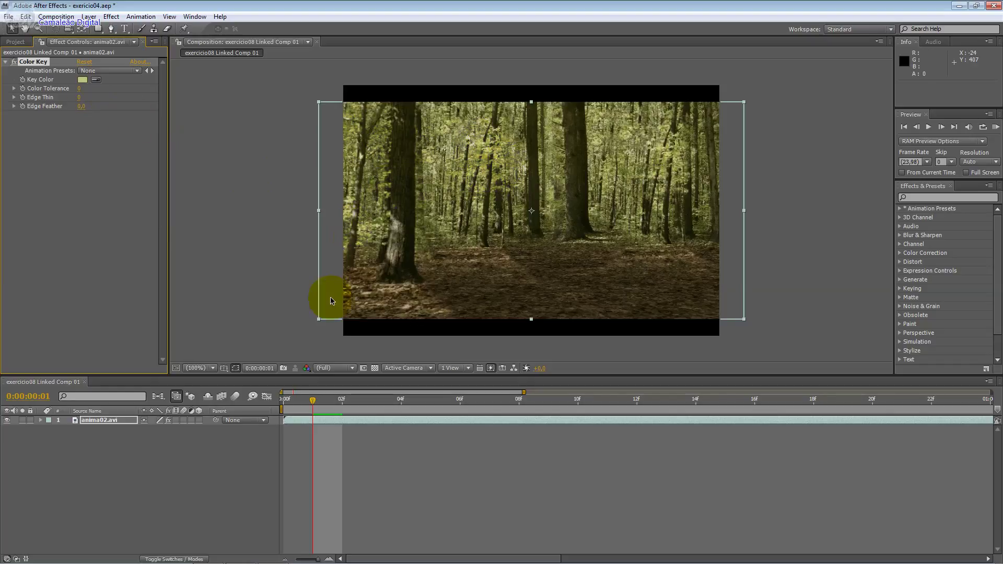
Preview the keyed footage across the first frames, then delete the Color Key effect.
left_click(303, 406)
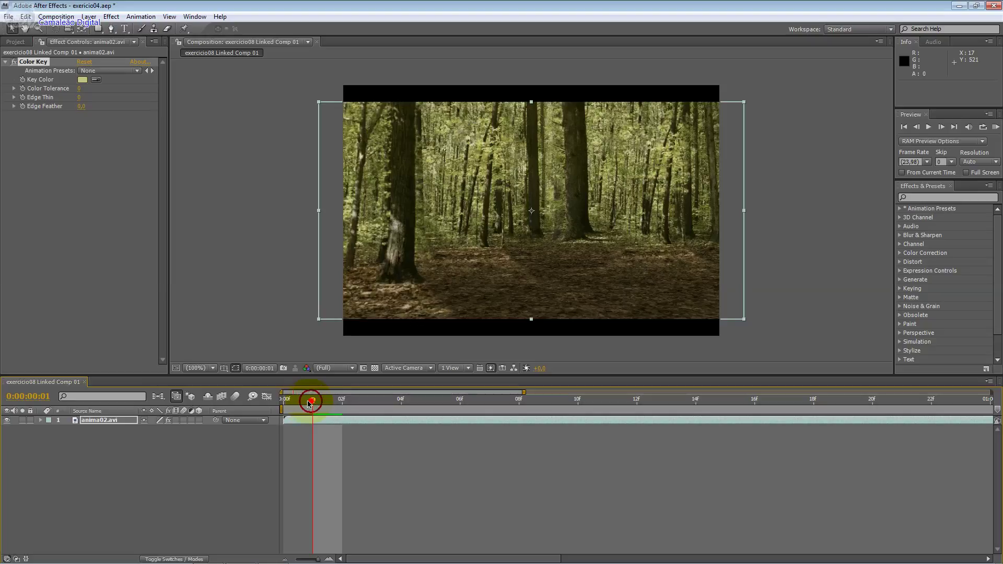
left_click(293, 400)
left_click(374, 401)
mouse_move(457, 400)
left_mouse_down()
mouse_move(480, 382)
mouse_move(254, 387)
left_mouse_up()
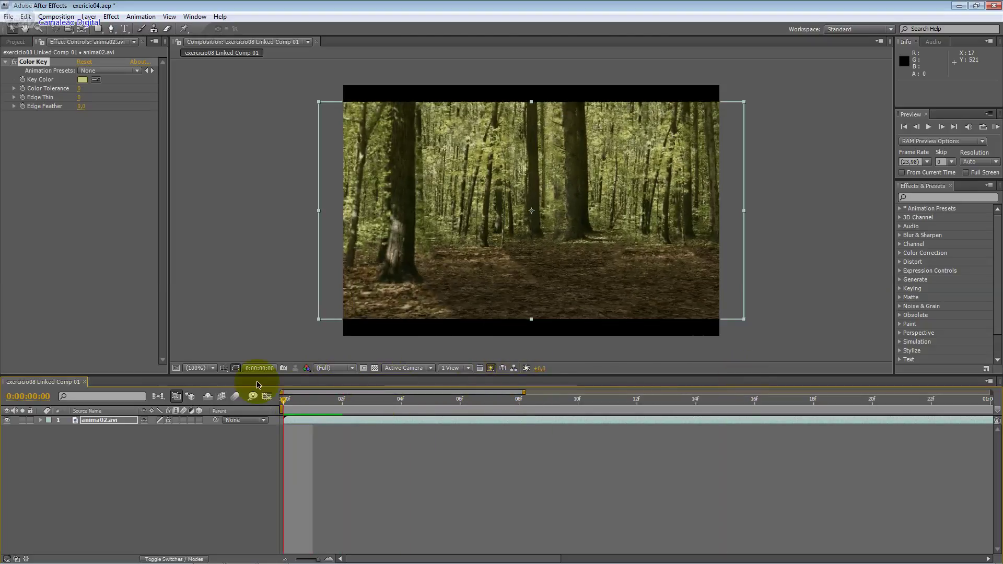
left_click(59, 65)
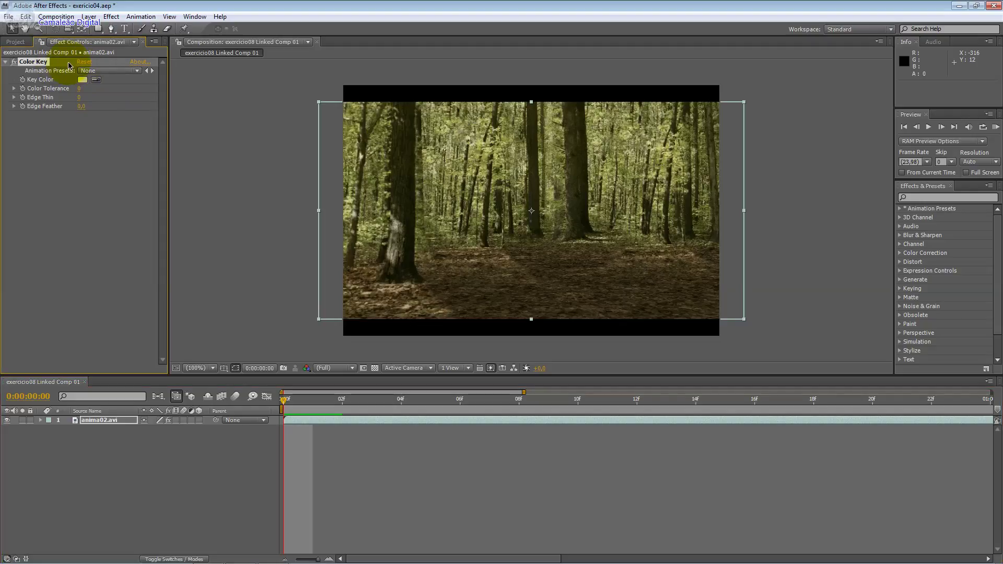
key("Delete")
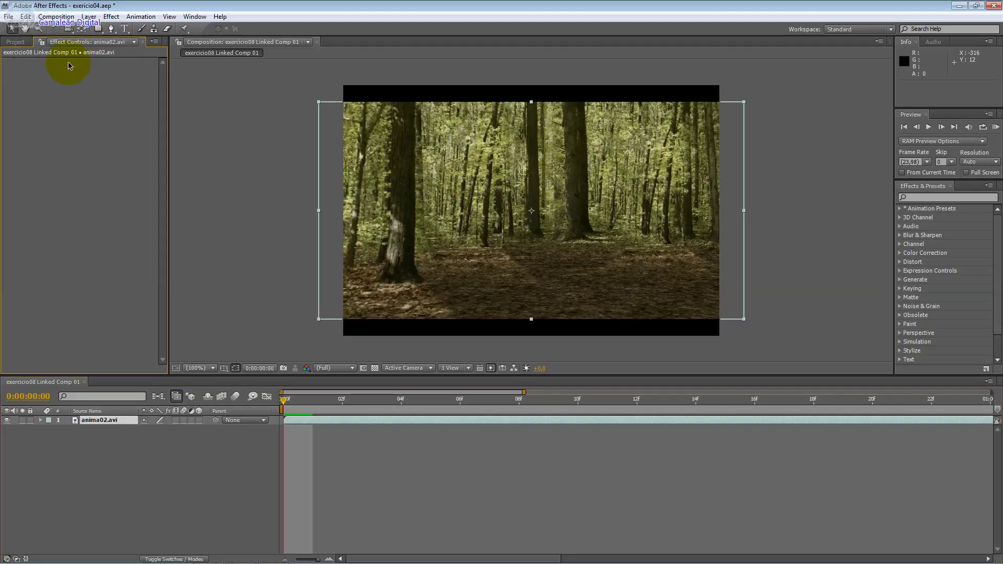
Apply Effect > Distort > Liquify to the anima02.avi layer.
left_click(111, 17)
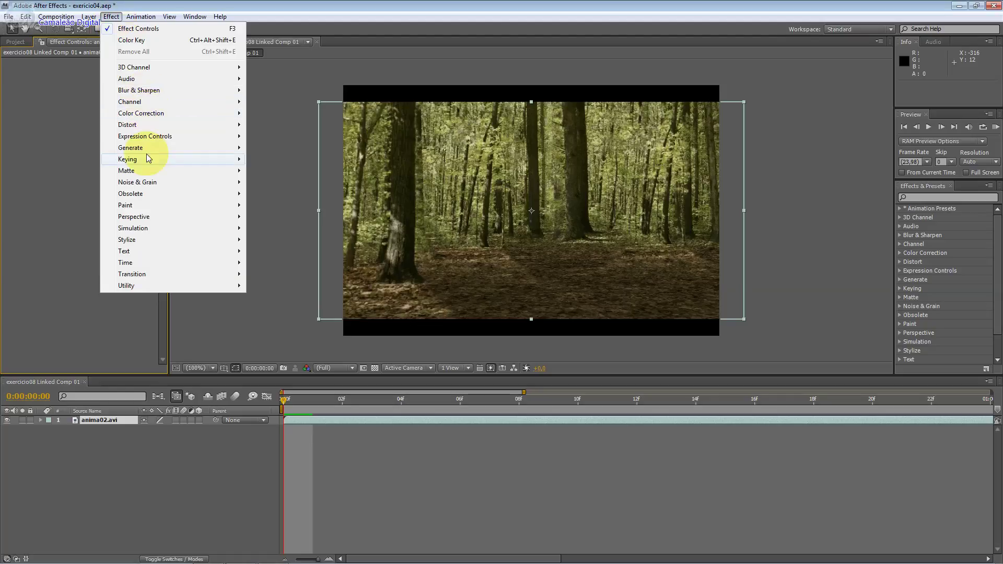
mouse_move(148, 185)
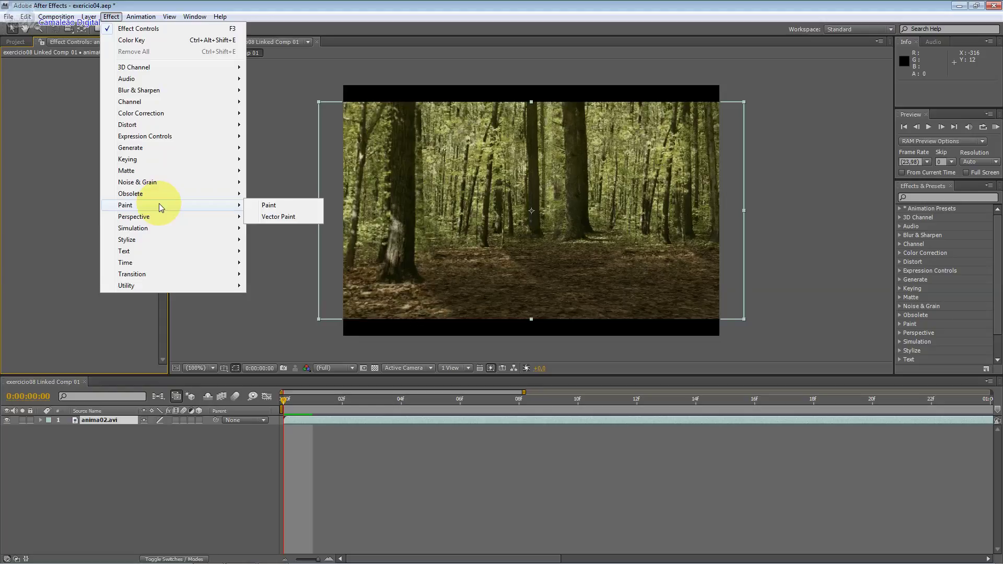
mouse_move(186, 135)
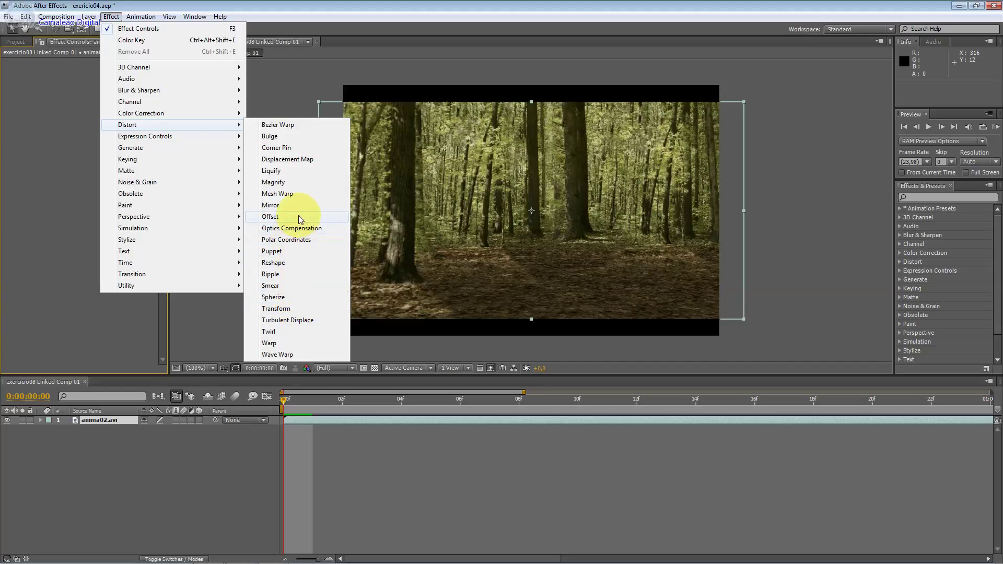
left_click(308, 171)
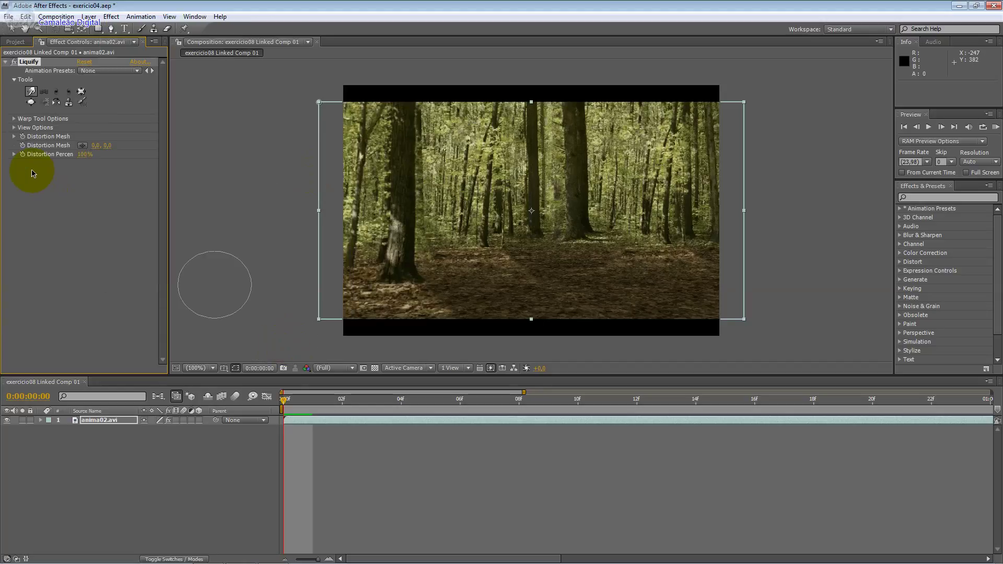
Dock the Project panel above the Liquify Effect Controls.
left_click(113, 48)
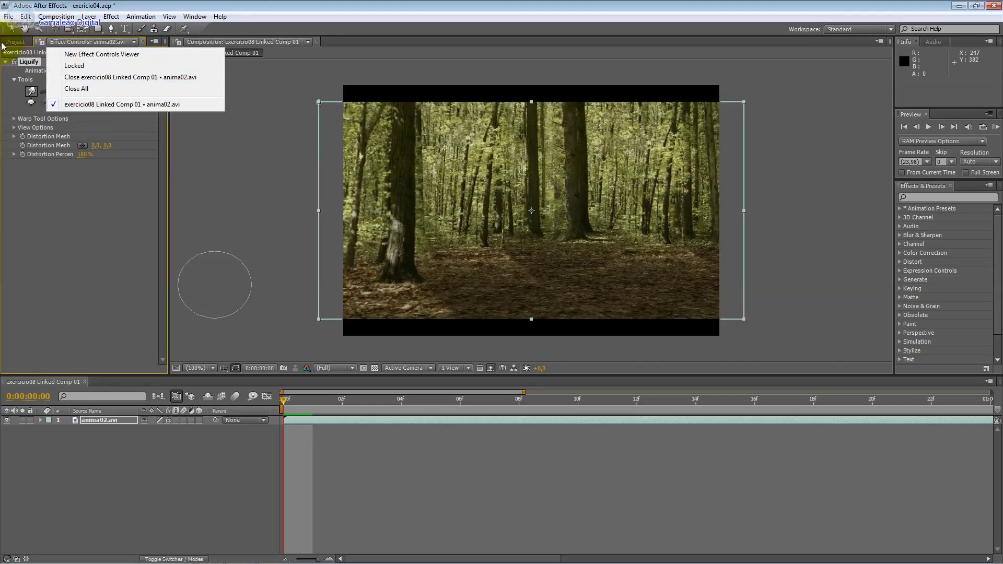
left_click_drag(2, 45, 139, 51)
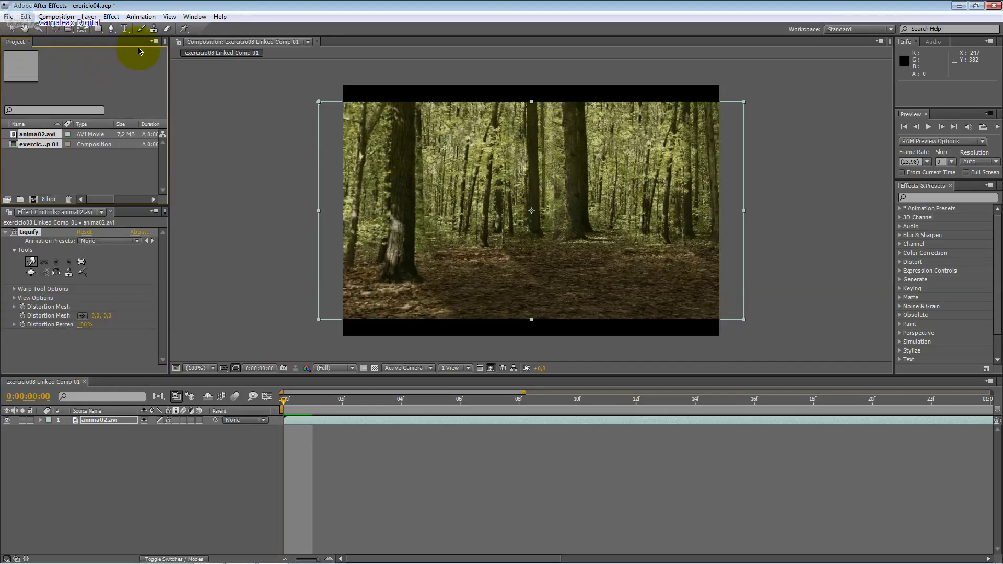
left_click(121, 213)
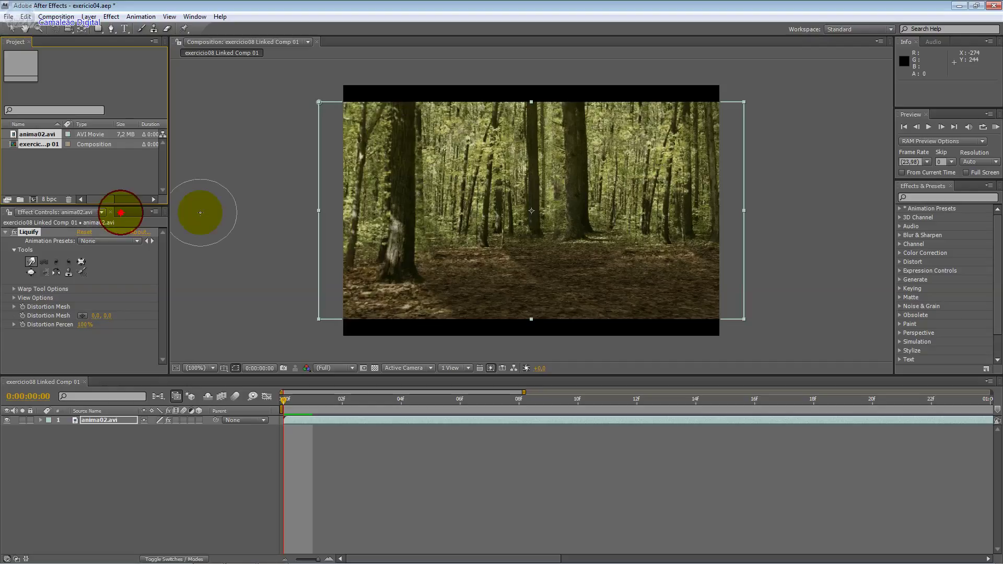
left_click(16, 212)
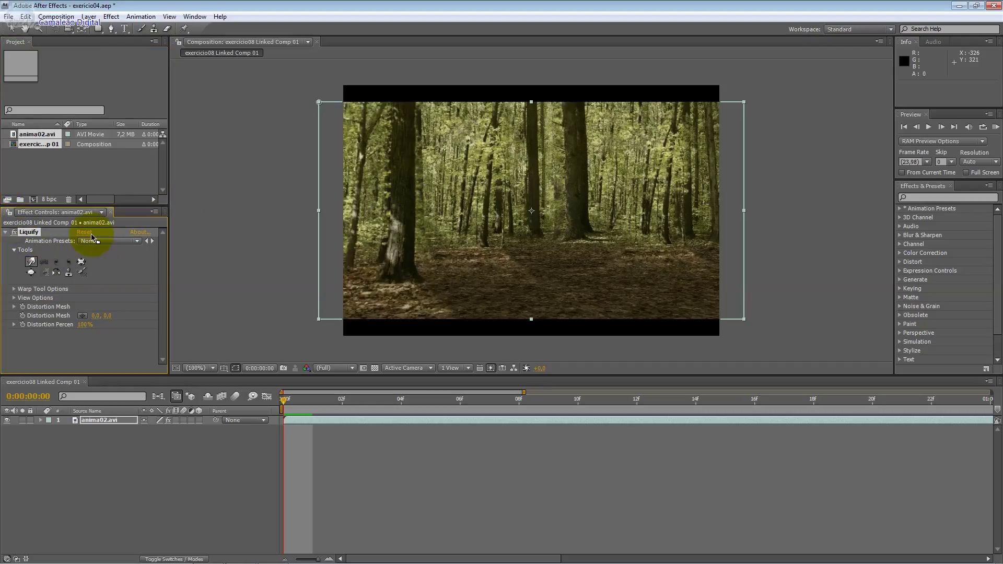
left_click(6, 213)
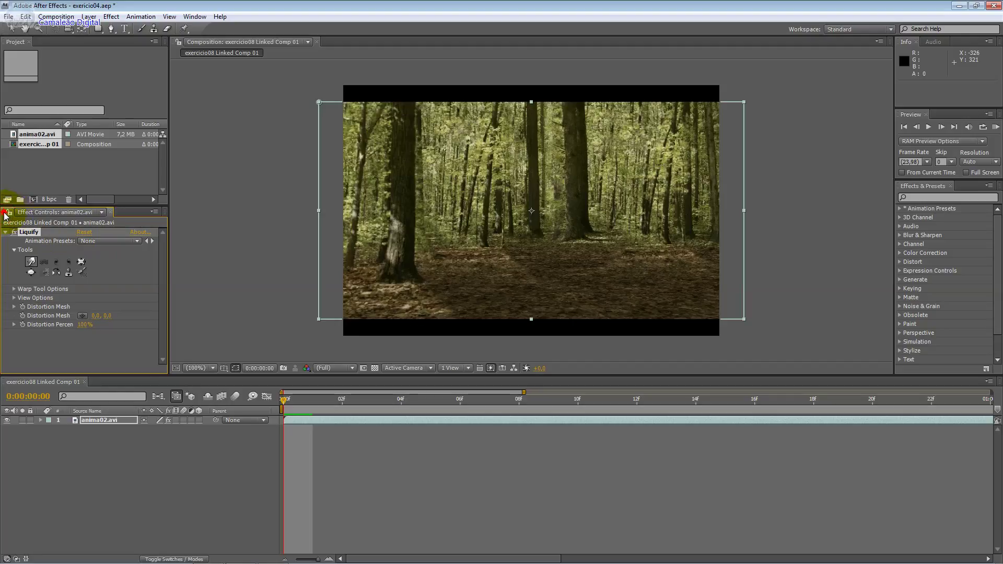
left_click(22, 316)
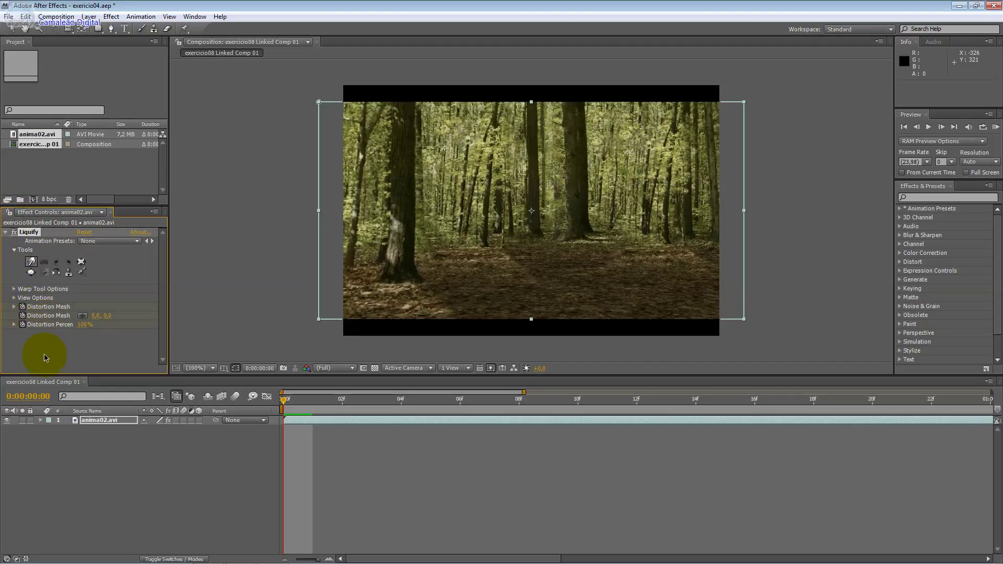
Expand anima02.avi's Transform and enable stopwatches on Anchor Point, Position, Scale, Rotation and Opacity.
left_click(40, 420)
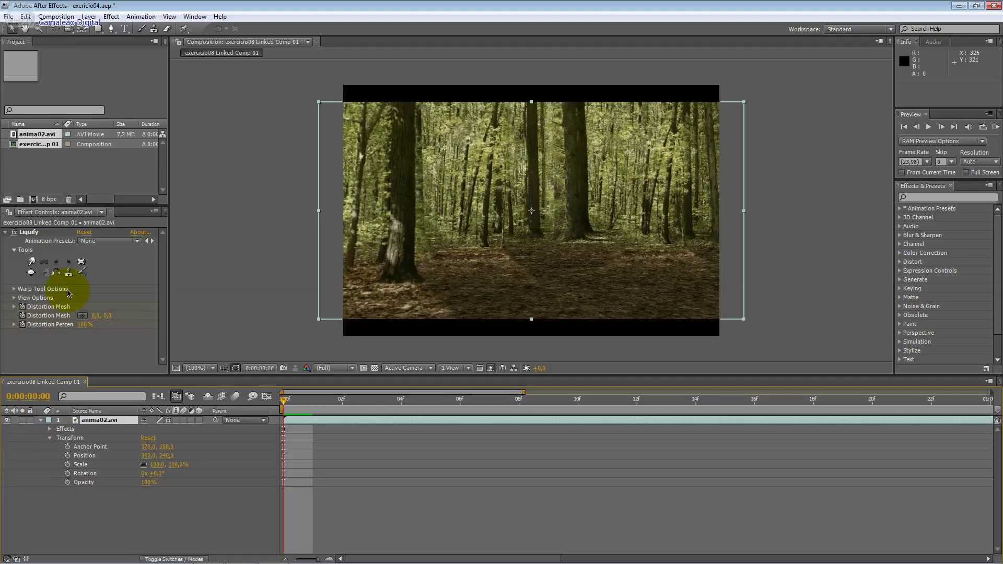
left_click(68, 446)
left_click(67, 464)
left_click(67, 456)
left_click(67, 473)
left_click(73, 483)
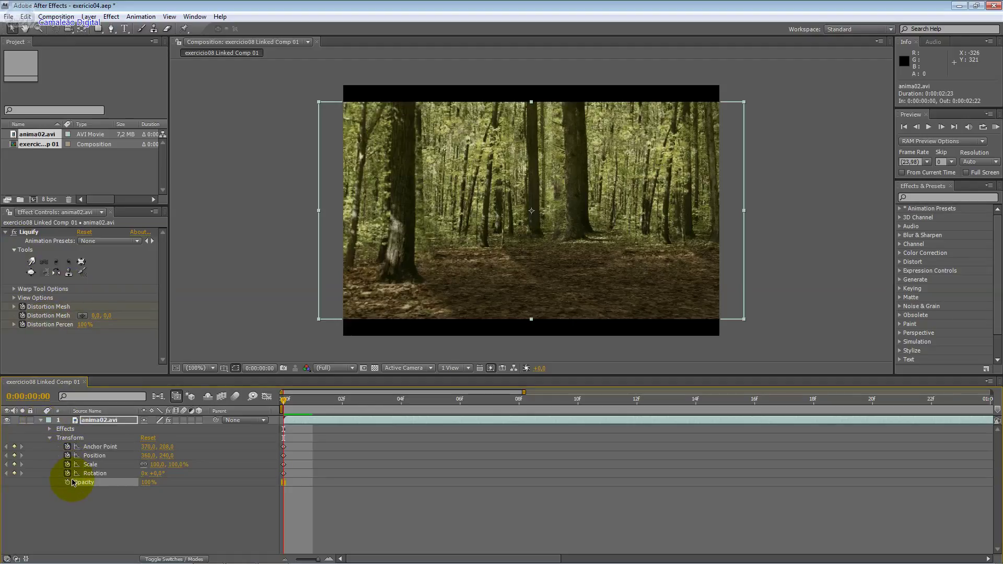
left_click(67, 482)
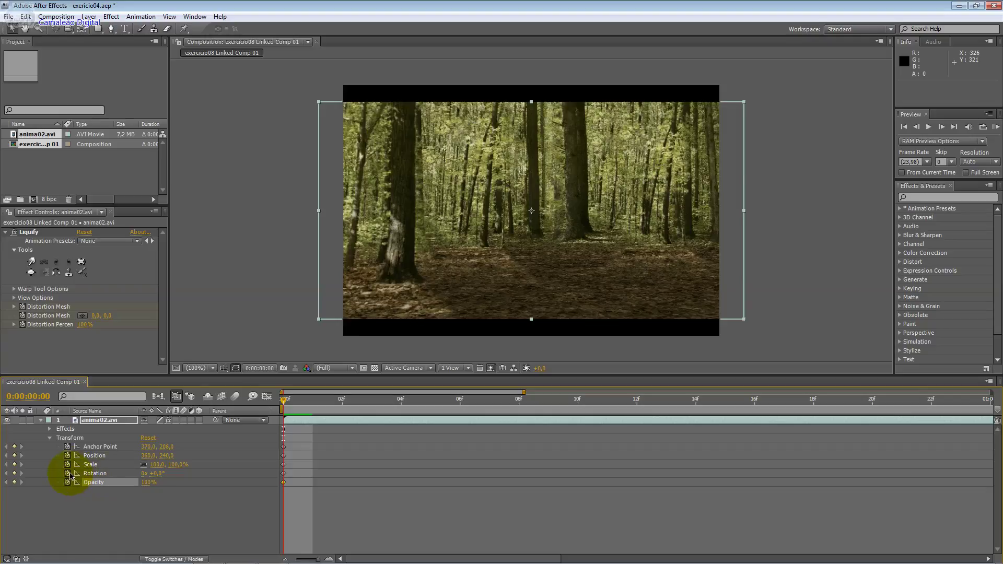
Turn all five Transform stopwatches back off, leaving no keyframes.
left_click(67, 446)
left_click(67, 456)
left_click(67, 464)
left_click(68, 473)
left_click(68, 482)
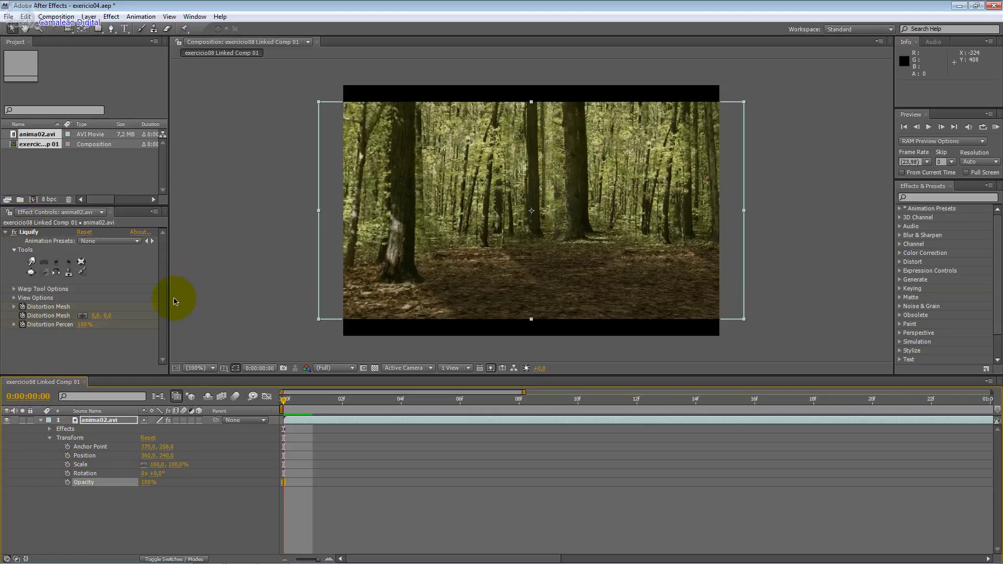
Widen the left panels and scale the clip uniformly from its corner to about 116.7%.
left_click_drag(168, 291, 297, 288)
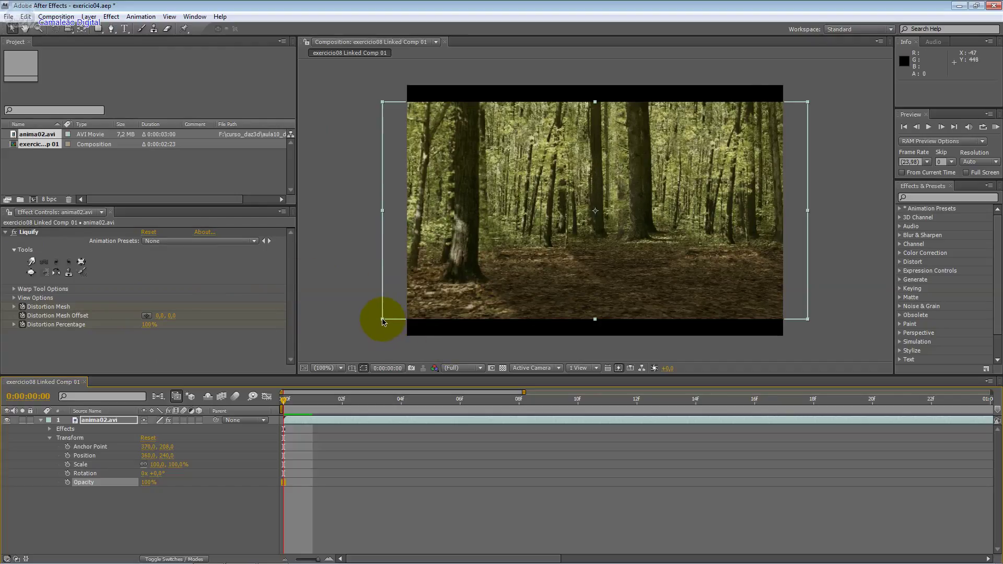
left_click_drag(383, 321, 361, 338)
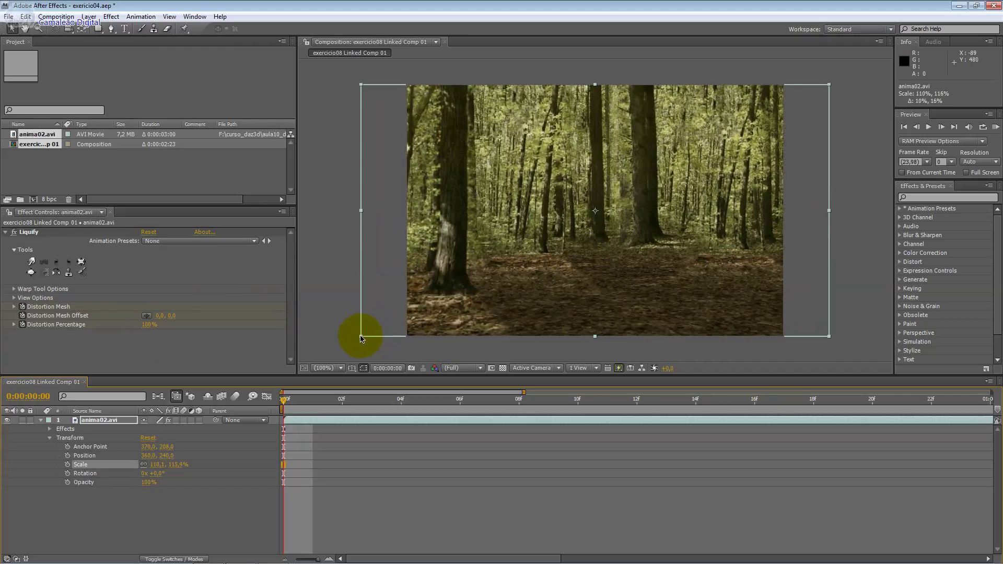
left_click_drag(361, 338, 354, 343)
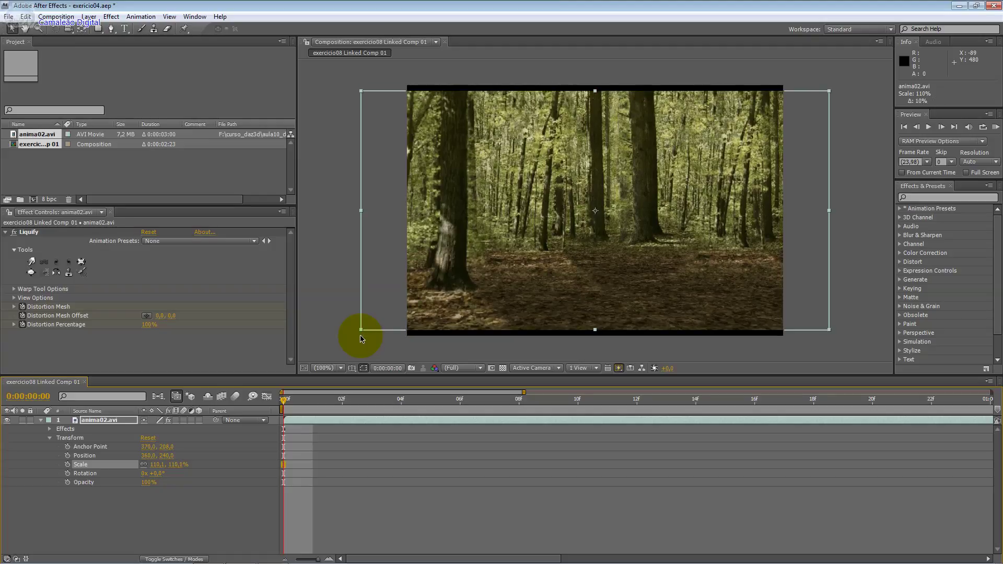
key("shift")
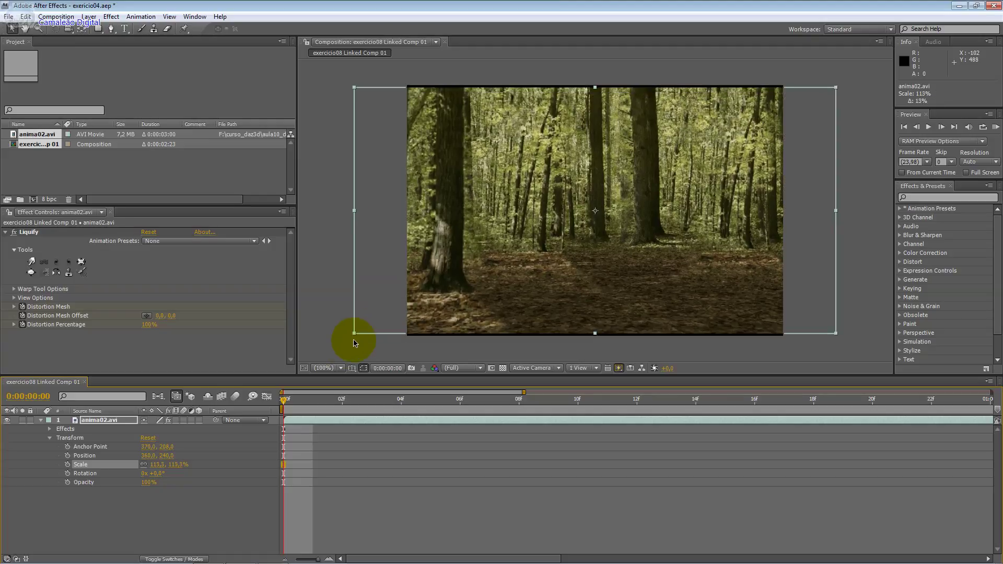
left_click_drag(354, 343, 349, 353)
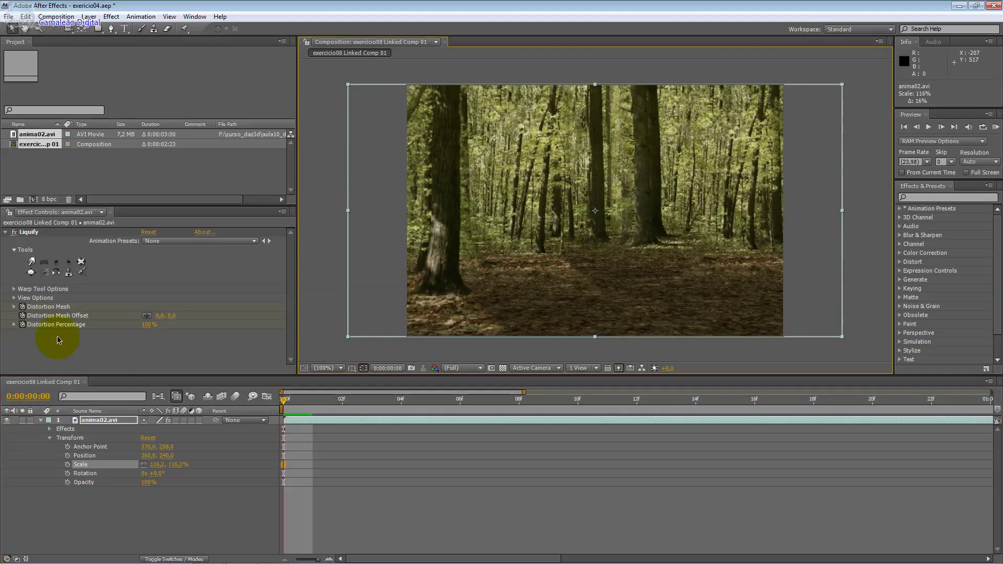
Lower Liquify's Distortion Percentage from 100% to 71%.
left_click(15, 307)
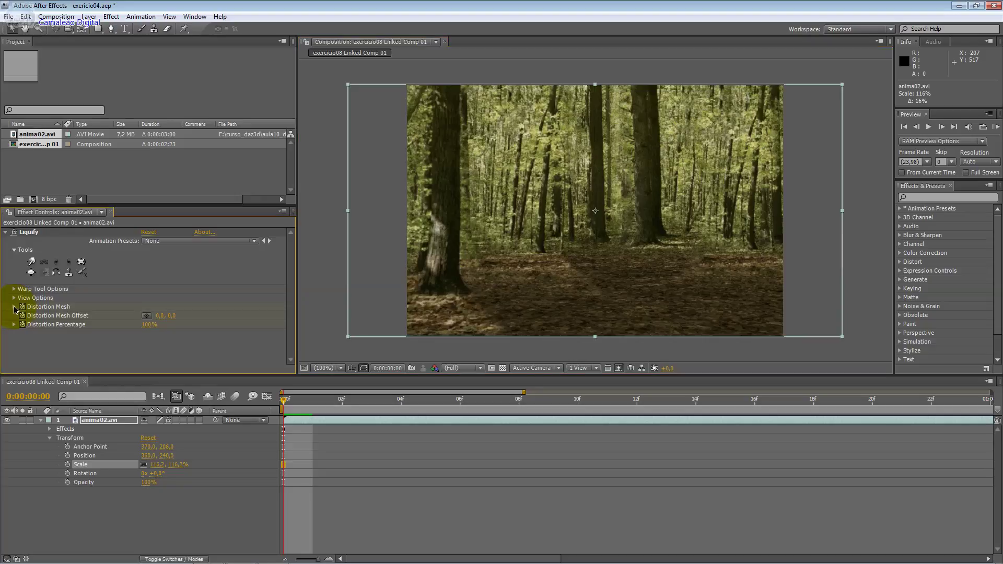
left_click(14, 324)
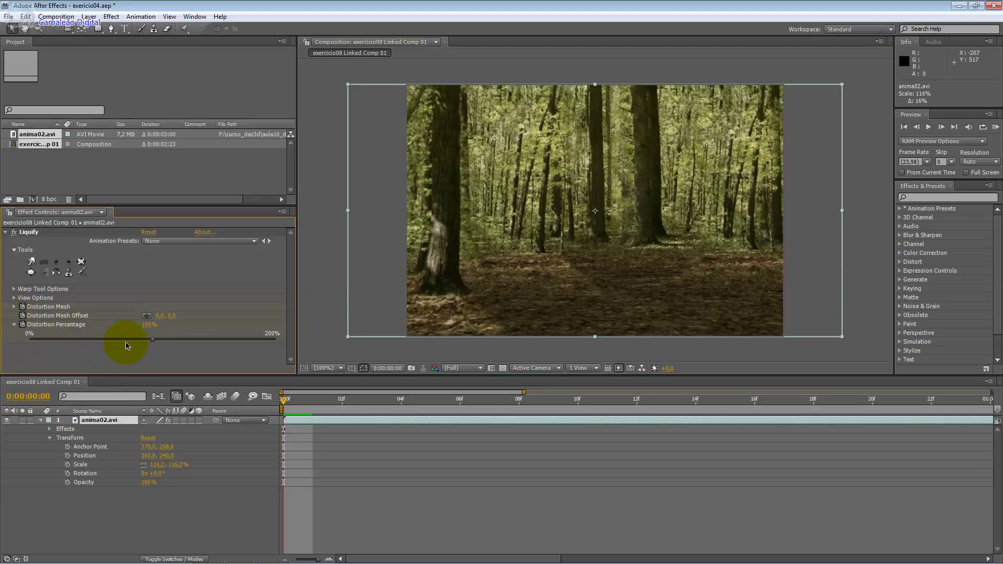
left_click_drag(151, 340, 117, 340)
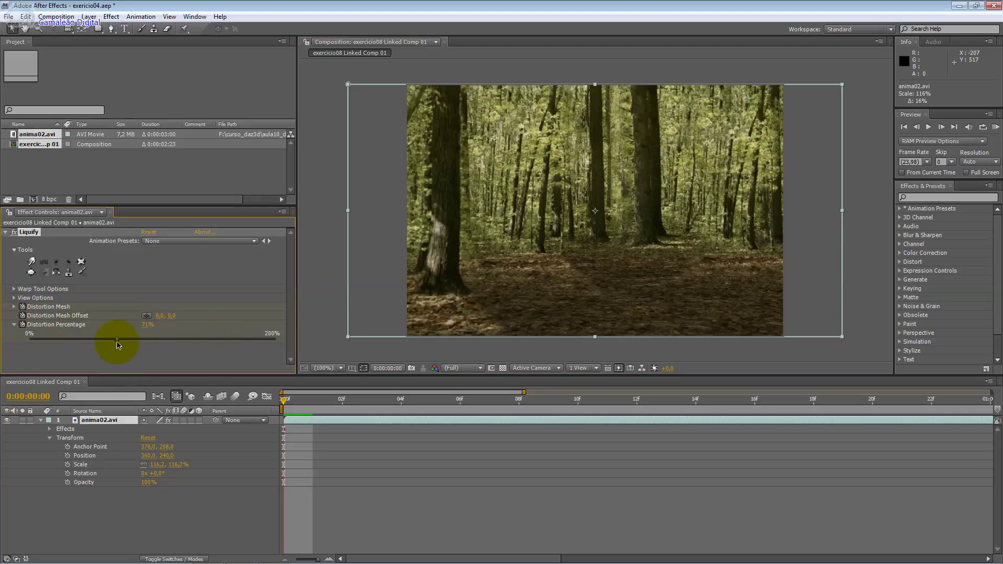
left_click(167, 316)
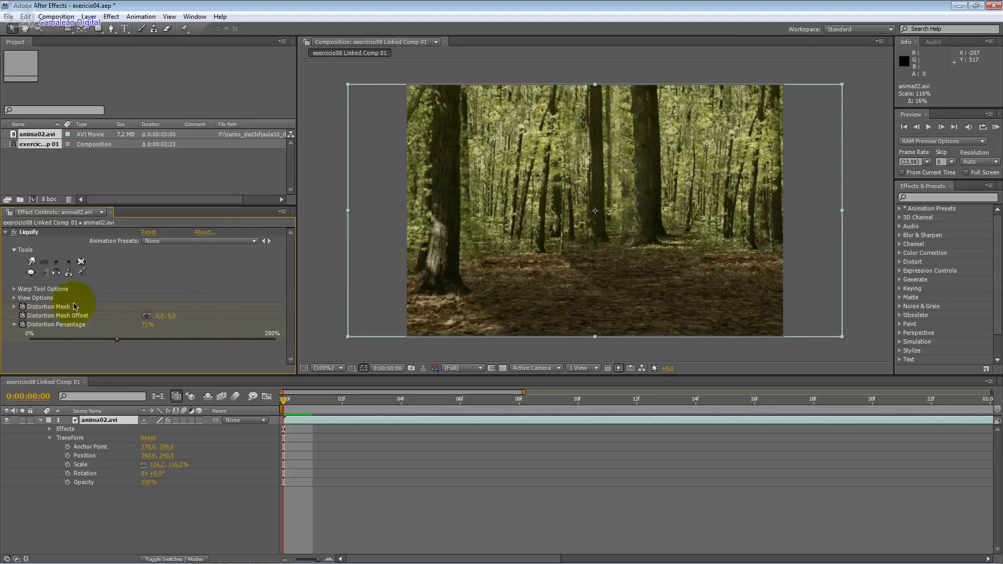
Warp the trees with the Warp brush from the left trunk toward the centre and upper forest.
left_click(44, 261)
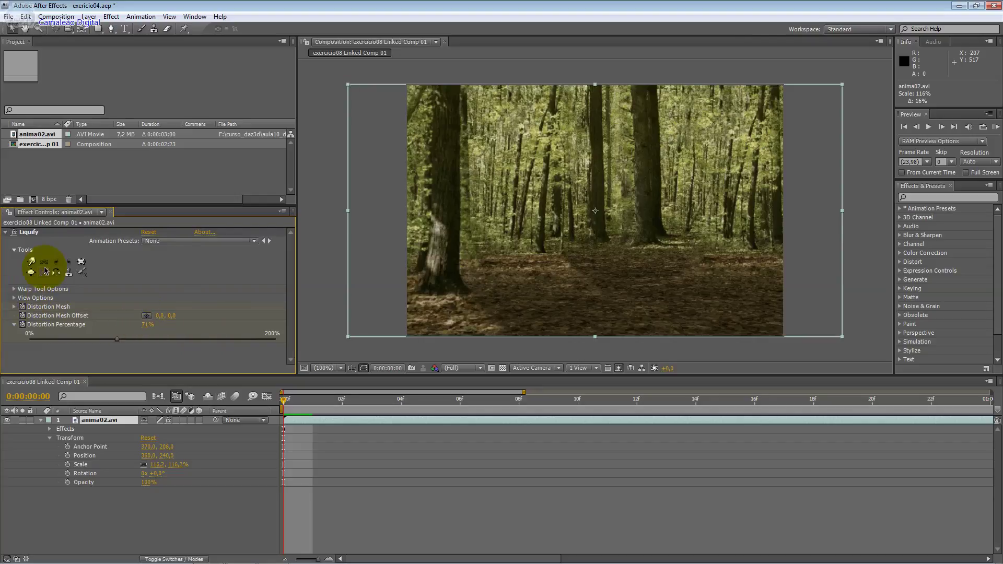
left_click(173, 238)
left_click(262, 291)
left_click(448, 283)
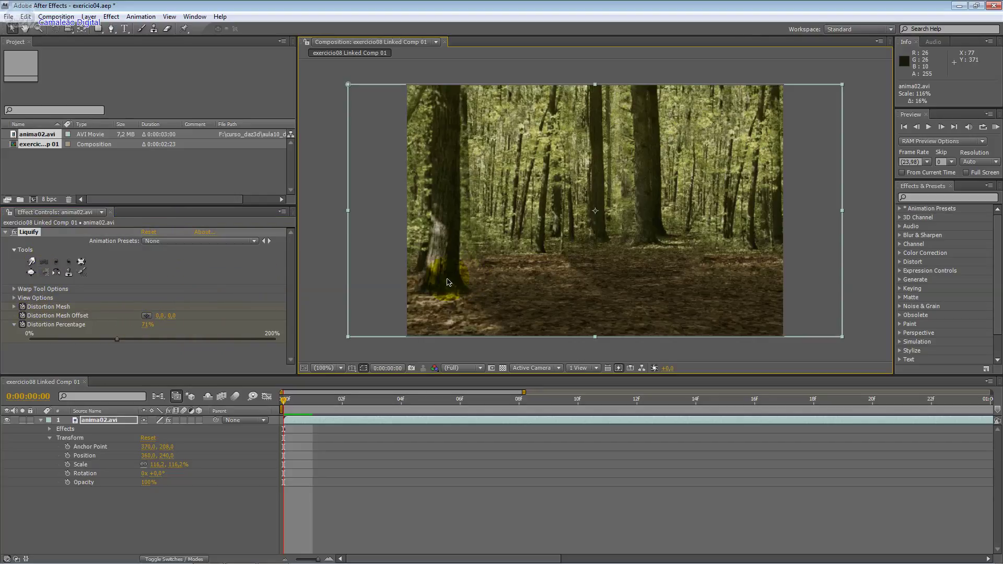
left_click(23, 233)
left_click(32, 263)
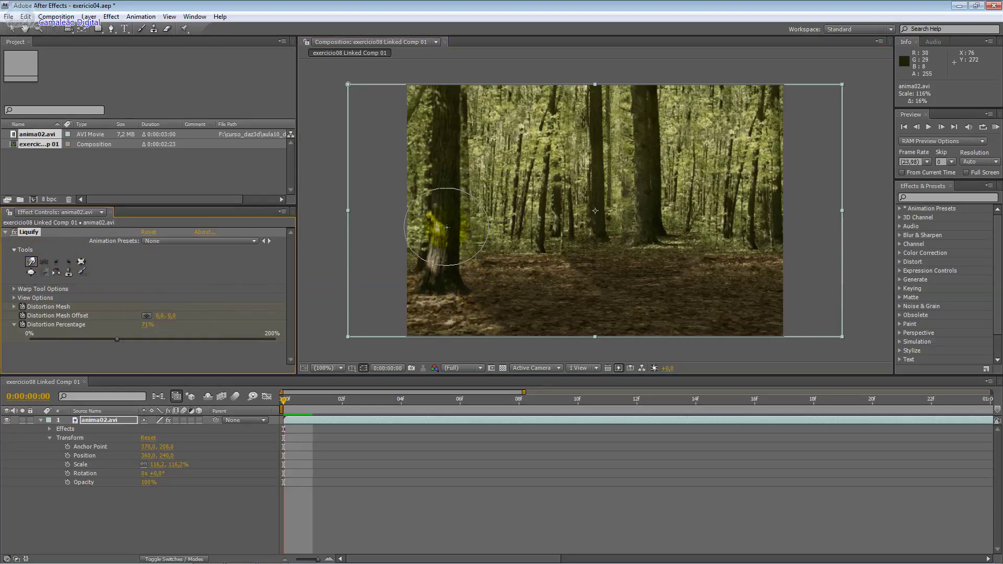
left_click(43, 262)
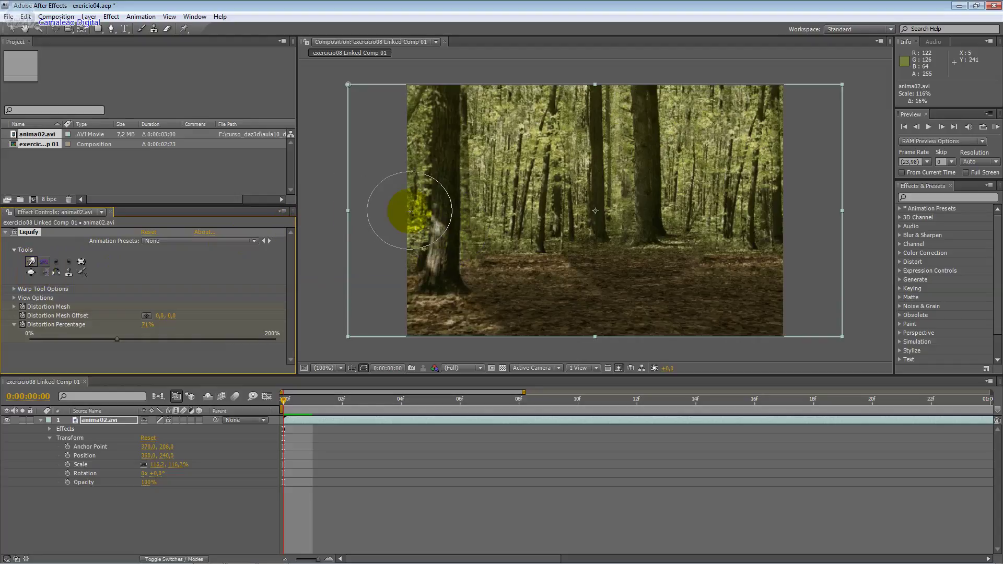
mouse_move(410, 211)
left_mouse_down()
mouse_move(557, 201)
mouse_move(587, 118)
left_mouse_up()
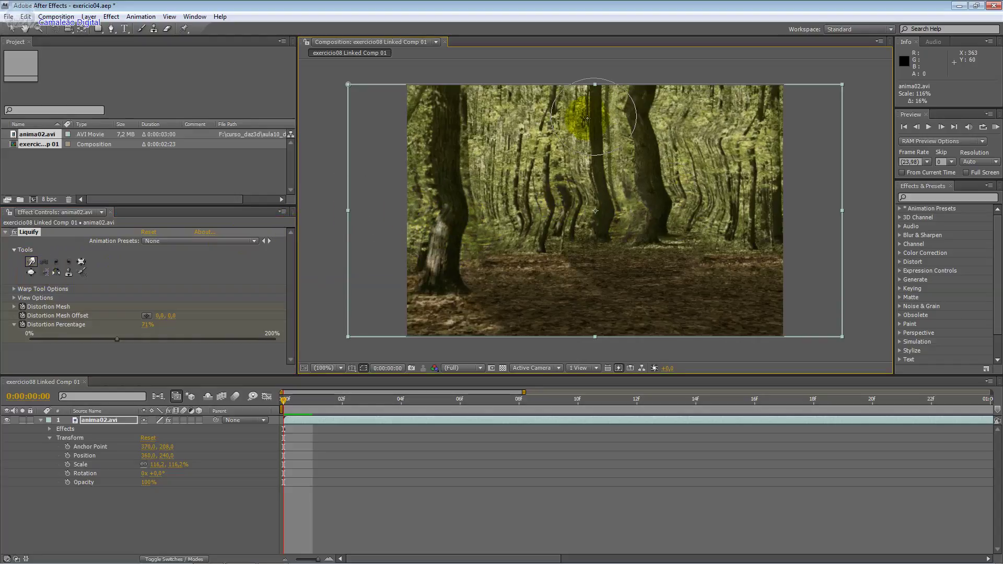
mouse_move(588, 118)
left_mouse_down()
mouse_move(415, 236)
mouse_move(855, 344)
left_mouse_up()
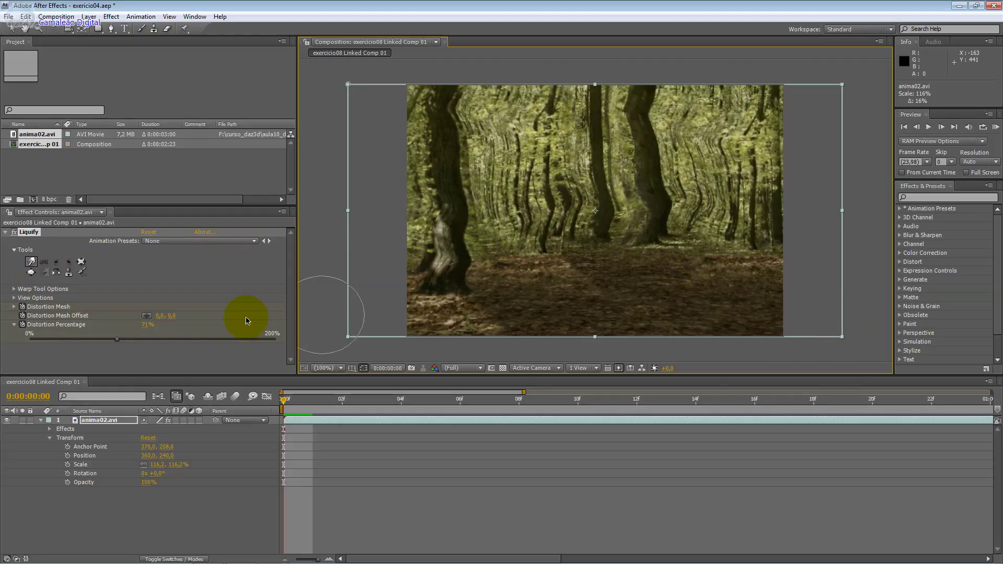
Twirl the trees near the centre and pucker the left tree trunk.
left_click(44, 261)
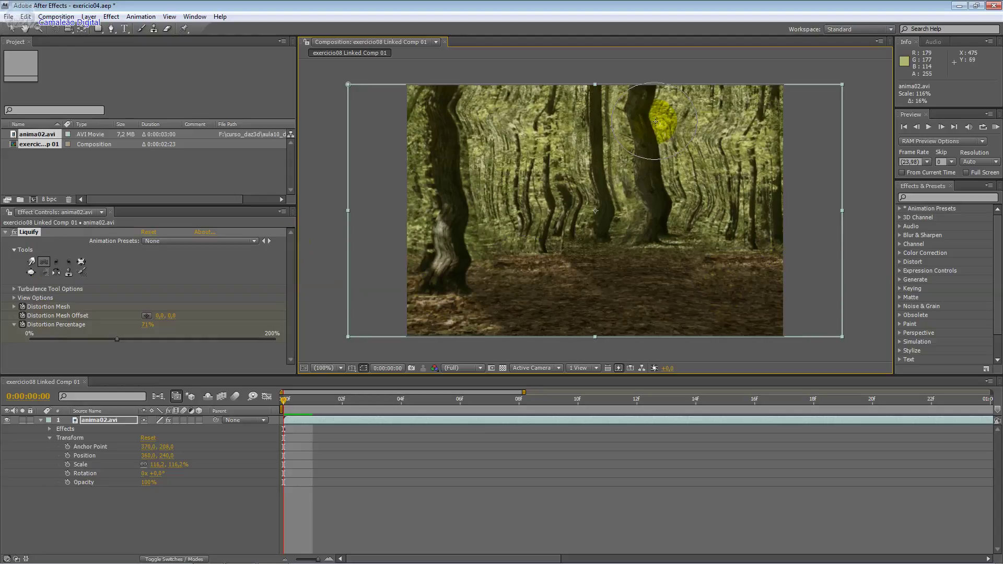
left_click(56, 264)
left_click(560, 213)
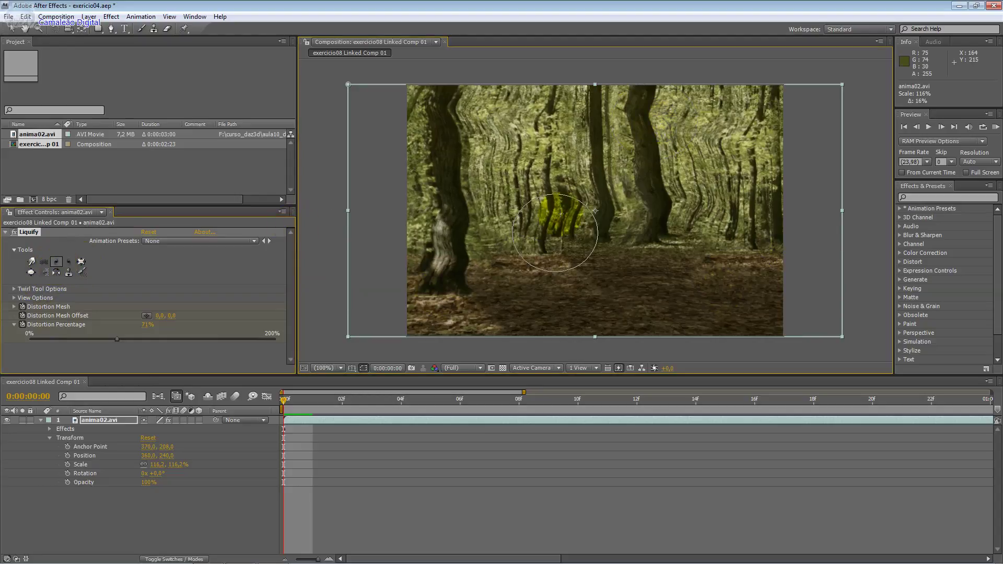
left_click(68, 264)
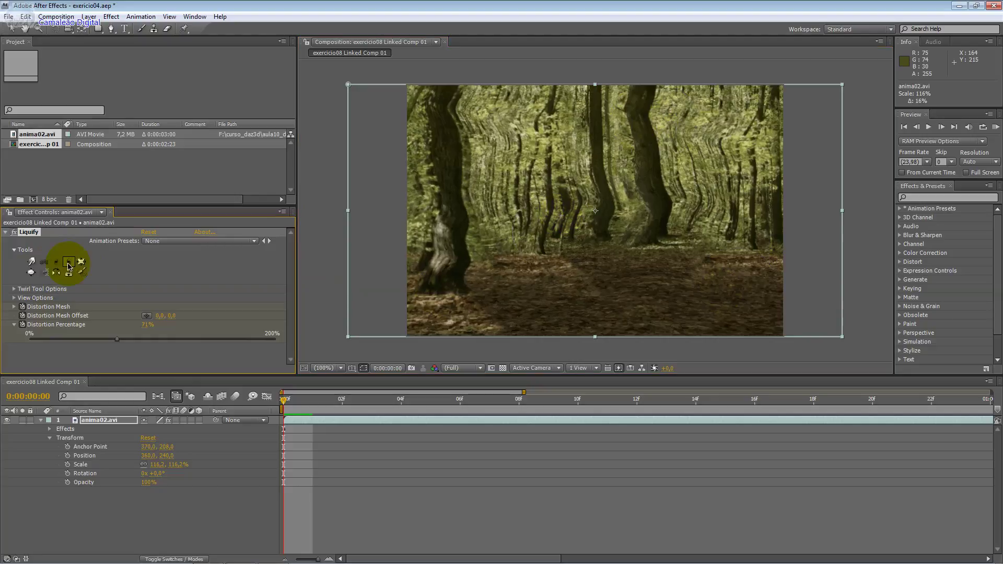
left_click(572, 243)
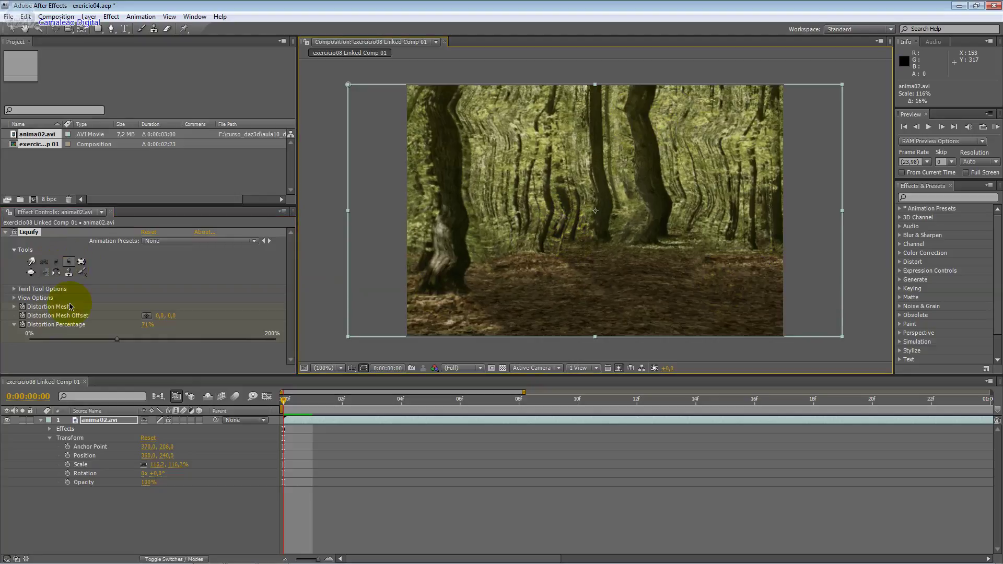
left_click(81, 261)
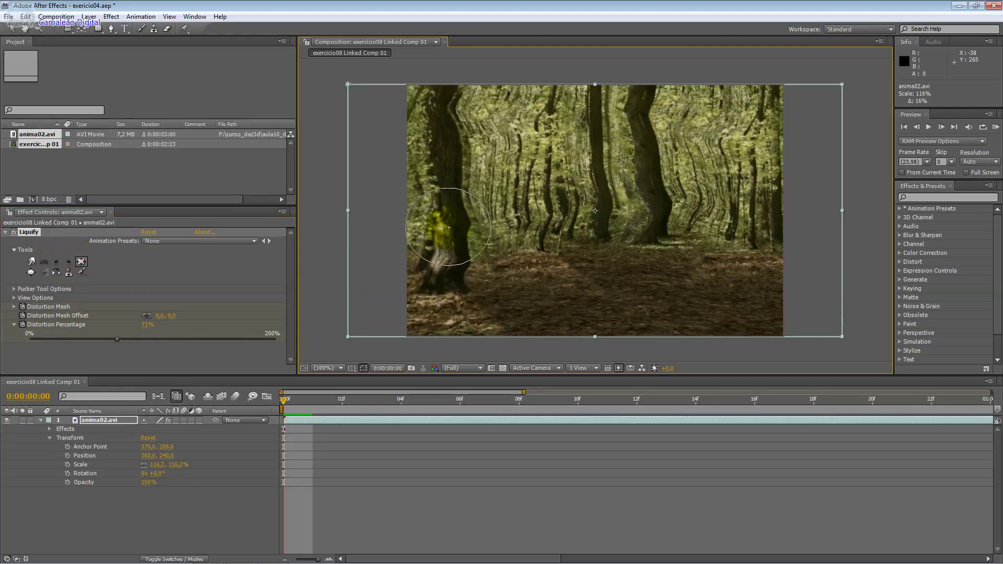
mouse_move(449, 227)
left_mouse_down()
mouse_move(717, 193)
mouse_move(338, 290)
left_mouse_up()
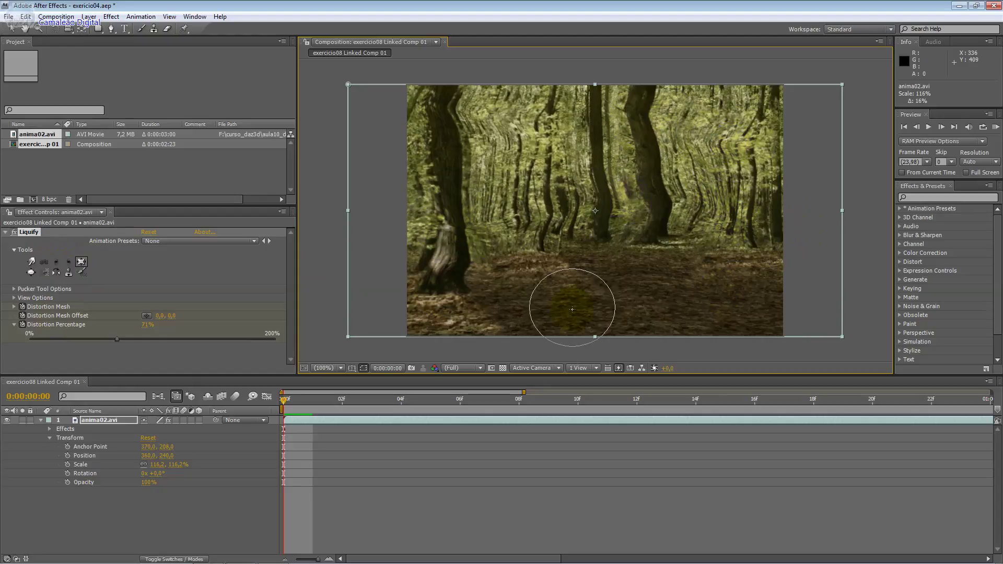
Bloat the trees along an upward path and smear the trunks with Shift Pixels.
left_click(30, 272)
mouse_move(606, 227)
left_mouse_down()
mouse_move(496, 228)
mouse_move(762, 215)
left_mouse_up()
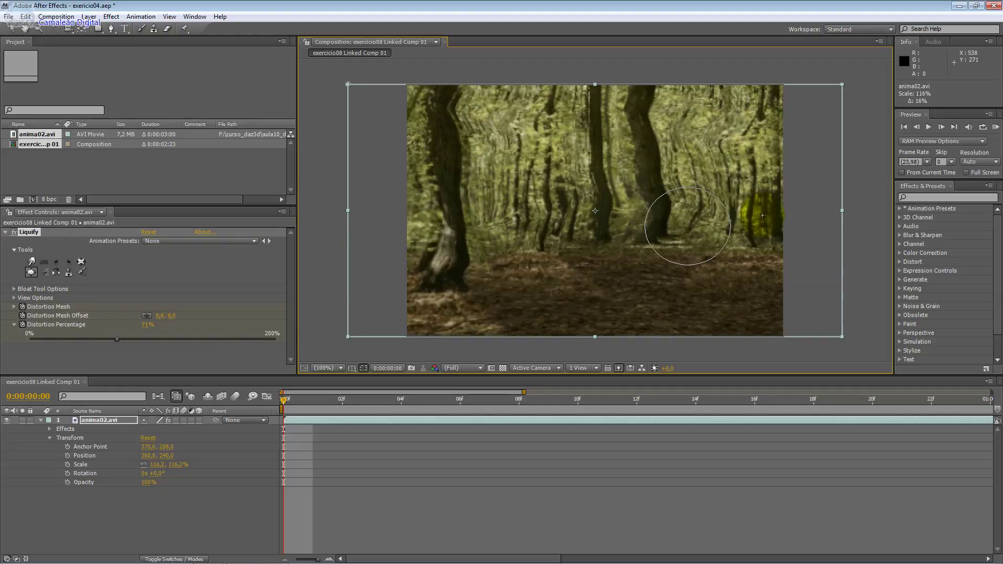
left_click_drag(763, 215, 730, 114)
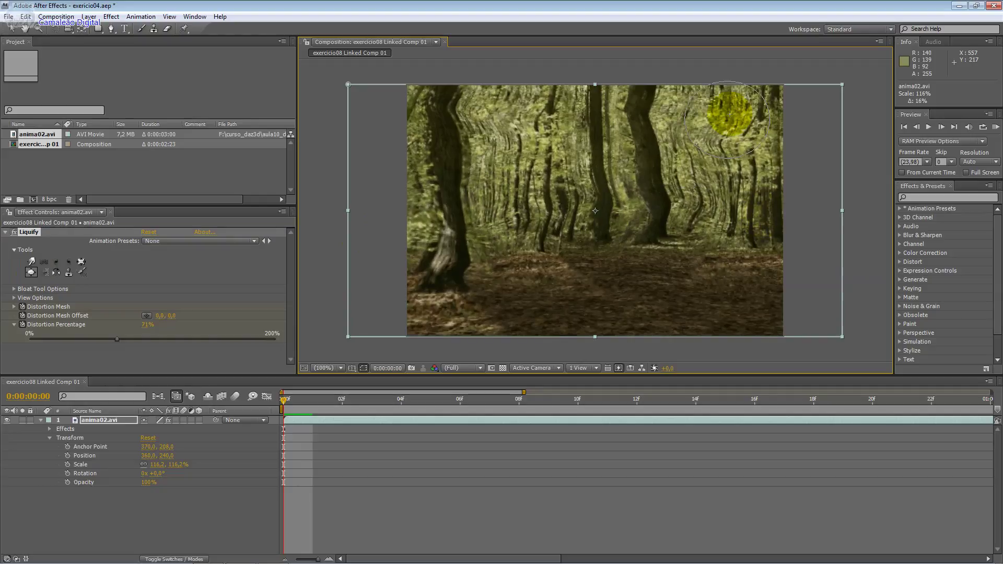
left_click(44, 272)
mouse_move(635, 131)
left_mouse_down()
mouse_move(643, 97)
mouse_move(656, 296)
left_mouse_up()
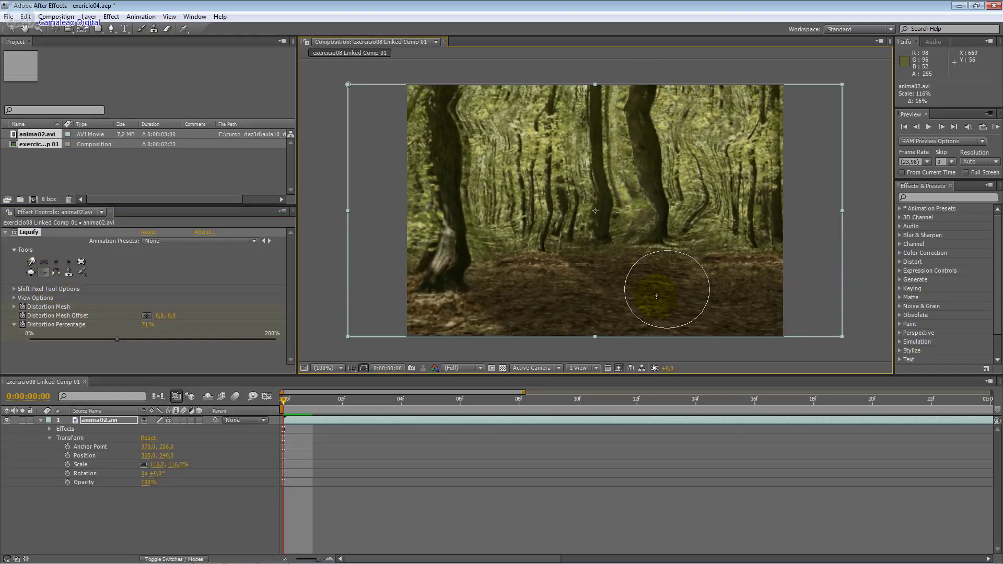
left_click_drag(656, 296, 496, 316)
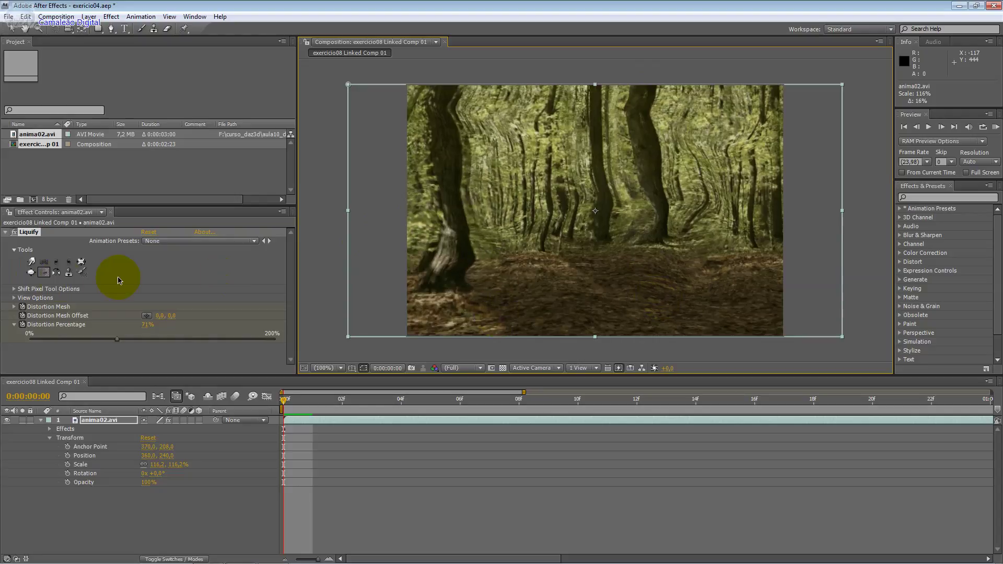
Paint two Reflection strokes, leaving black mirrored patches near the centre.
left_click(56, 272)
left_click_drag(508, 203, 500, 258)
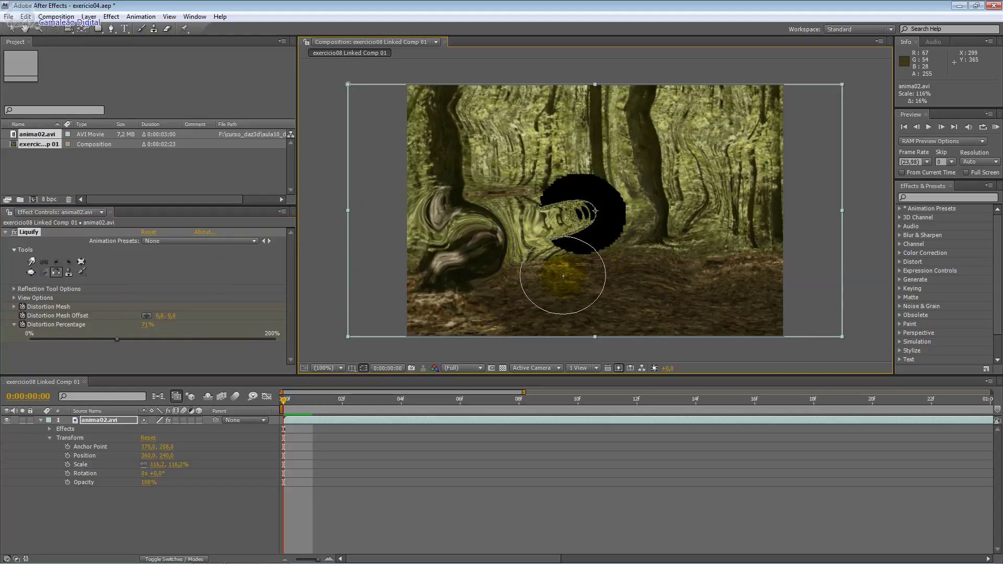
left_click_drag(563, 276, 710, 245)
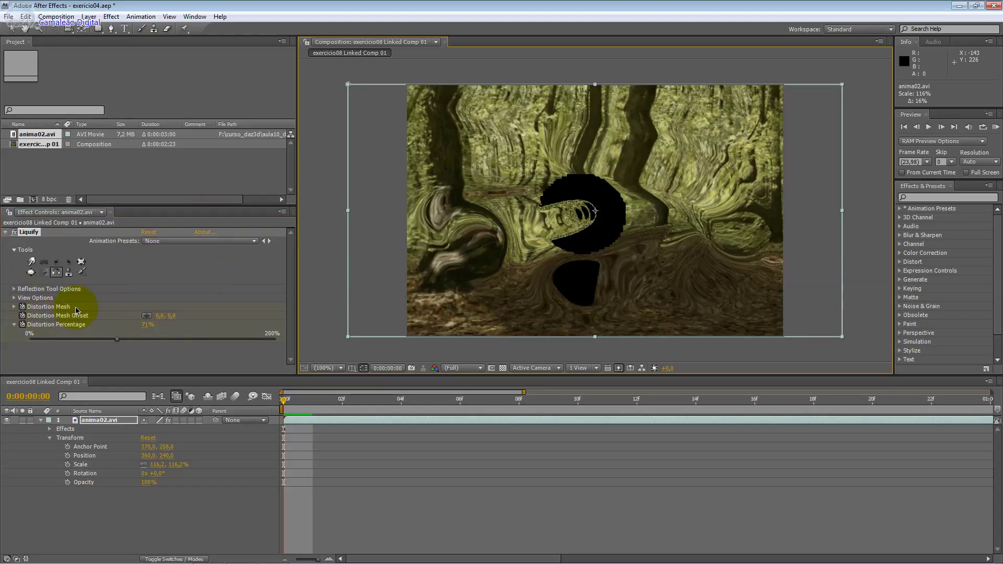
Try the Clone tool on the lower ground with a larger brush, hitting the no-source error.
left_click(69, 272)
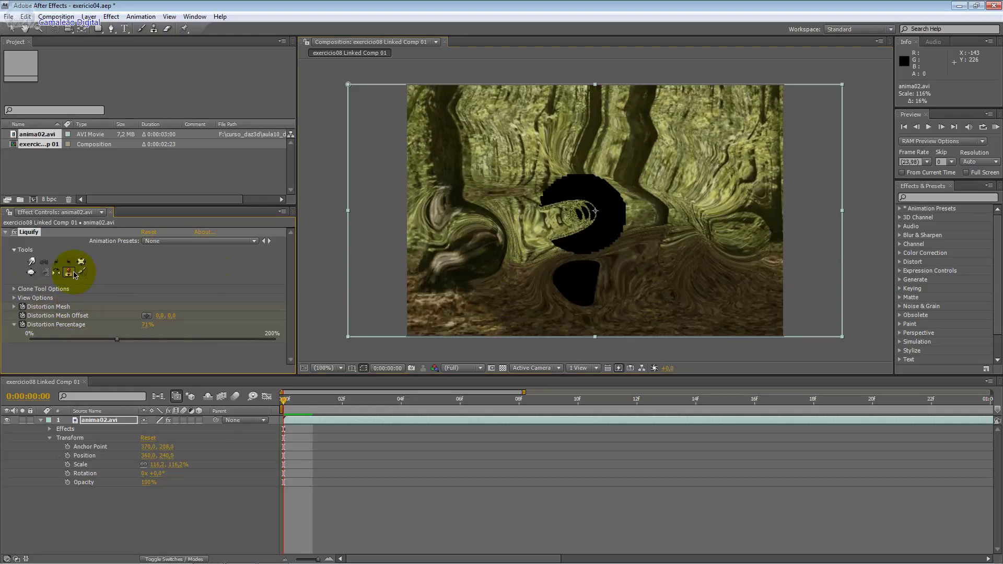
left_click(465, 261)
left_click(586, 331)
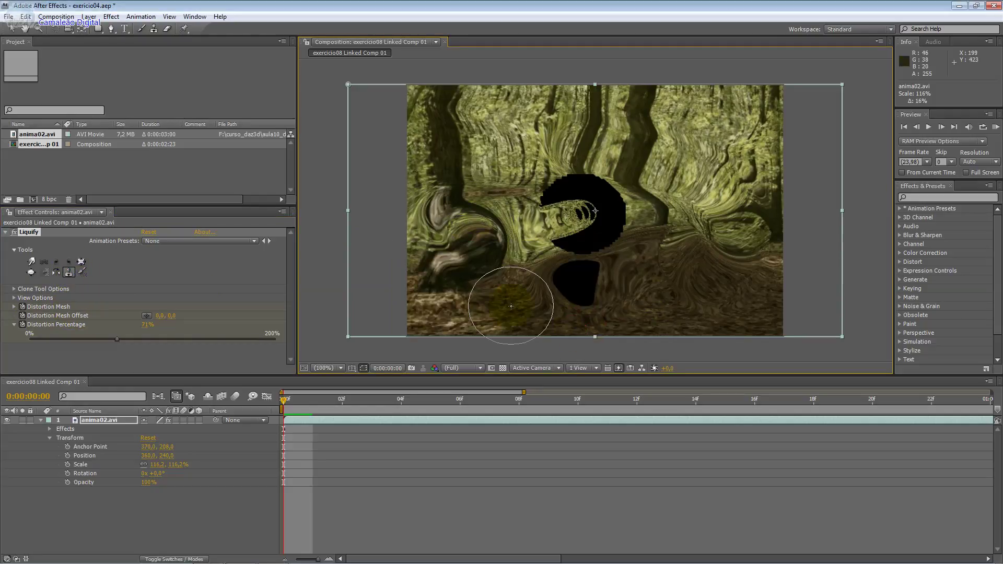
left_click(514, 272)
left_click(567, 332)
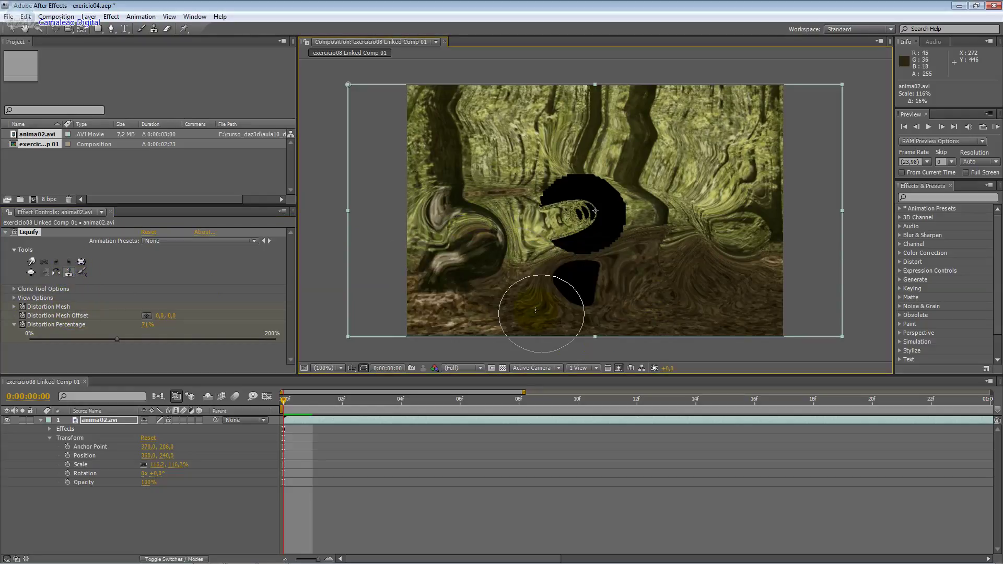
left_click(537, 308, "alt")
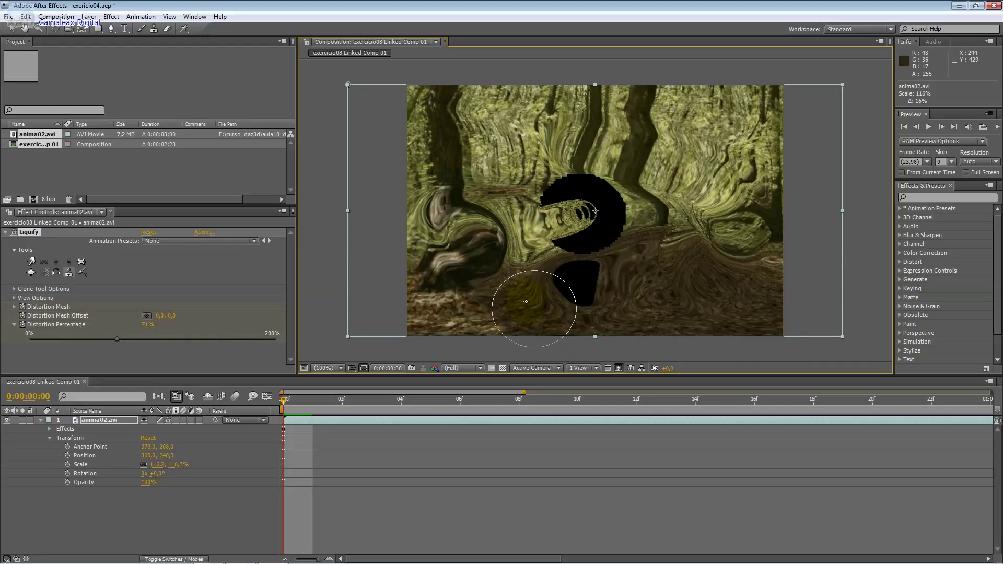
left_click_drag(548, 321, 529, 305)
Dismiss the clone error and brush Reconstruction over the black patches, upper forest and left trunk.
left_click(478, 269)
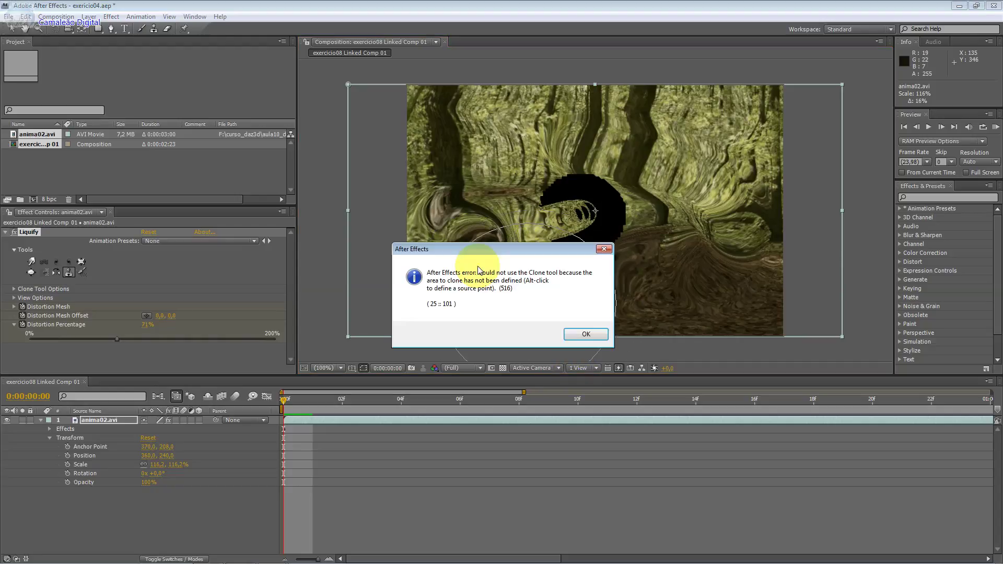
left_click(581, 334)
left_click(82, 272)
mouse_move(522, 175)
left_mouse_down()
mouse_move(618, 228)
mouse_move(409, 228)
mouse_move(617, 277)
mouse_move(689, 178)
left_mouse_up()
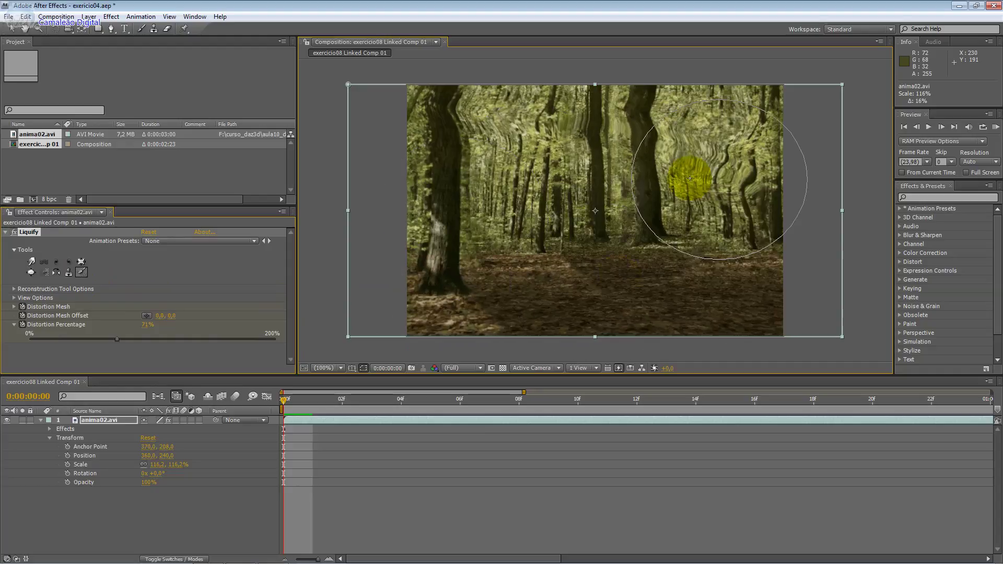
mouse_move(694, 137)
left_mouse_down()
mouse_move(438, 168)
mouse_move(448, 265)
left_mouse_up()
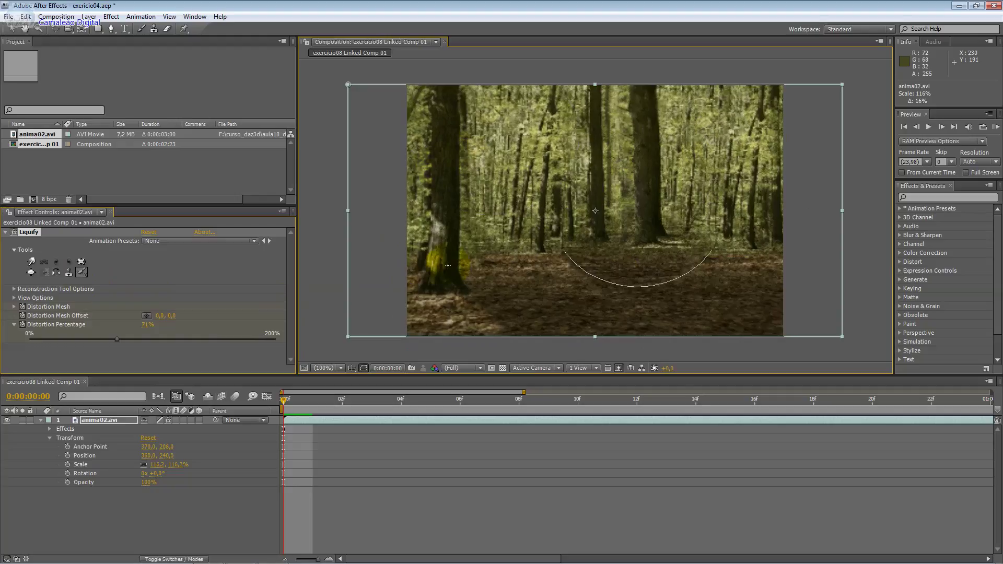
mouse_move(448, 265)
left_mouse_down()
mouse_move(570, 265)
mouse_move(548, 178)
mouse_move(371, 300)
left_mouse_up()
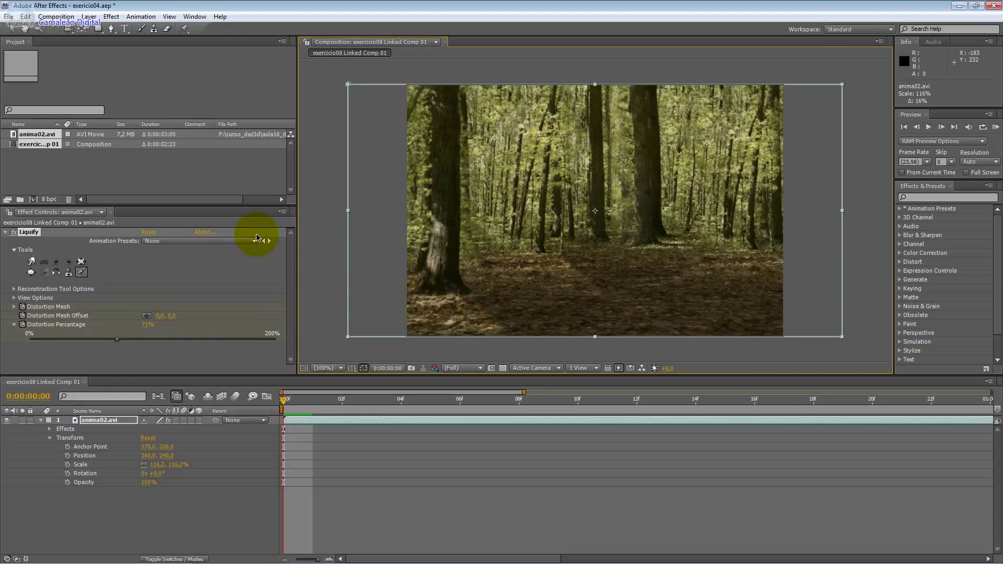
left_click(46, 258)
left_click(30, 236)
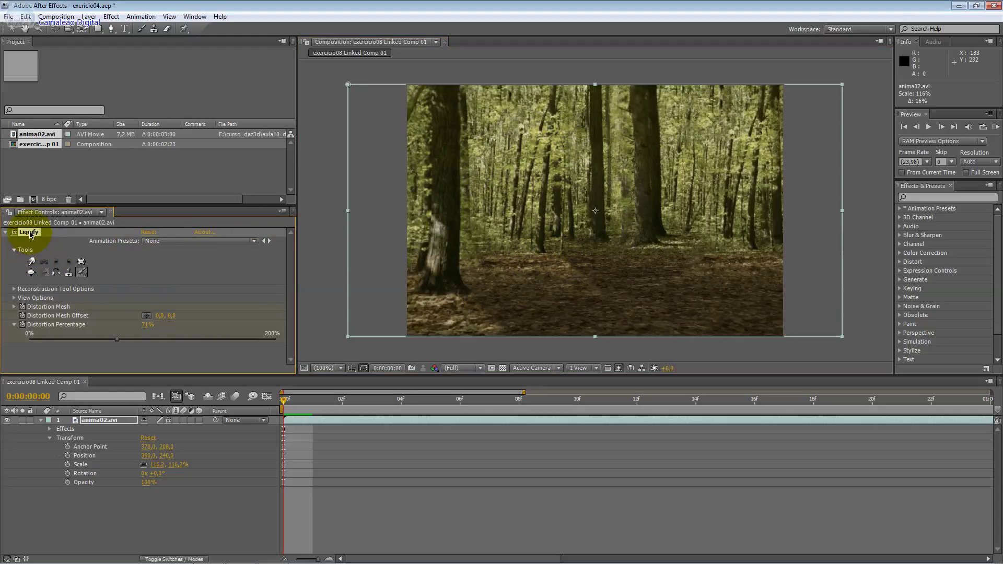
Delete Liquify and apply Effect > 3D Channel > Fog 3D to anima02.avi.
key("Delete")
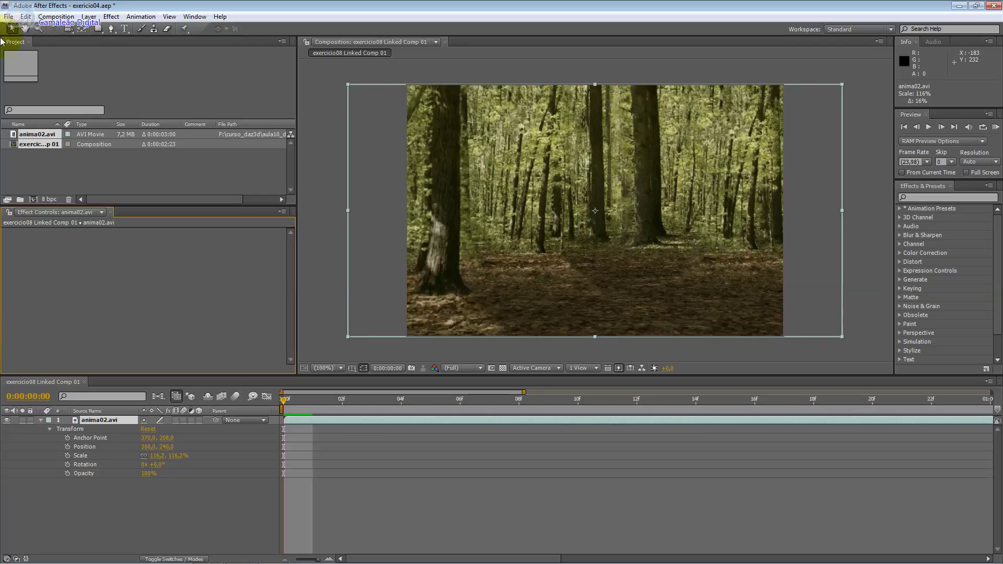
left_click(111, 17)
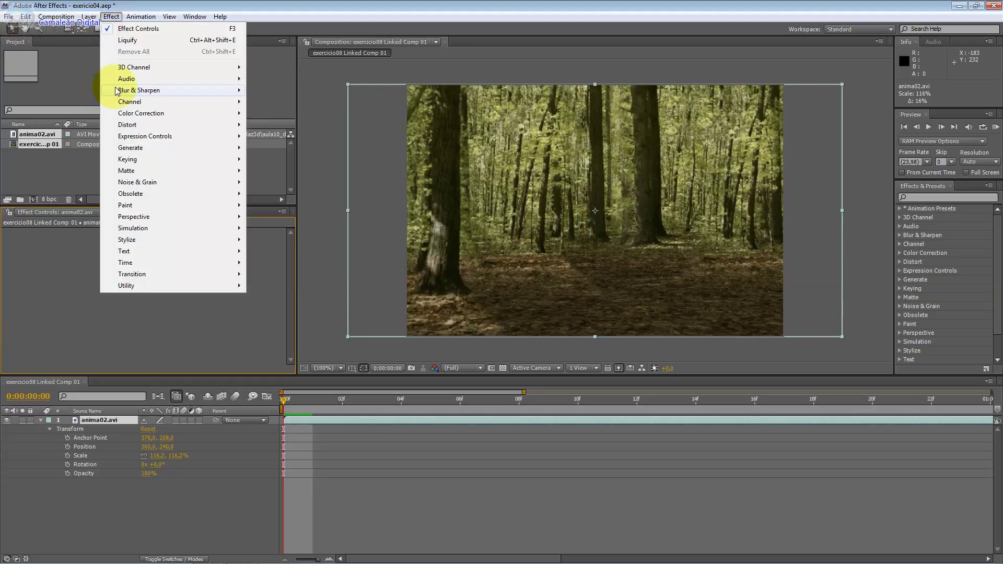
mouse_move(179, 118)
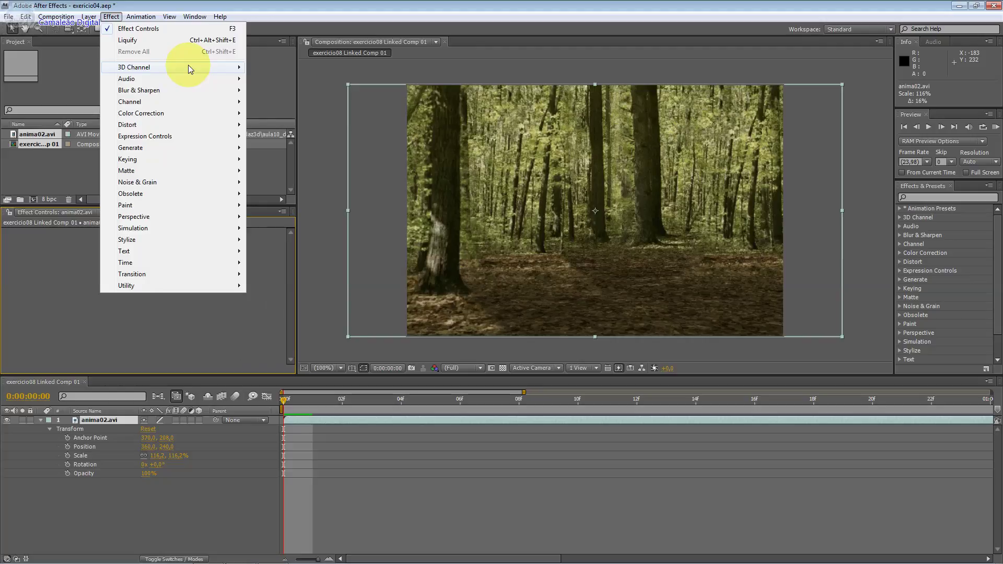
mouse_move(188, 66)
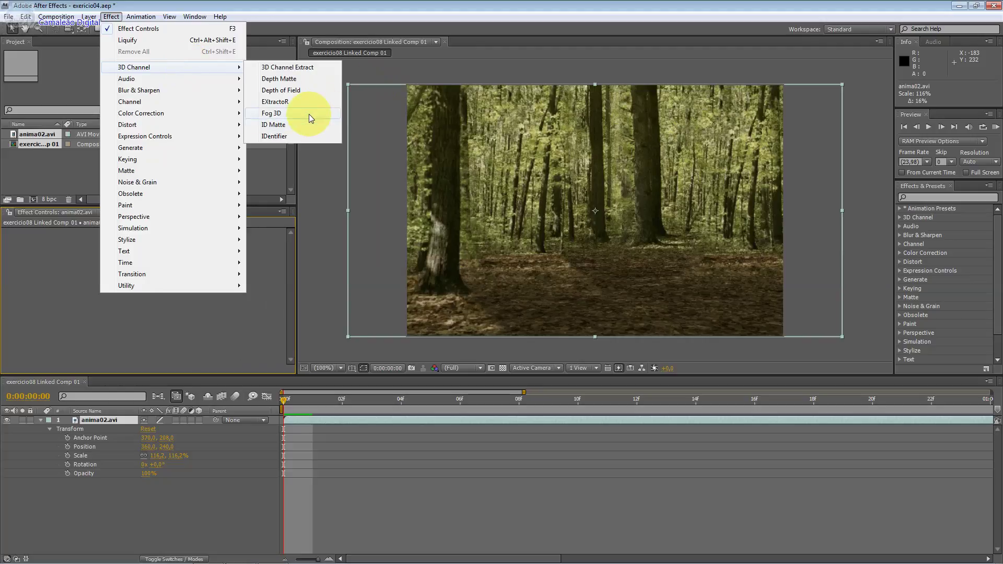
left_click(309, 114)
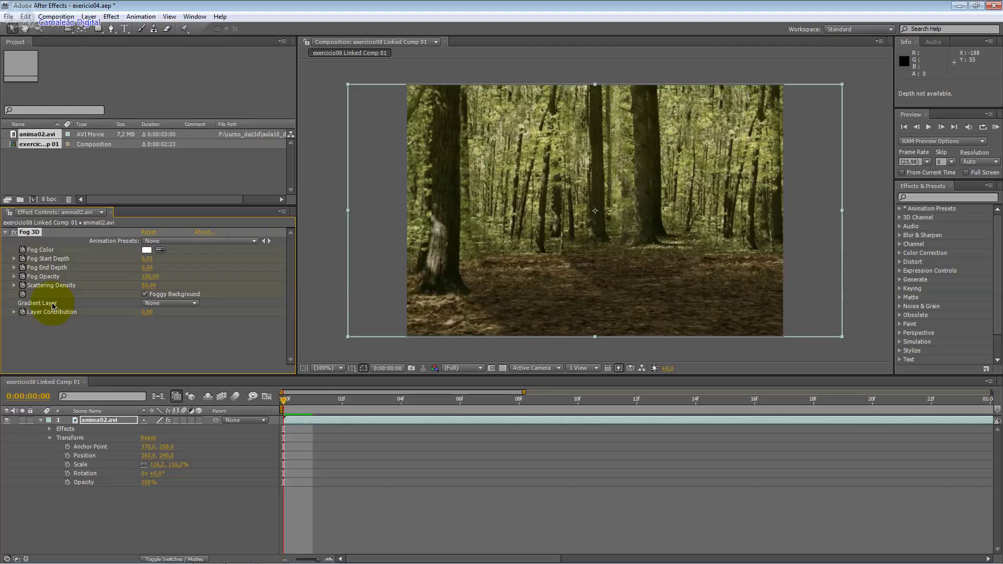
left_click(147, 250)
Set a red fog colour, Fog Start Depth 950, gradient layer anima02.avi and Layer Contribution 24.
left_click(506, 225)
left_click(600, 221)
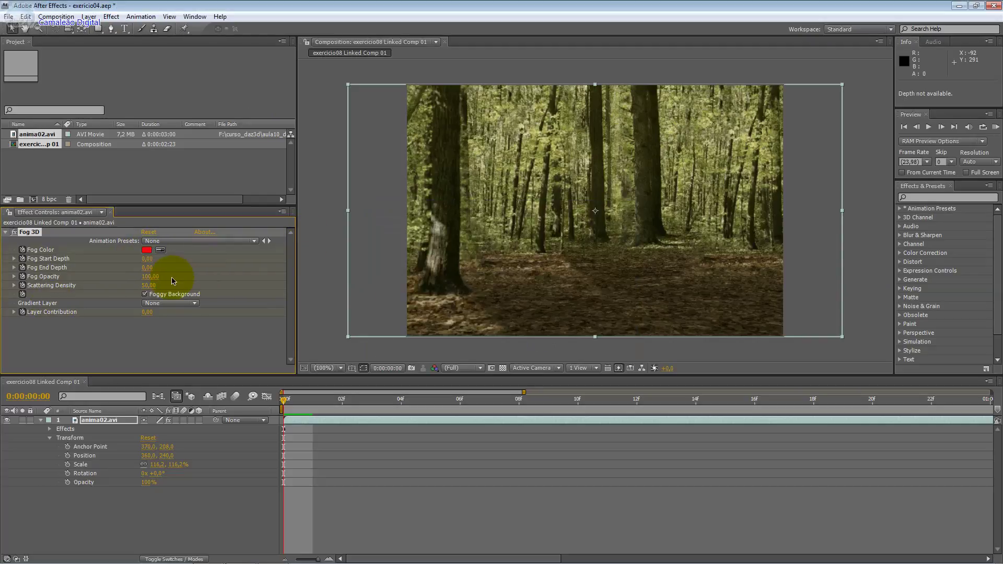
left_click_drag(149, 263, 197, 253)
left_click(156, 303)
left_click(163, 320)
left_click_drag(161, 313, 158, 314)
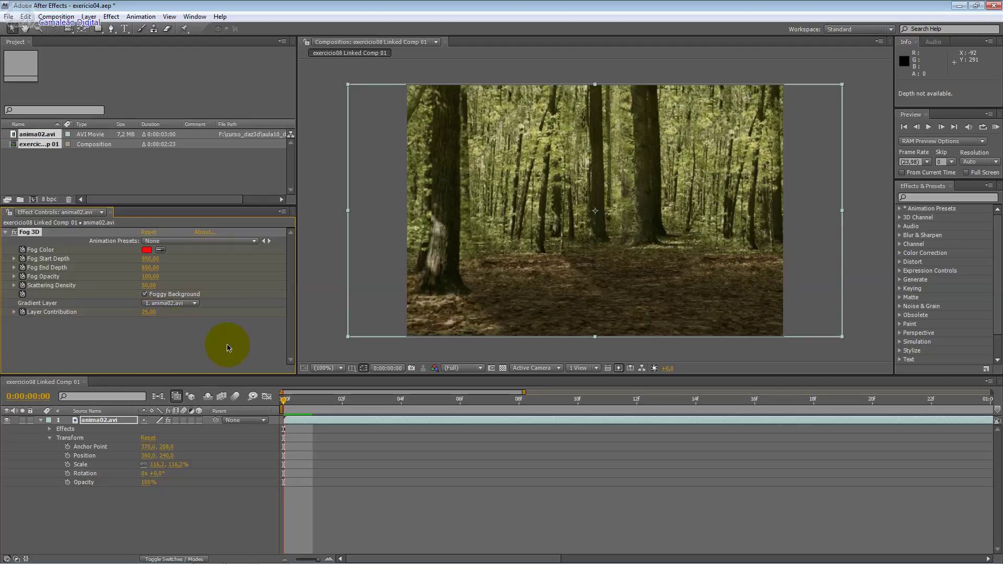
At a later frame, keyframe Fog Start Depth to 760 and Fog Opacity to 0.
left_click(48, 438)
left_click(49, 429)
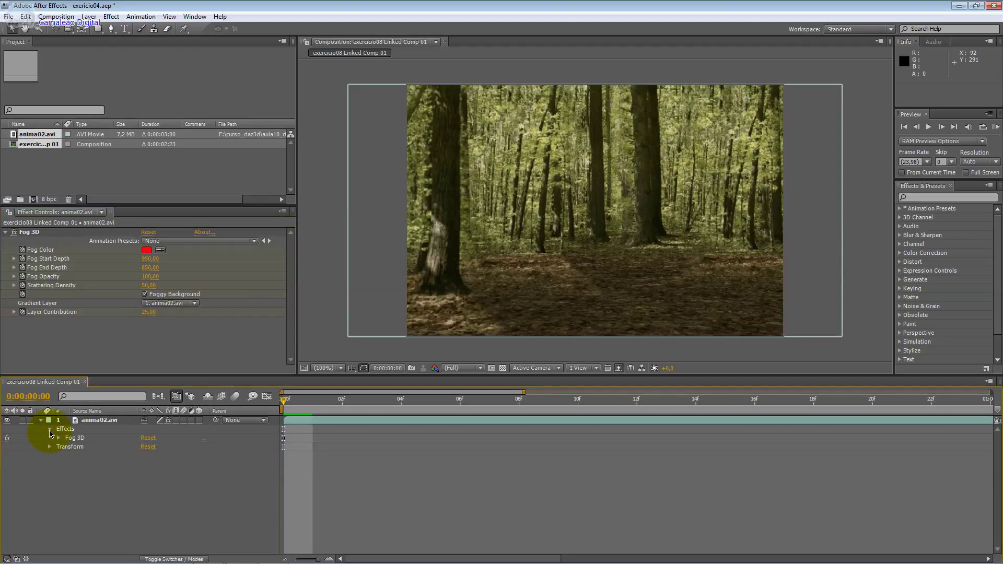
left_click(58, 438)
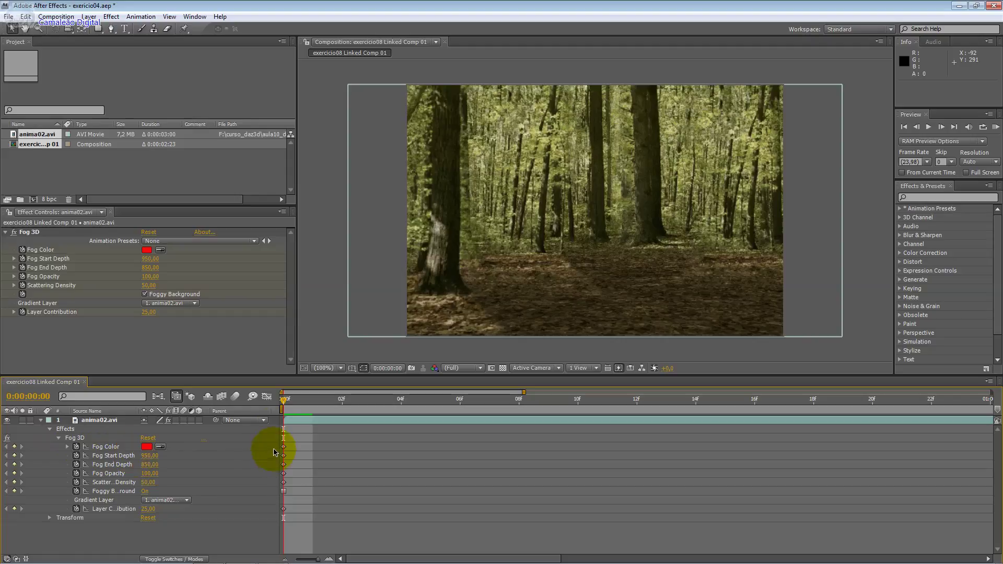
left_click(316, 409)
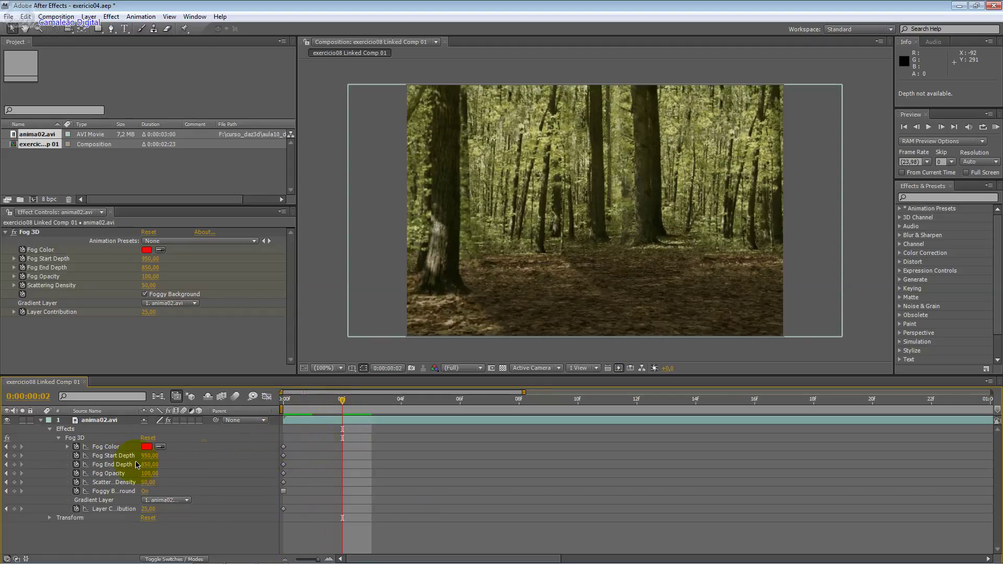
left_click_drag(150, 455, 107, 474)
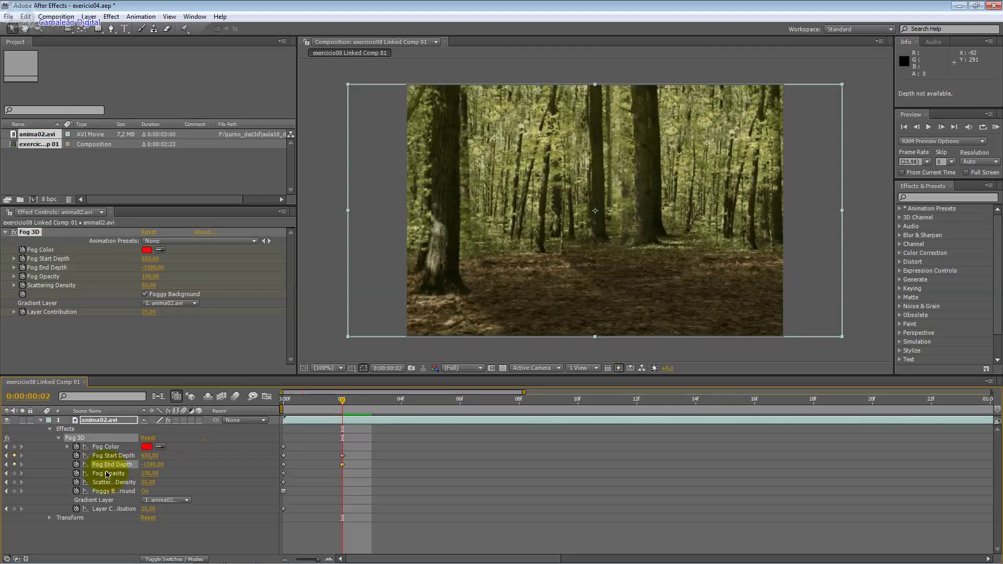
mouse_move(149, 473)
left_mouse_down()
mouse_move(99, 475)
mouse_move(109, 508)
left_mouse_up()
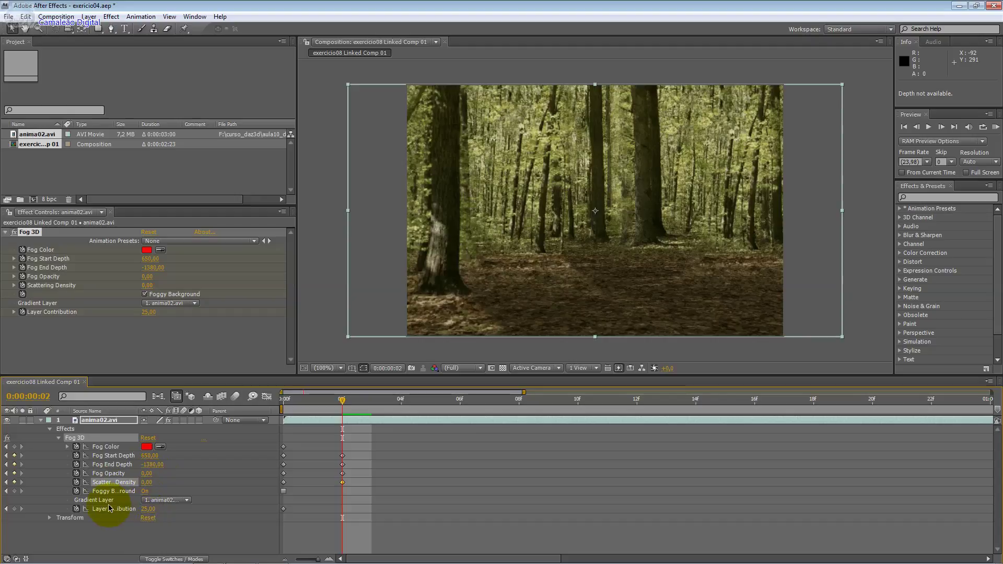
Reset Fog 3D, raise Start Depth to 1050, check frame 1, then delete Fog 3D.
left_click(148, 439)
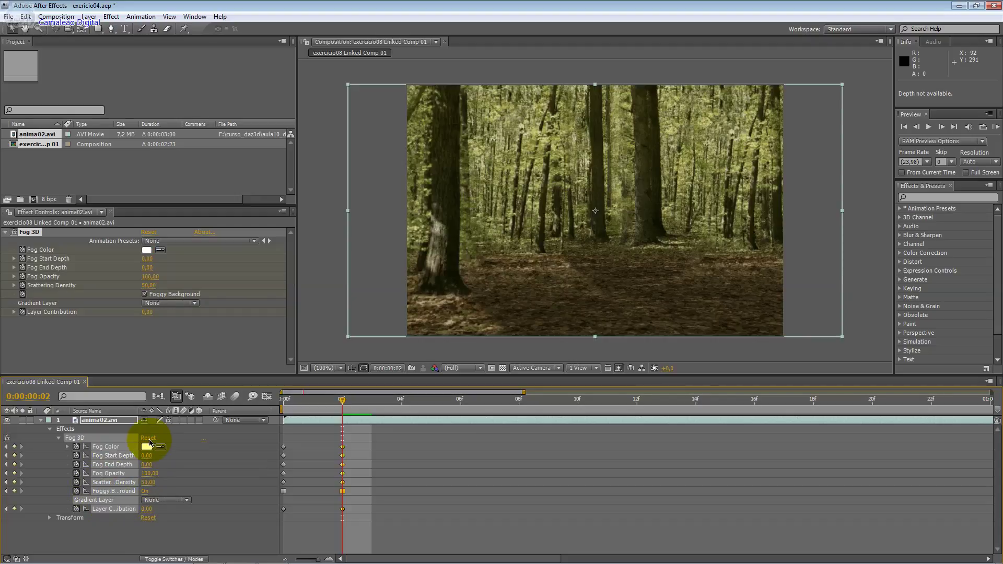
mouse_move(146, 455)
left_mouse_down()
mouse_move(203, 454)
mouse_move(173, 463)
left_mouse_up()
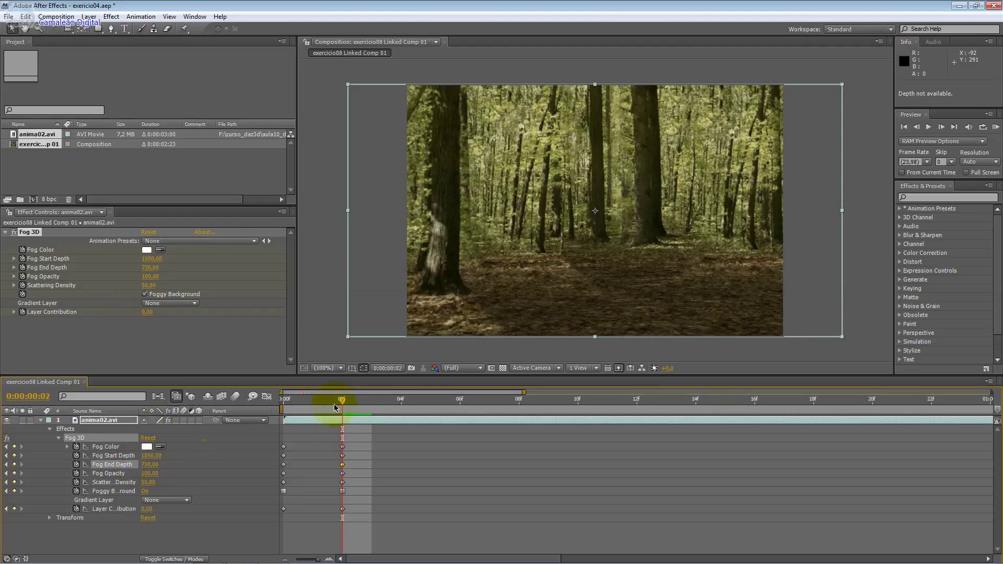
left_click_drag(334, 404, 307, 410)
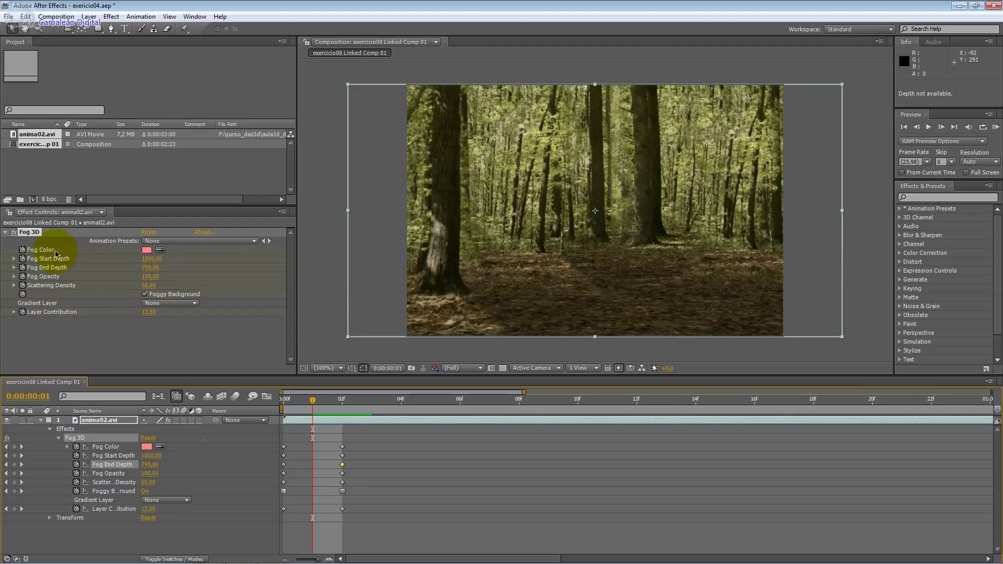
left_click(47, 238)
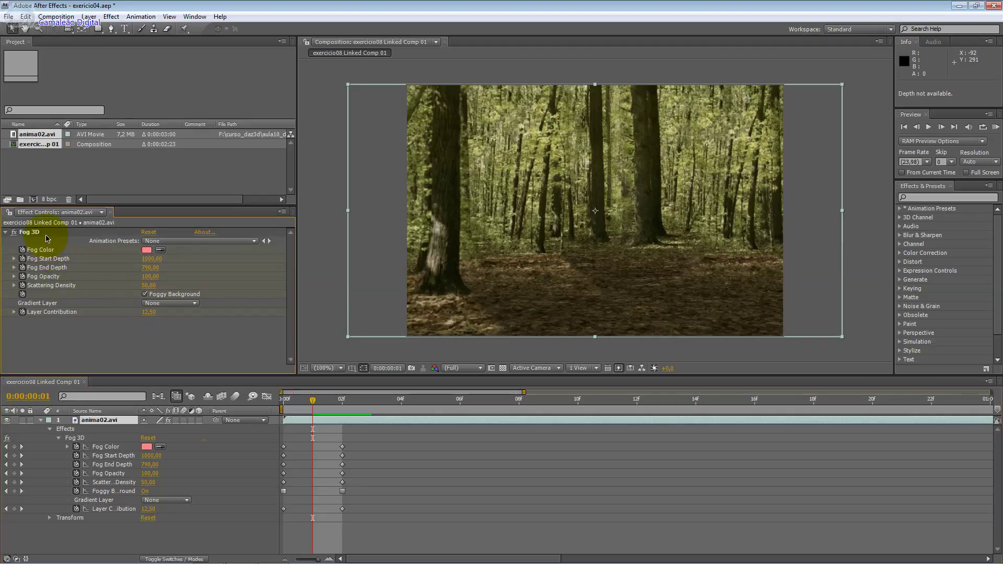
left_click(26, 233)
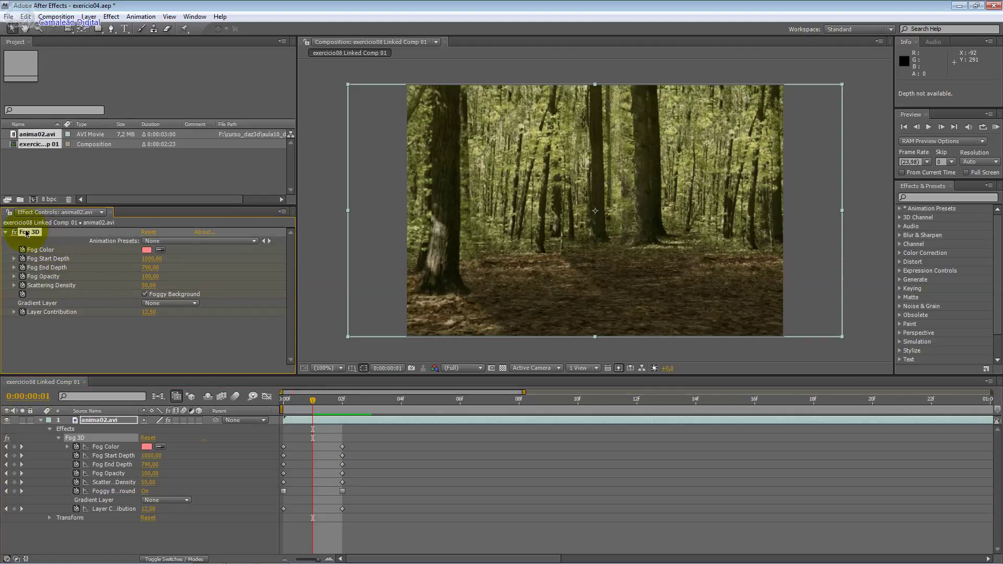
key("Delete")
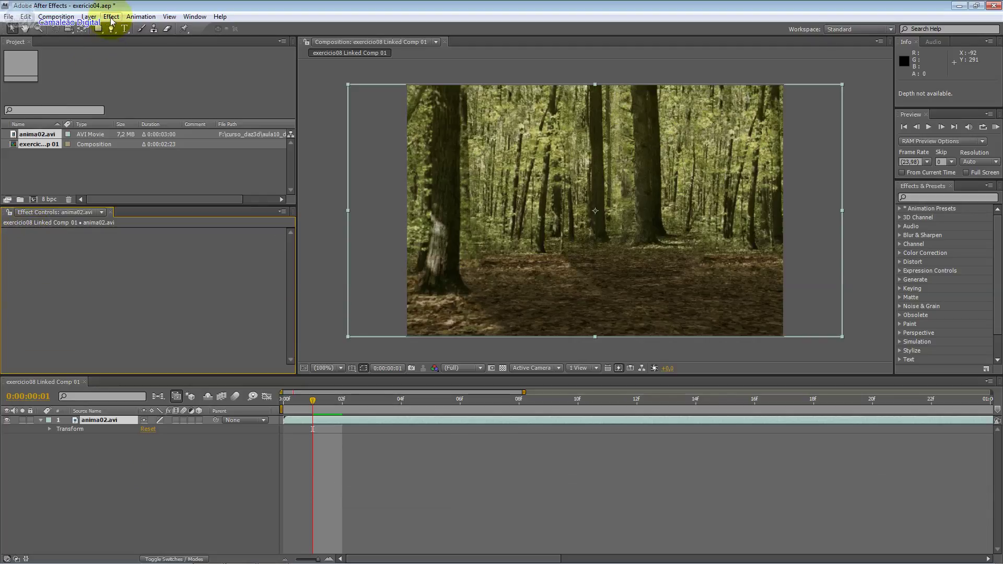
Apply Fractal Noise from Noise & Grain to the forest clip and reveal its properties.
left_click(111, 16)
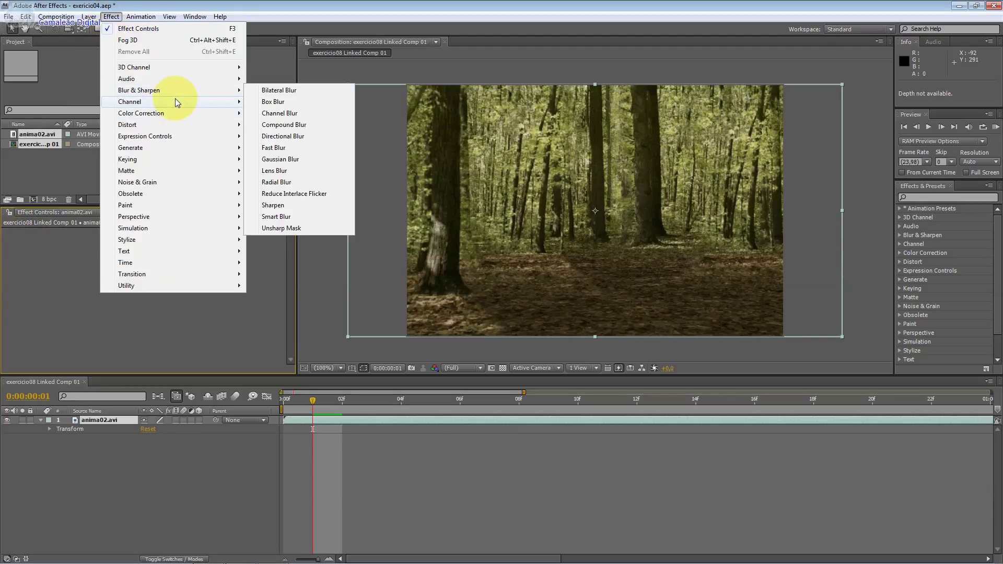
mouse_move(176, 99)
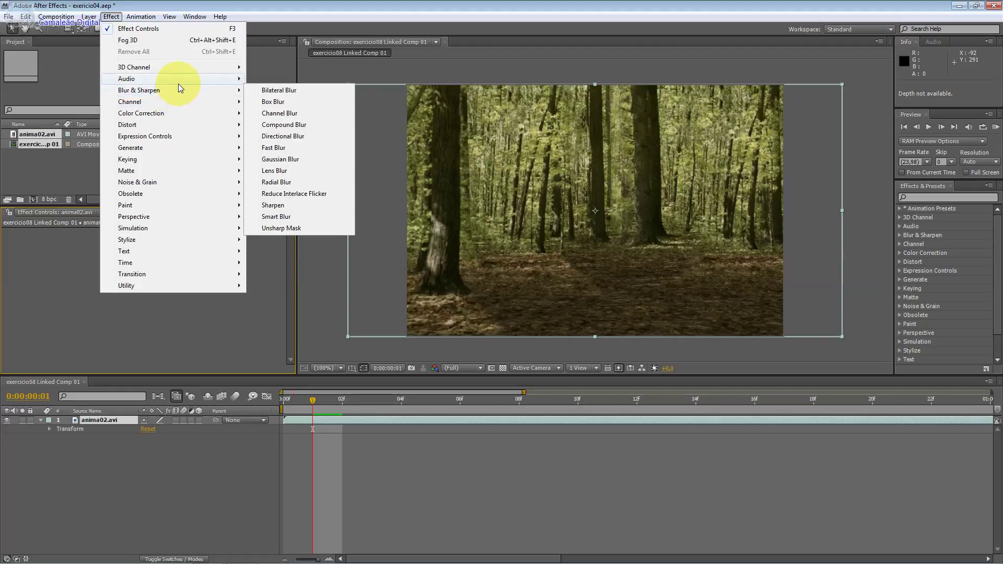
mouse_move(185, 82)
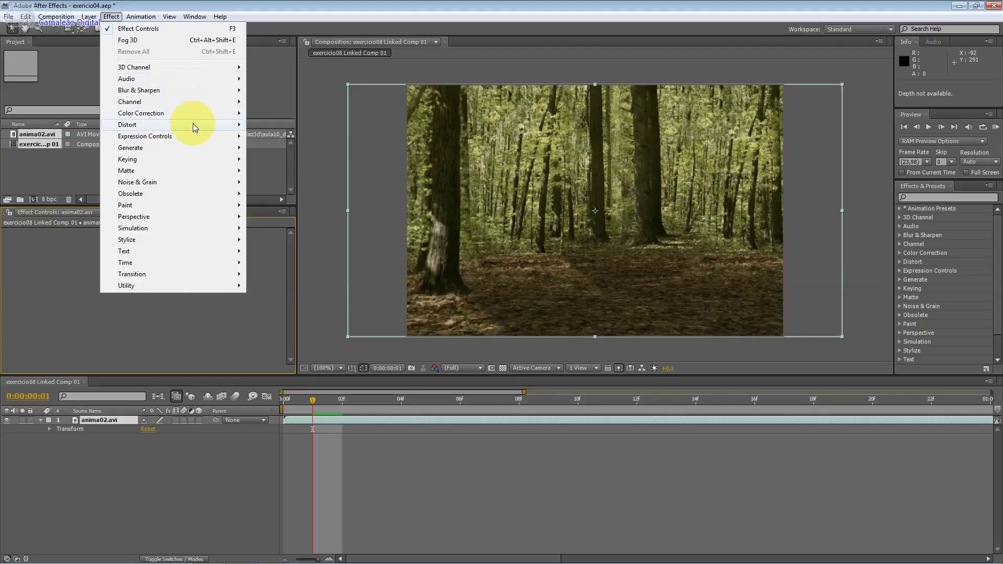
mouse_move(192, 124)
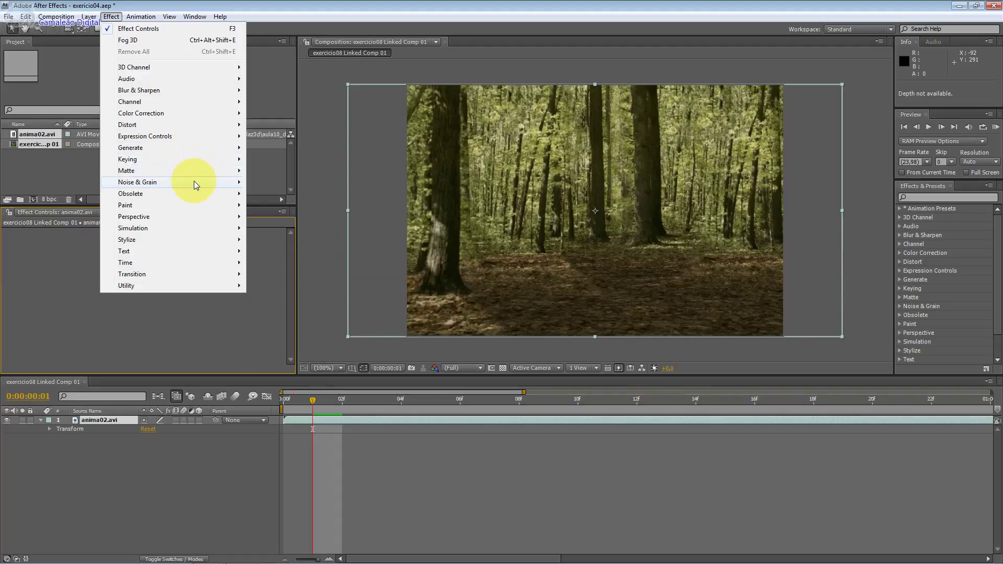
mouse_move(194, 181)
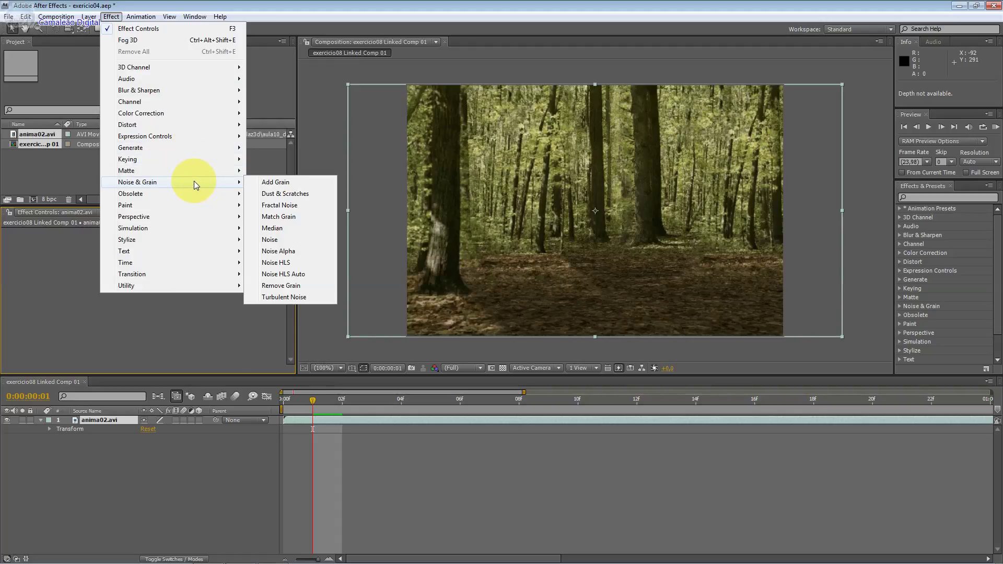
left_click(296, 205)
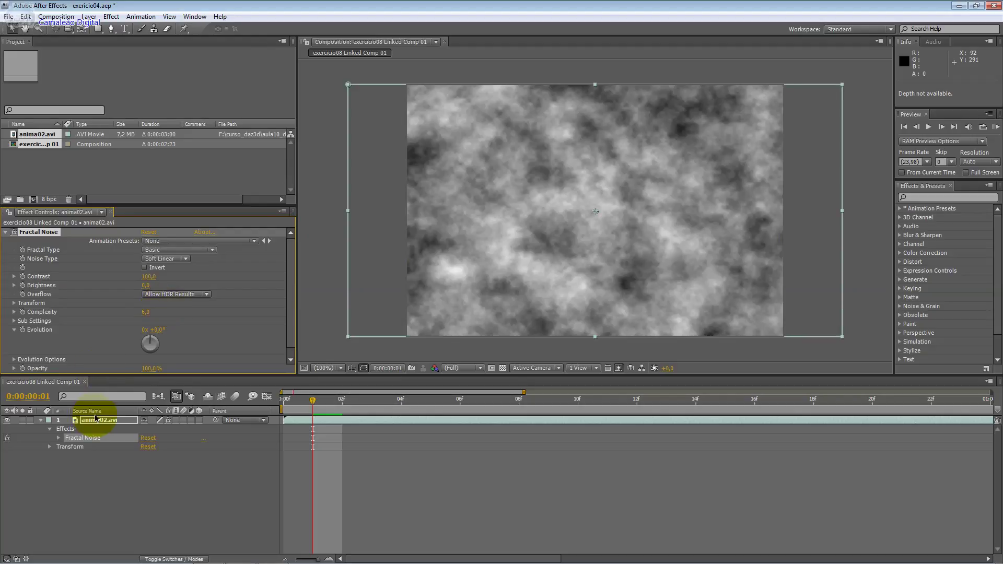
left_click(59, 438)
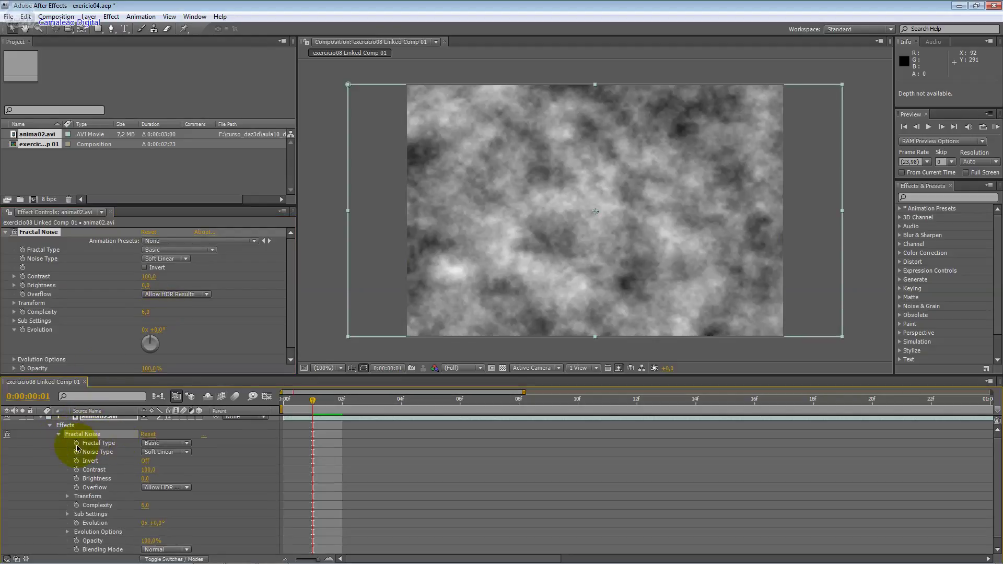
Set the Fractal Type to Cloudy after briefly trying Max.
left_click(149, 446)
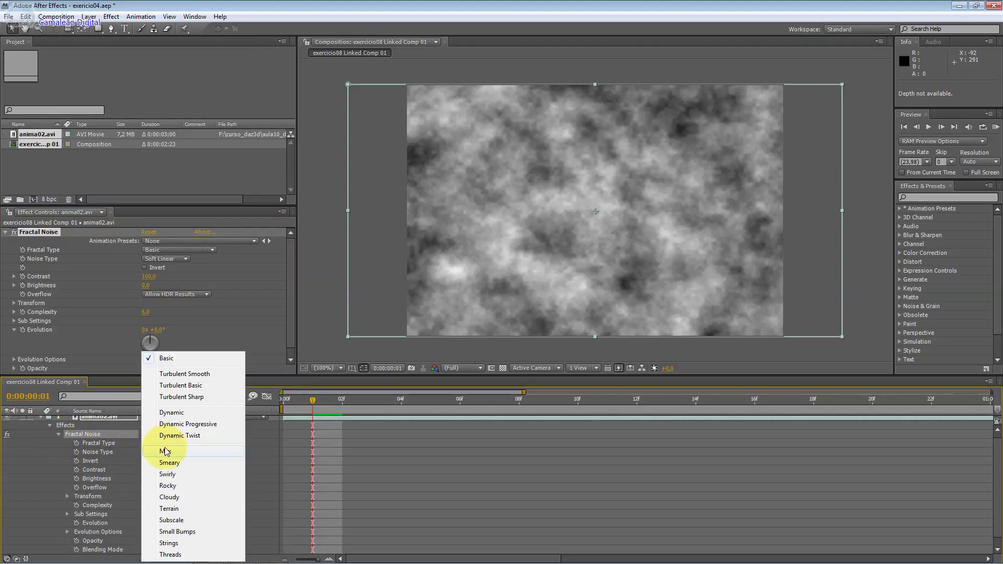
left_click(226, 449)
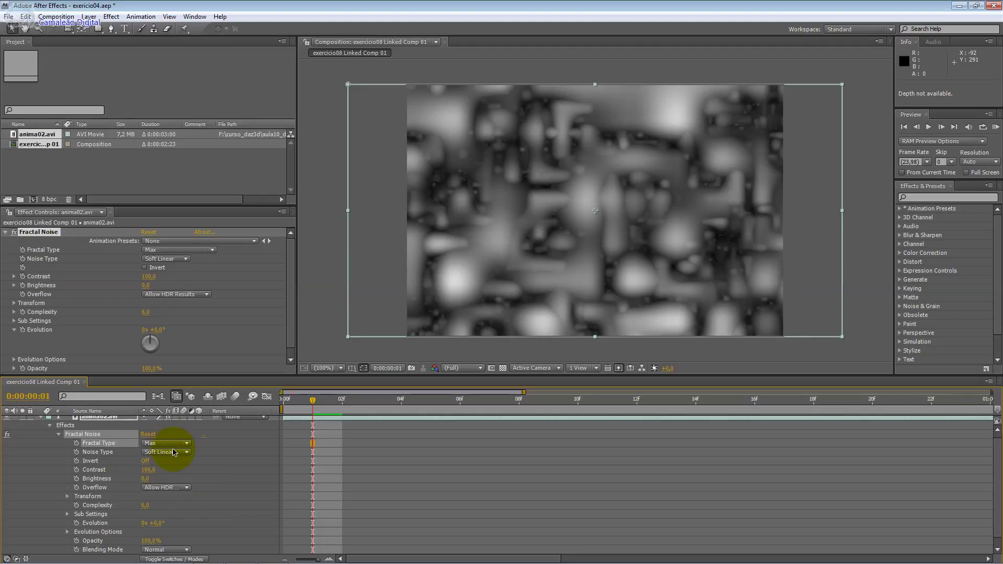
left_click(176, 453)
left_click(124, 451)
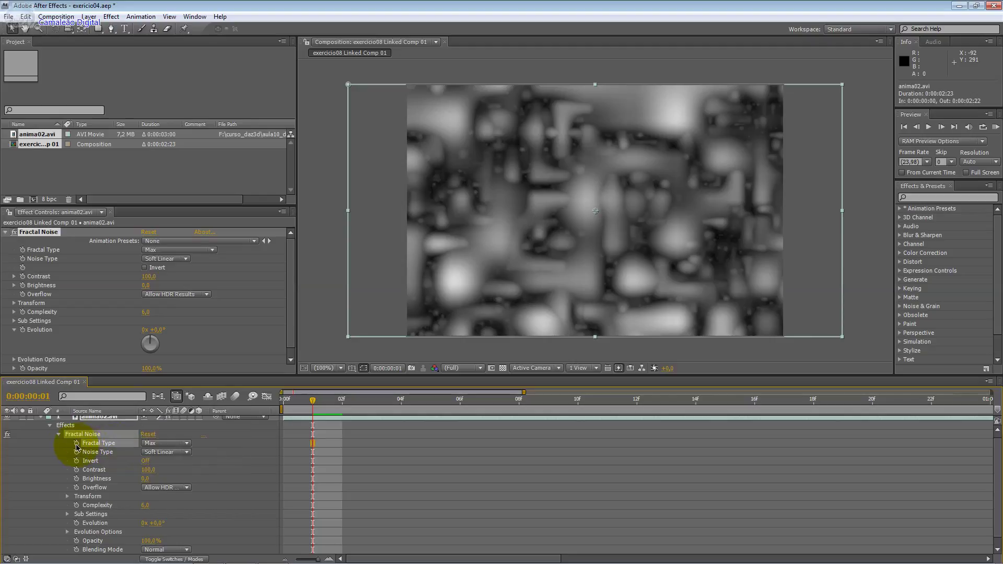
left_click(172, 442)
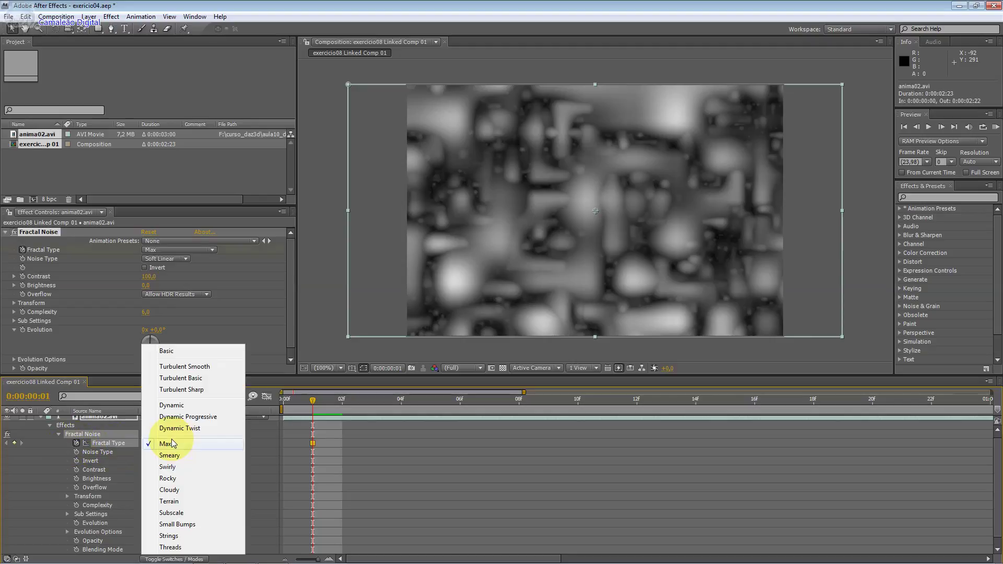
left_click(177, 485)
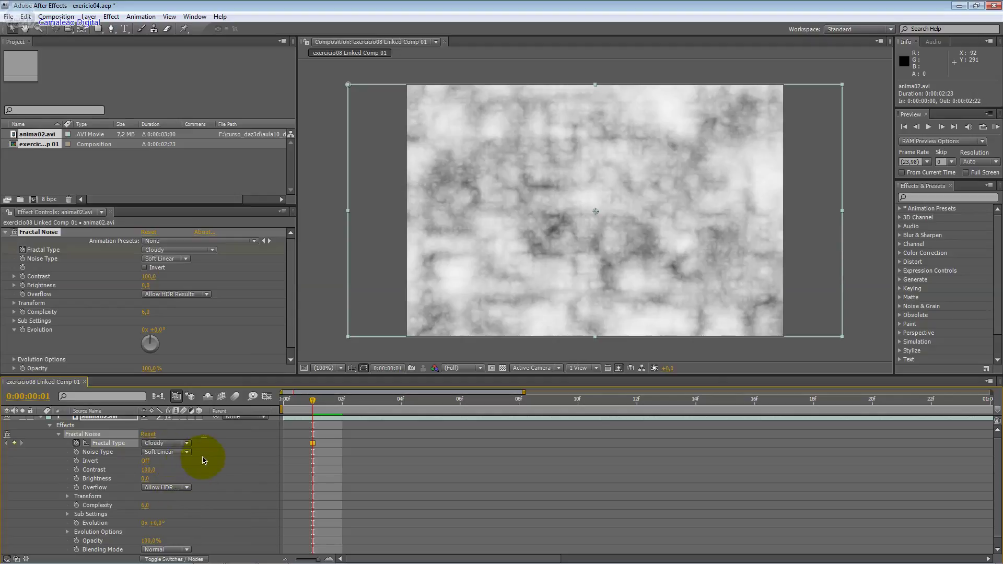
Keyframe the Noise Type and settle on Soft Linear after trying Linear and Block.
left_click(77, 452)
left_click(166, 452)
left_click(168, 442)
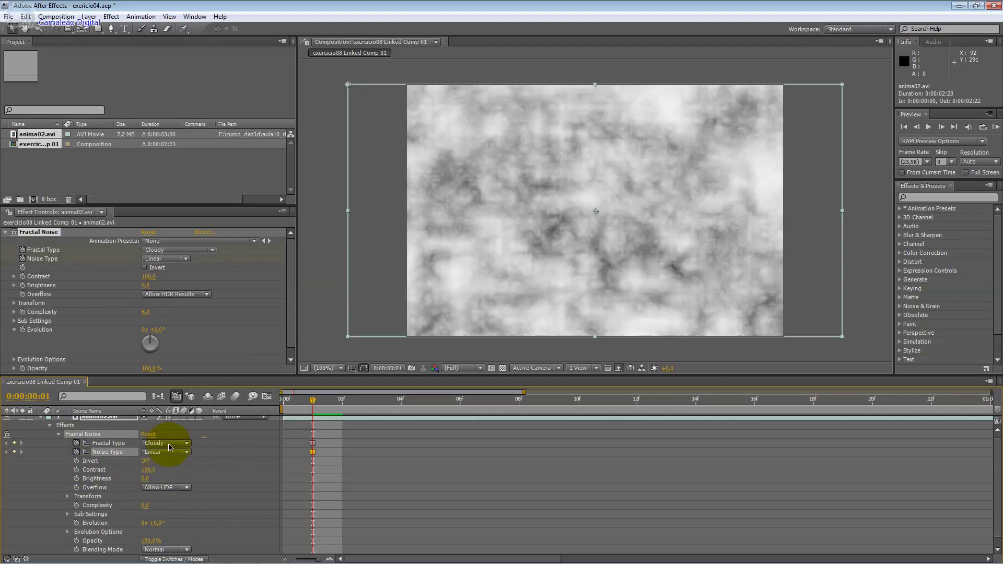
left_click(164, 453)
left_click(157, 443)
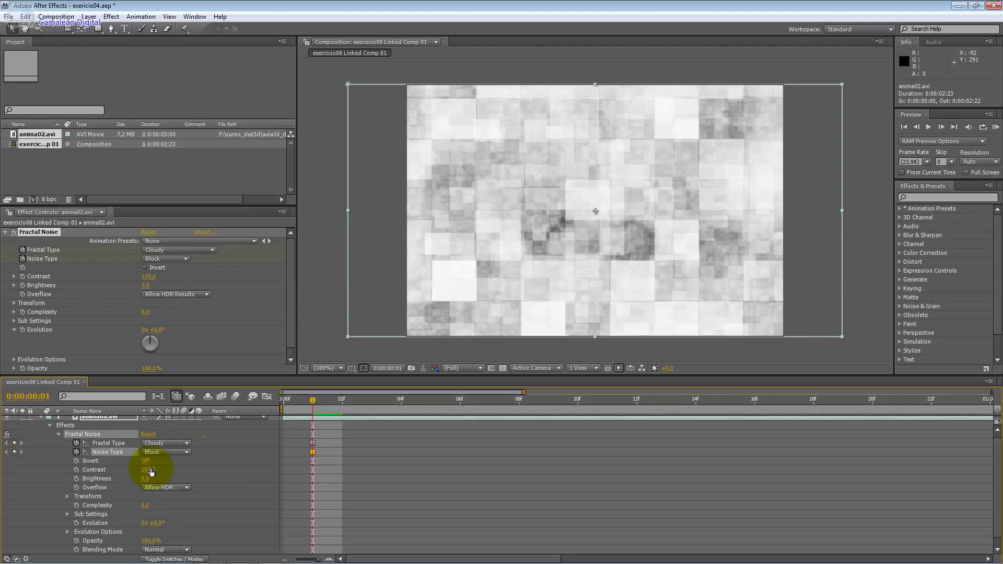
left_click(162, 452)
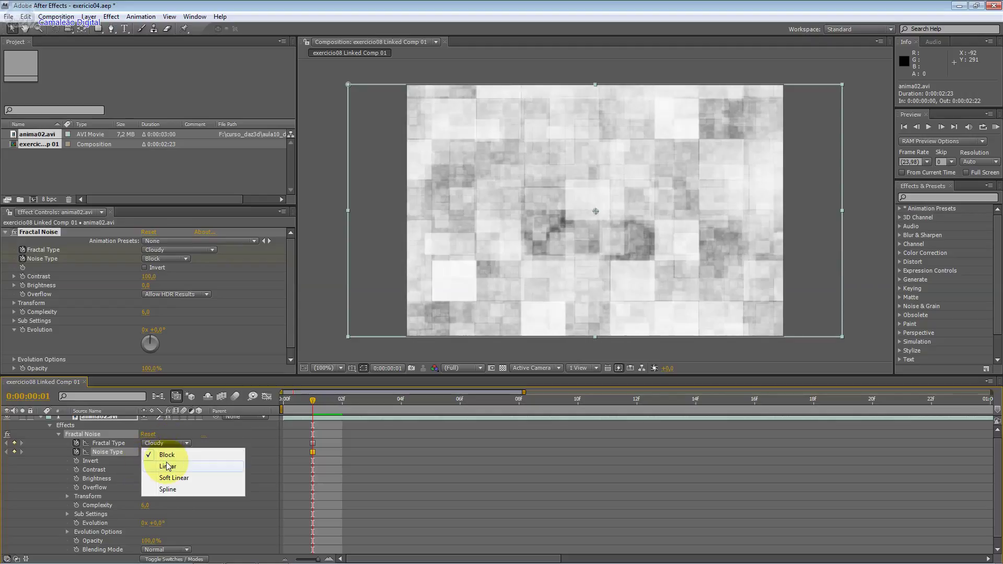
left_click(168, 469)
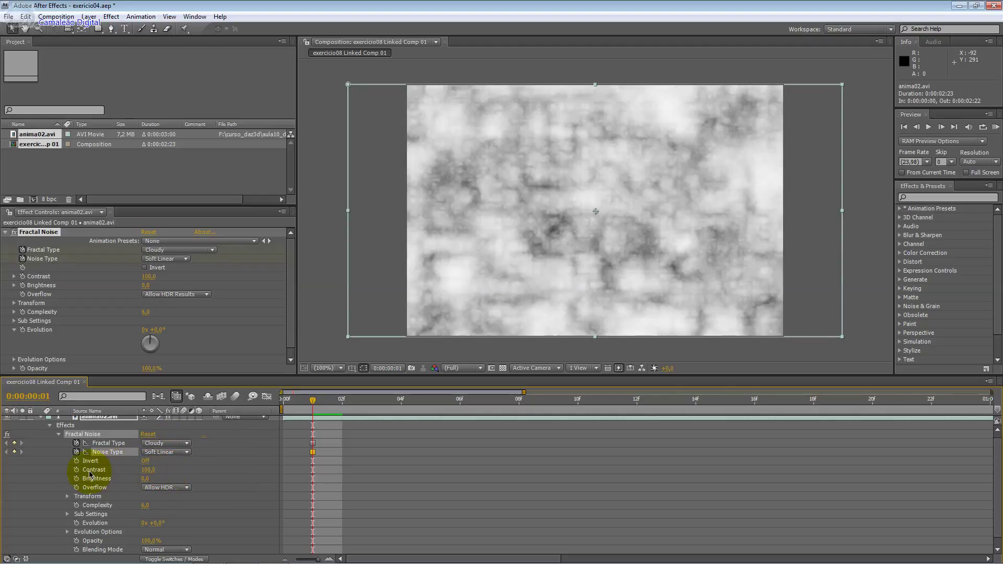
Leave Invert off after toggling it, and keyframe the noise Opacity.
left_click(76, 461)
left_click(76, 461)
left_click(146, 461)
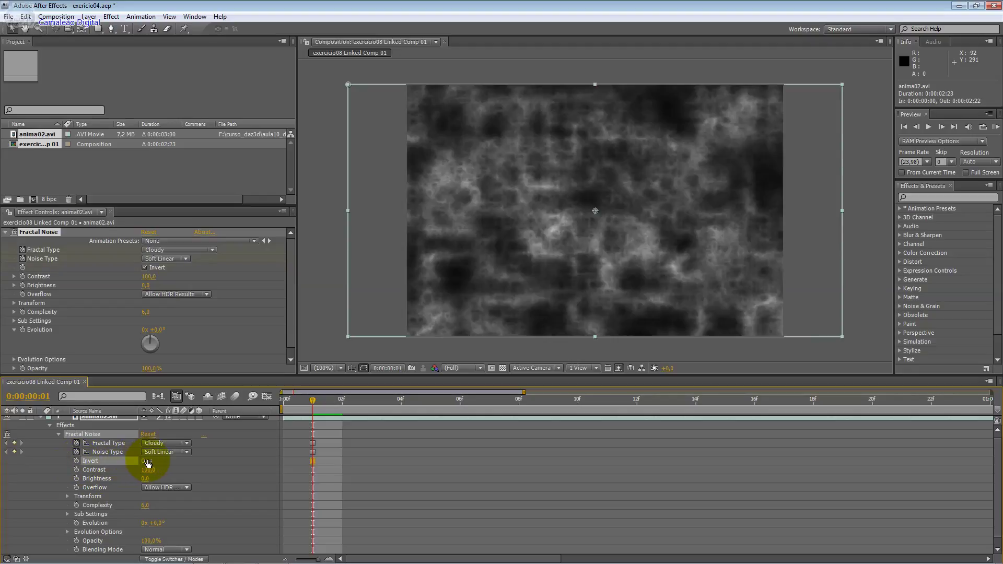
key("F2")
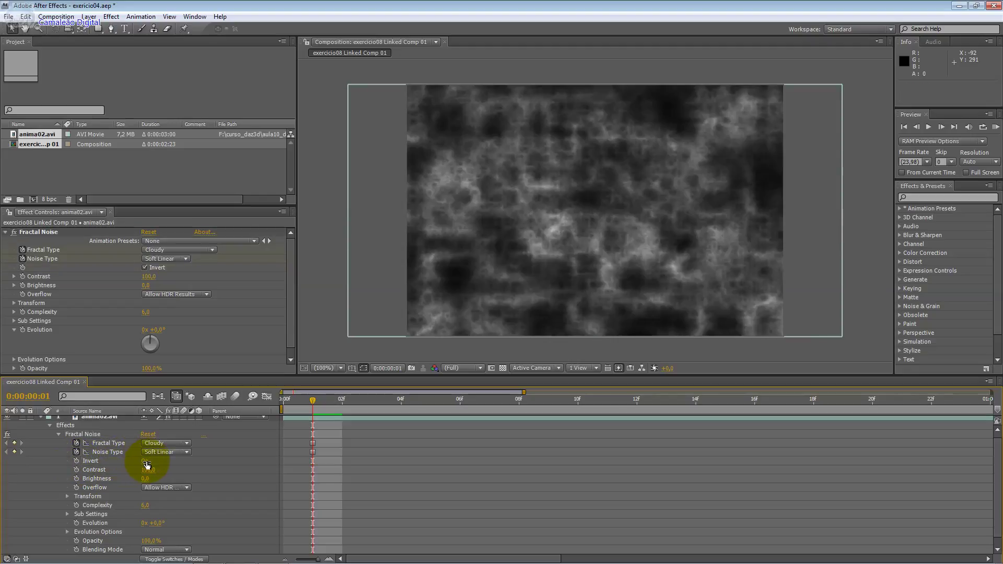
left_click(146, 462)
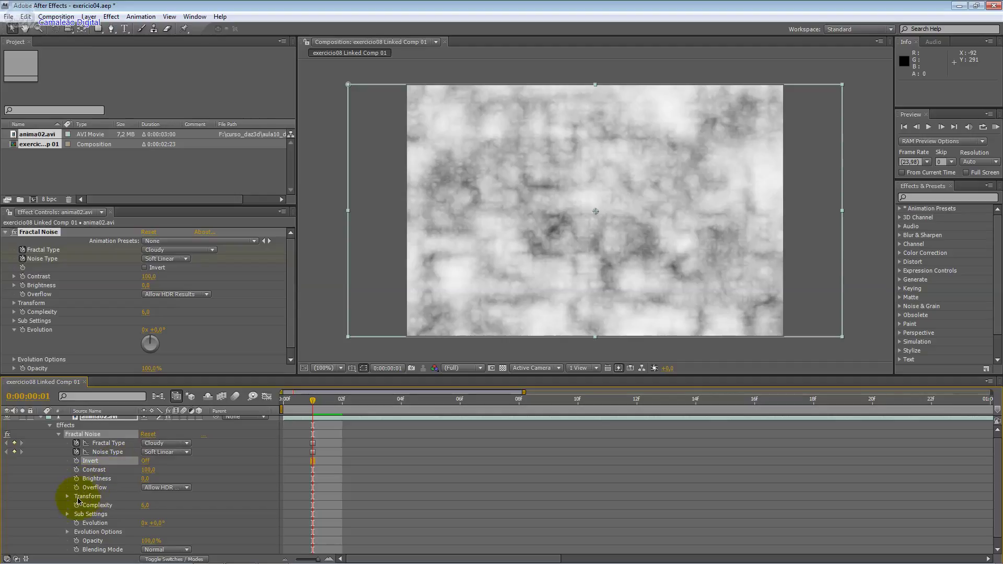
scroll(77, 501, "down", 1)
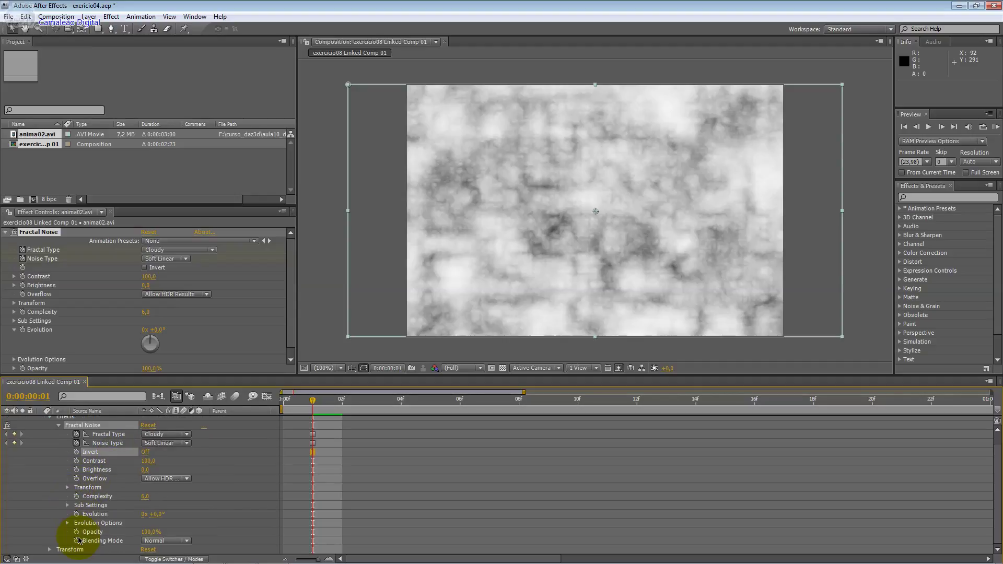
left_click(76, 532)
At frame 1, lower the noise Opacity to 15% and keyframe Evolution.
mouse_move(146, 532)
left_mouse_down()
mouse_move(96, 532)
mouse_move(161, 537)
left_mouse_up()
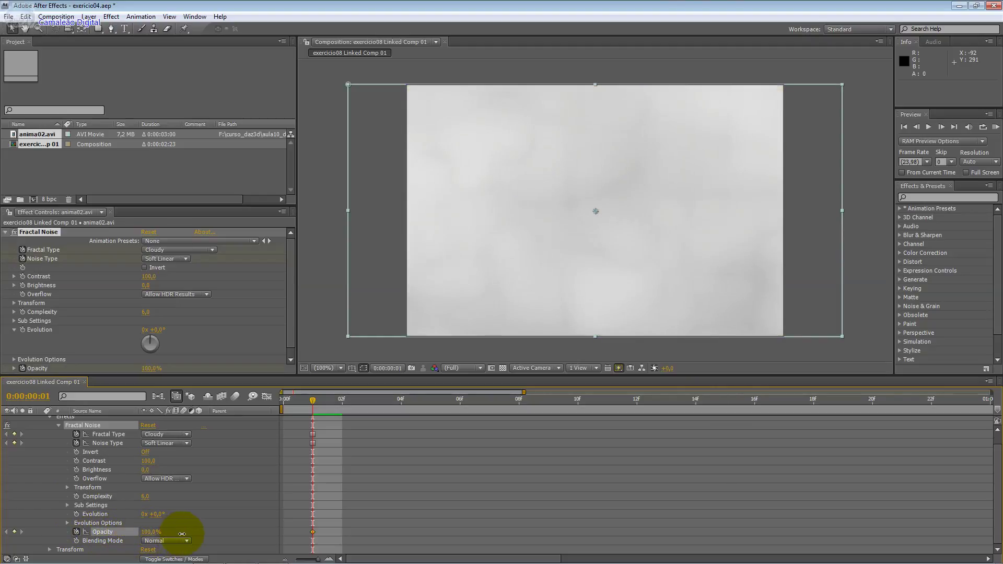
left_click_drag(165, 537, 108, 532)
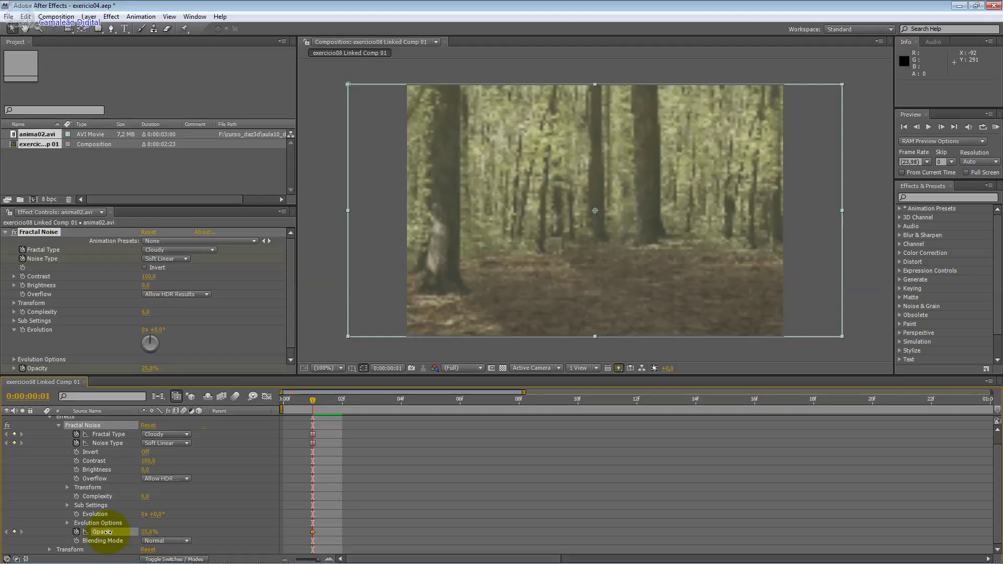
left_click_drag(107, 532, 141, 531)
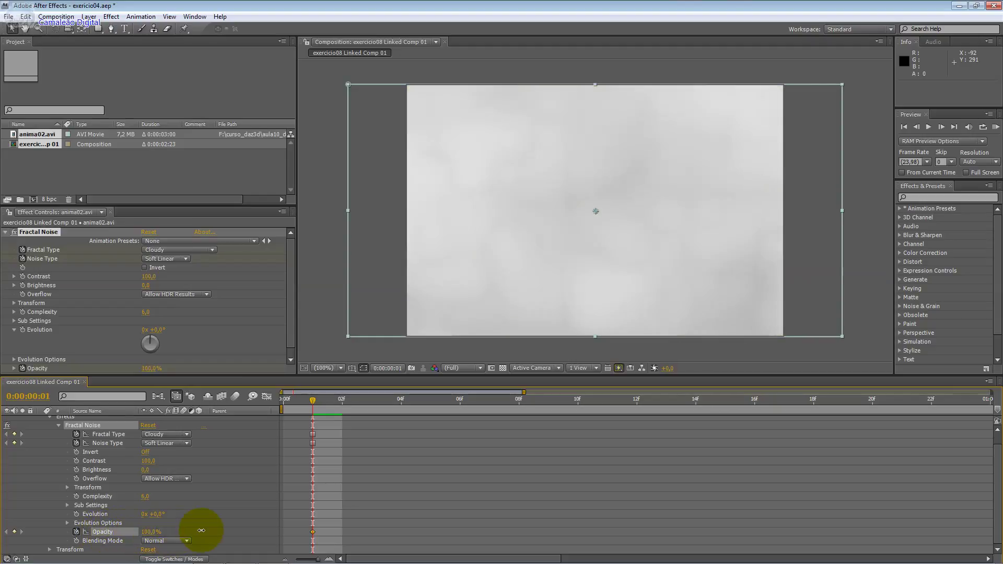
left_click_drag(151, 531, 107, 533)
left_click(77, 514)
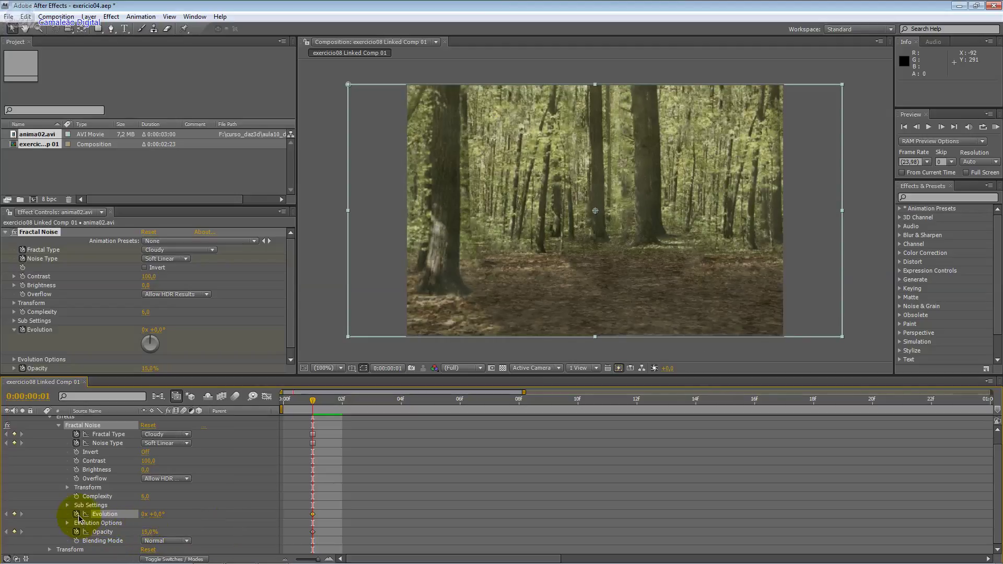
mouse_move(159, 516)
left_mouse_down()
mouse_move(179, 515)
mouse_move(168, 514)
left_mouse_up()
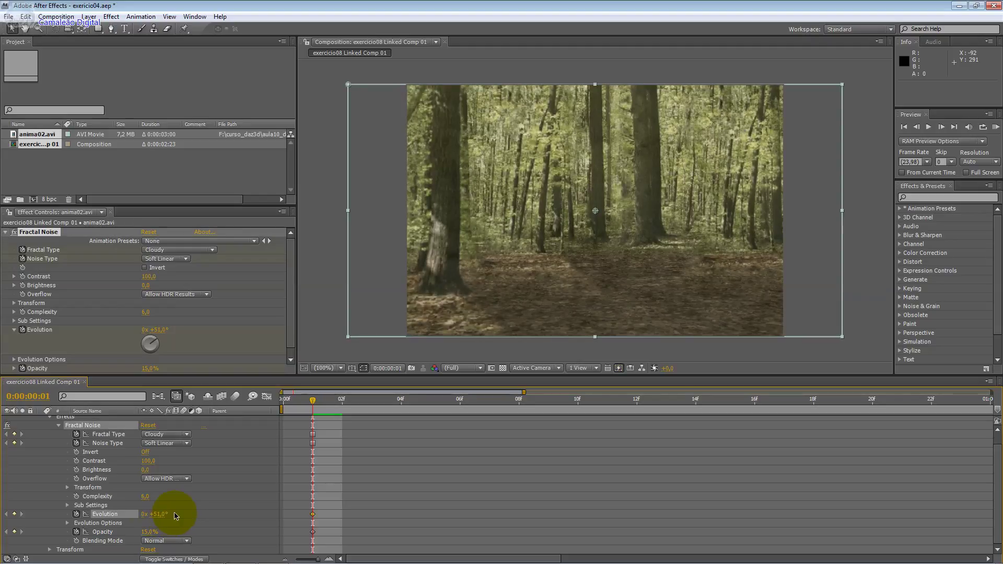
At frame 3, turn Evolution to about 224°, raise Opacity to 54%, keyframe Complexity at 9.2.
left_click_drag(312, 402, 373, 404)
left_click_drag(158, 514, 248, 511)
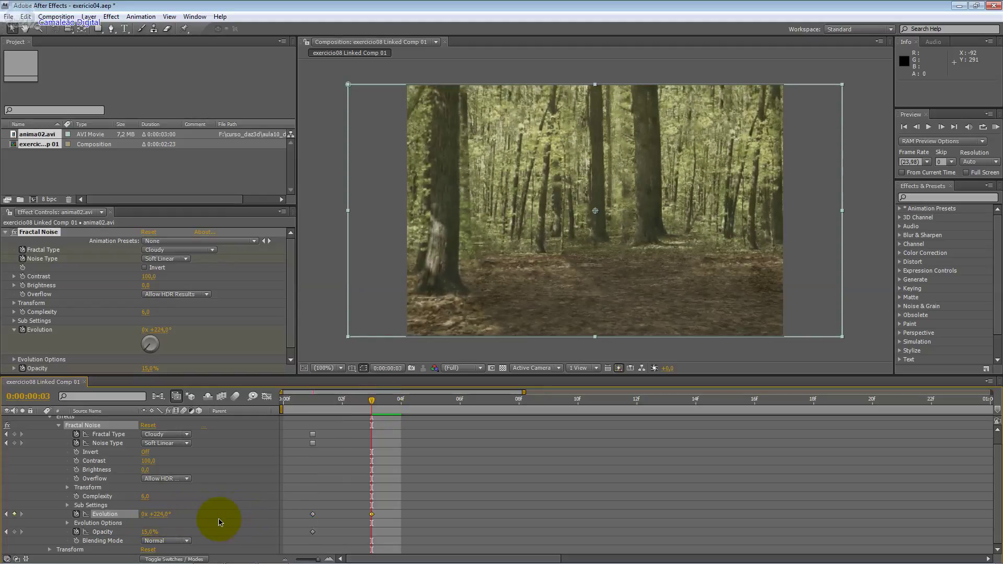
mouse_move(146, 533)
left_mouse_down()
mouse_move(174, 533)
mouse_move(140, 534)
left_mouse_up()
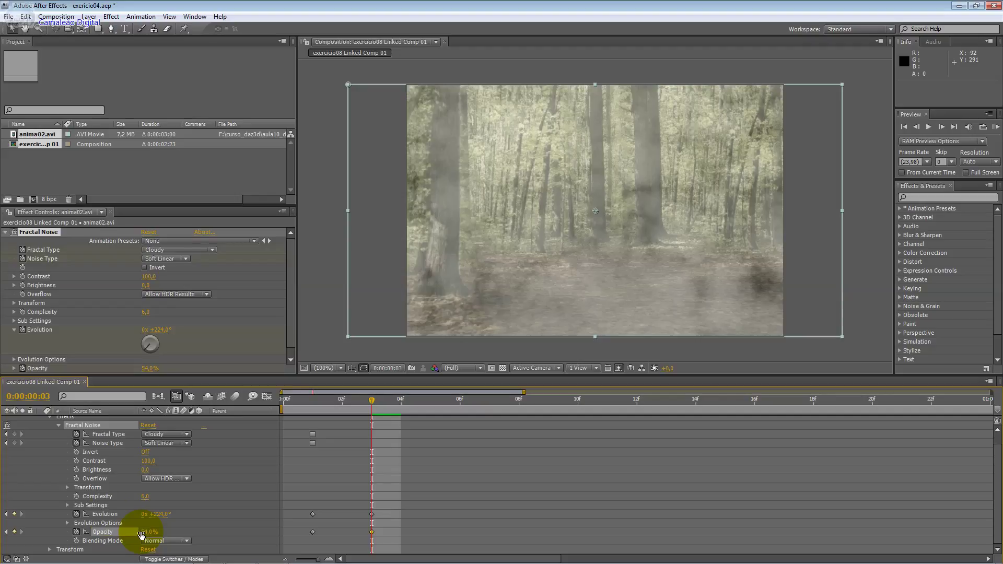
left_click(76, 496)
left_click_drag(158, 500, 271, 490)
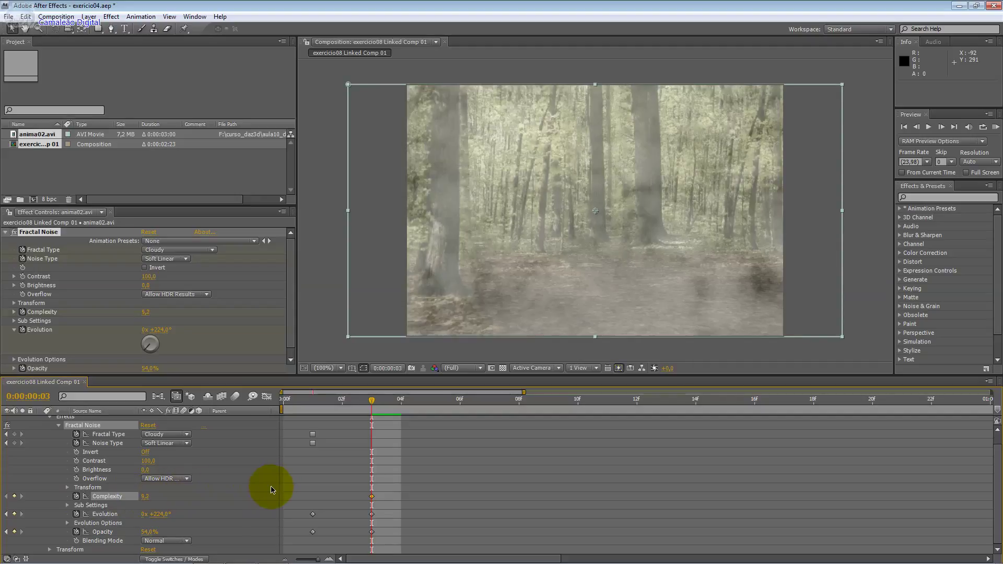
Keyframe Overflow as Wrap Back and raise the noise Brightness to 125.
left_click(76, 478)
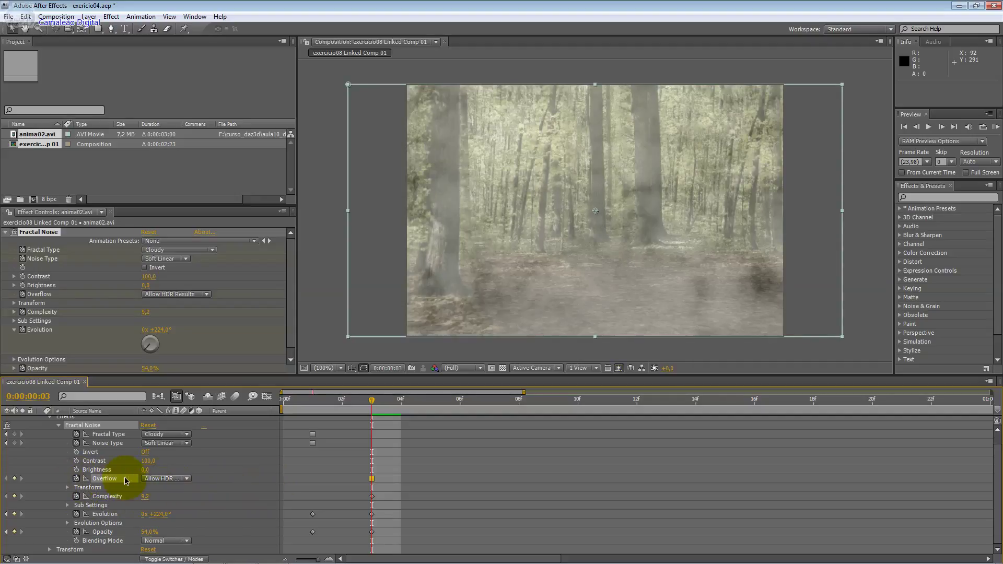
left_click(178, 478)
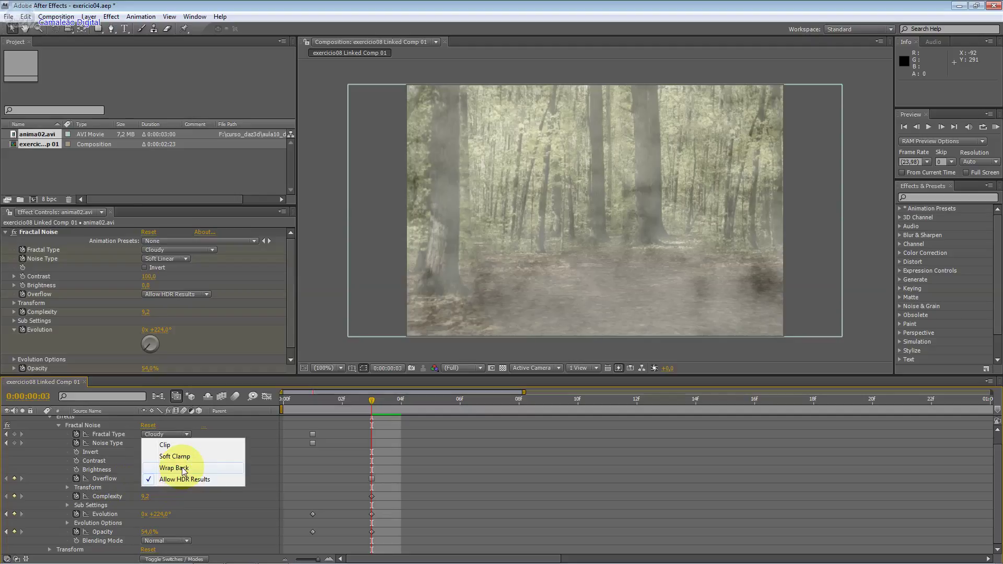
left_click(177, 467)
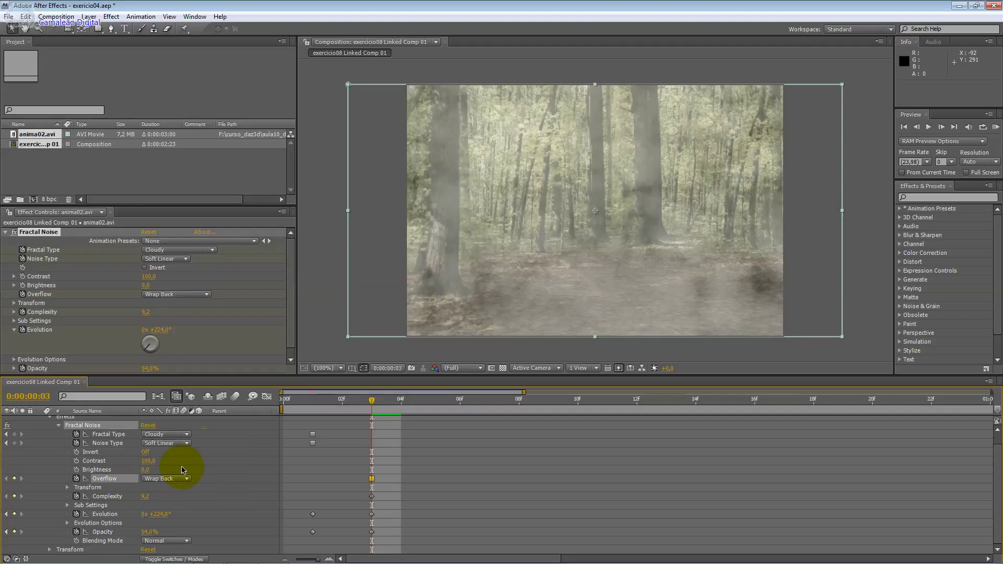
left_click(77, 470)
left_click_drag(149, 470, 196, 469)
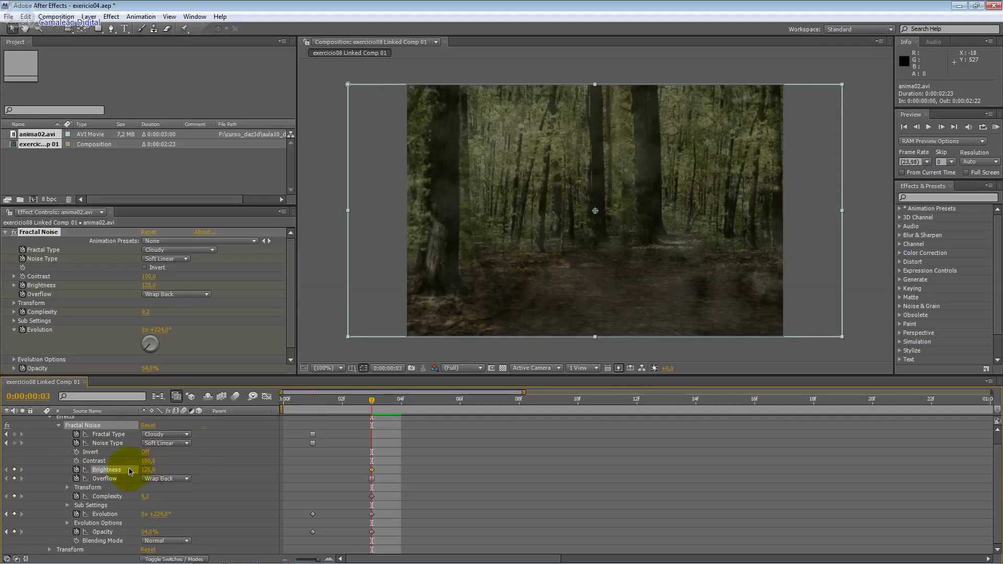
Keyframe Contrast at 102 and keyframe Invert, leaving it off.
left_click(76, 461)
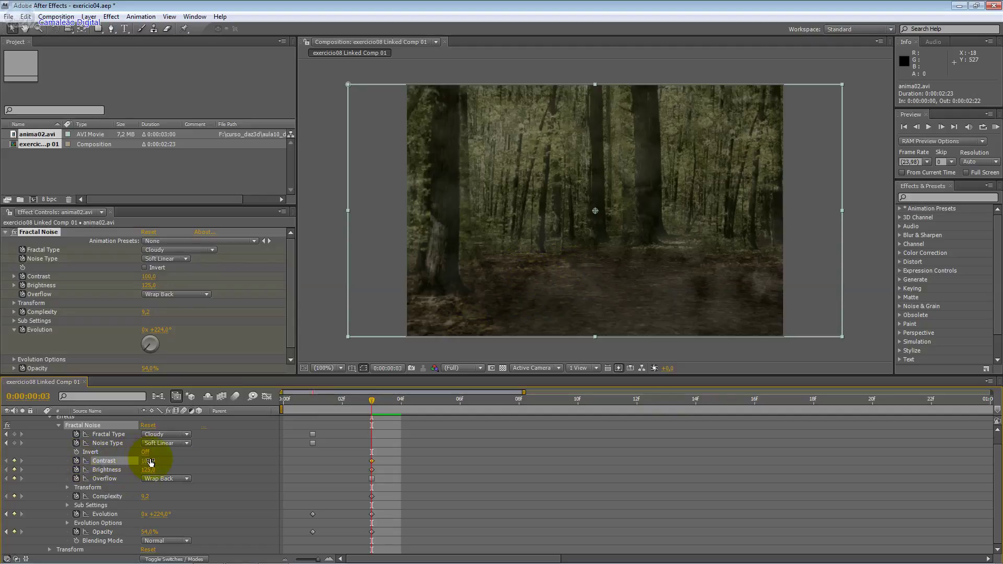
mouse_move(151, 462)
left_mouse_down()
mouse_move(233, 461)
mouse_move(110, 464)
left_mouse_up()
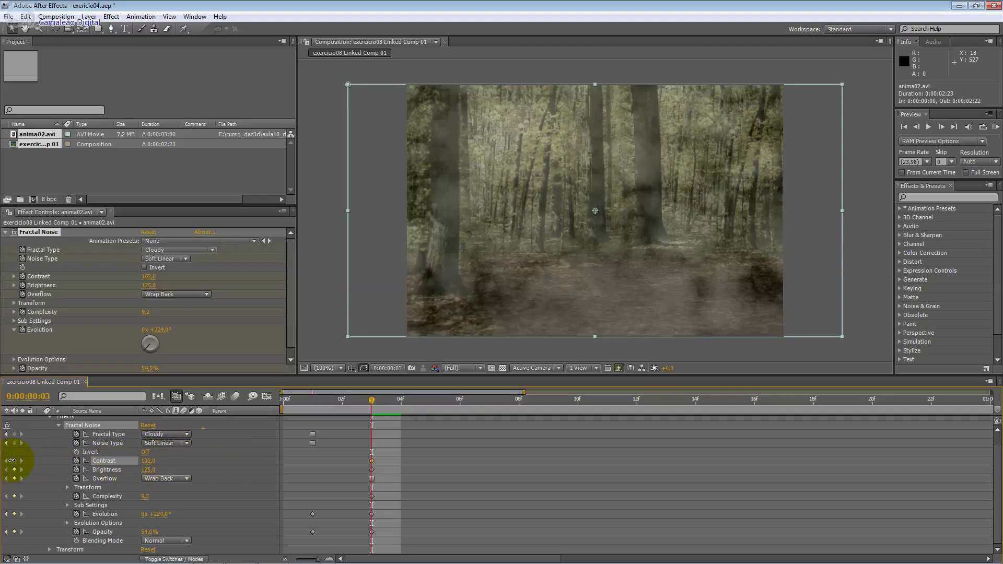
left_click(13, 461)
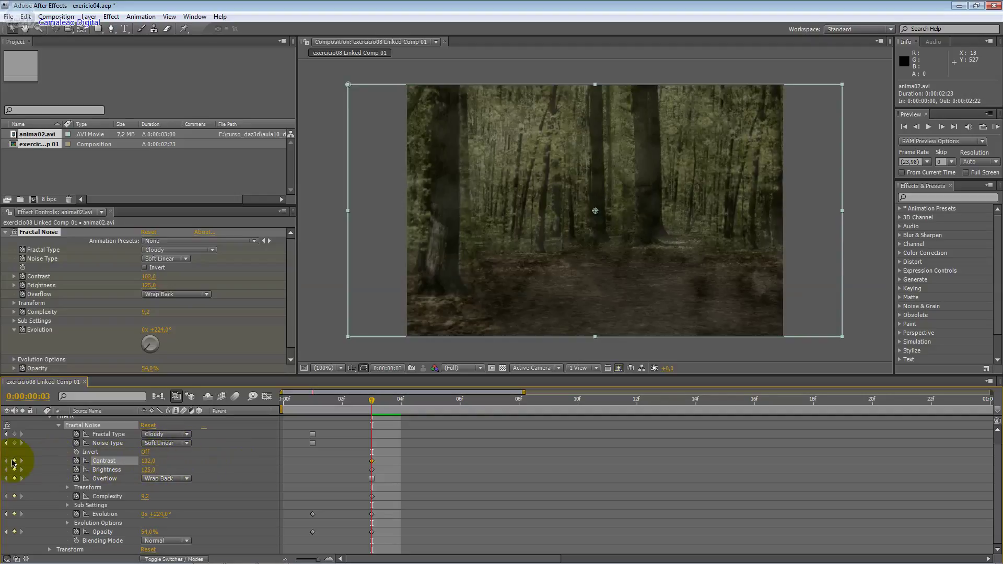
left_click(78, 452)
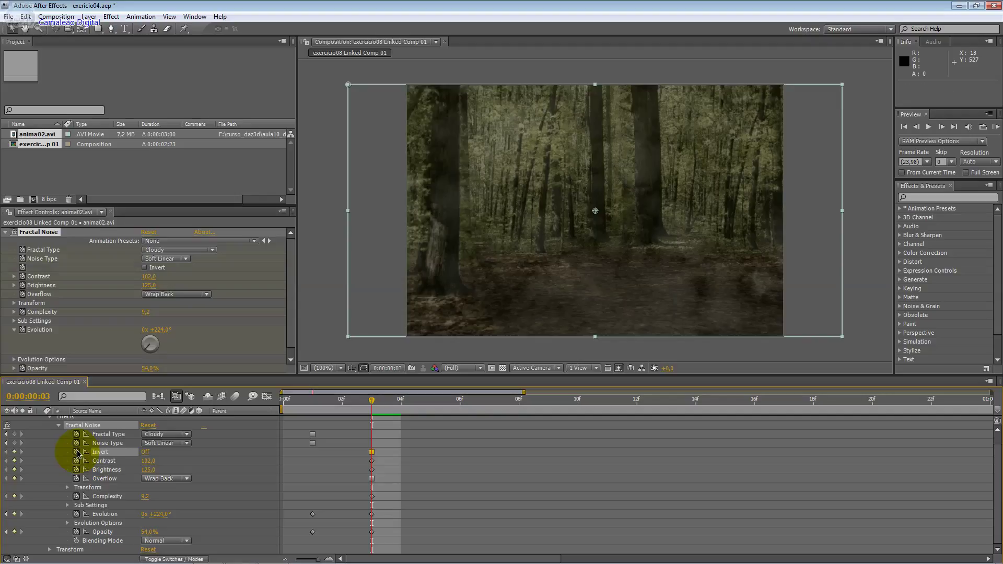
left_click(142, 454)
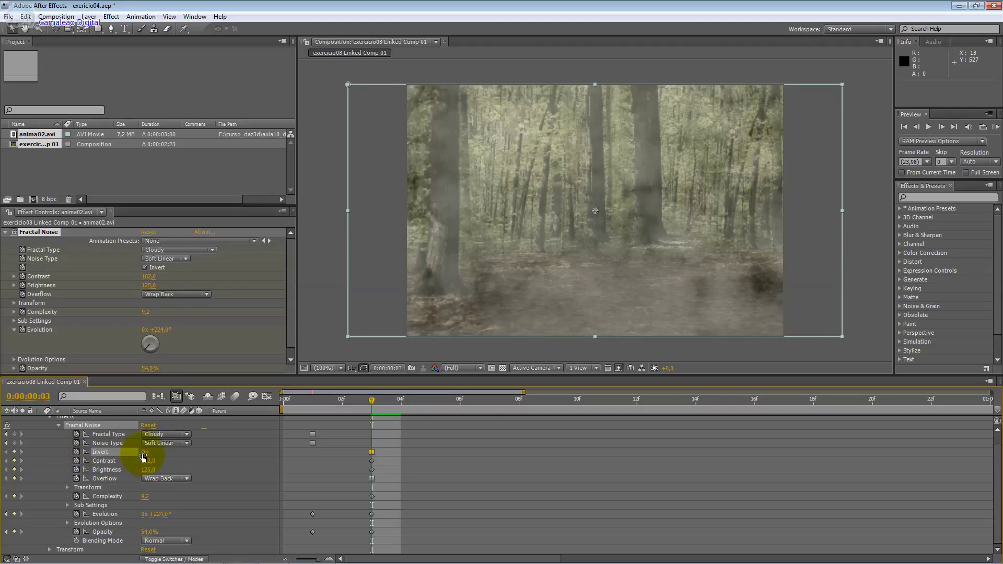
left_click(143, 452)
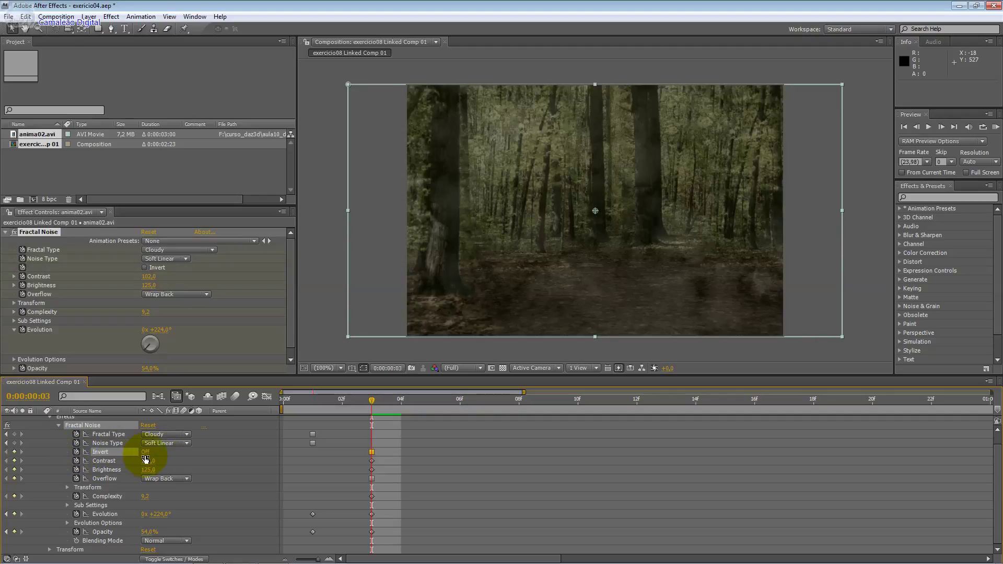
left_click(191, 437)
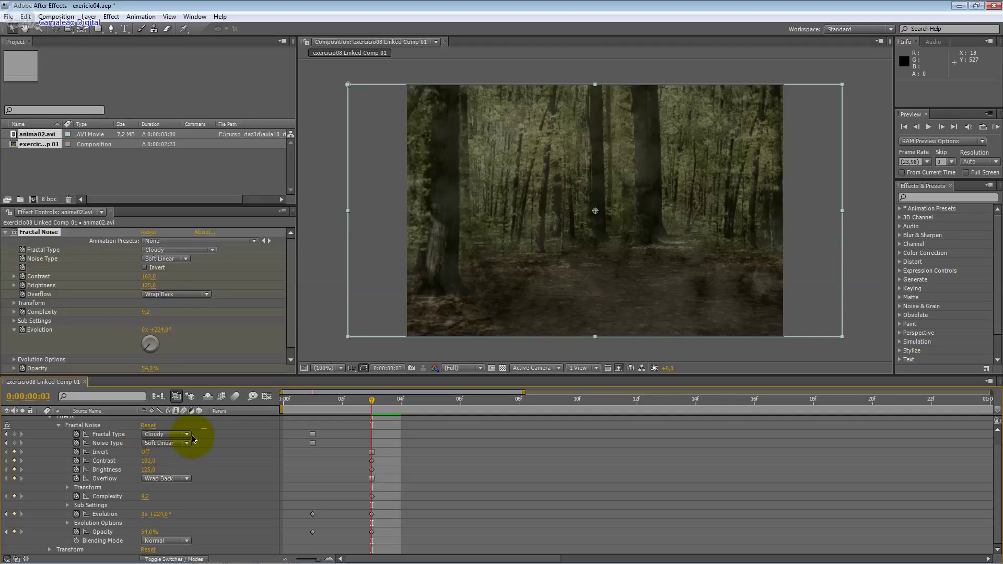
Try the Rocky, Max and Terrain fractal types on the fog.
left_click(189, 436)
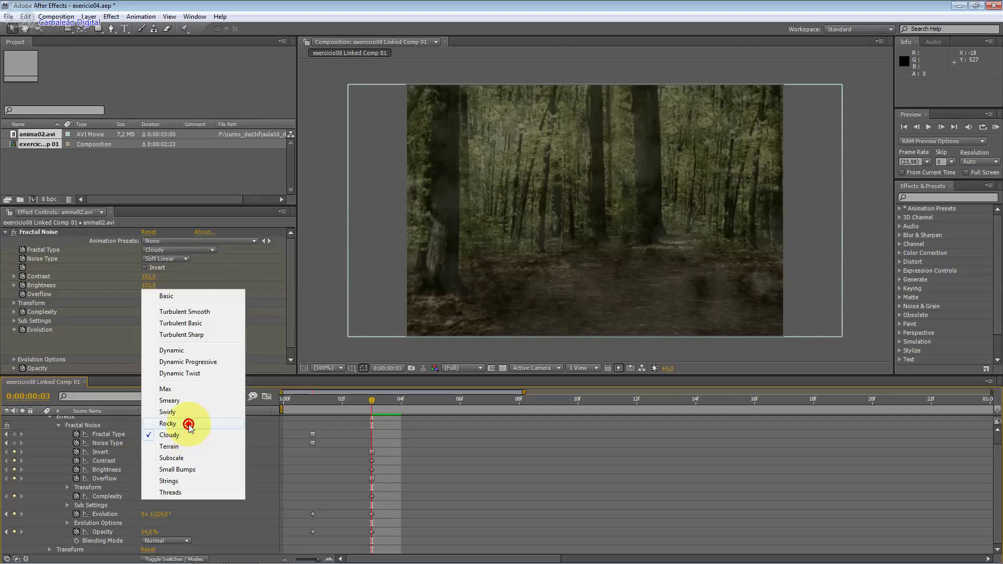
left_click(189, 426)
left_click(187, 431)
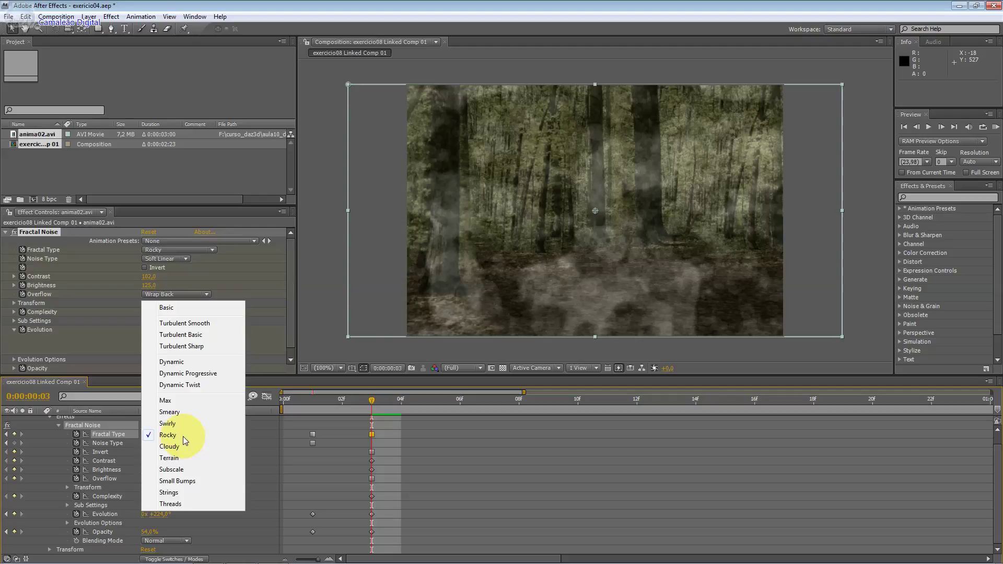
left_click(184, 403)
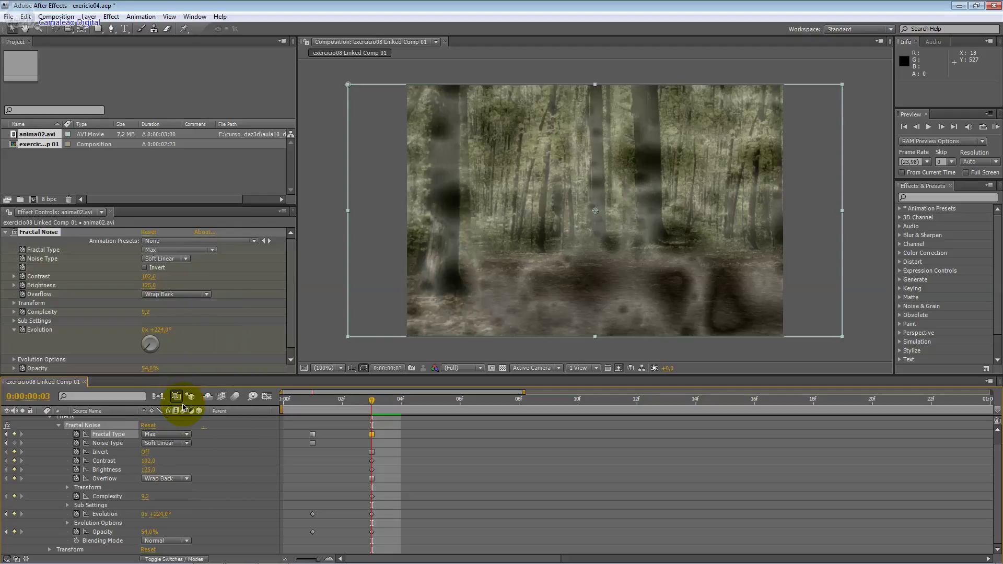
left_click(187, 434)
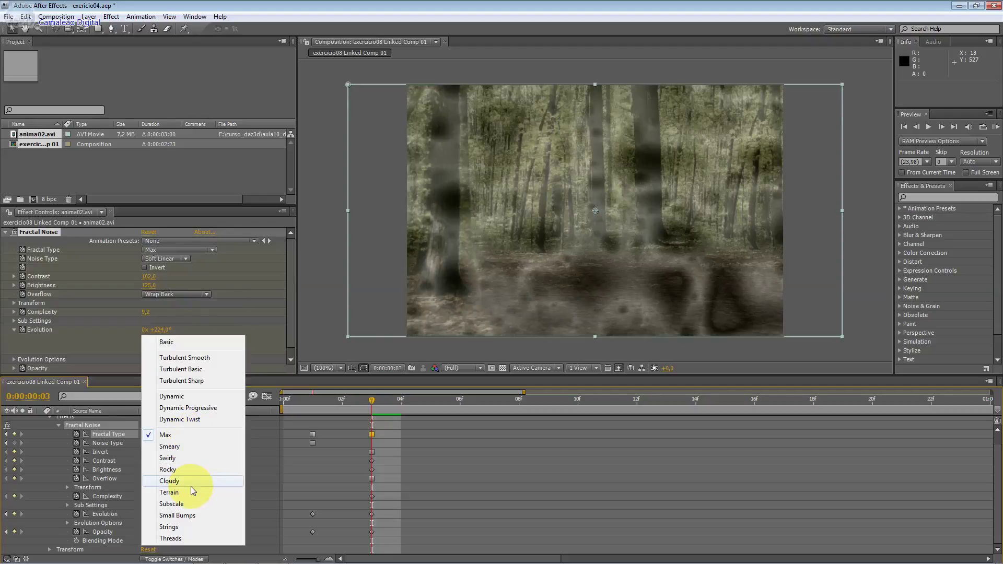
left_click(192, 489)
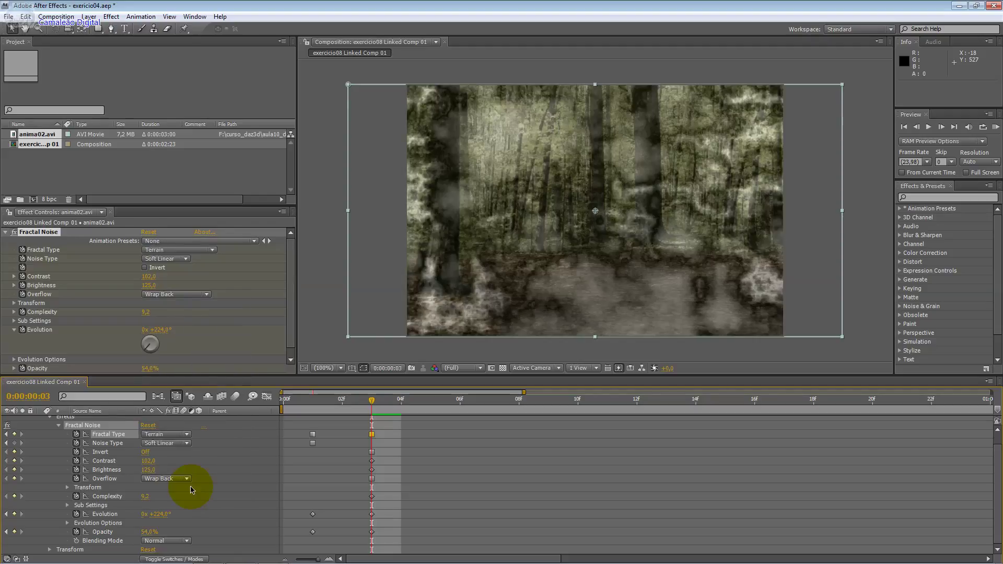
Try Strings and Subscale, return to Cloudy, and keyframe the Blending Mode.
left_click(187, 435)
left_click(196, 476)
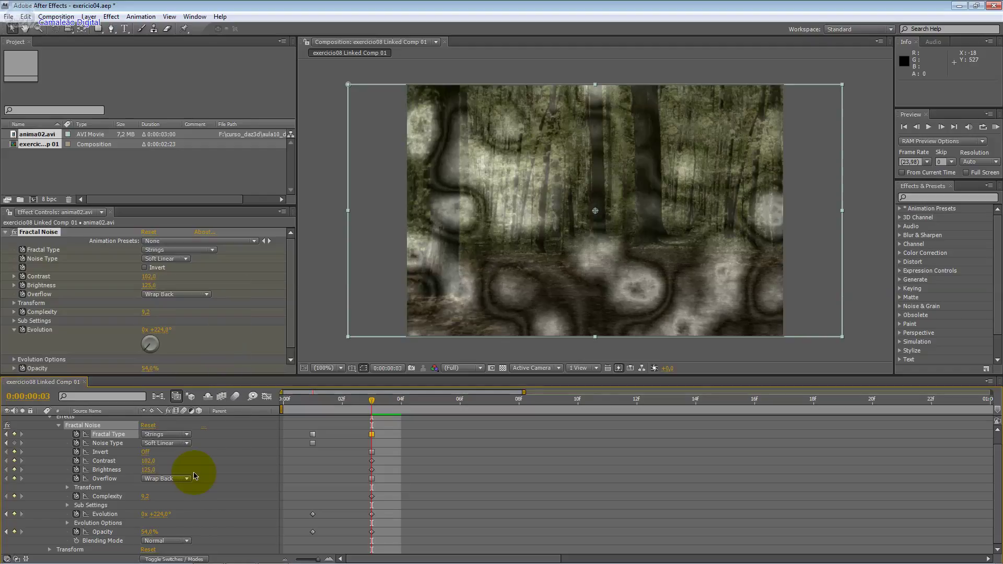
left_click(187, 434)
left_click(184, 416)
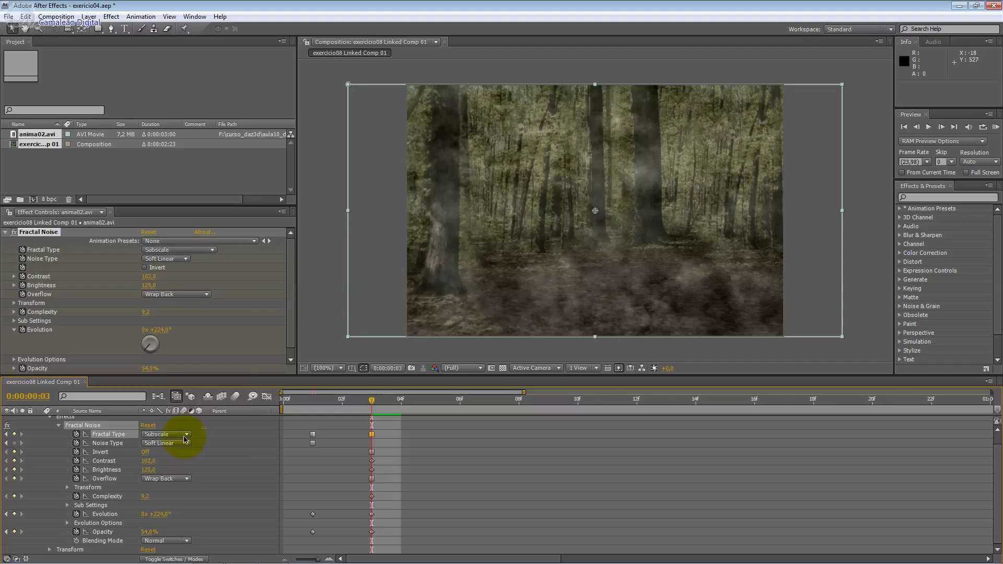
left_click(187, 434)
left_click(187, 410)
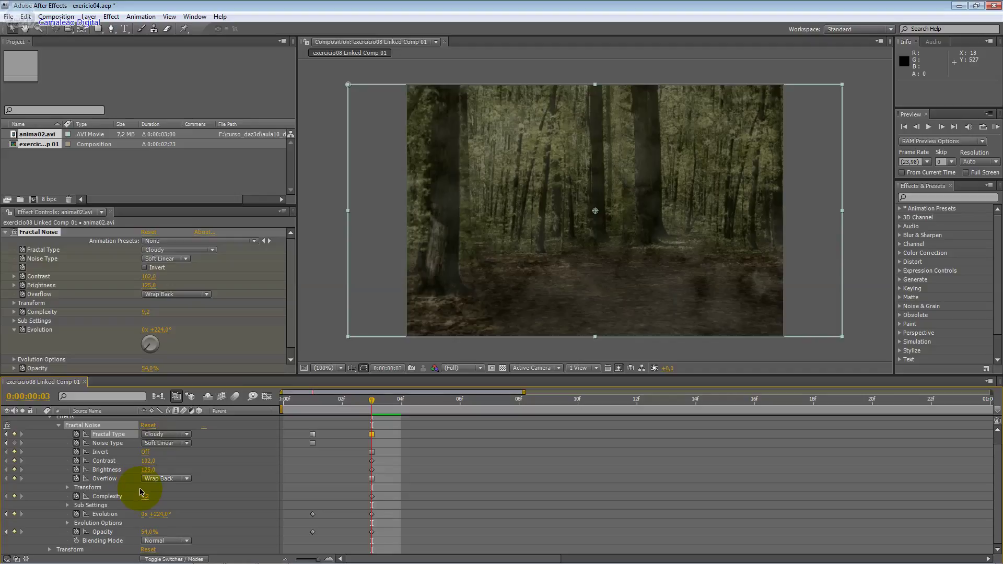
left_click(77, 541)
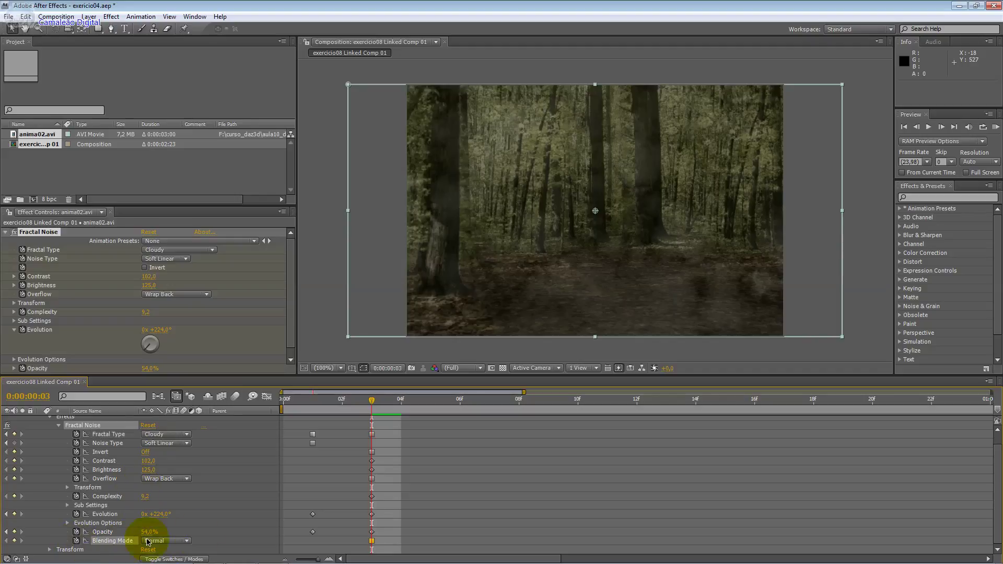
left_click(186, 540)
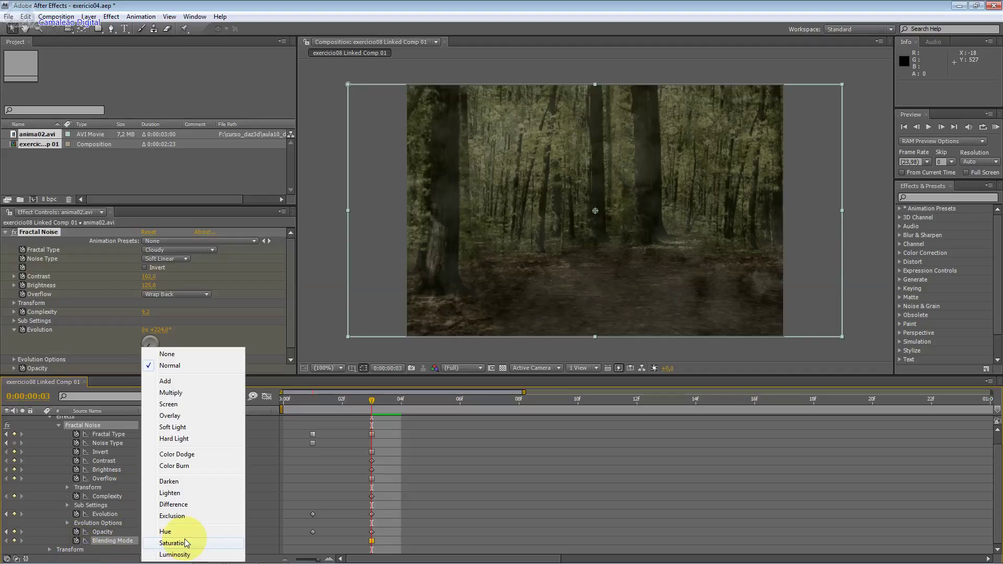
Set the fog's Blending Mode to Difference, check frame 2, and restore the window size.
left_click(180, 505)
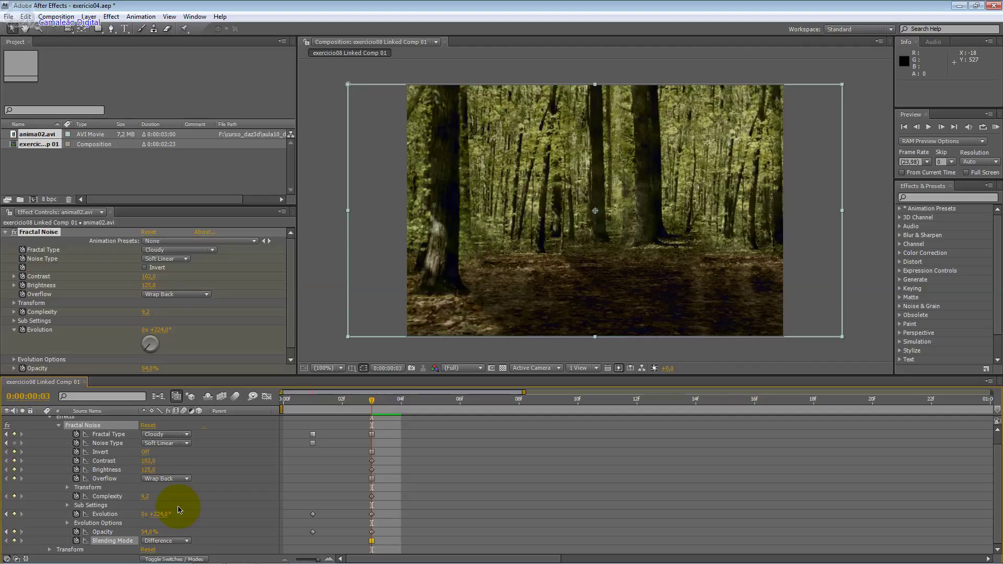
left_click_drag(373, 413, 307, 417)
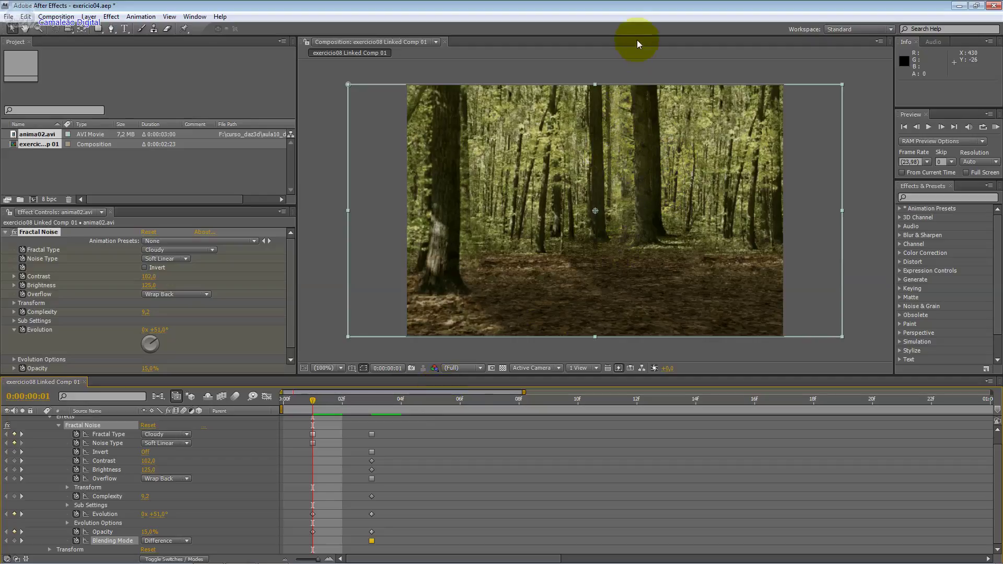
double_click(641, 12)
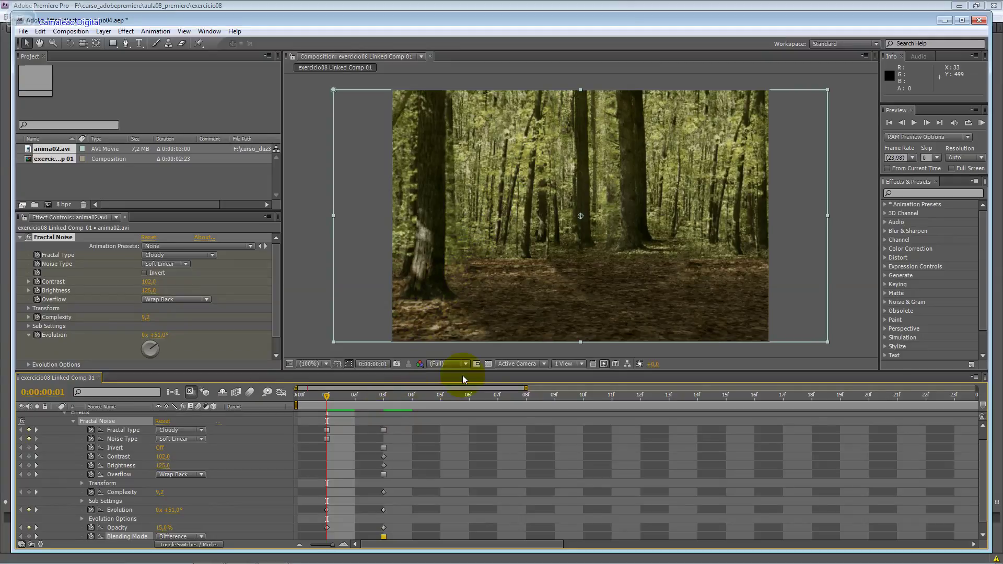
Preview the fog animation, then step through frames 0 and 1 to frame 3.
key("space")
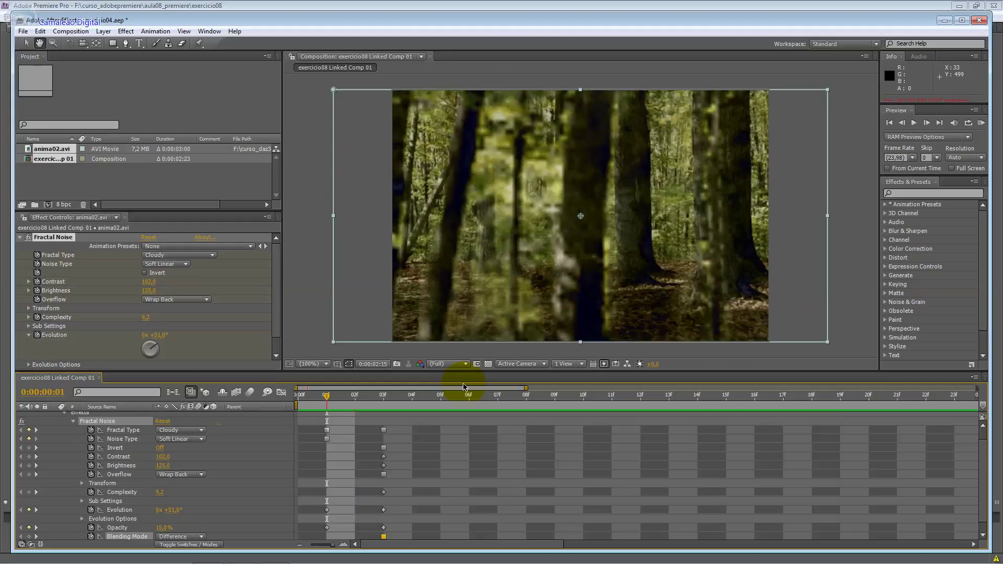
key("space")
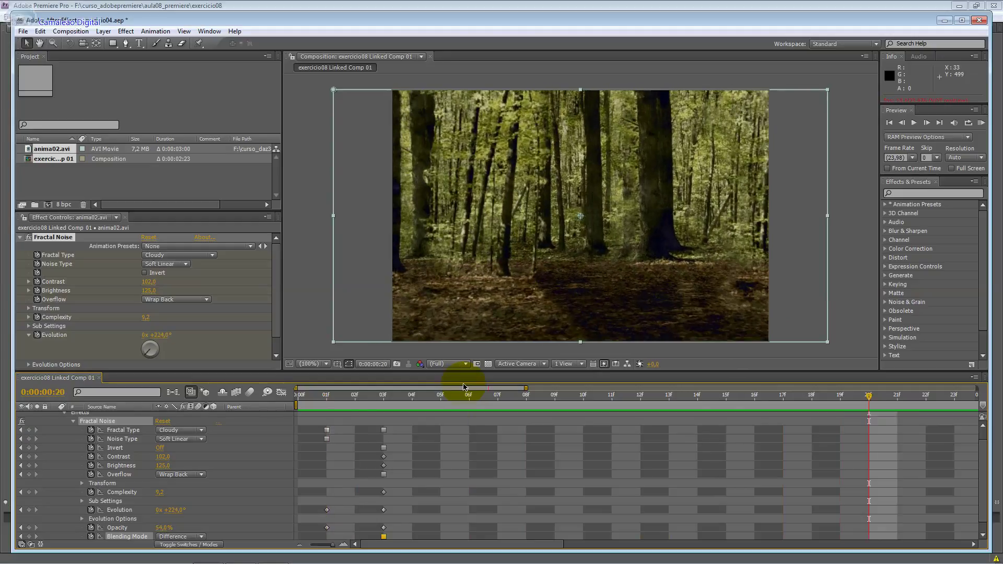
left_click(305, 400)
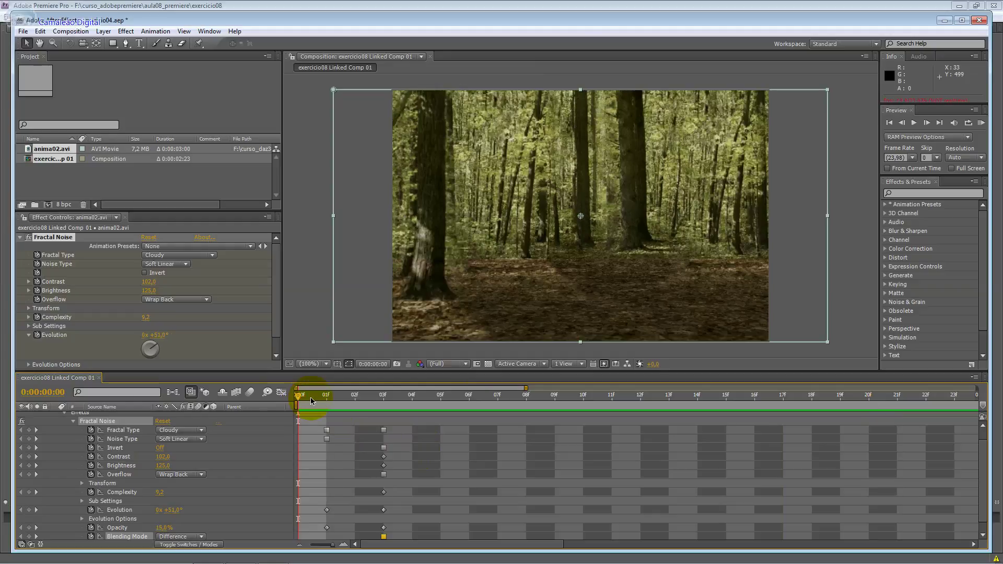
left_click(316, 403)
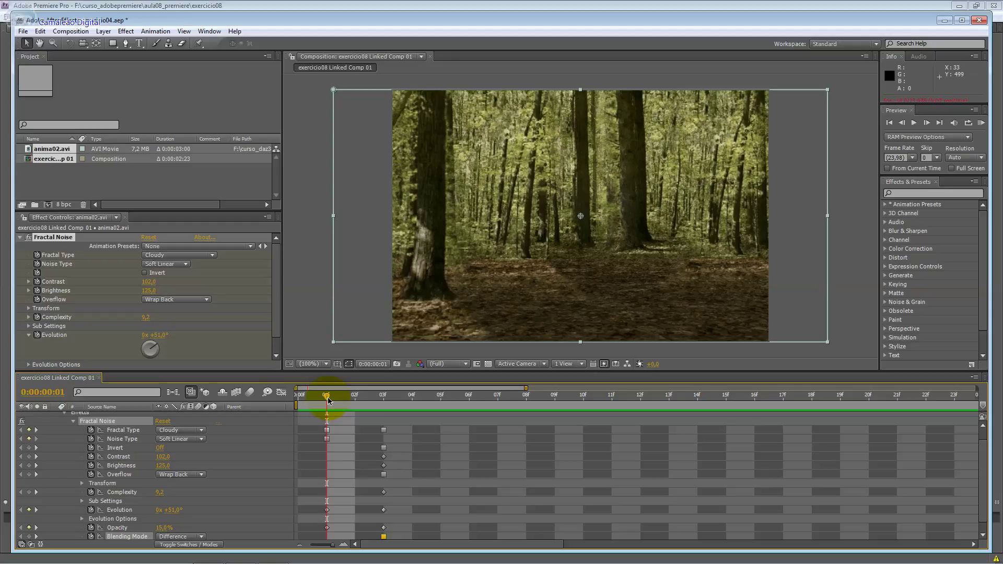
mouse_move(328, 401)
left_mouse_down()
mouse_move(377, 401)
mouse_move(378, 560)
left_mouse_up()
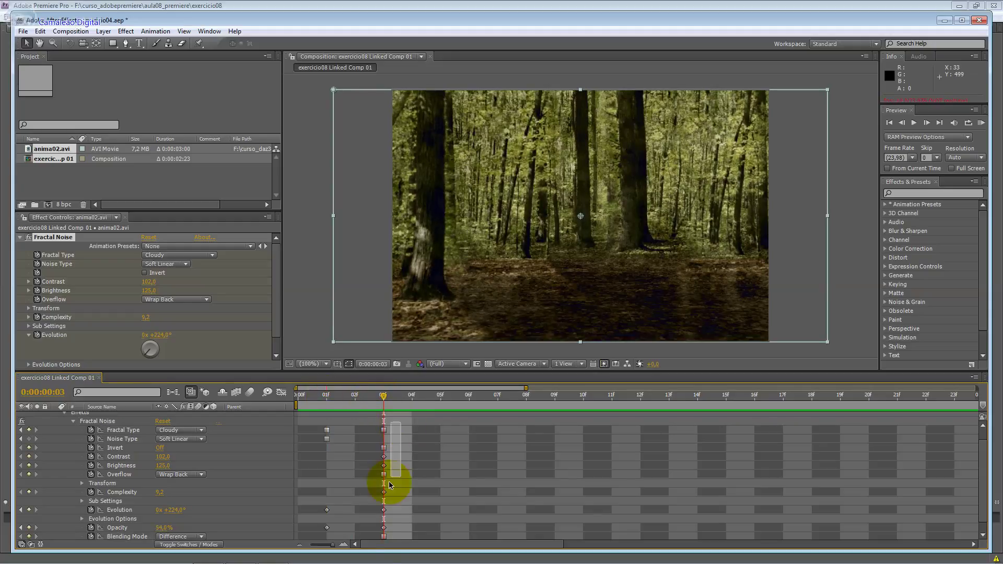
Shift the frame-3 keyframes, then at frame 6 set Complexity 9.9 and Overflow to Soft Clamp.
mouse_move(384, 430)
left_mouse_down()
mouse_move(423, 431)
mouse_move(468, 400)
left_mouse_up()
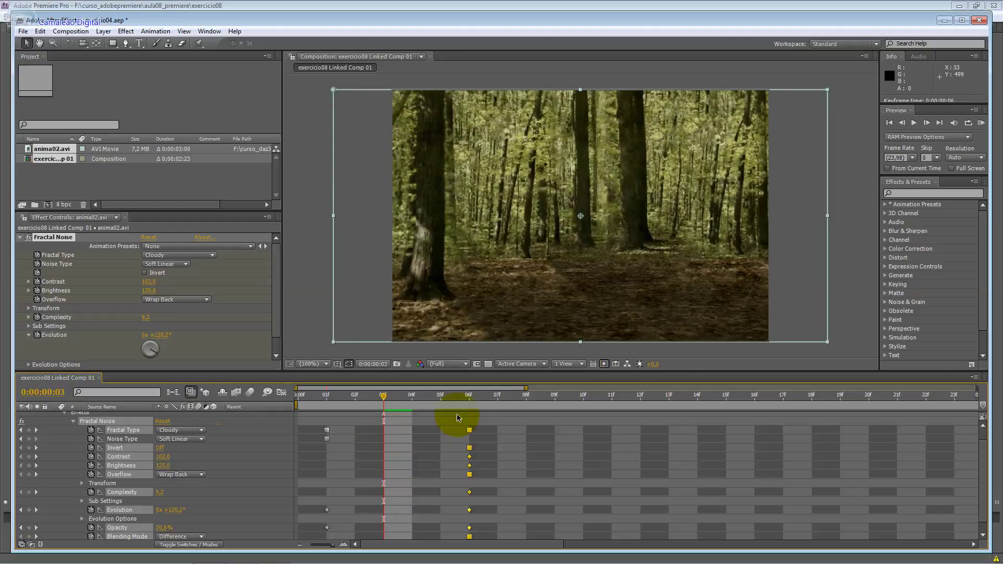
left_click(469, 400)
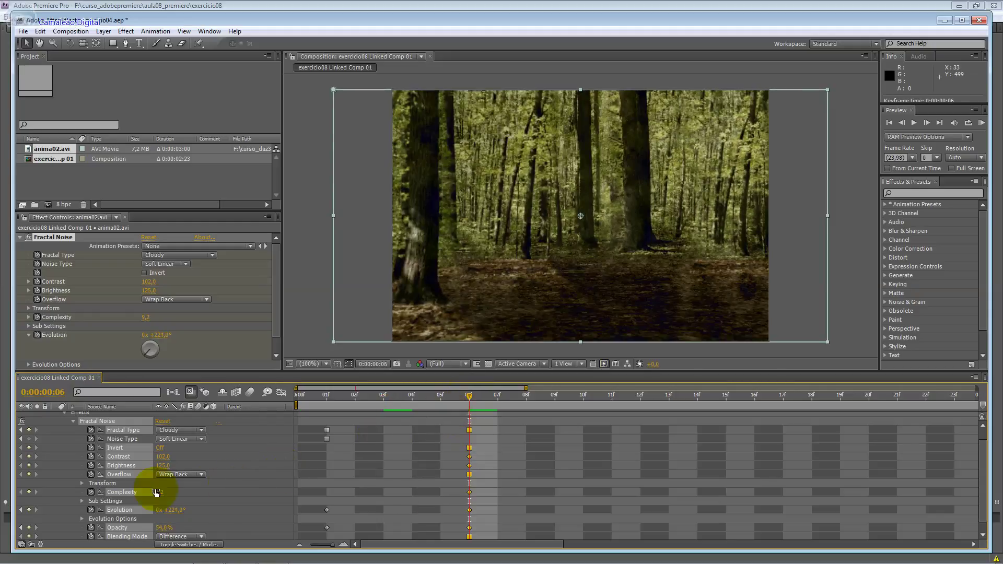
left_click_drag(159, 496, 193, 492)
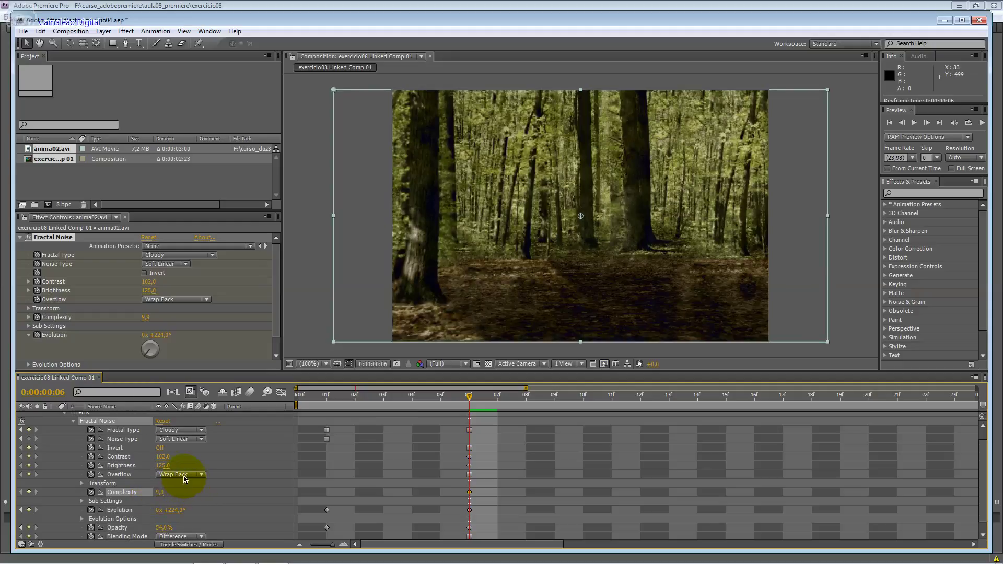
left_click(186, 475)
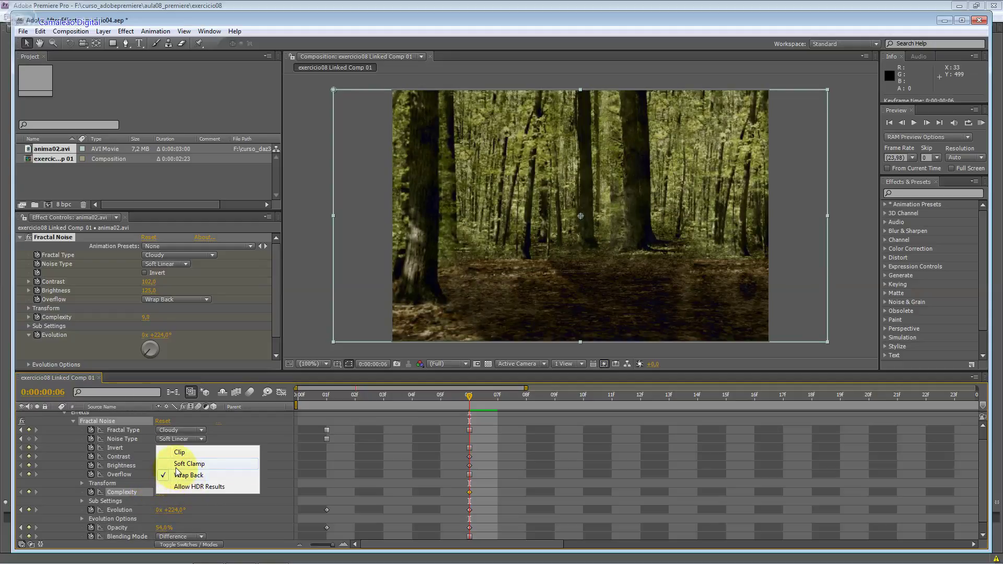
left_click(188, 463)
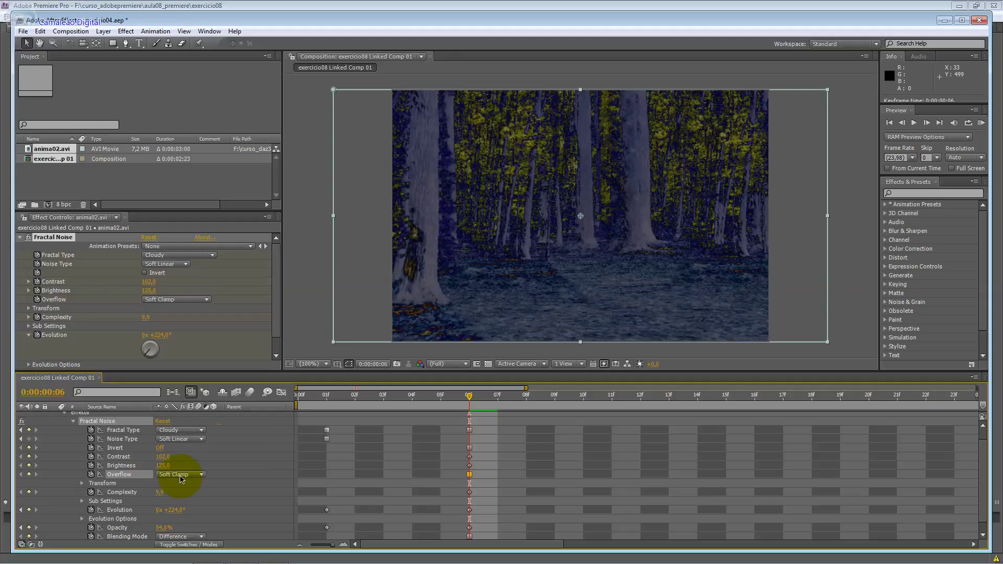
left_click_drag(468, 398, 331, 421)
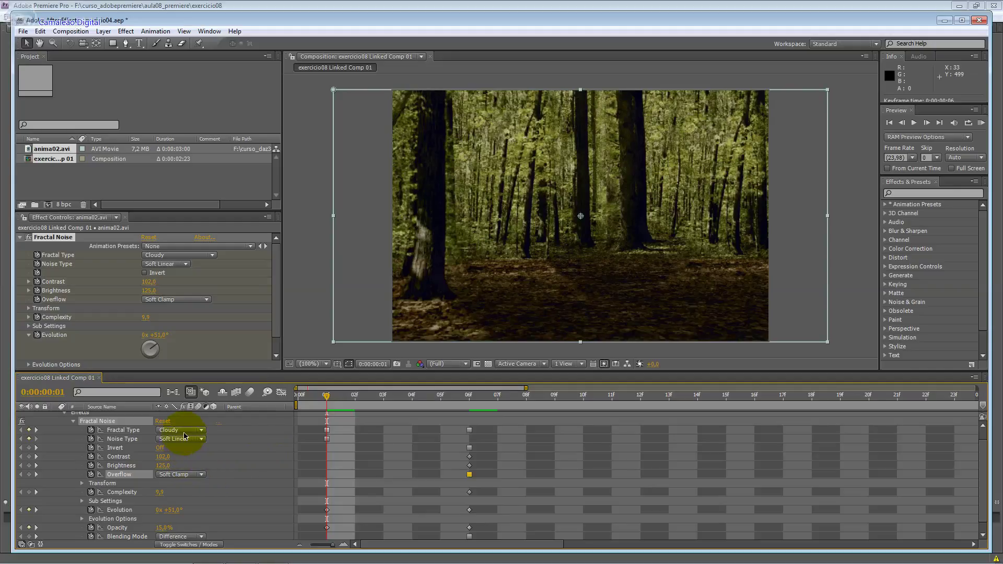
Try Darken, Exclusion, Hard Light and Soft Light blending modes on the fog noise.
scroll(196, 511, "down", 1)
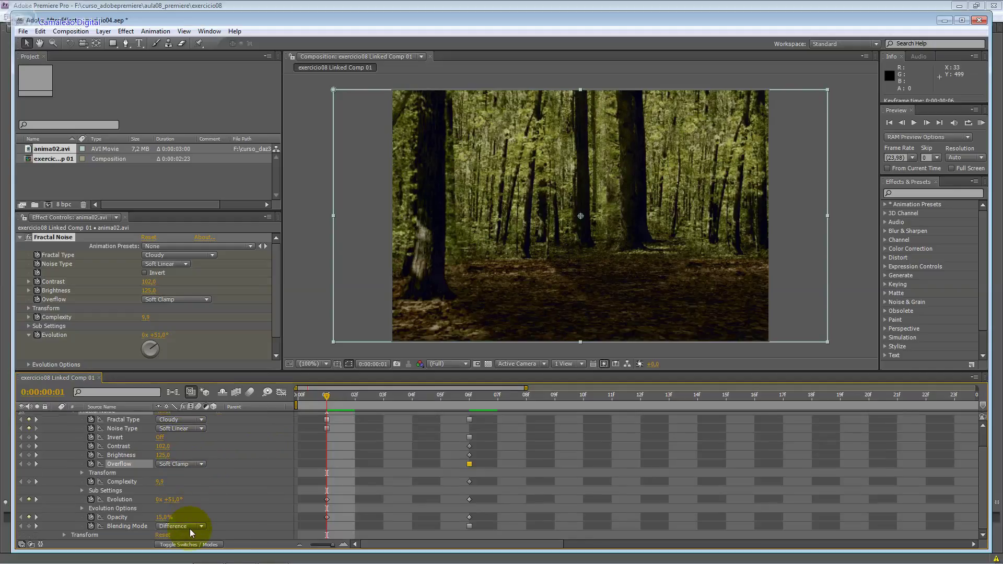
left_click(191, 526)
left_click(189, 482)
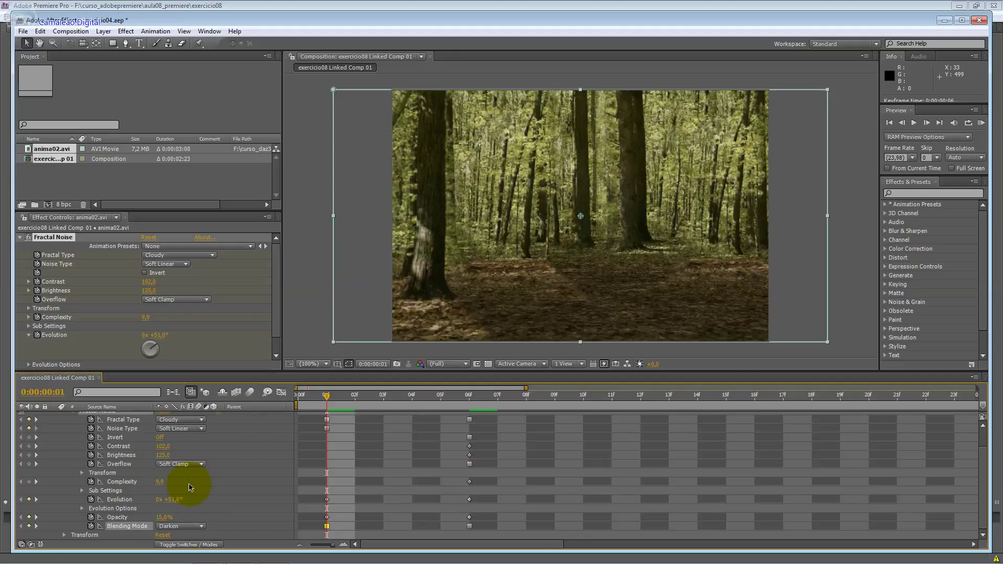
left_click(193, 525)
left_click(197, 516)
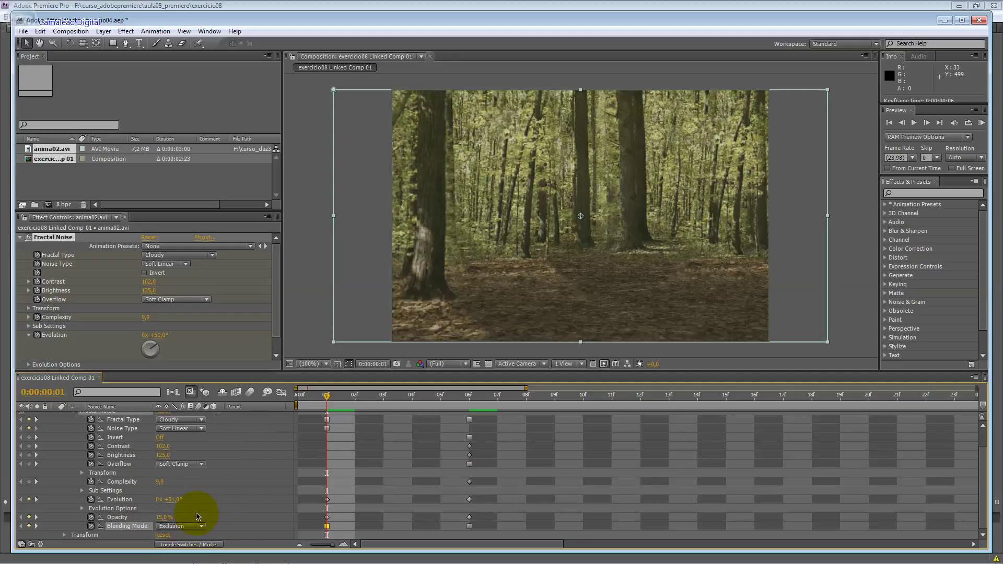
left_click(197, 526)
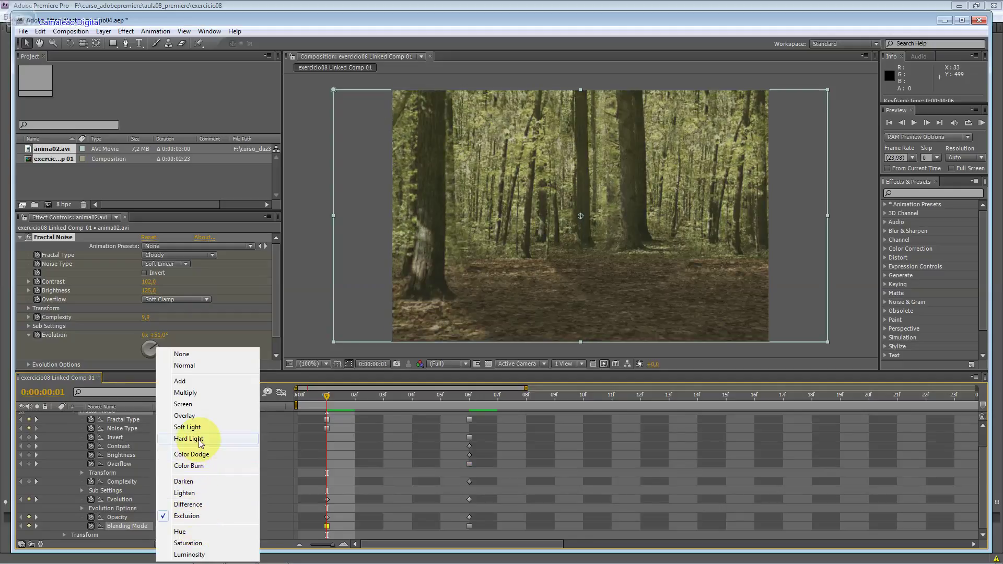
left_click(195, 466)
left_click(197, 526)
left_click(189, 426)
Try Overlay, Screen and Multiply, then settle on Saturation blending.
left_click(194, 526)
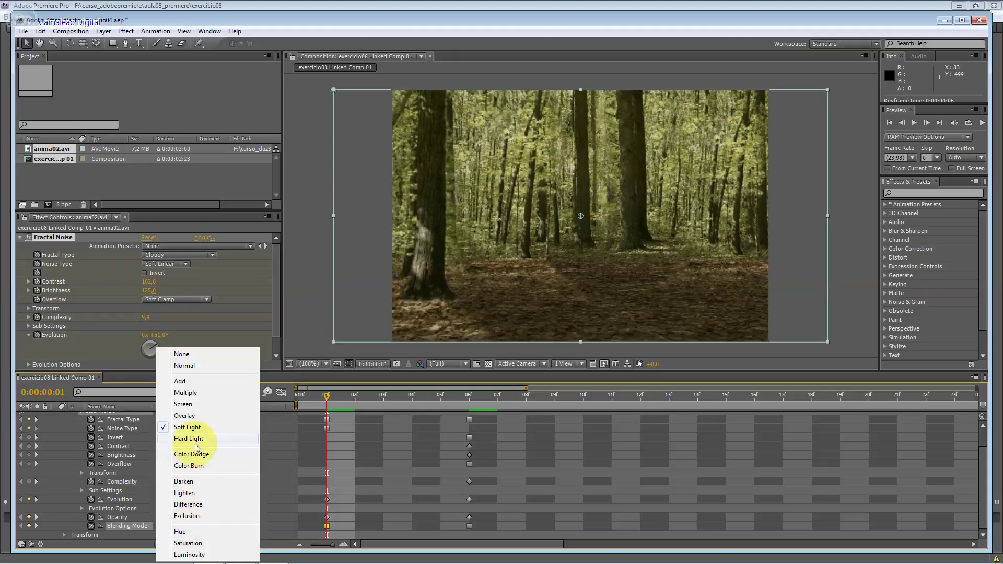
left_click(197, 419)
left_click(195, 526)
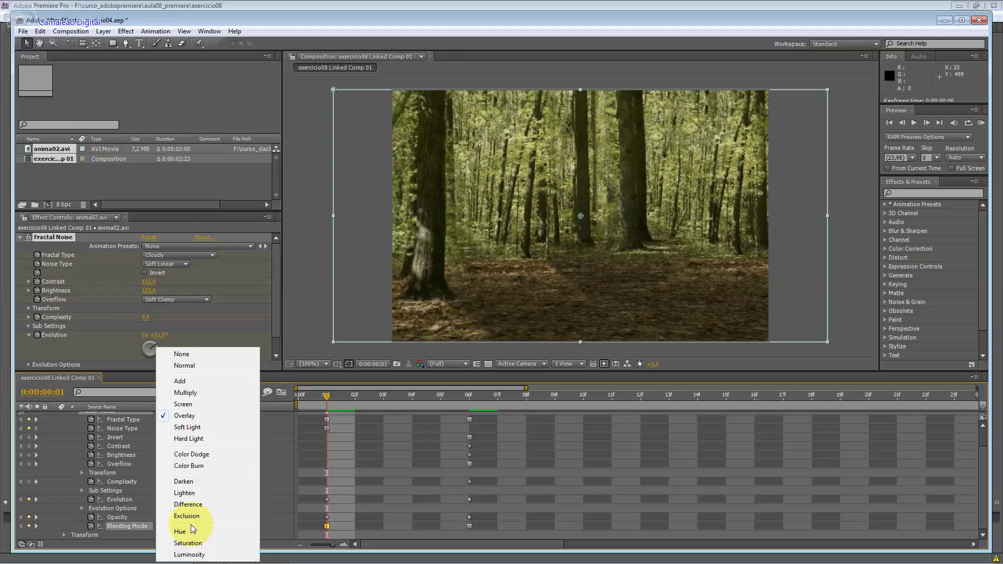
left_click(189, 408)
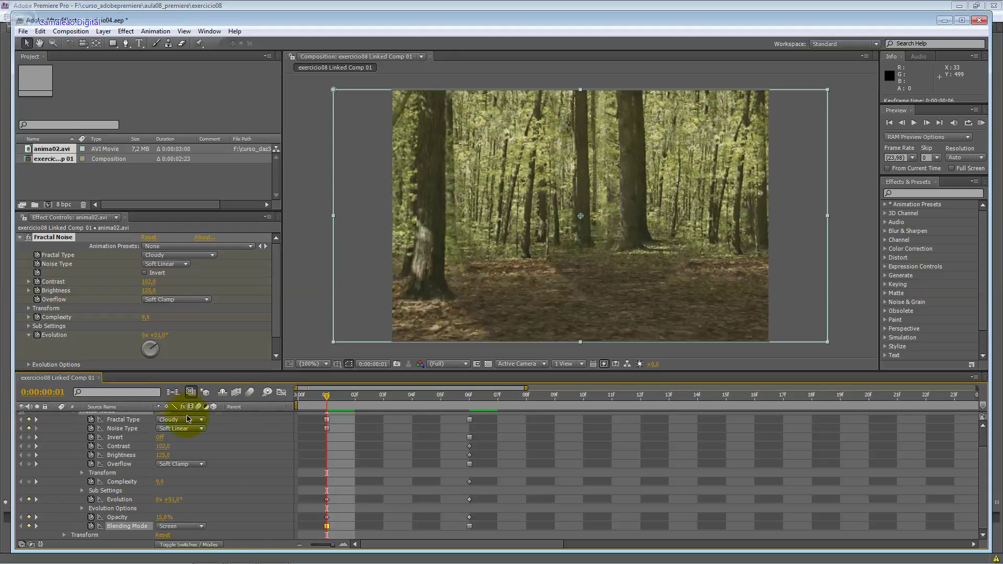
left_click(183, 525)
left_click(188, 392)
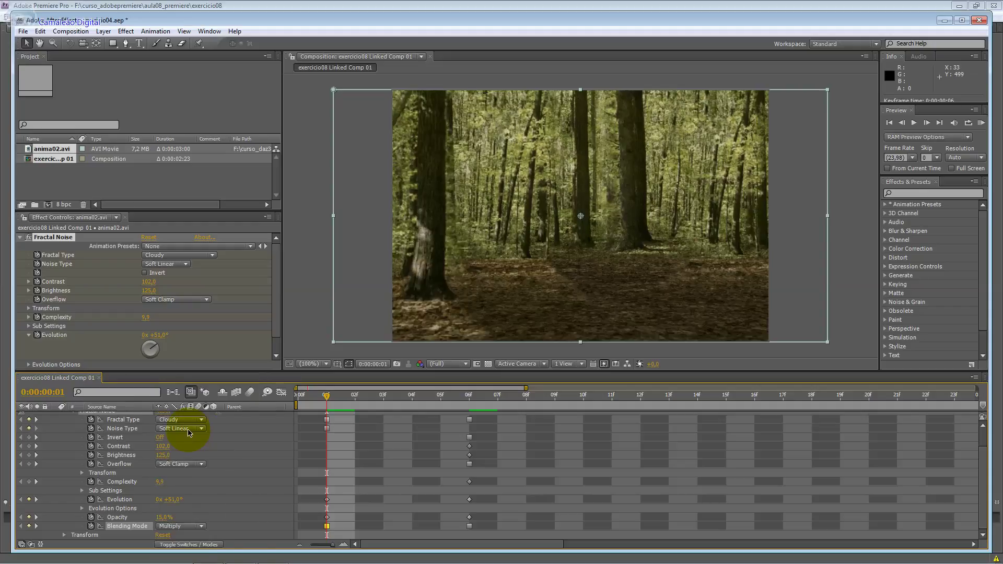
left_click(173, 526)
left_click(188, 542)
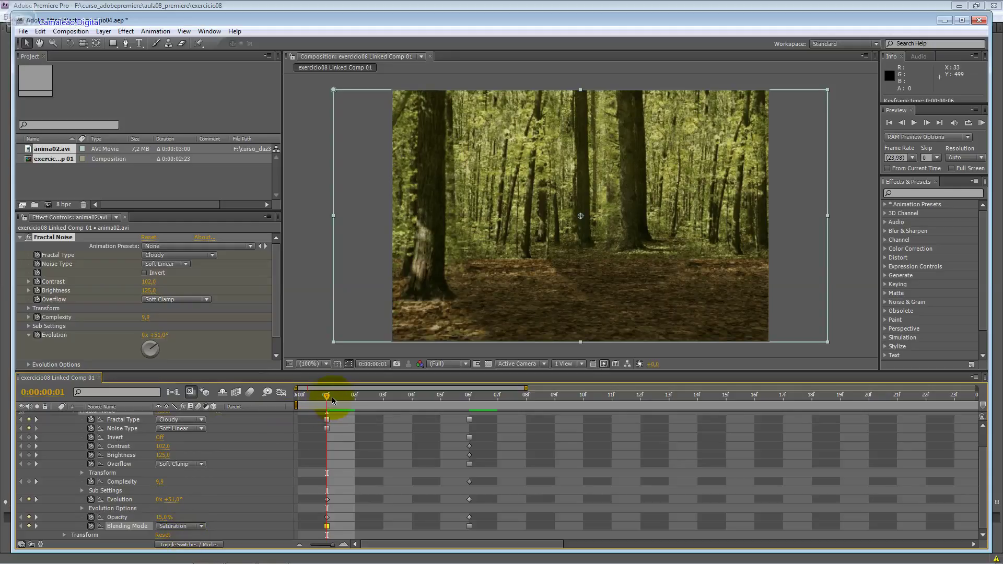
left_click_drag(343, 400, 464, 403)
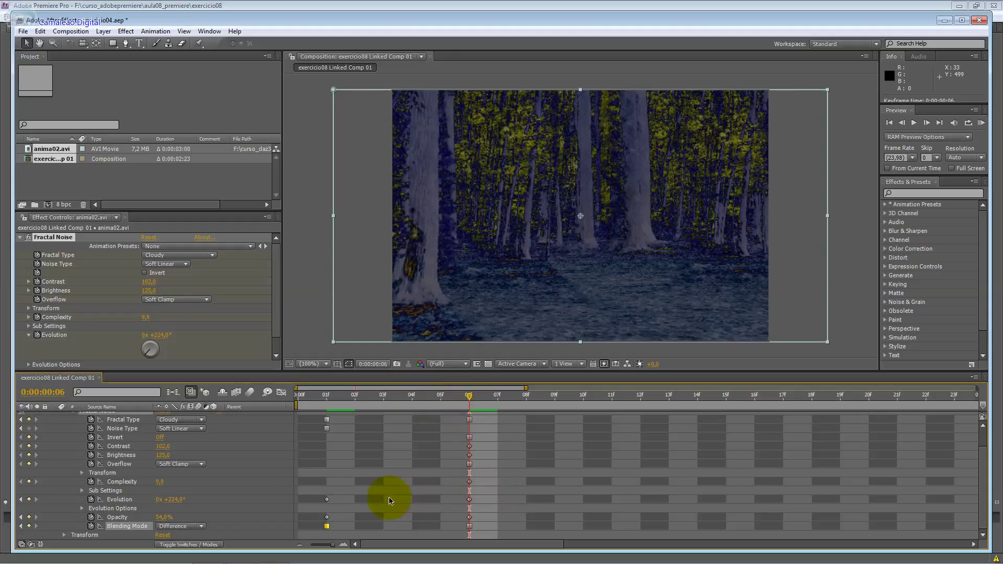
Set Overflow to Allow HDR Results and switch the Noise Type to Spline.
left_click(198, 465)
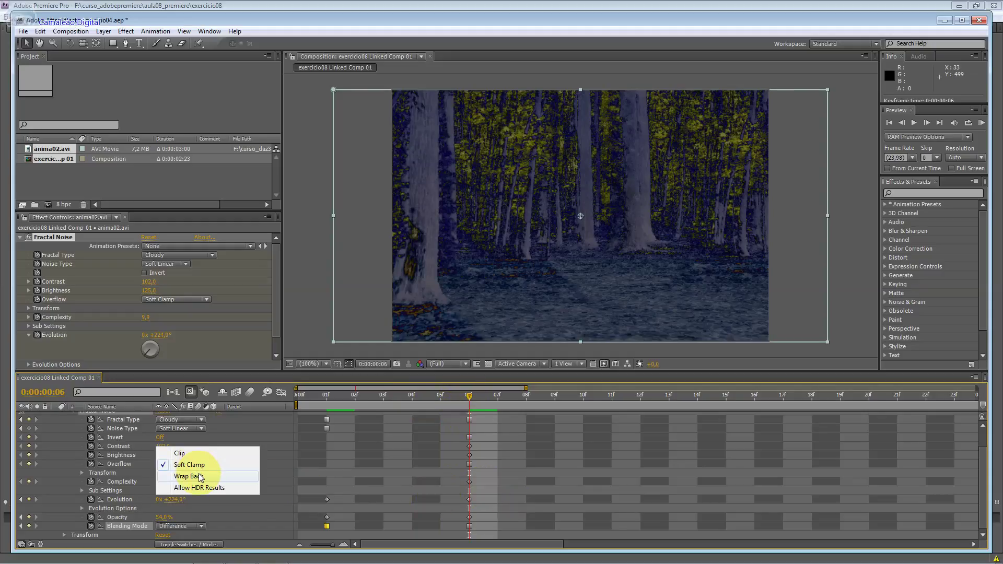
left_click(202, 487)
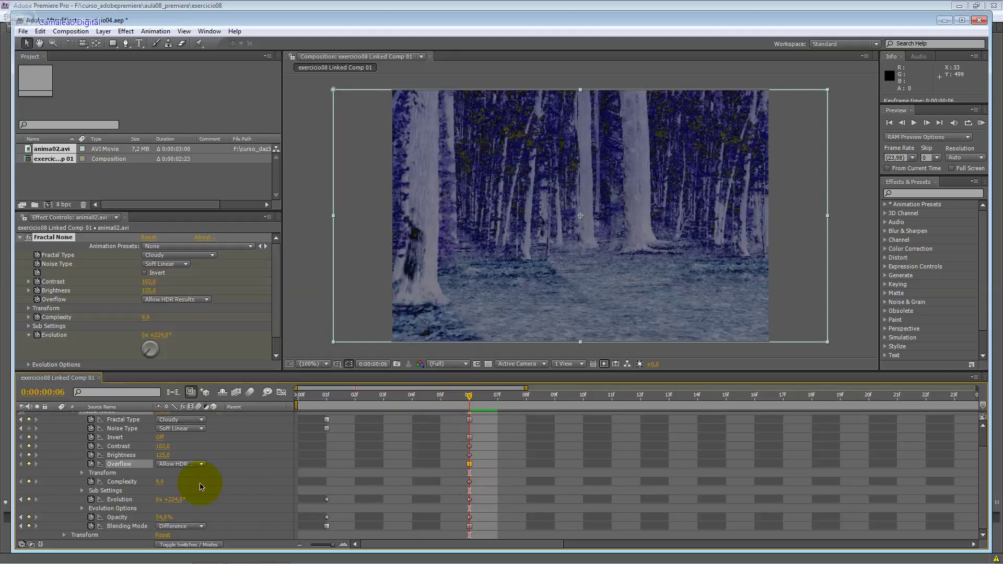
left_click(197, 466)
left_click(194, 463)
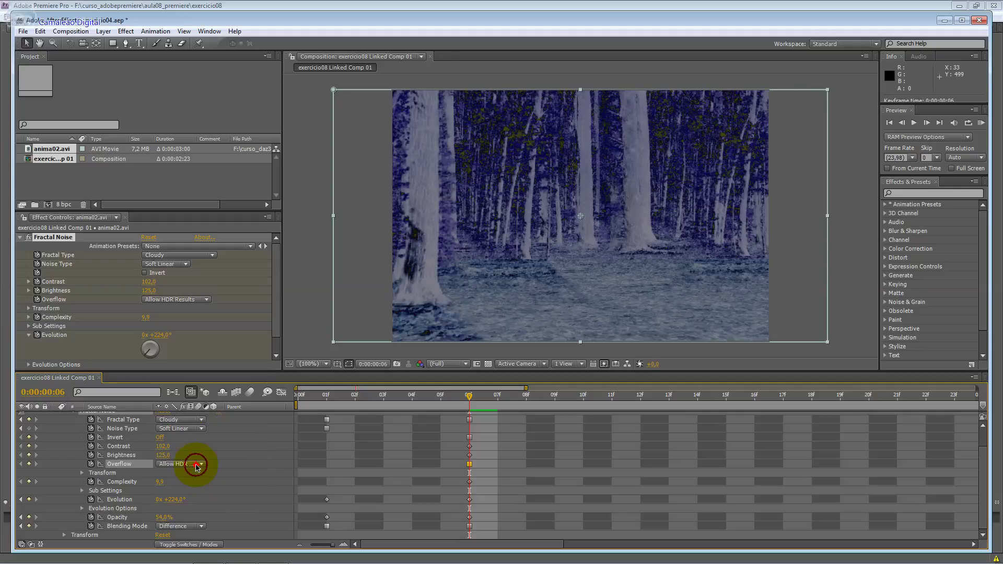
left_click(187, 430)
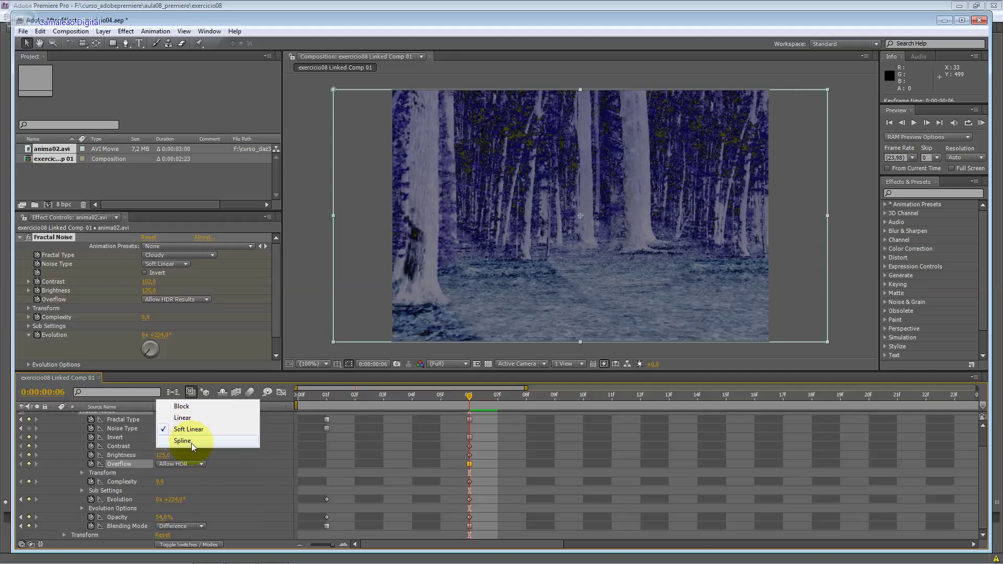
left_click(191, 441)
Keep the Cloudy fractal type and return Overflow to Wrap Back after trying Clip.
left_click(194, 420)
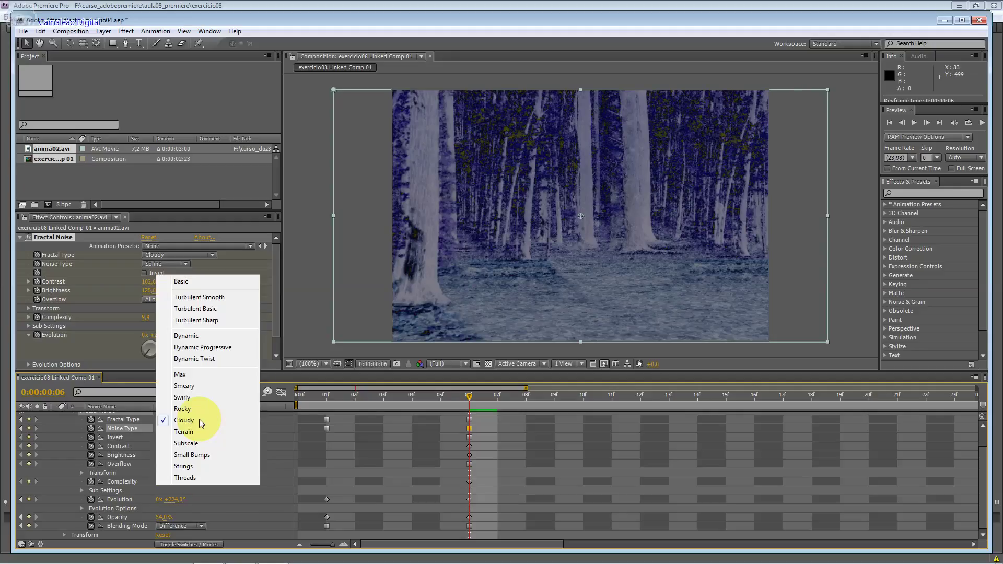
left_click(184, 492)
left_click(192, 464)
left_click(190, 431)
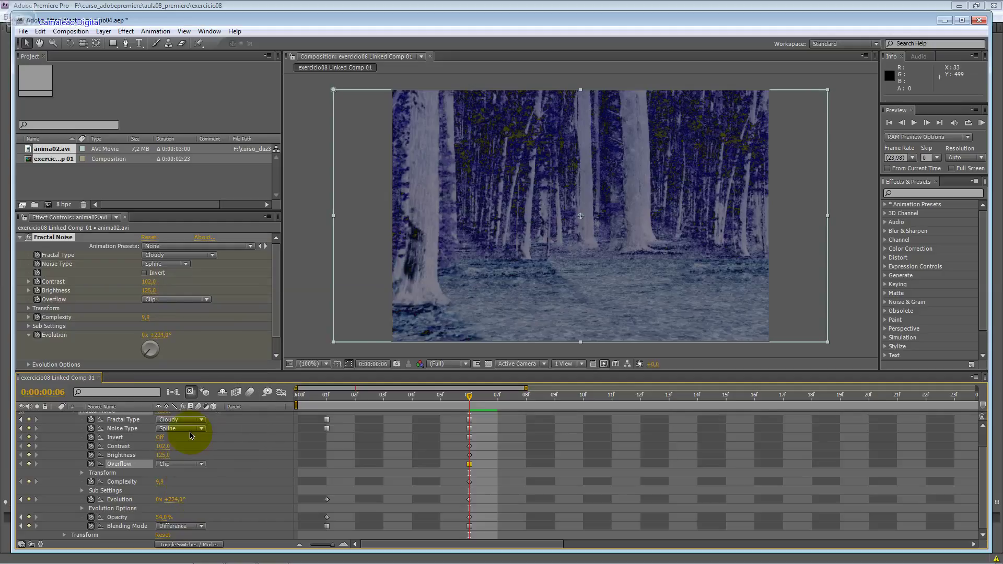
left_click(191, 464)
left_click(196, 490)
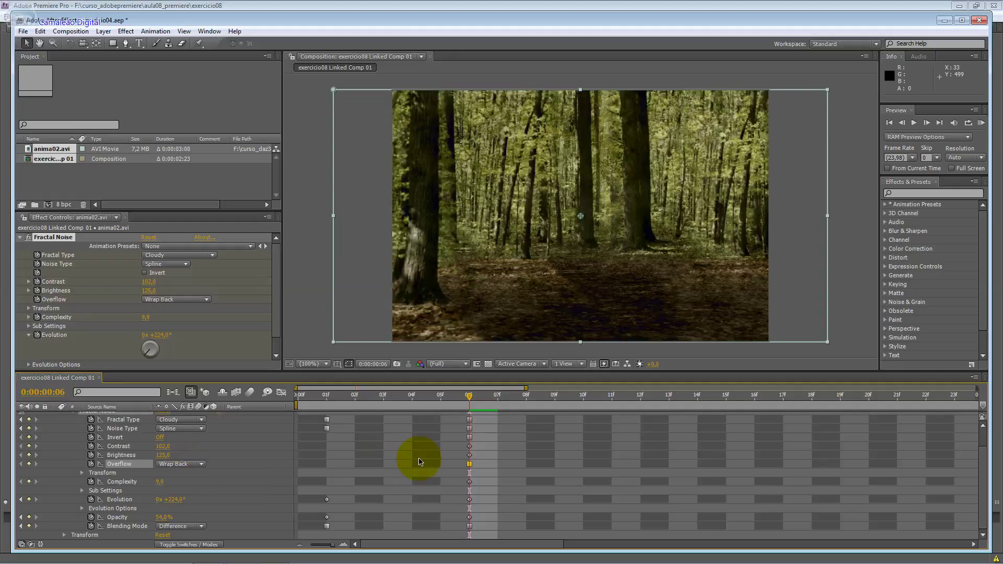
left_click_drag(469, 397, 330, 414)
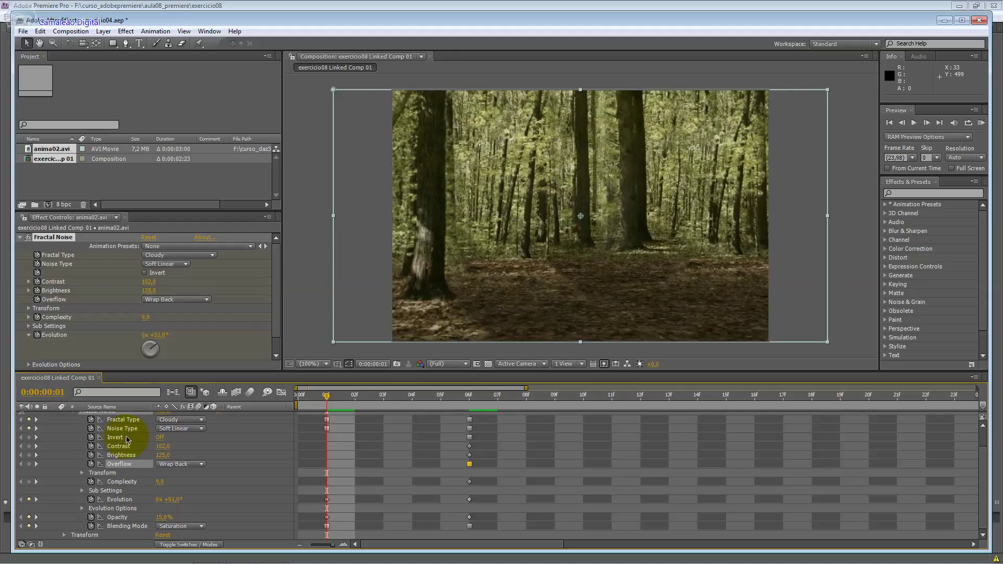
Remove the Invert animation and blend the noise with Color Burn after trying Lighten.
left_click(91, 438)
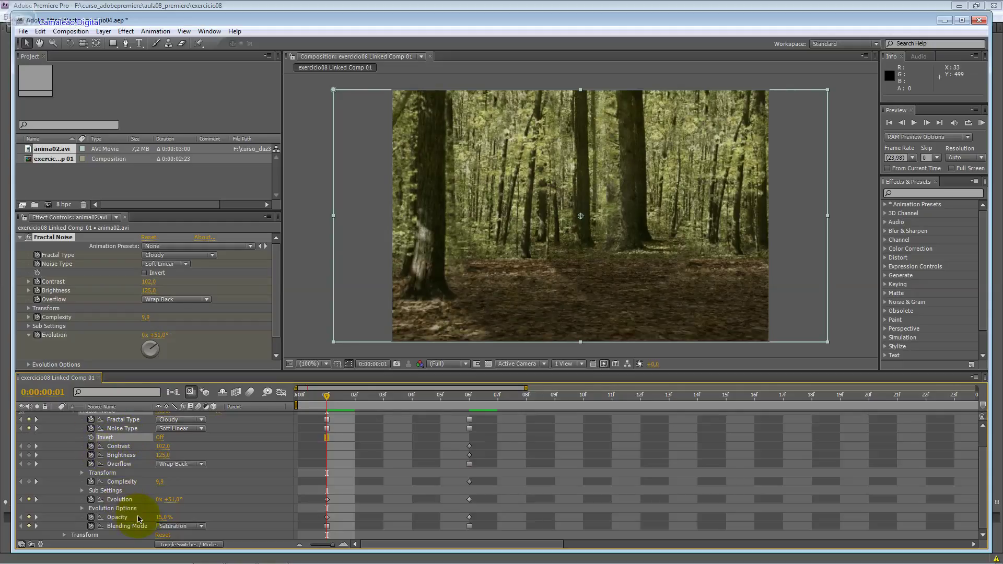
left_click(161, 527)
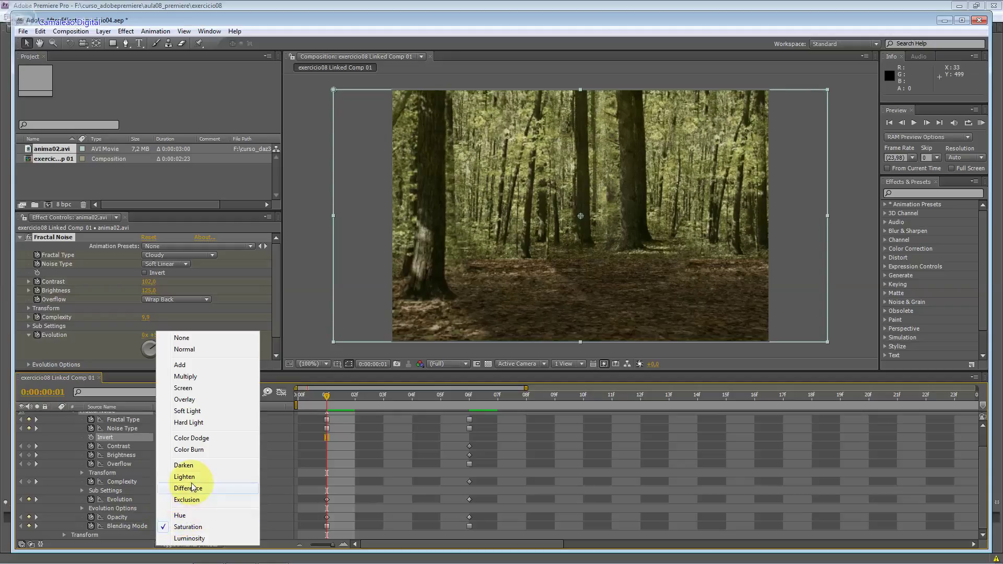
left_click(191, 478)
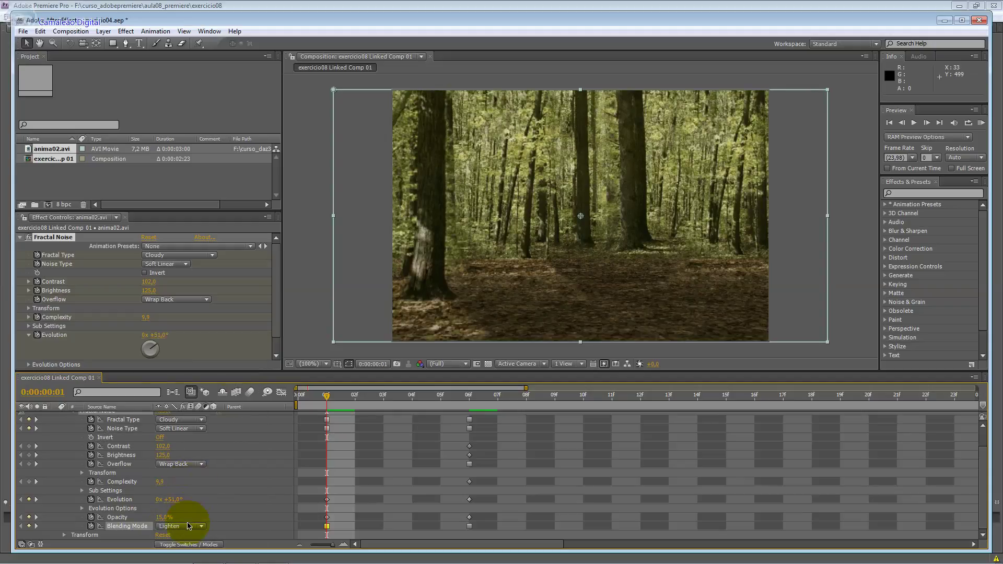
left_click(189, 526)
left_click(196, 469)
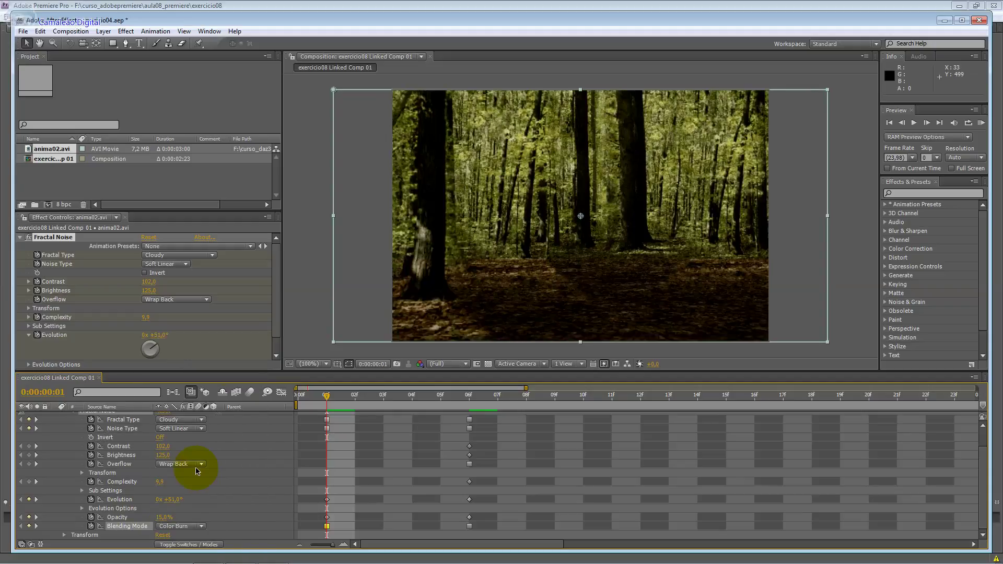
Raise Evolution to 0x+127° and preview the animated fog.
mouse_move(326, 398)
left_mouse_down()
mouse_move(457, 409)
mouse_move(336, 412)
left_mouse_up()
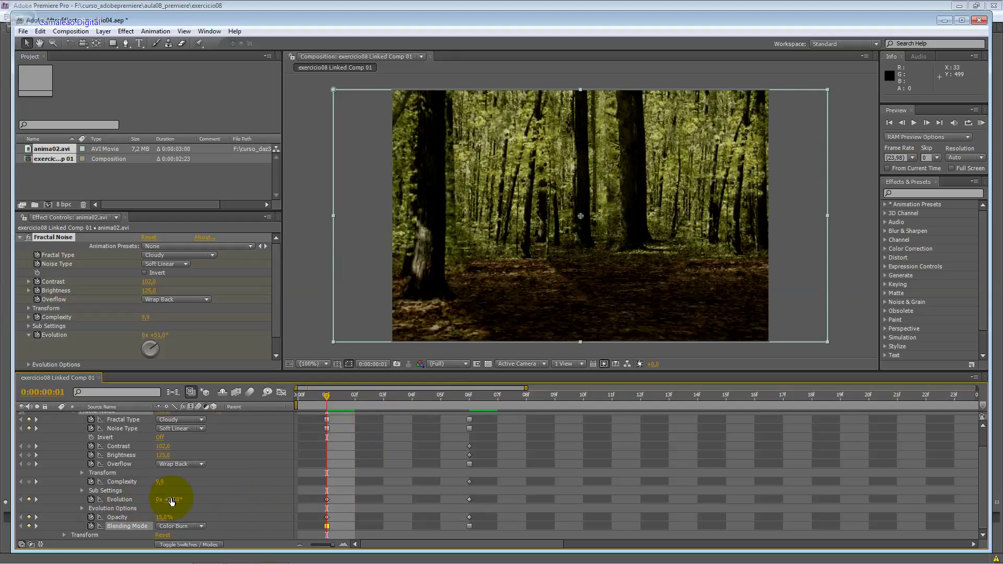
left_click_drag(172, 500, 211, 500)
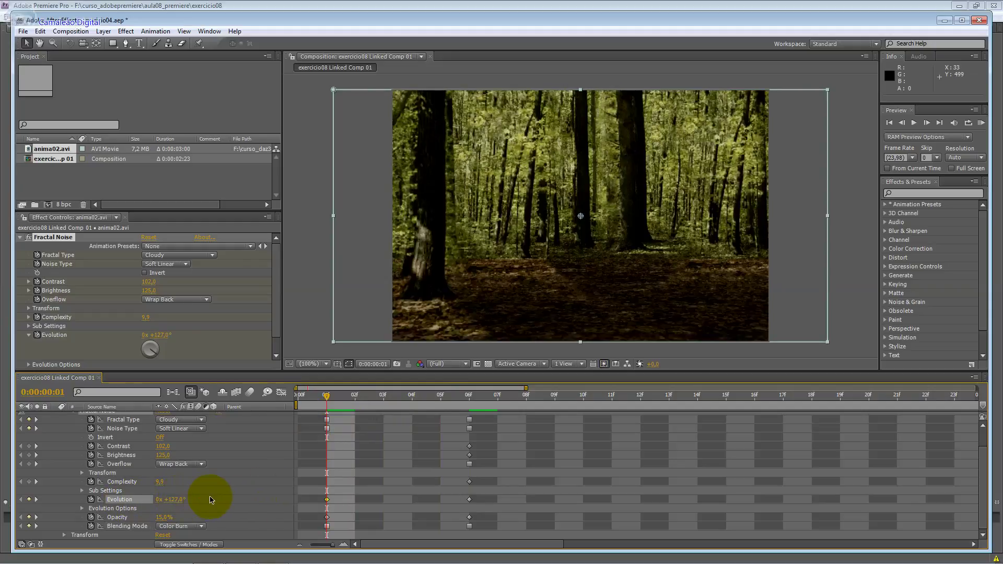
key("space")
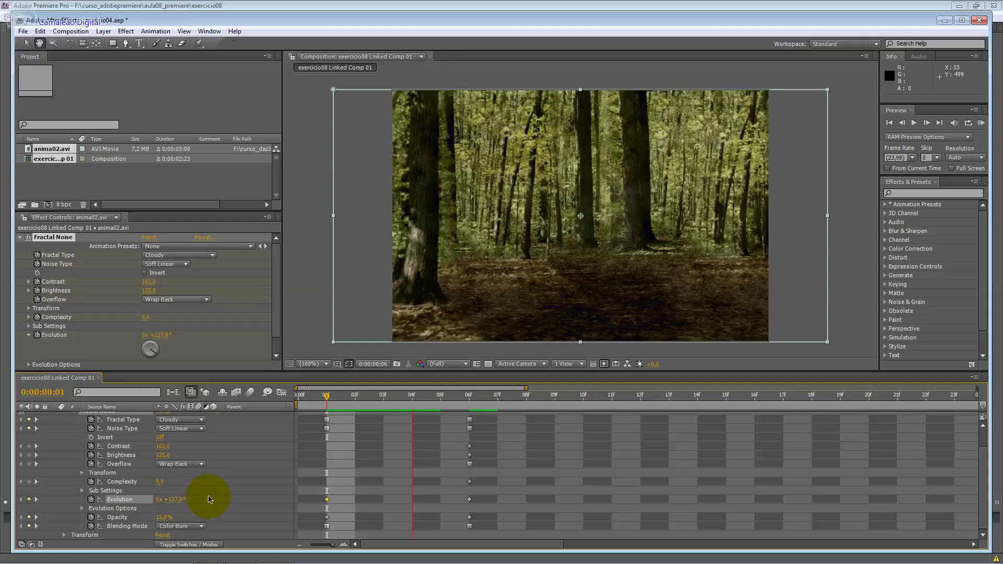
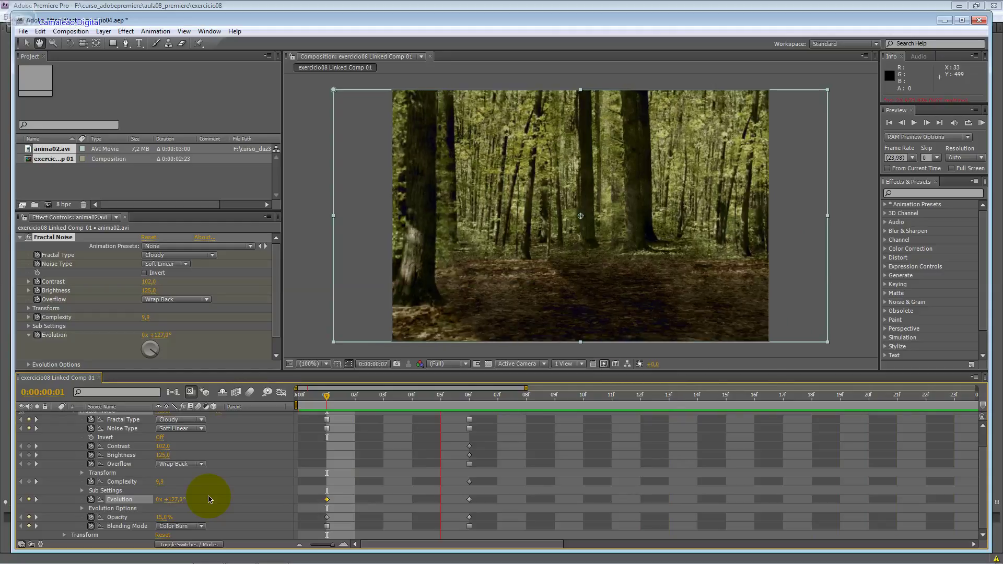
Stop the looping preview and move the current time to frame 6 (0:00:00:06).
left_click(209, 500)
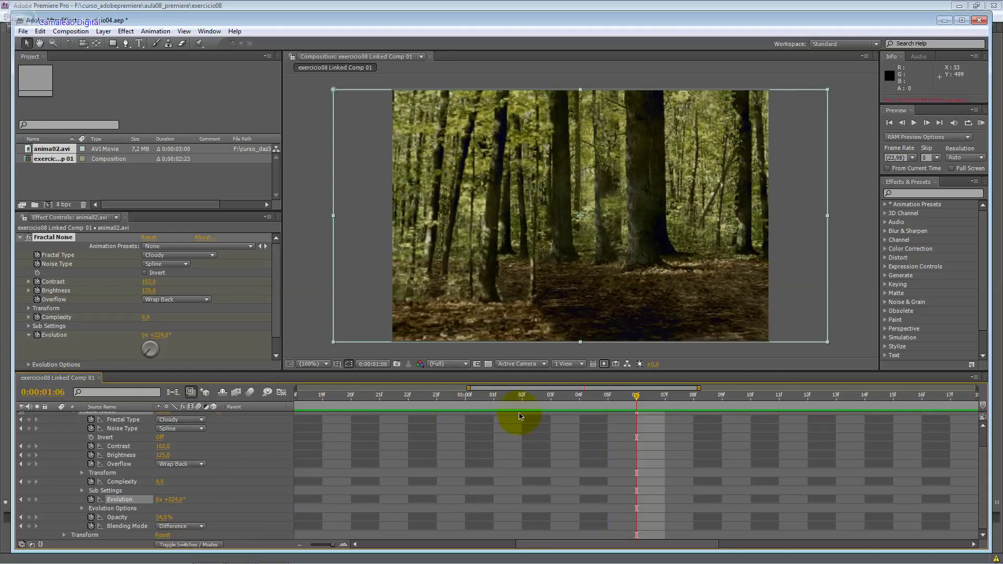
left_click(983, 437)
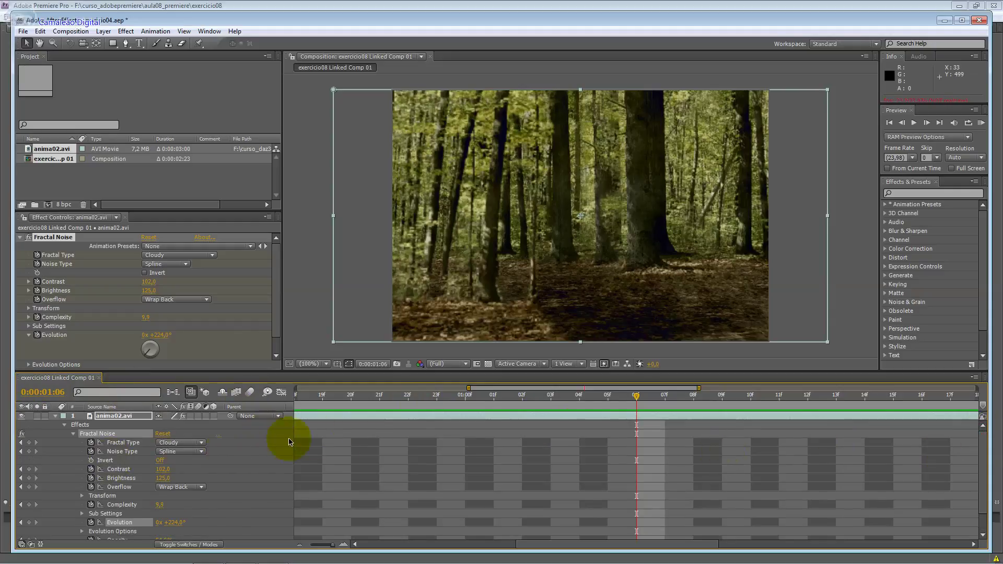
left_click_drag(330, 404, 267, 406)
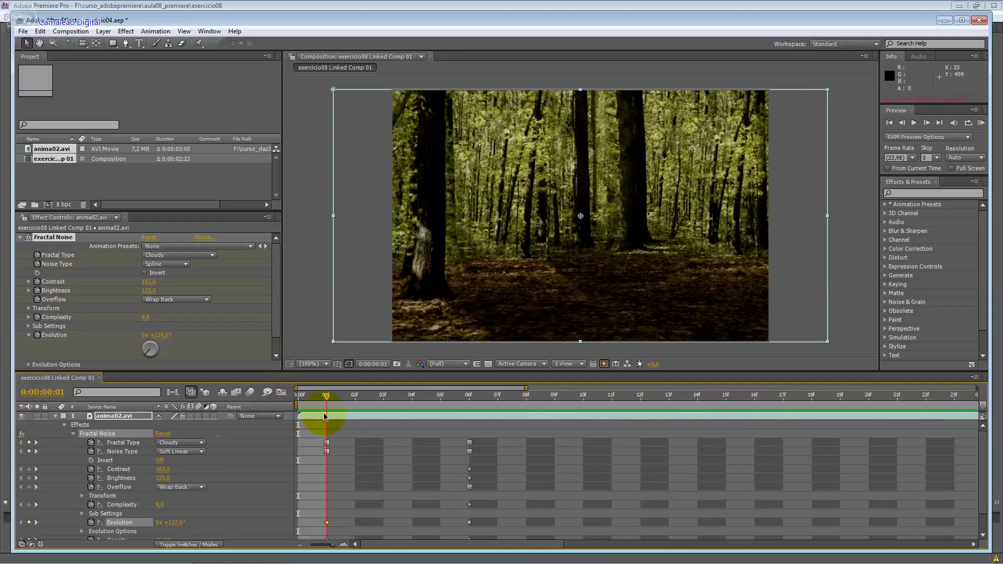
mouse_move(325, 416)
left_mouse_down()
mouse_move(281, 417)
mouse_move(382, 422)
left_mouse_up()
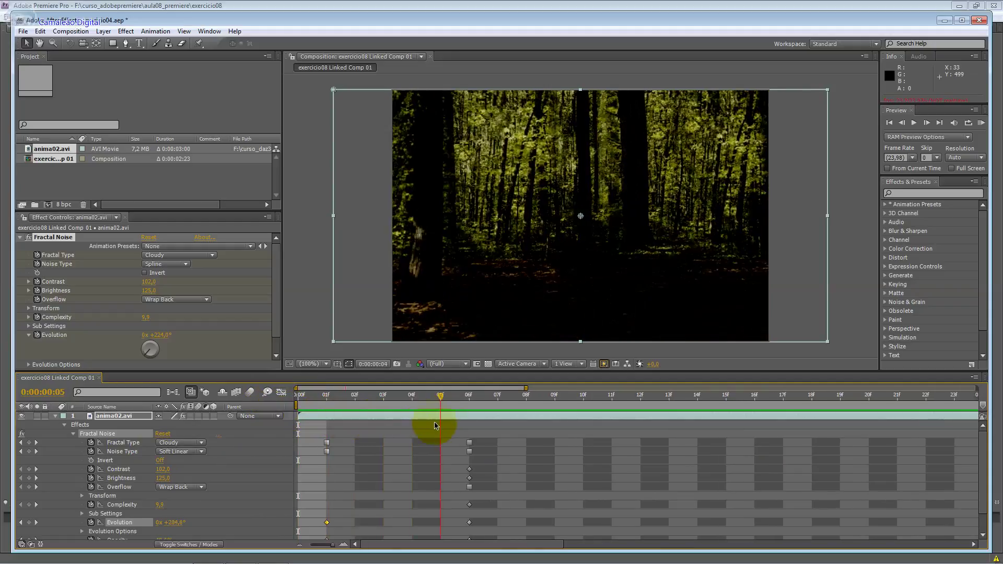
left_click_drag(383, 422, 463, 431)
Set the Fractal Noise Brightness keyframe at frame 6 to 124.
left_click(470, 443)
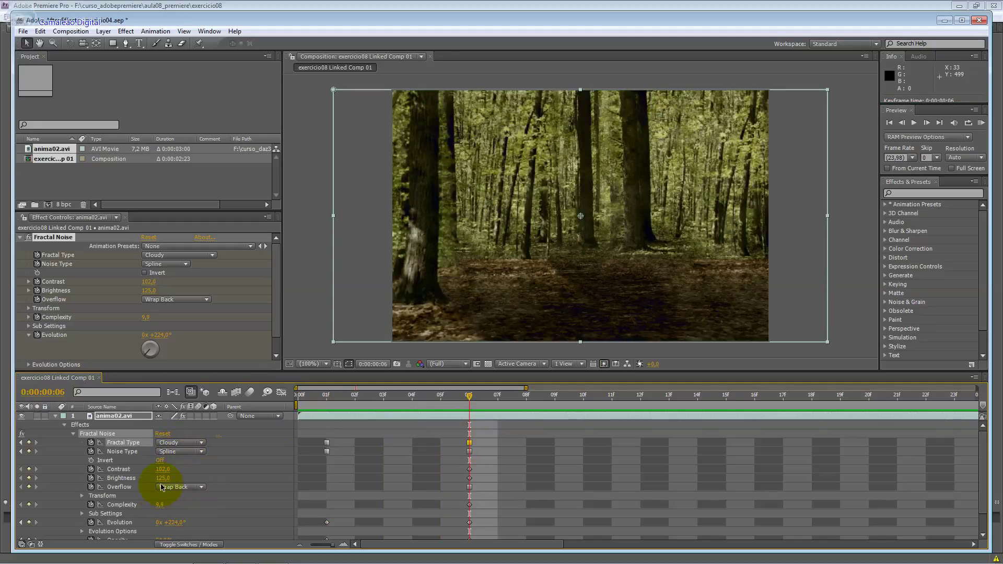
left_click_drag(162, 480, 182, 476)
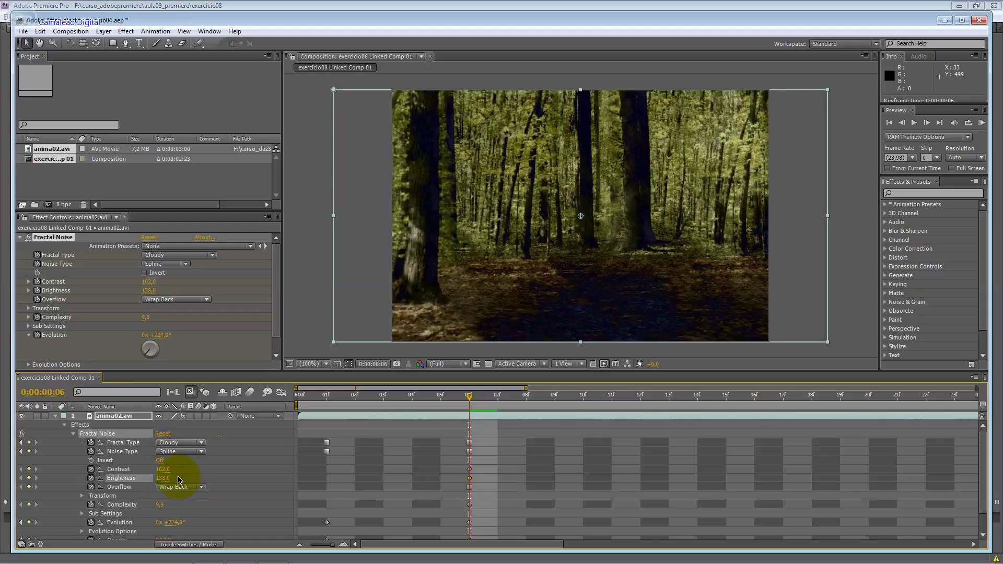
left_click_drag(178, 480, 154, 481)
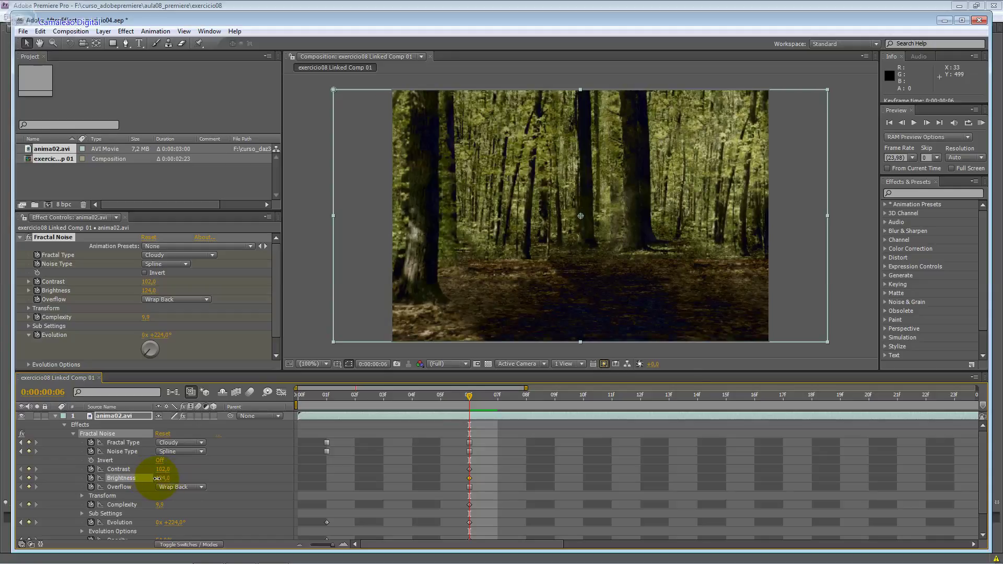
left_click(172, 486)
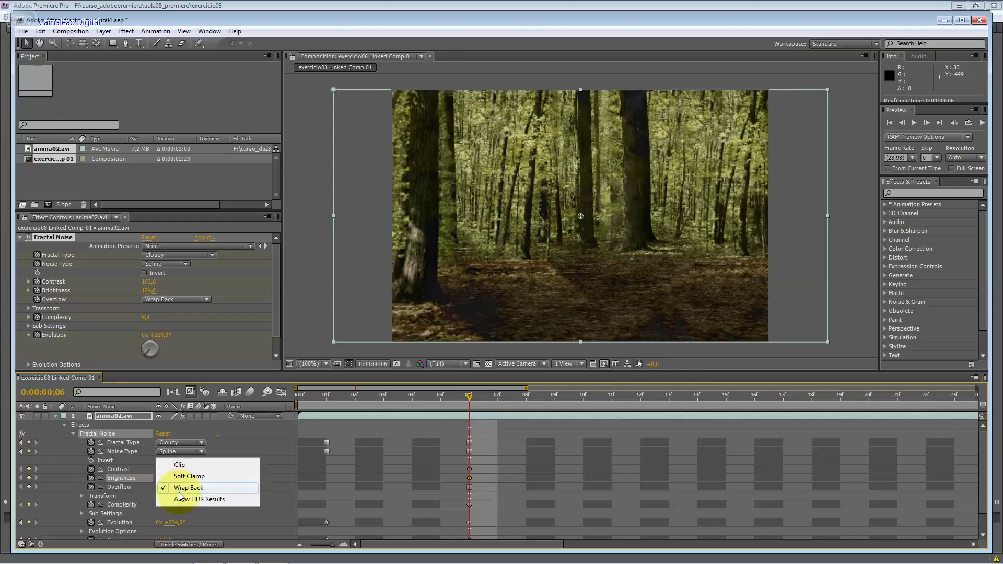
Try the Fractal Noise Overflow options, then leave it on Wrap Back.
left_click(181, 498)
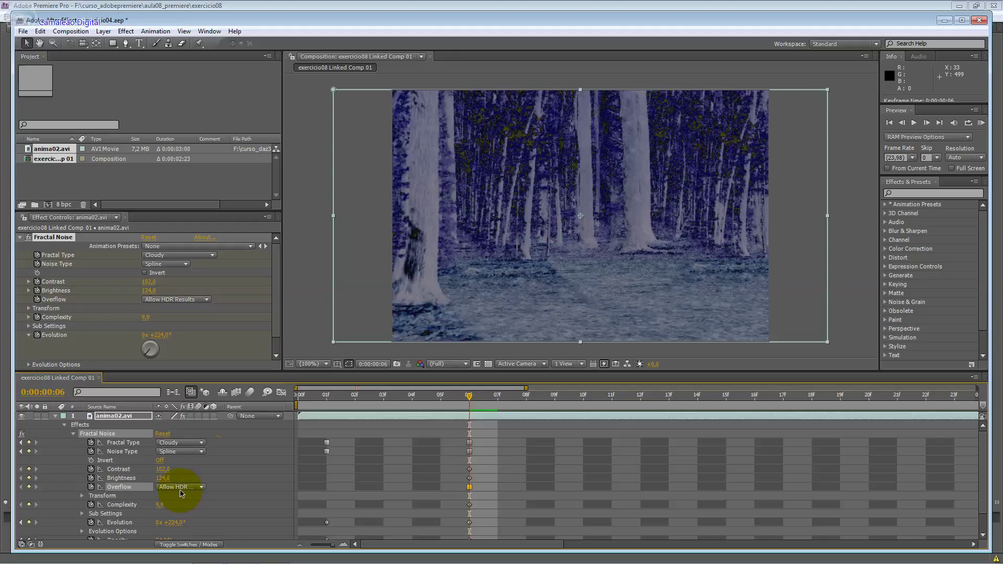
left_click(180, 489)
left_click(189, 466)
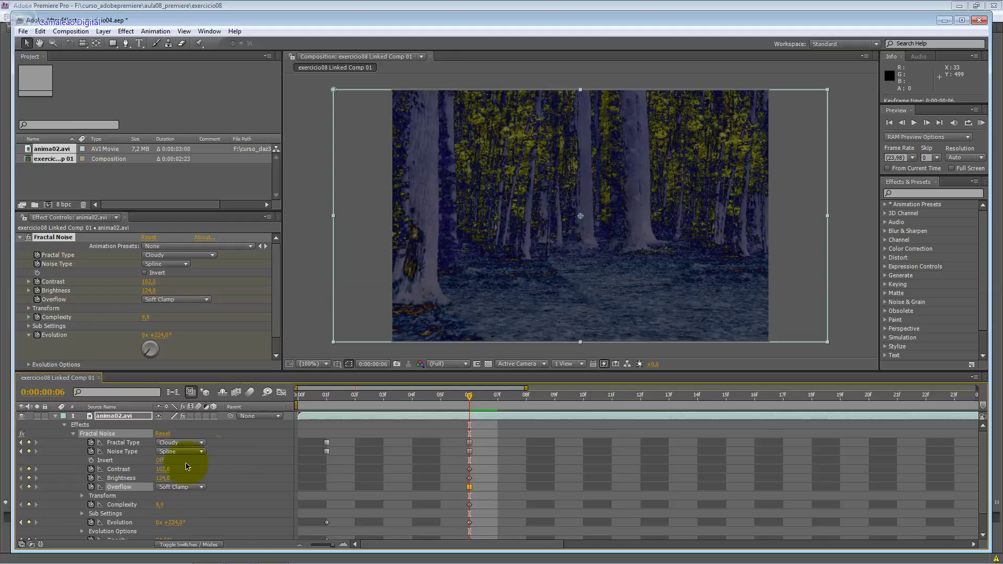
left_click(189, 487)
left_click(189, 480)
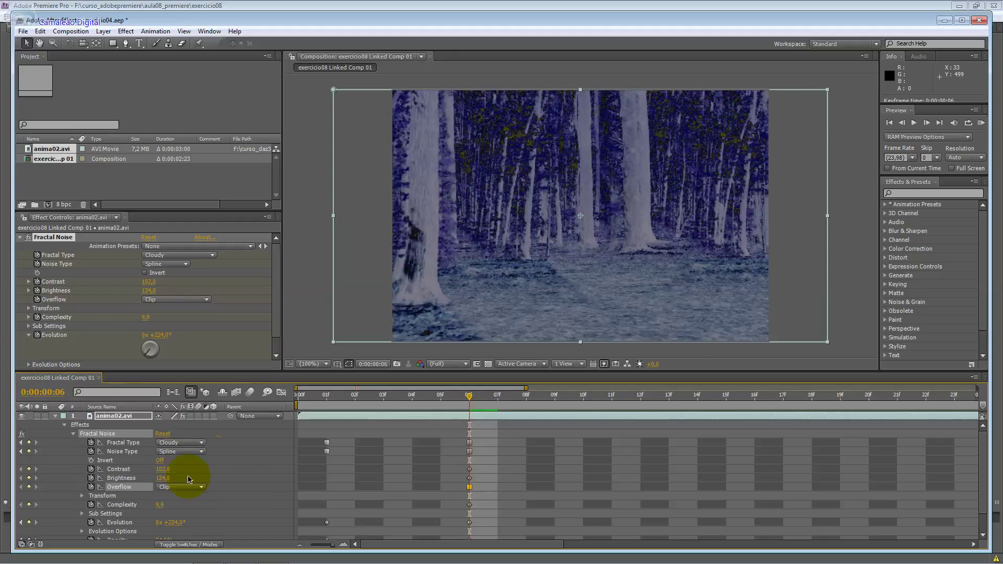
left_click(189, 483)
left_click(195, 512)
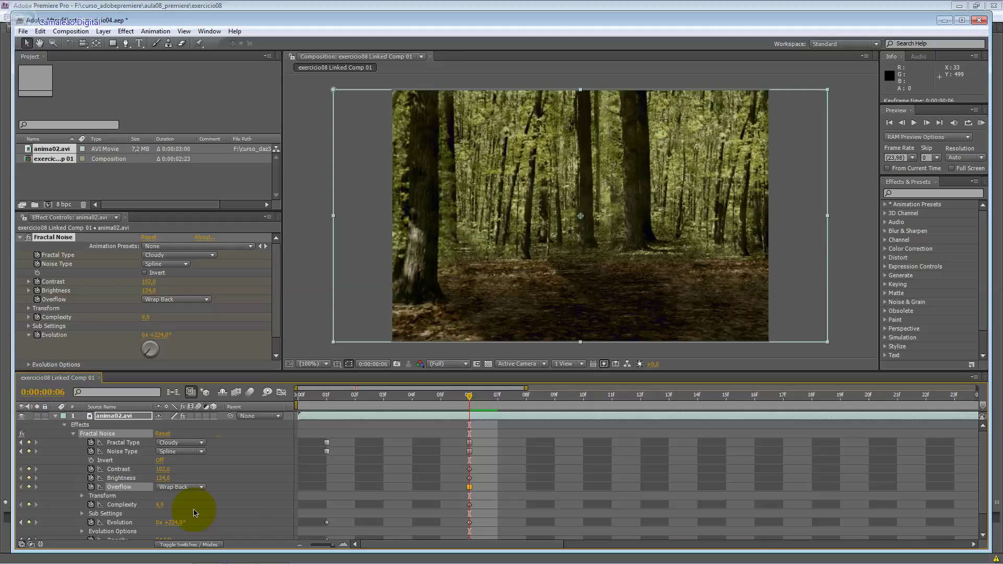
Raise the noise Opacity to 94% and set the Blending Mode to Hard Light.
scroll(195, 513, "down", 2)
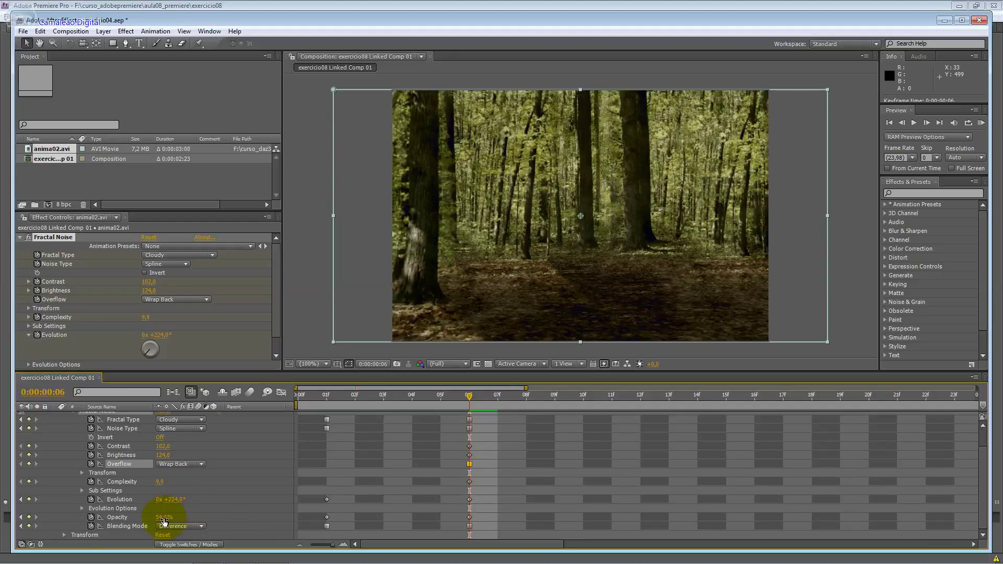
left_click_drag(164, 521, 183, 518)
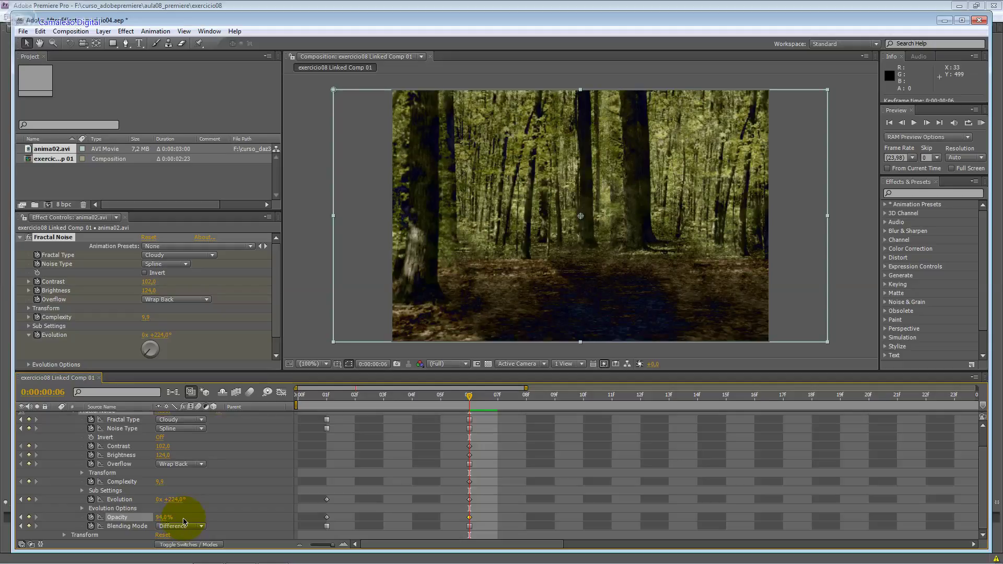
left_click(181, 528)
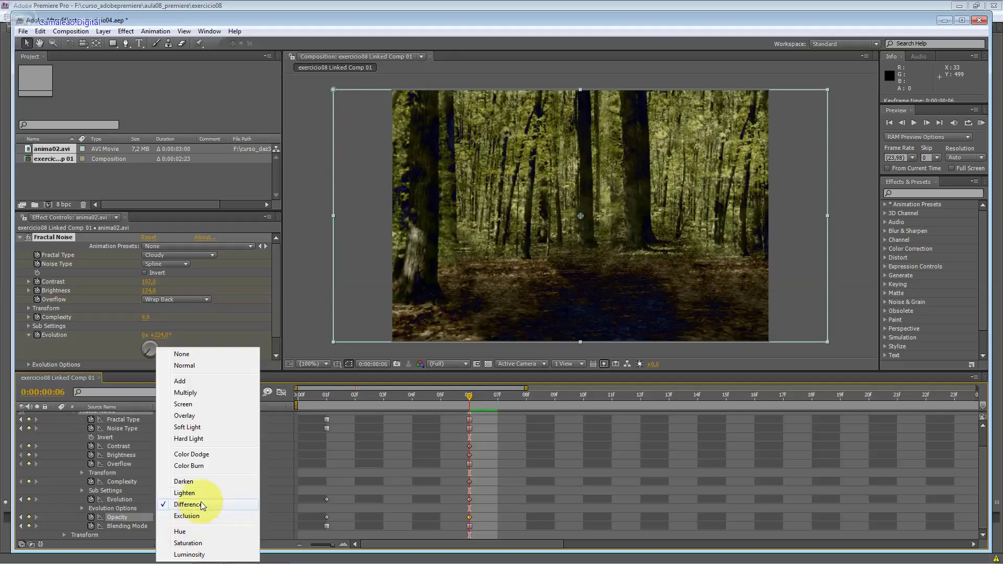
left_click(203, 468)
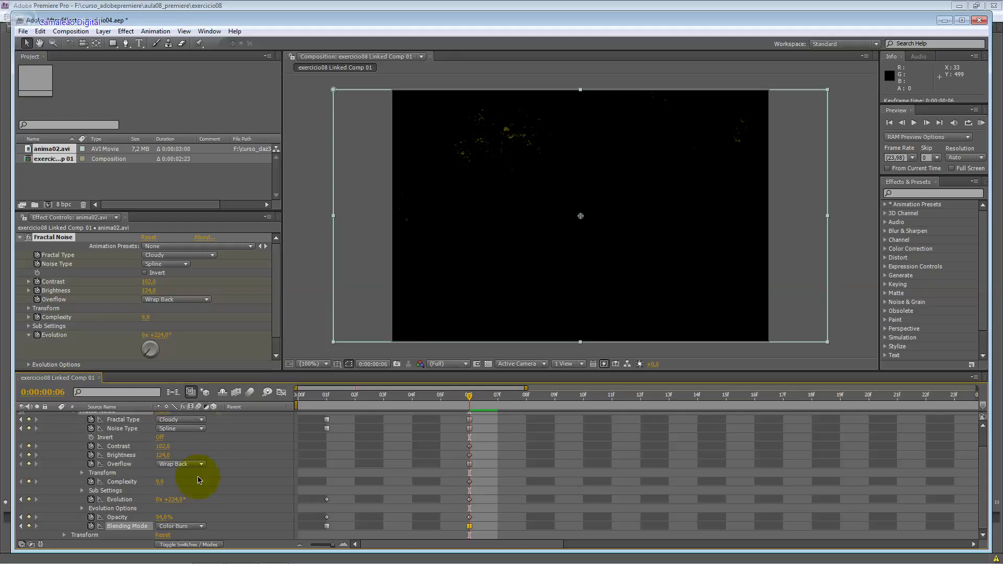
left_click(183, 528)
left_click(189, 441)
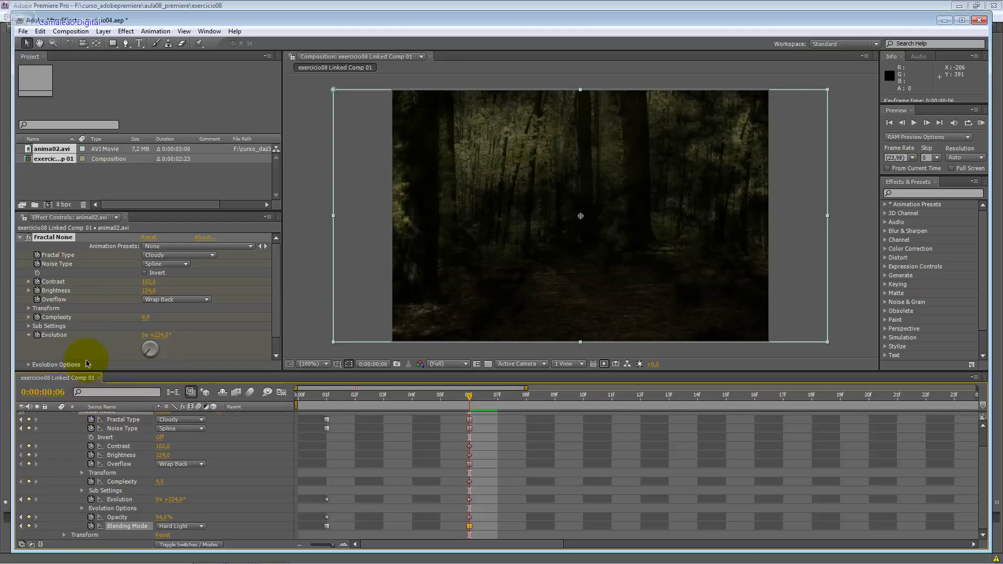
Open the Import File dialog, limit files to WAV, and go to the cursos (F:) drive.
left_click(24, 31)
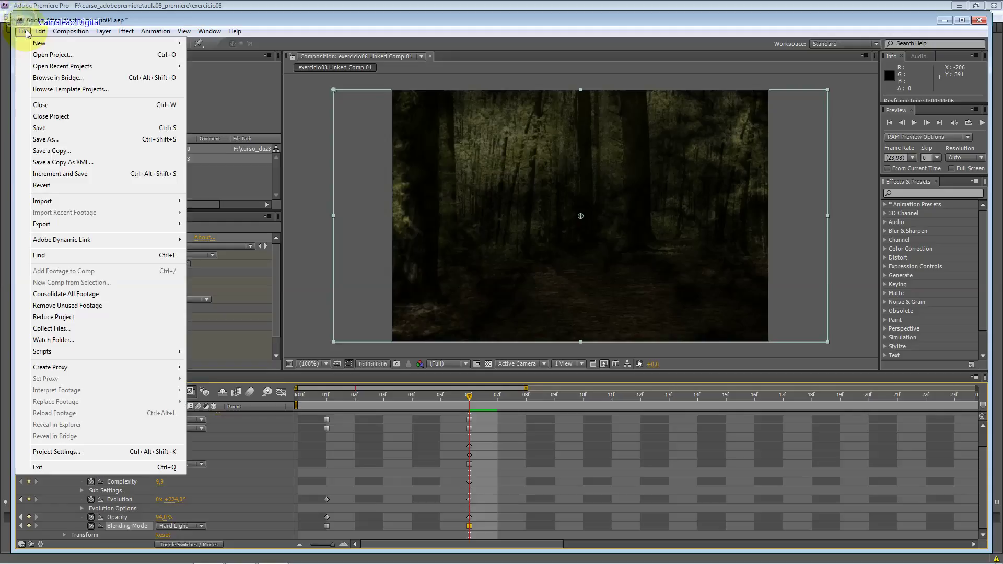
mouse_move(169, 204)
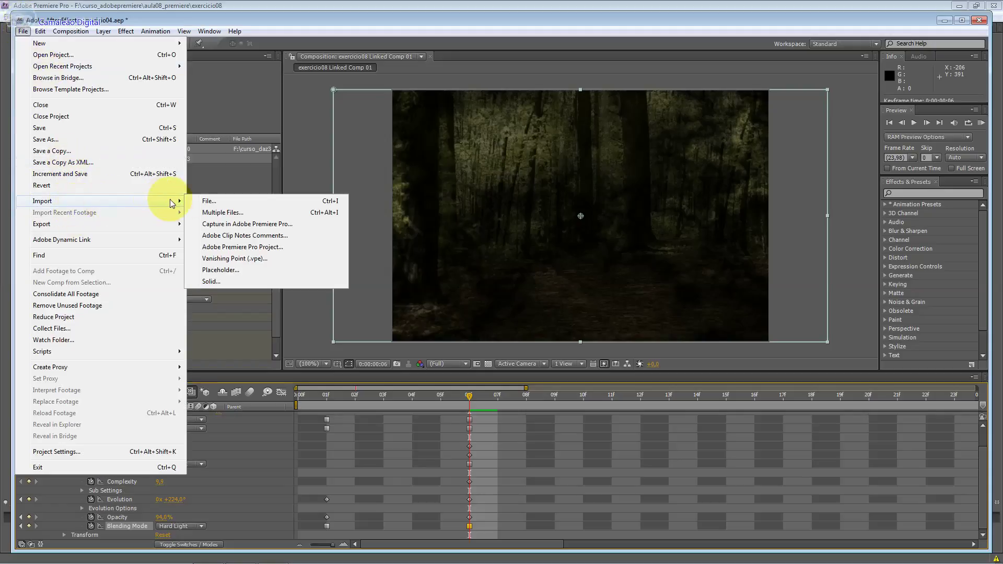
left_click(199, 201)
left_click(178, 244)
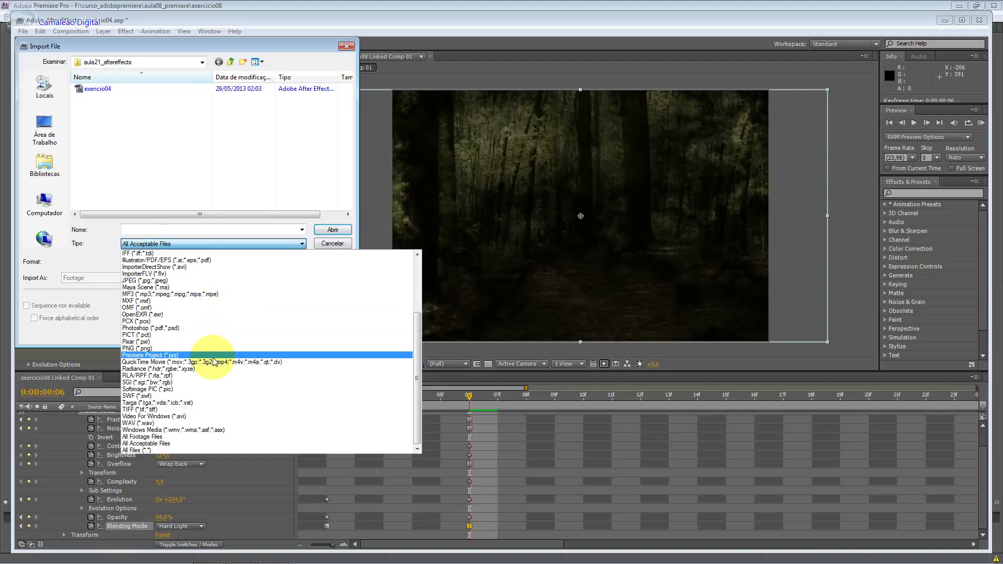
left_click(220, 422)
left_click(91, 61)
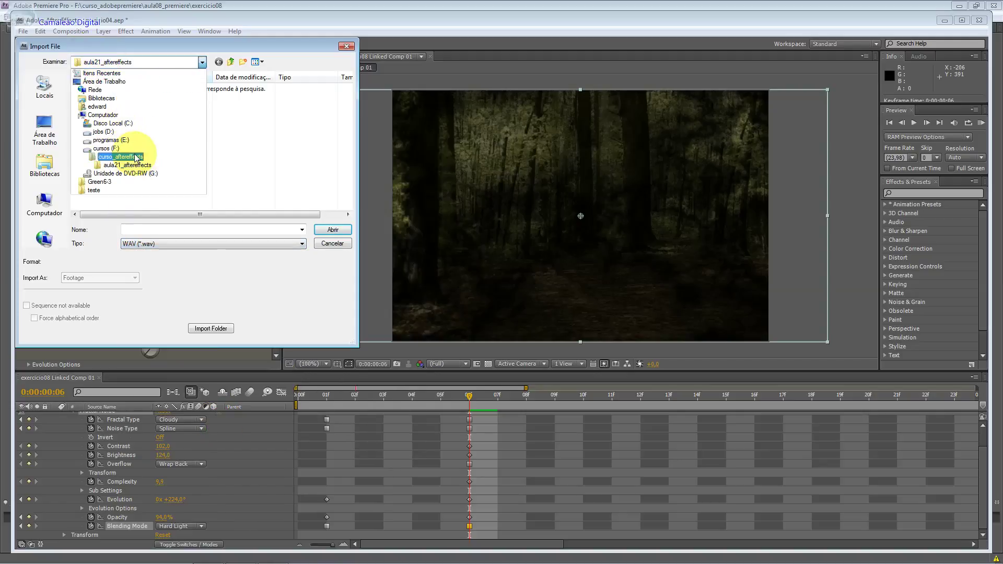
left_click(122, 149)
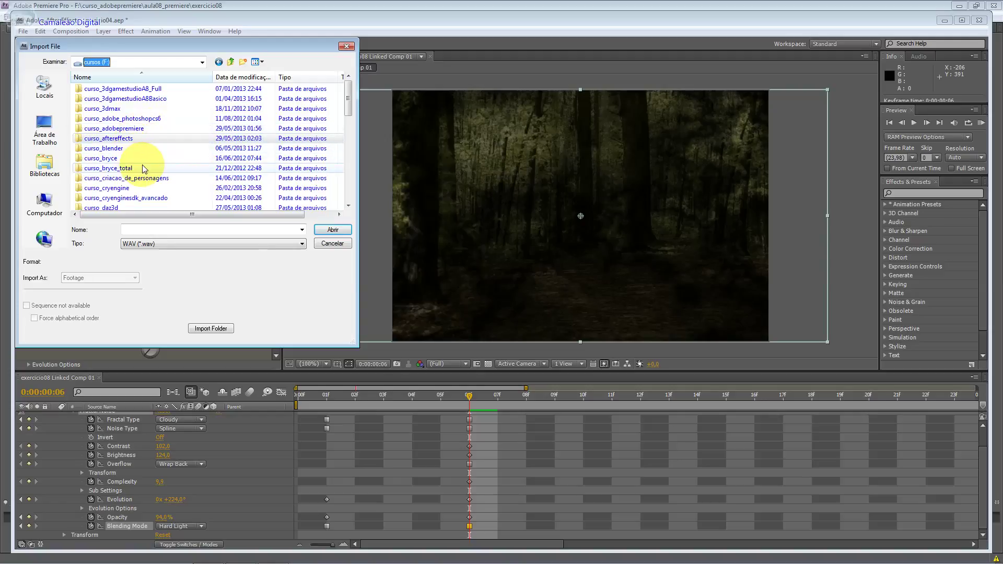
Center the import window and browse through the course folders on drive F.
left_click_drag(190, 46, 376, 124)
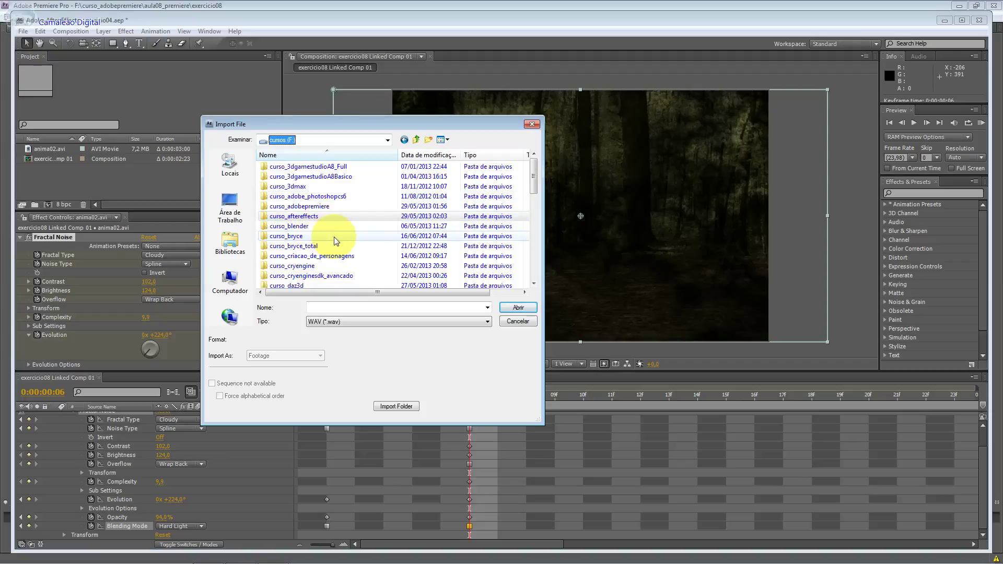
left_click(337, 256)
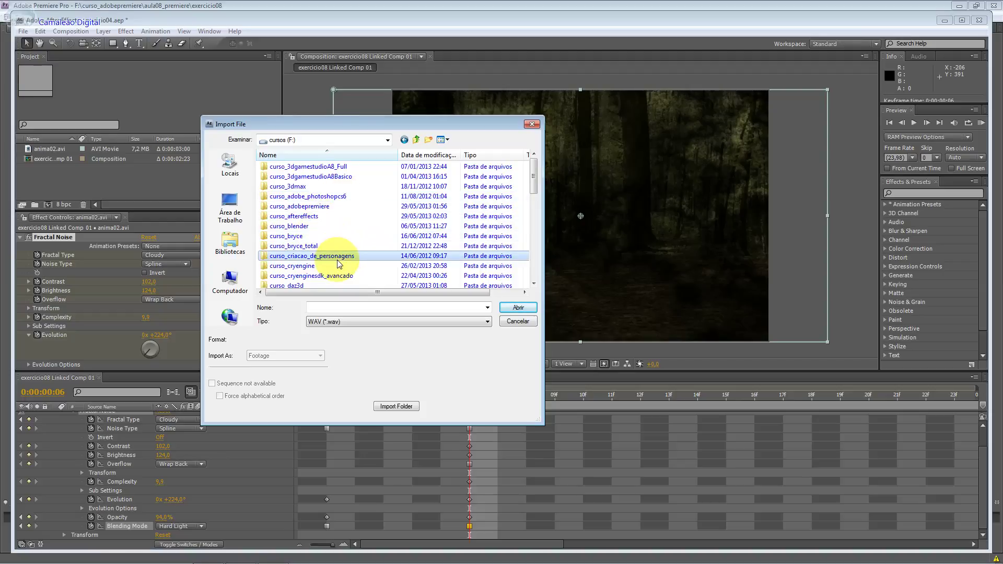
left_click(331, 217)
scroll(335, 234, "down", 2)
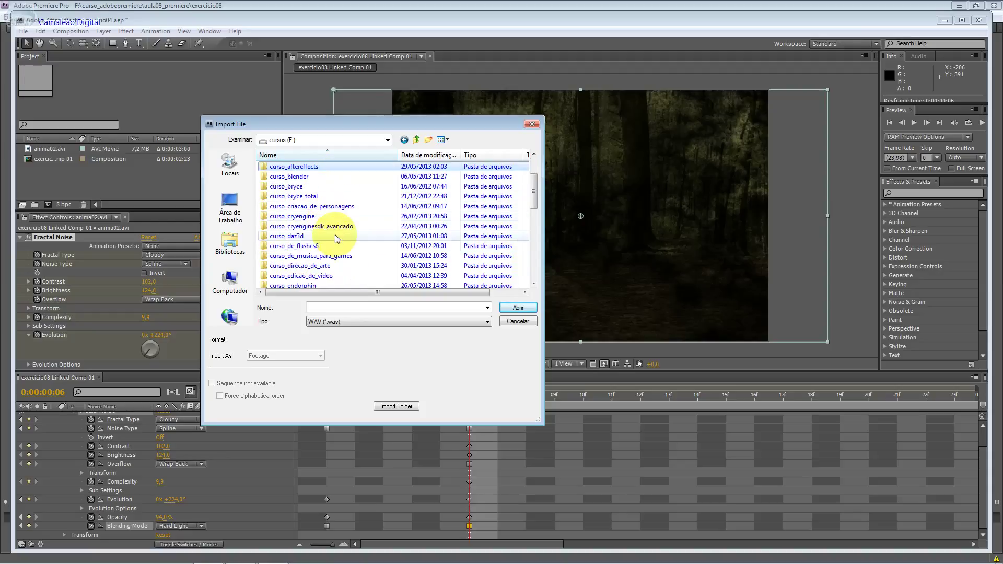
left_click(343, 264)
scroll(343, 263, "down", 1)
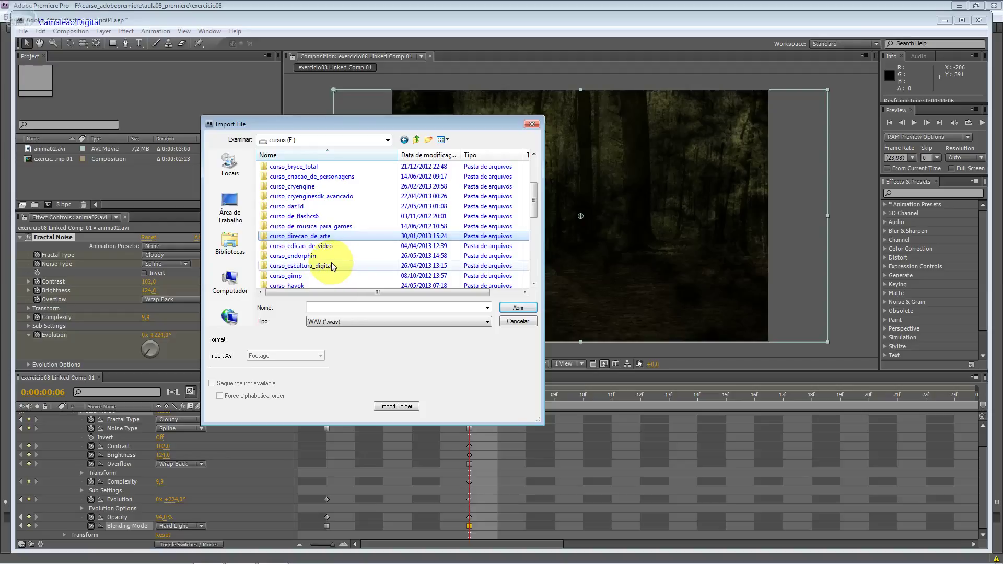
scroll(333, 270, "down", 2)
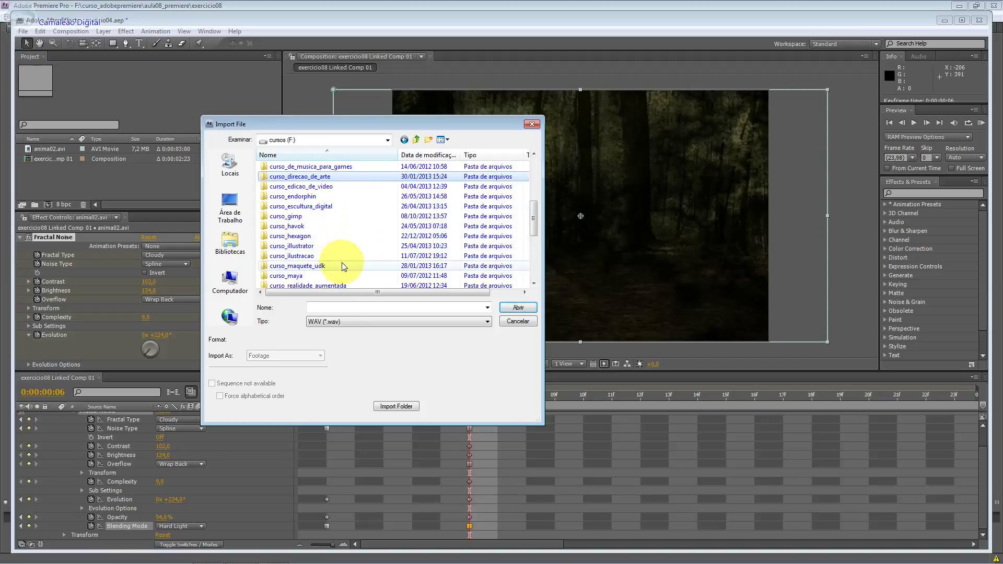
left_click(342, 262)
Open curso_sonoplastia_adobeaudition > aula06_audition and import theroom.wav.
scroll(341, 263, "down", 2)
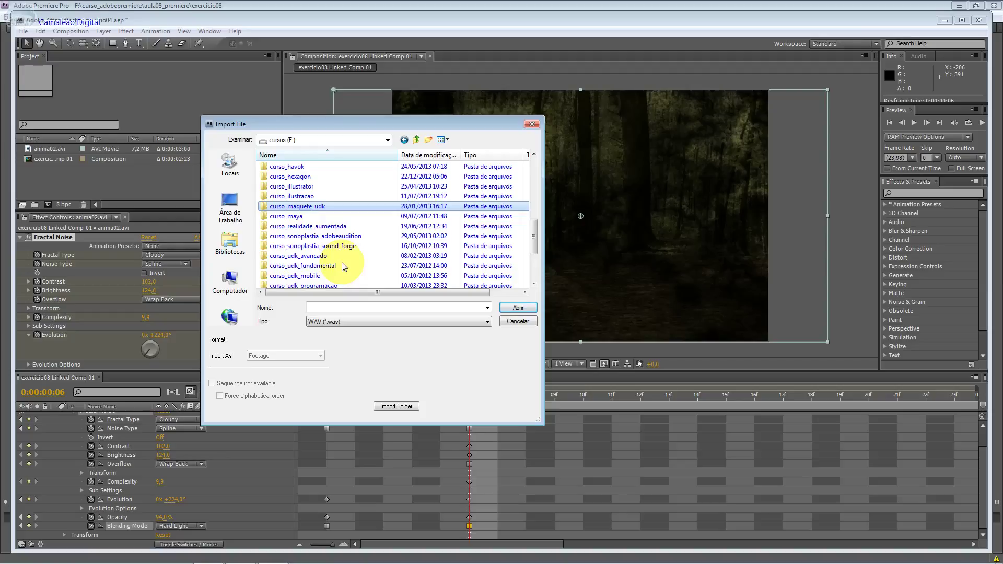
scroll(344, 267, "down", 1)
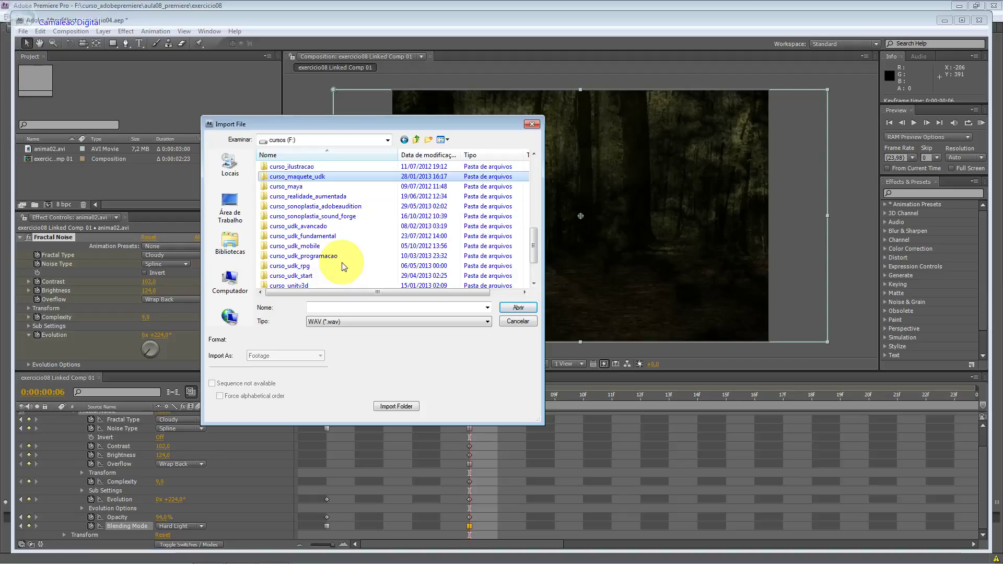
scroll(345, 258, "down", 2)
scroll(340, 256, "up", 1)
scroll(340, 255, "up", 1)
scroll(342, 254, "up", 1)
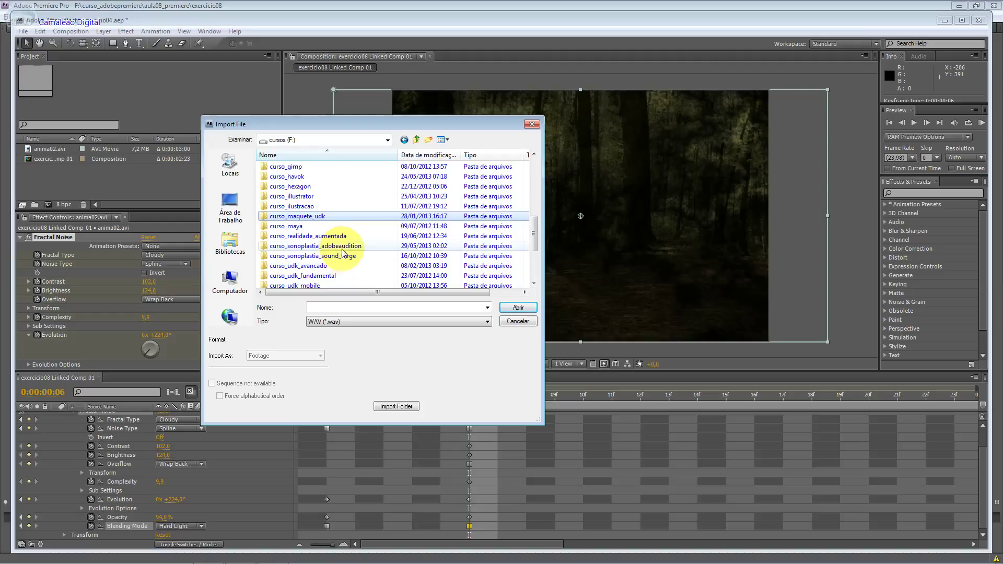
double_click(342, 249)
left_click(321, 216)
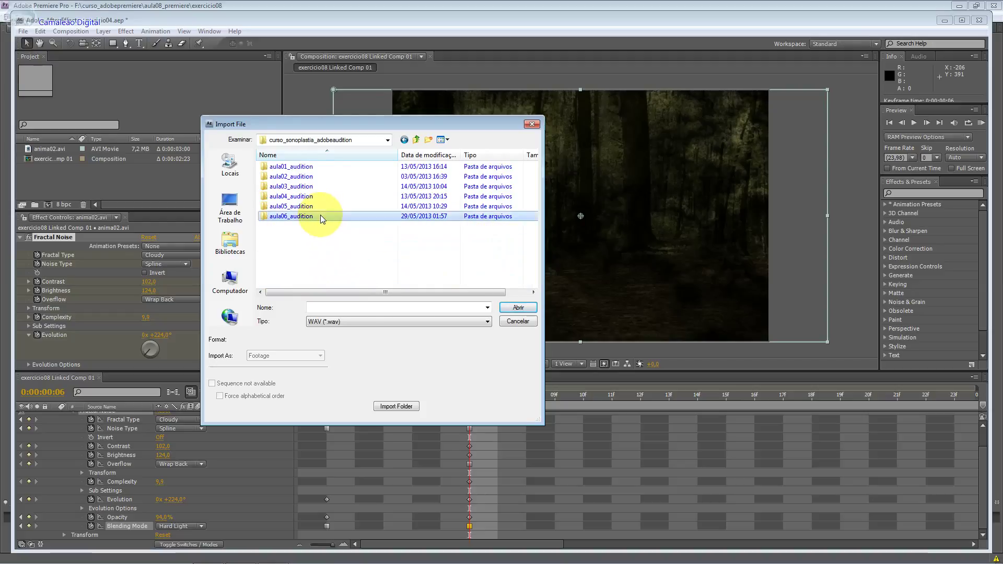
double_click(321, 215)
left_click(285, 167)
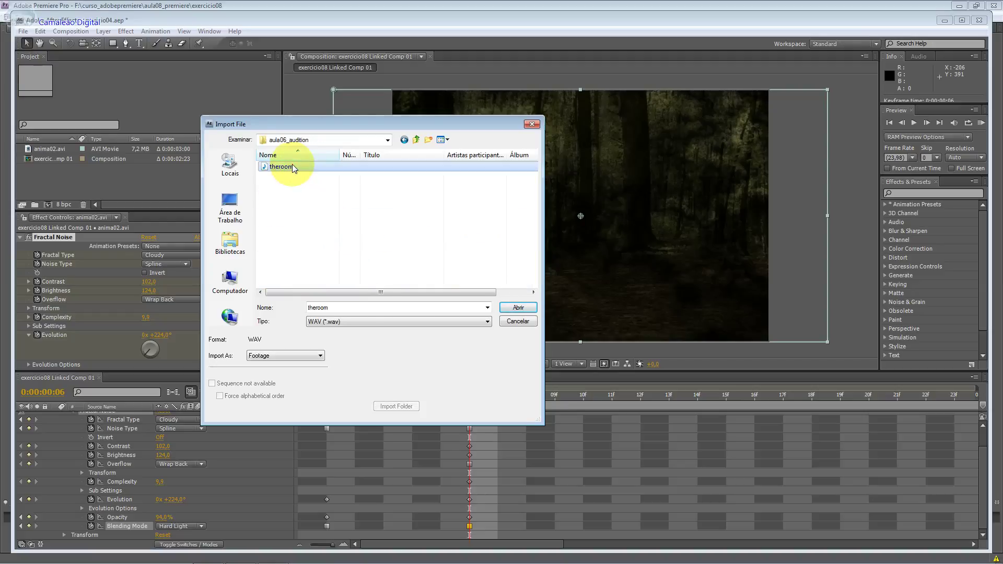
double_click(292, 167)
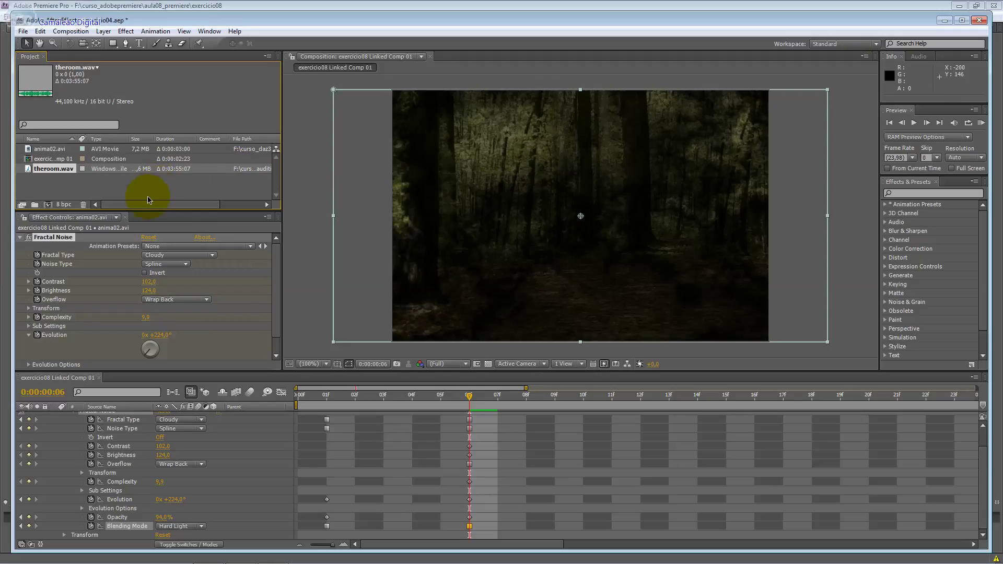
Collapse anima02.avi's properties and drop theroom.wav into the timeline as layer 2 below it.
left_click_drag(54, 169, 478, 223)
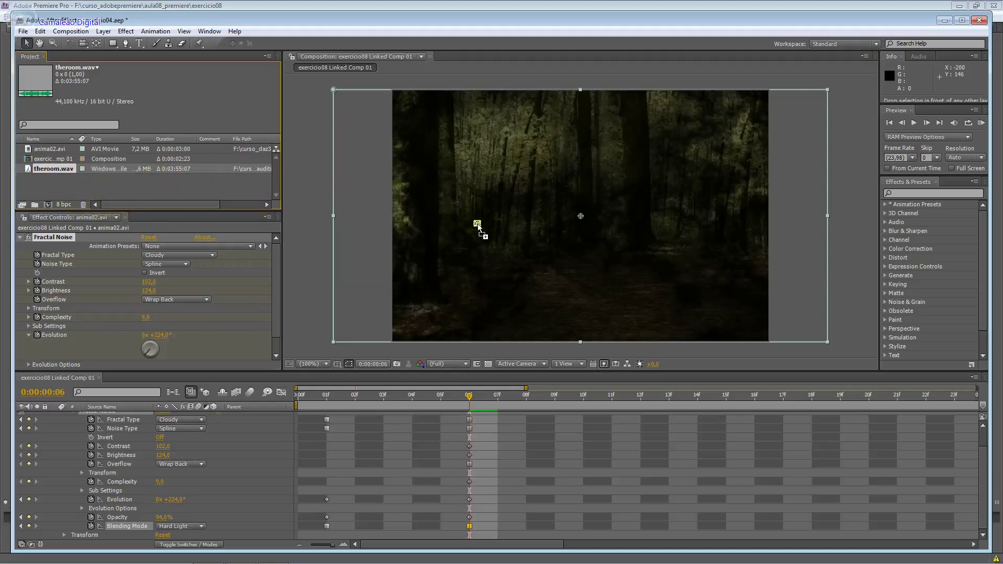
left_click_drag(471, 233, 47, 170)
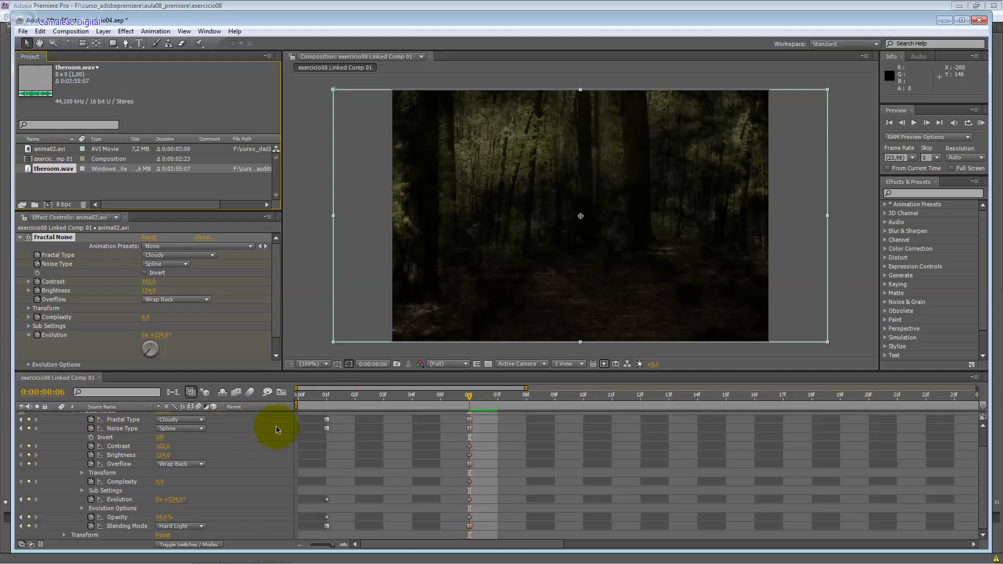
scroll(268, 432, "up", 2)
left_click(55, 416)
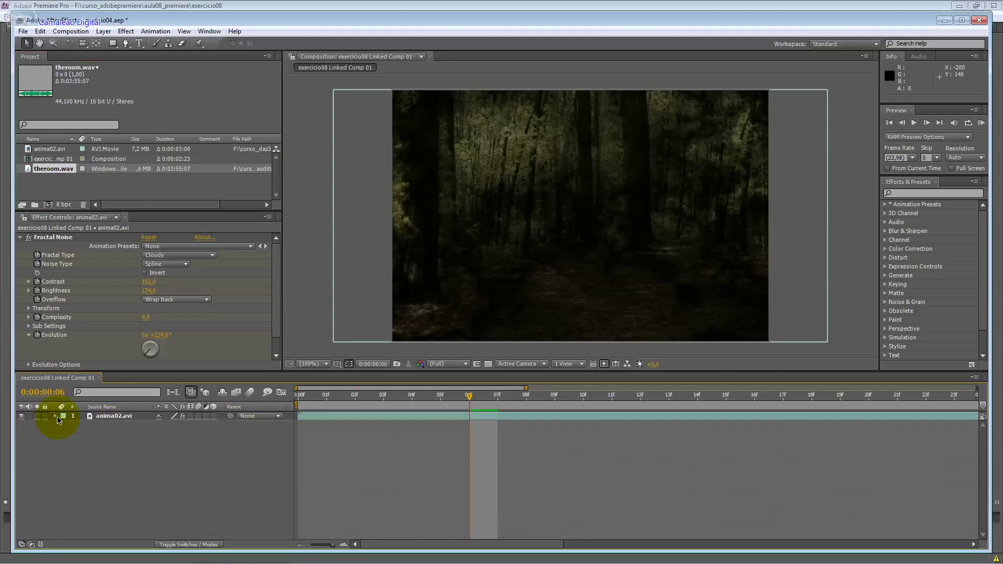
left_click_drag(53, 168, 106, 443)
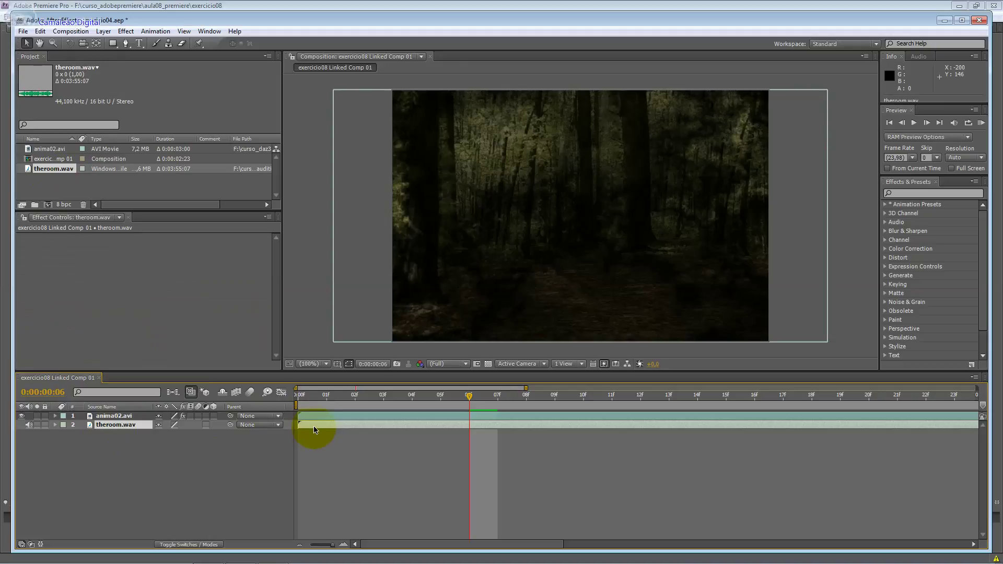
Apply Effect > Audio > Stereo Mixer to theroom.wav and expand its properties in the timeline.
left_click(125, 32)
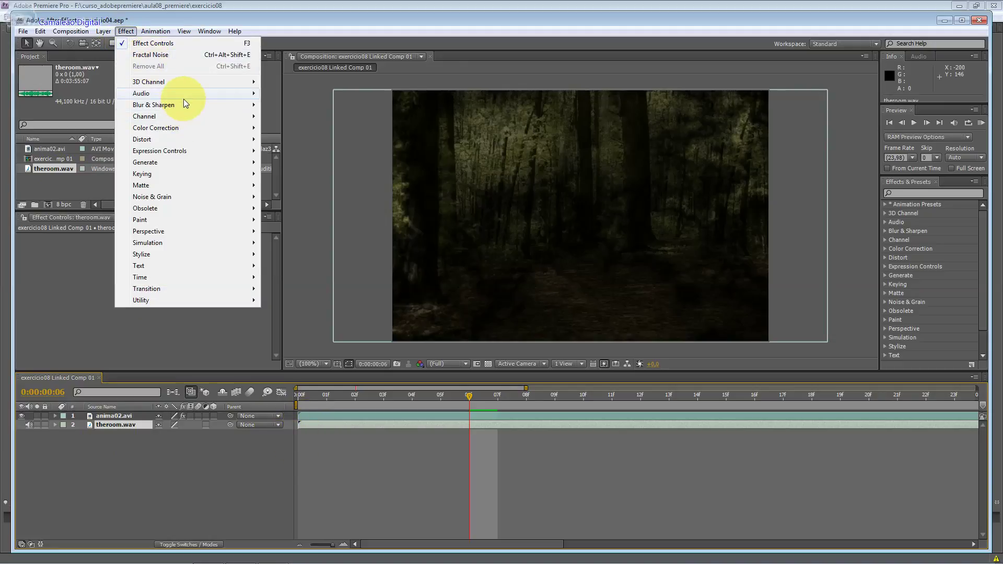
mouse_move(184, 97)
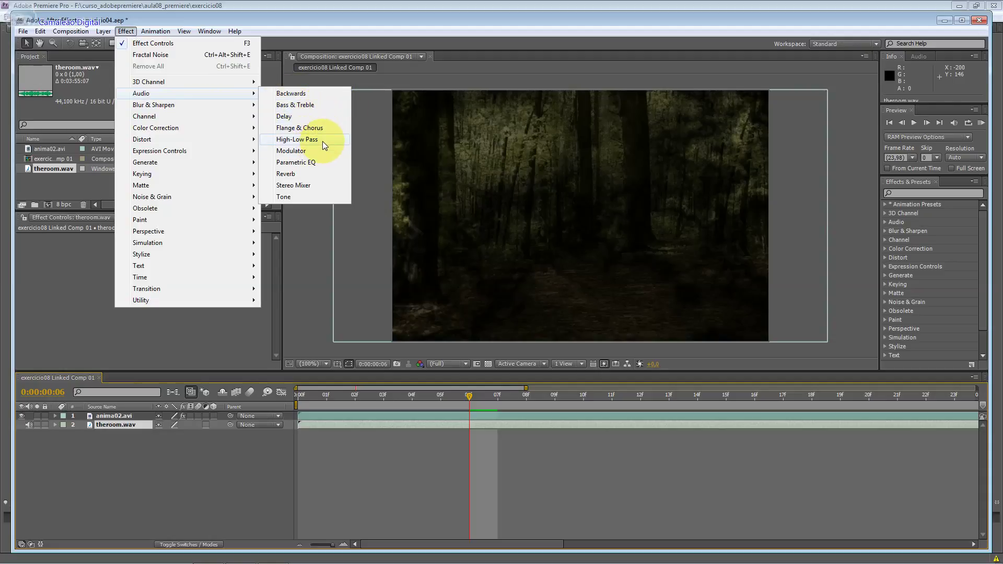
left_click(314, 187)
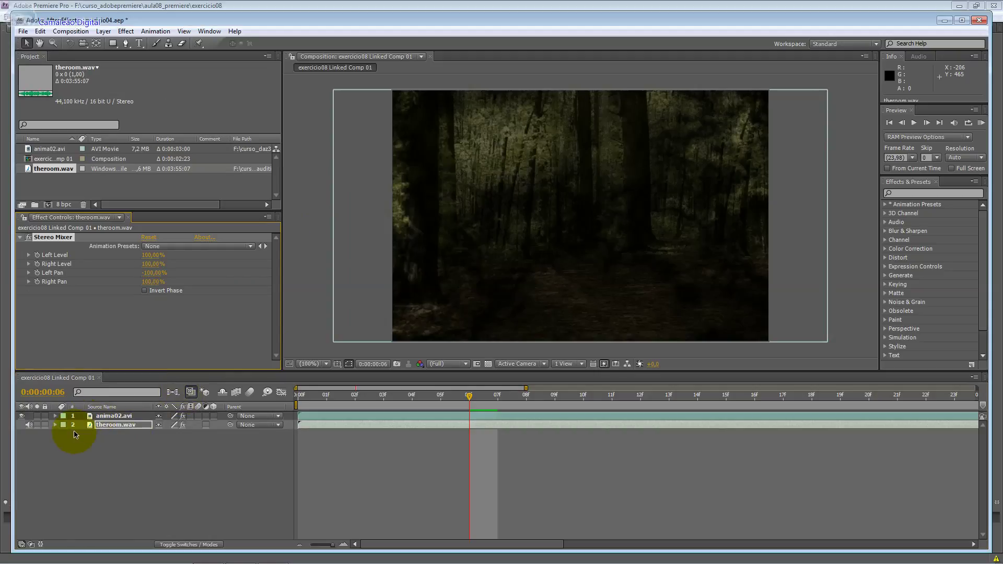
left_click(55, 425)
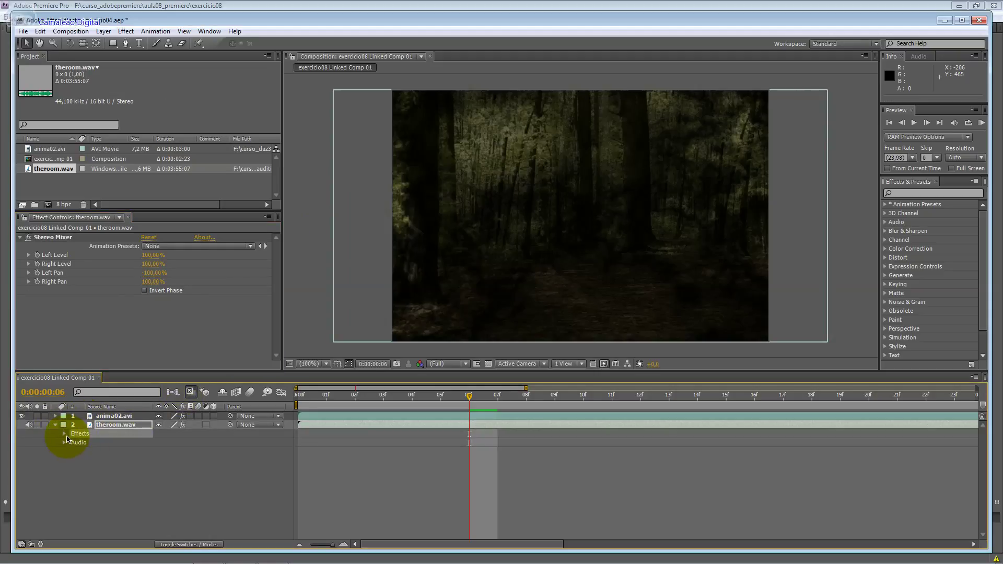
left_click(64, 435)
left_click(73, 443)
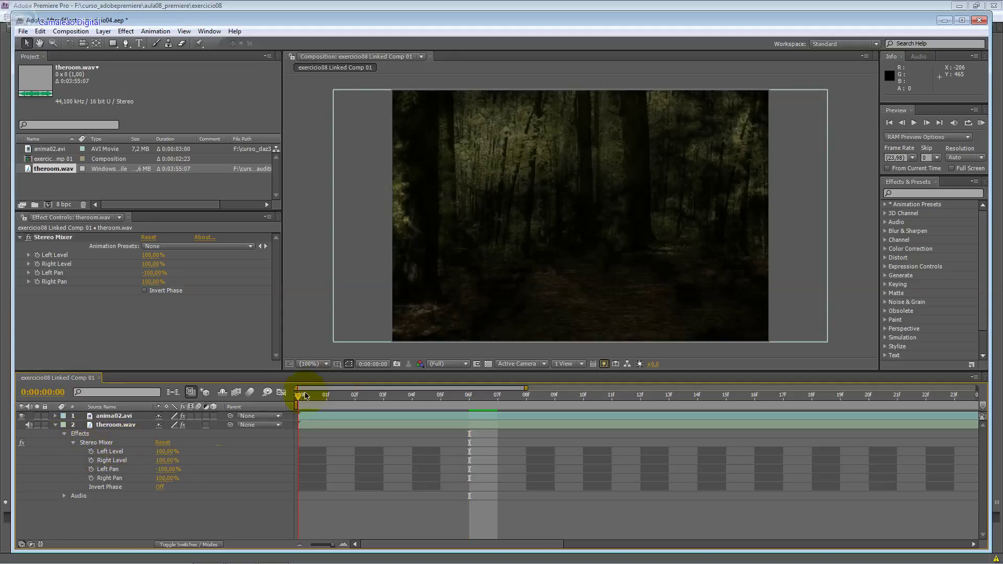
At frame 0, add keyframes for Stereo Mixer's Left/Right Level and Left/Right Pan.
left_click(298, 394)
left_click(91, 451)
left_click(91, 460)
left_click(91, 469)
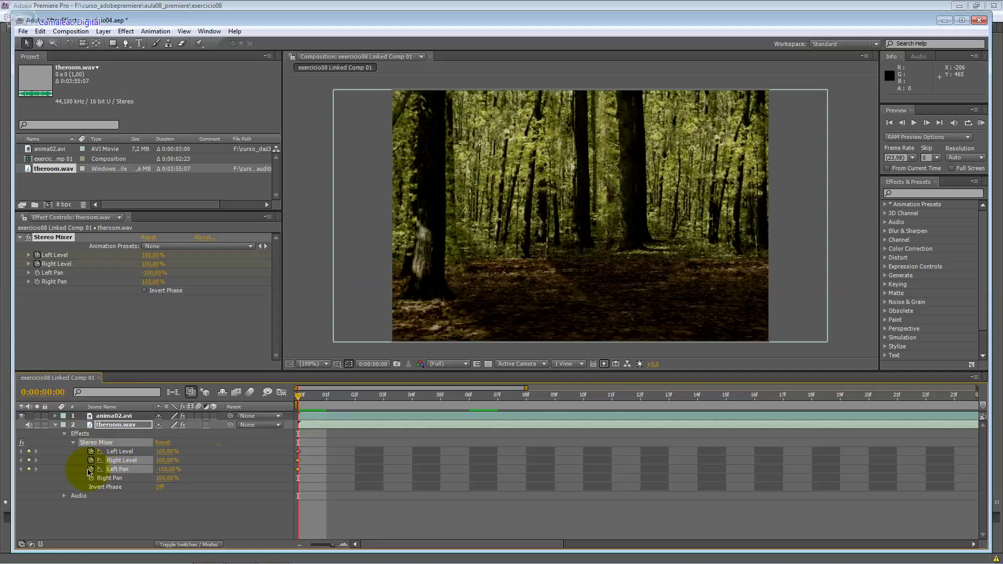
left_click(91, 478)
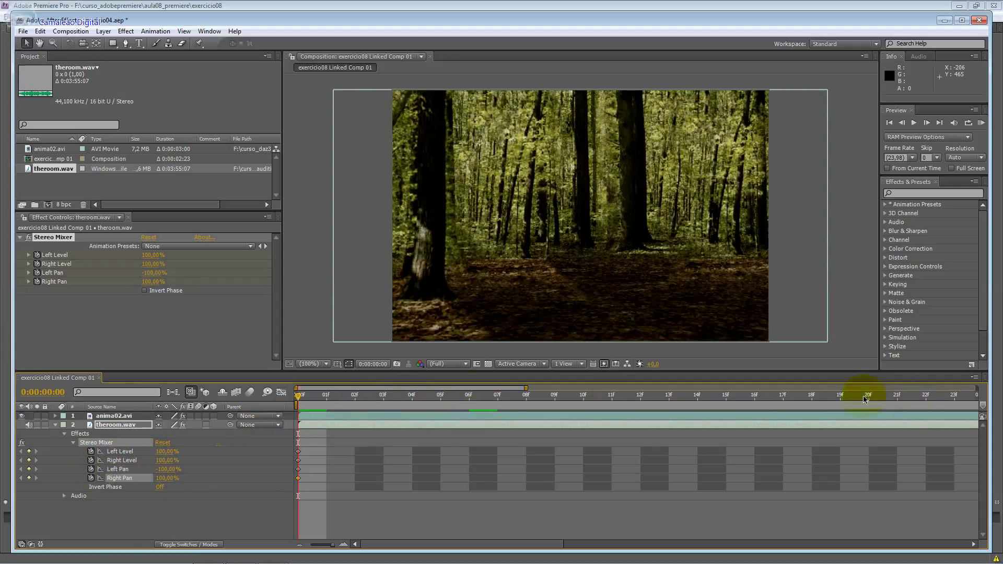
At 0:00:02:21, swap the pans to 100%/-100% and fade both levels to 0%.
left_click(811, 395)
left_click_drag(333, 545, 311, 547)
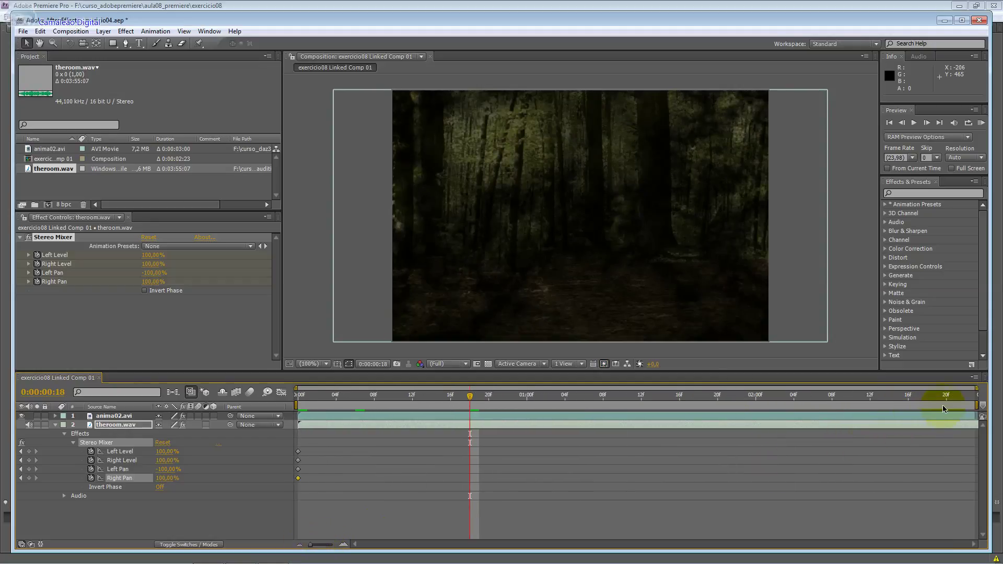
left_click(956, 400)
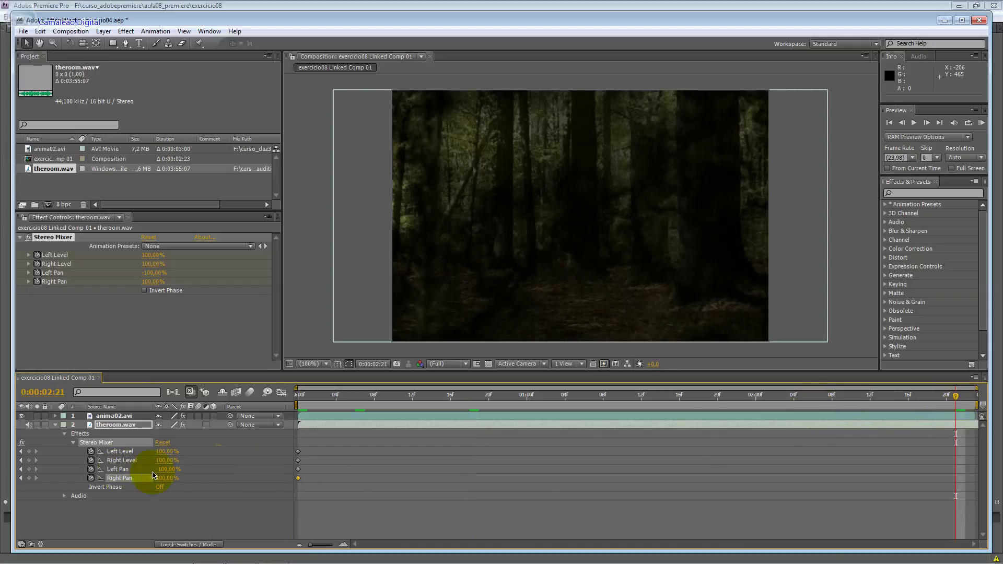
left_click_drag(167, 469, 258, 469)
left_click_drag(167, 478, 27, 471)
left_click_drag(161, 452, 103, 447)
left_click_drag(167, 460, 114, 460)
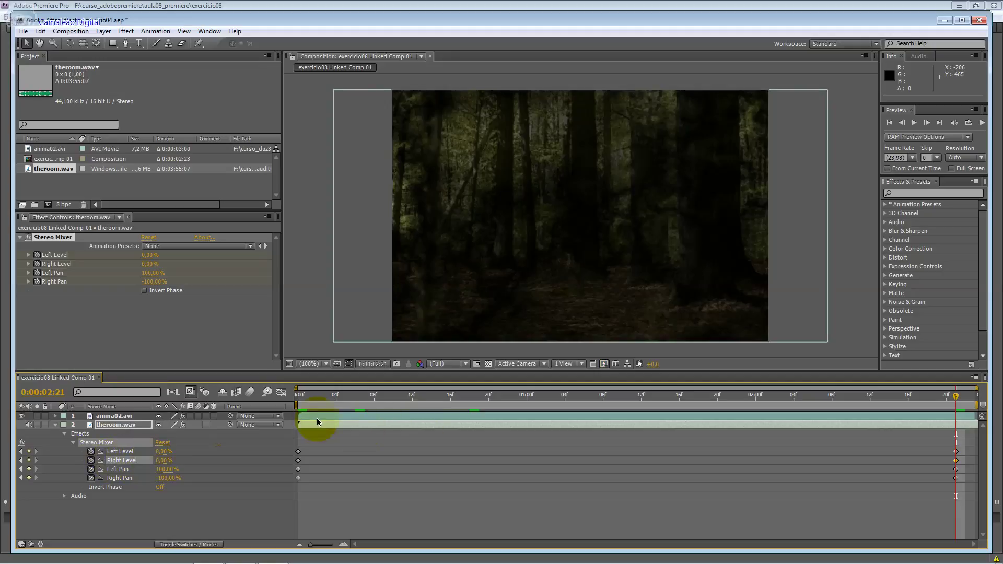
left_click(297, 395)
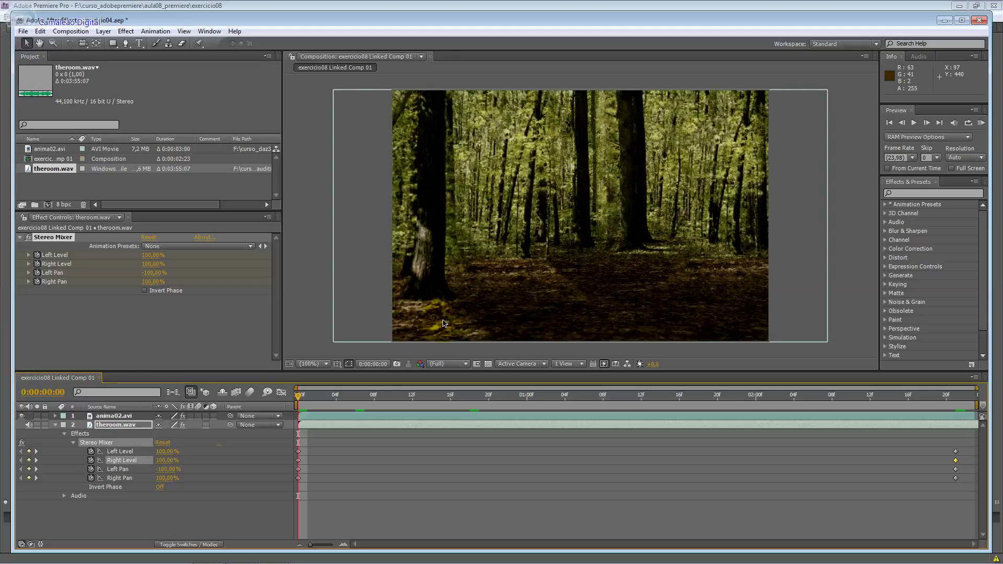
Deselect the layer, preview the composition with Spacebar, and return the time near the start.
left_click(680, 443)
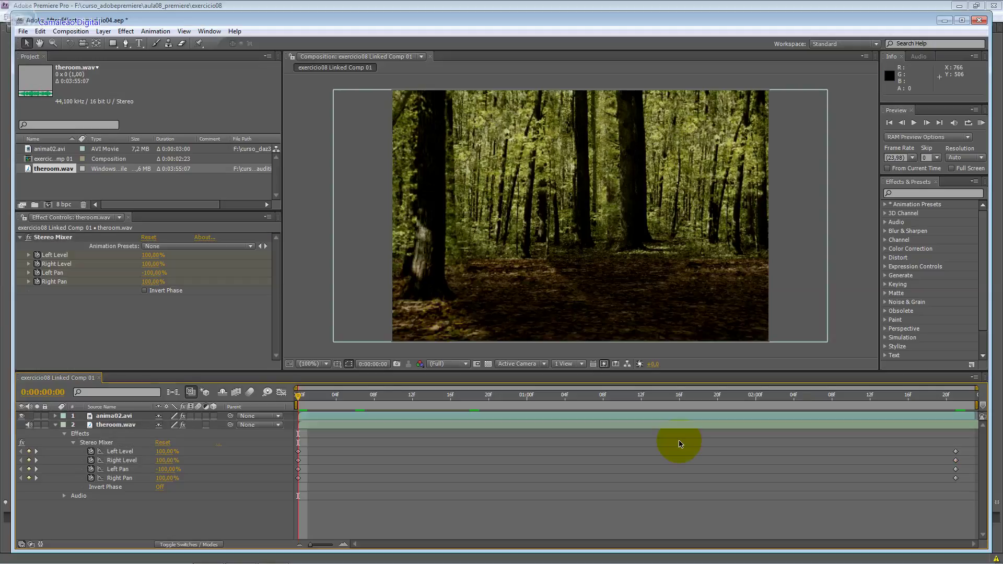
key("space")
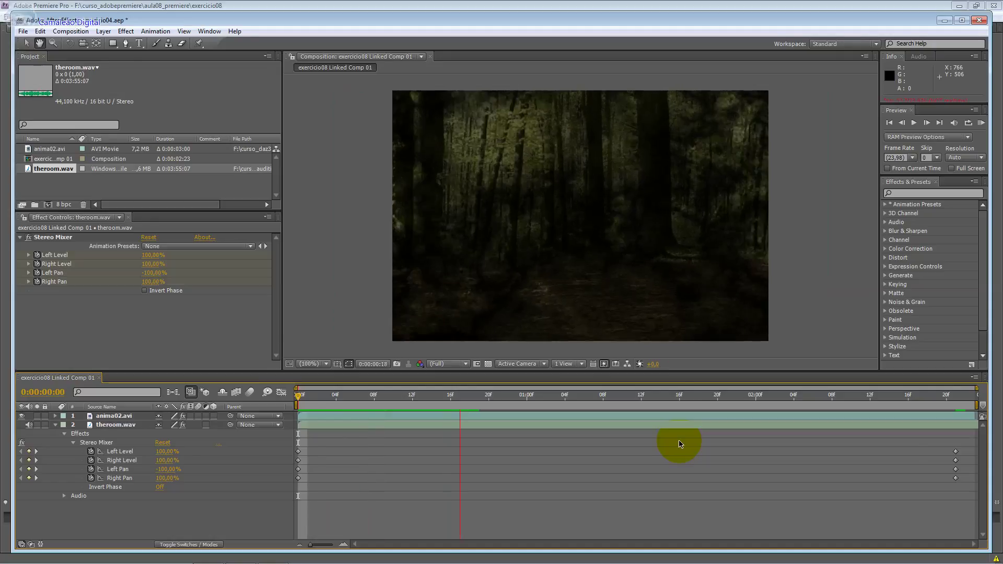
left_click(307, 400)
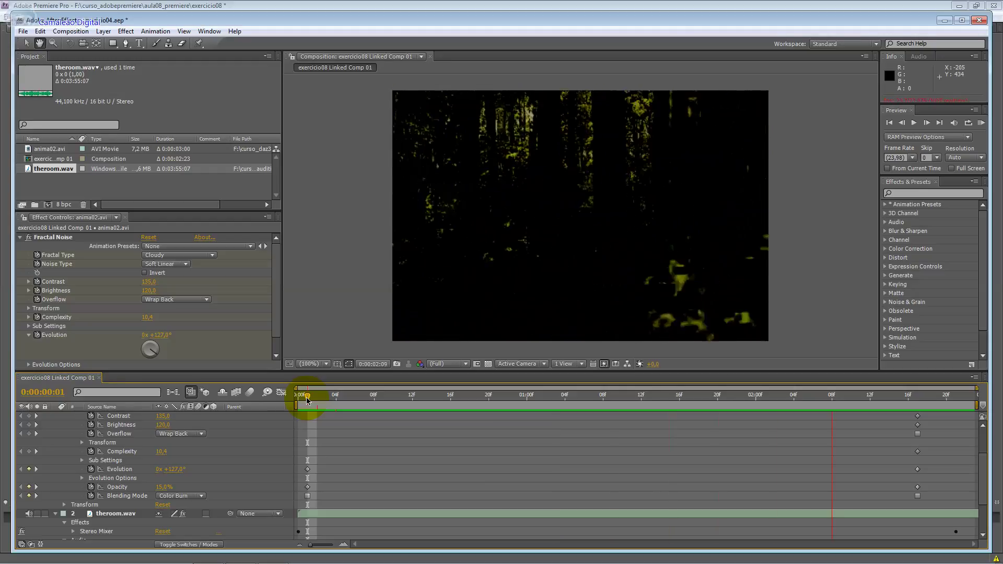
Move theroom.wav's +4.17 dB Audio Levels keyframe to the comp start, then switch to Premiere Pro.
key("space")
key("space")
scroll(316, 519, "down", 3)
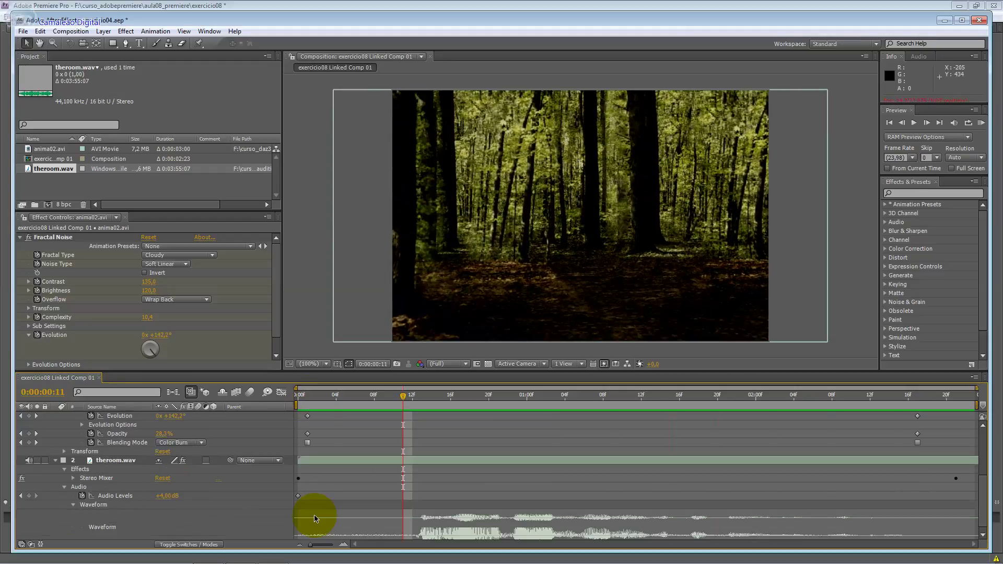
scroll(316, 518, "down", 1)
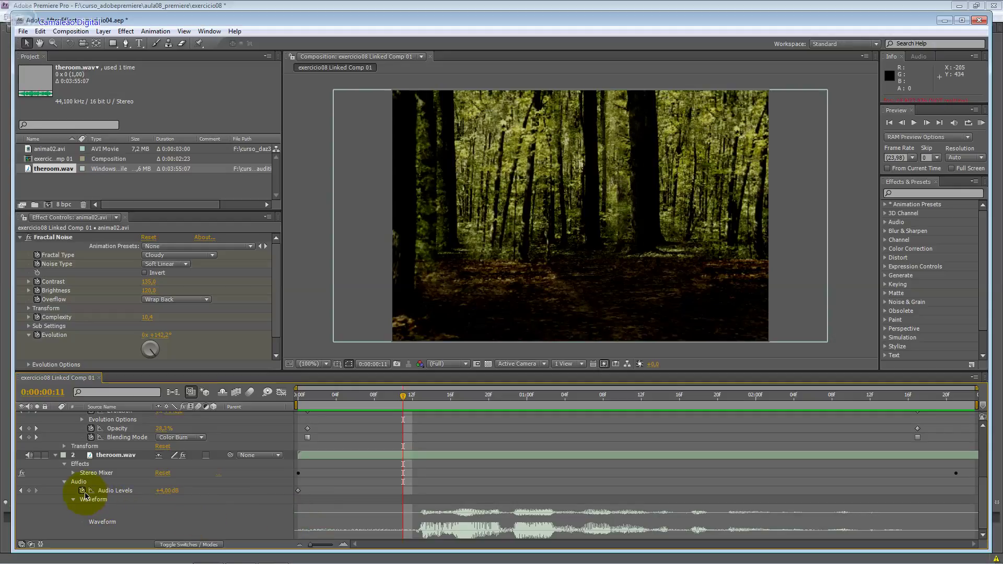
left_click_drag(165, 491, 167, 490)
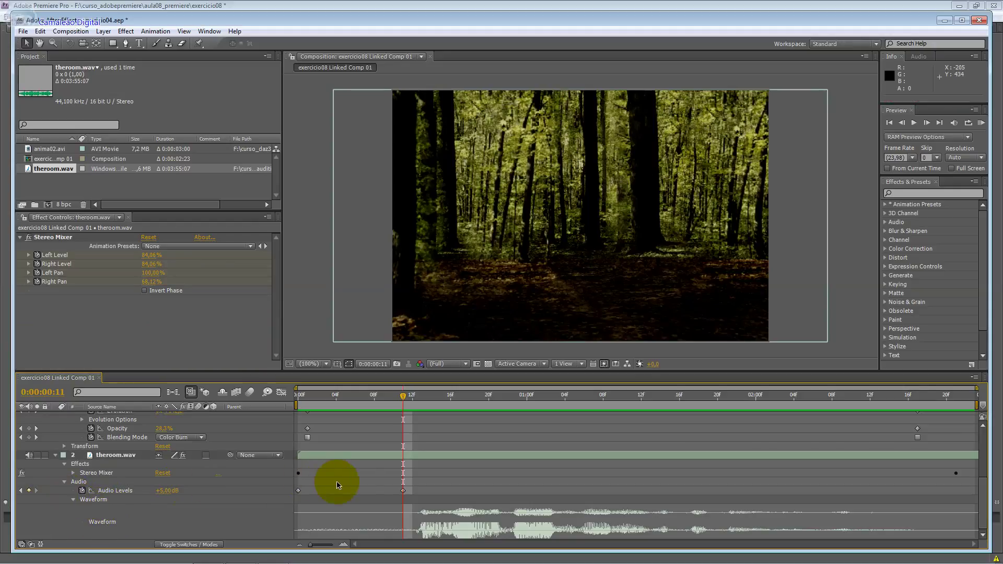
left_click(403, 490)
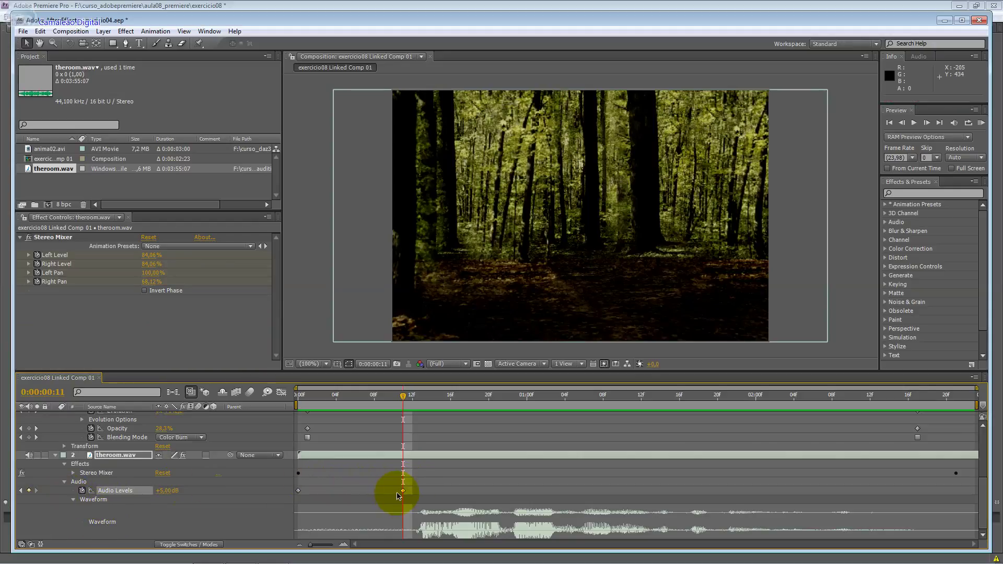
mouse_move(403, 491)
left_mouse_down()
mouse_move(939, 491)
mouse_move(918, 490)
left_mouse_up()
left_click(313, 490)
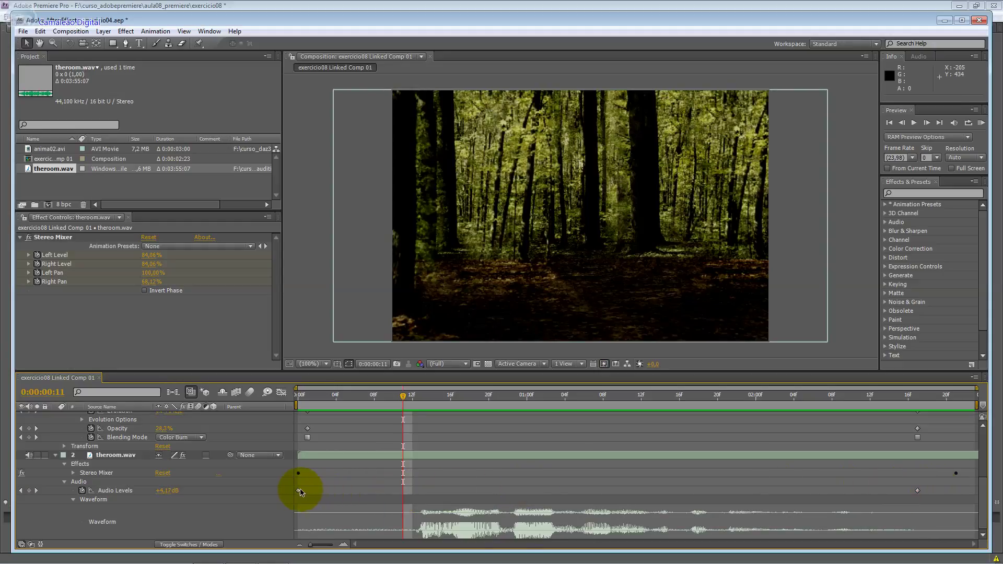
left_click(299, 491)
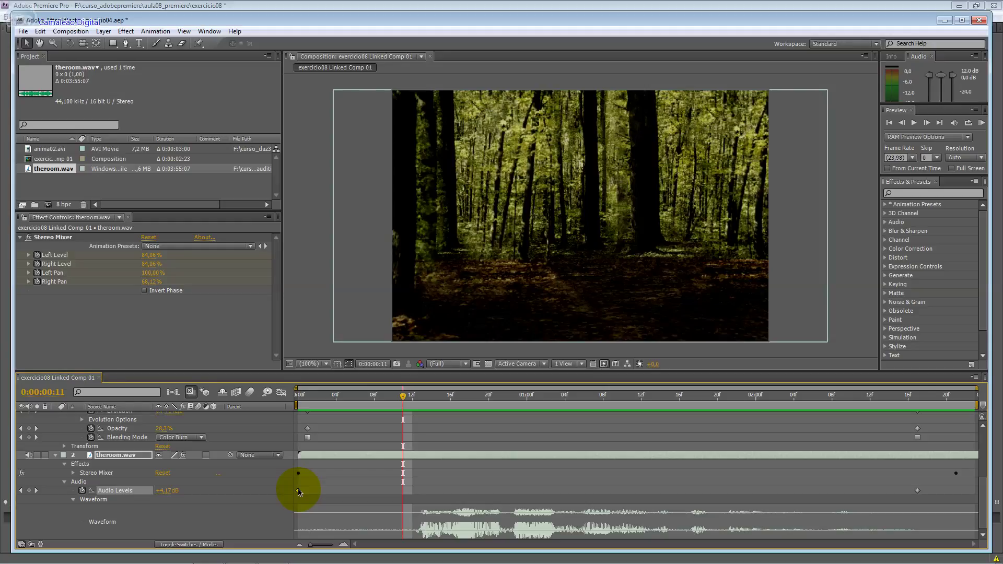
key("alt+Tab")
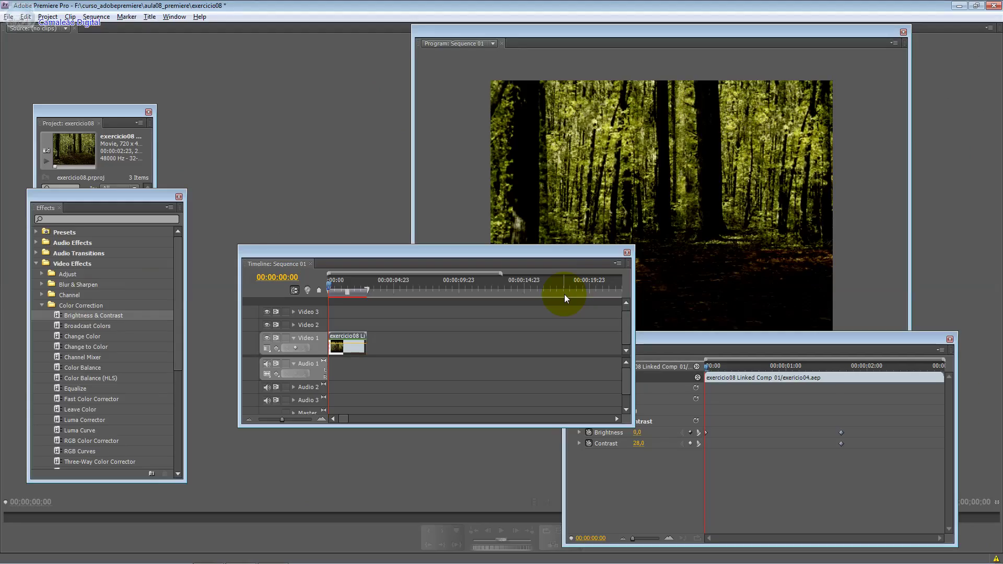
Scrub Sequence 01 through the first two seconds to check the darkened linked forest comp.
key("alt+Tab")
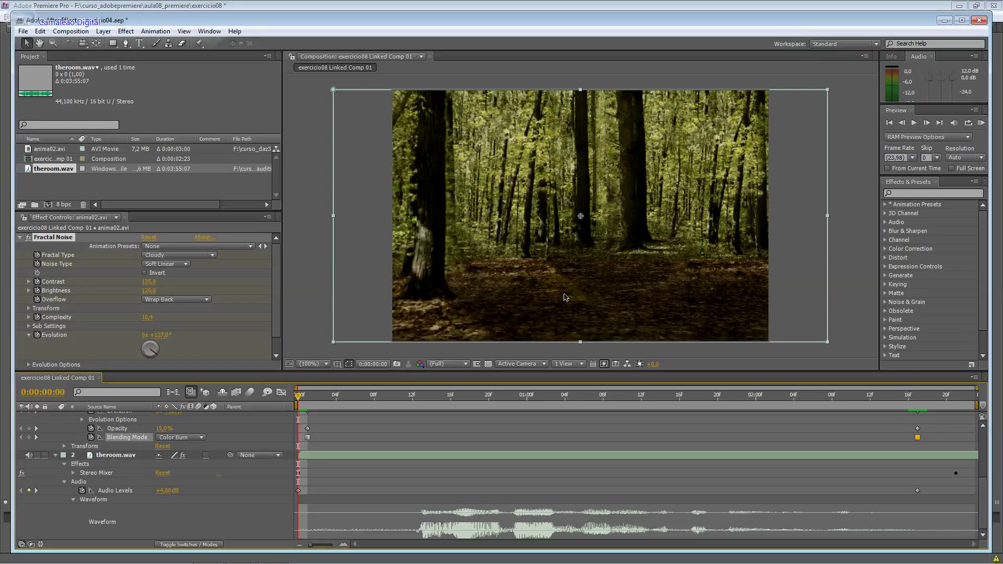
key("alt+Tab")
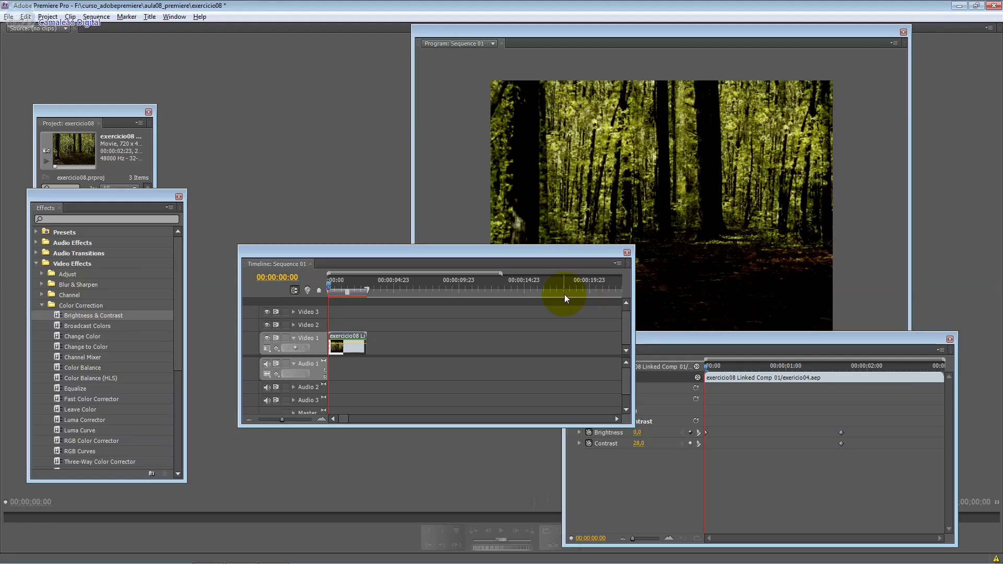
left_click_drag(336, 292, 344, 293)
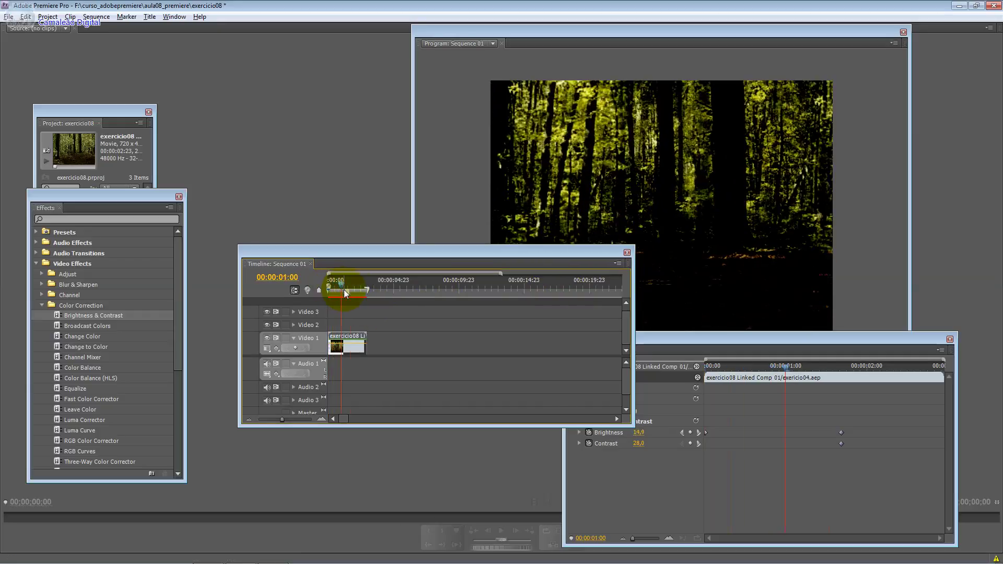
left_click_drag(345, 293, 368, 294)
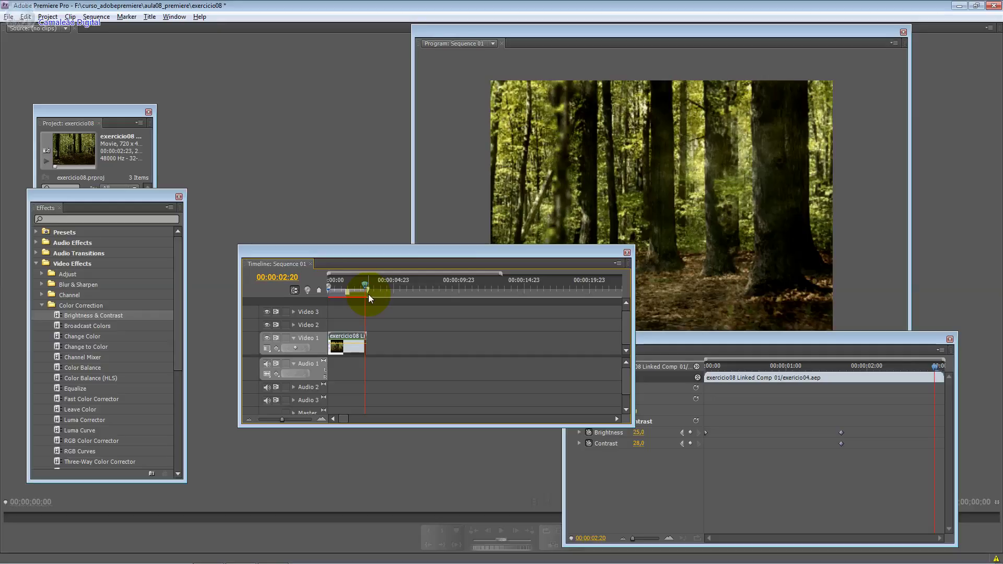
left_click(8, 17)
Import theroom.wav from cursos (F:) > curso_sonoplastia_adobeaudition > aula06_audition and select it.
left_click(29, 206)
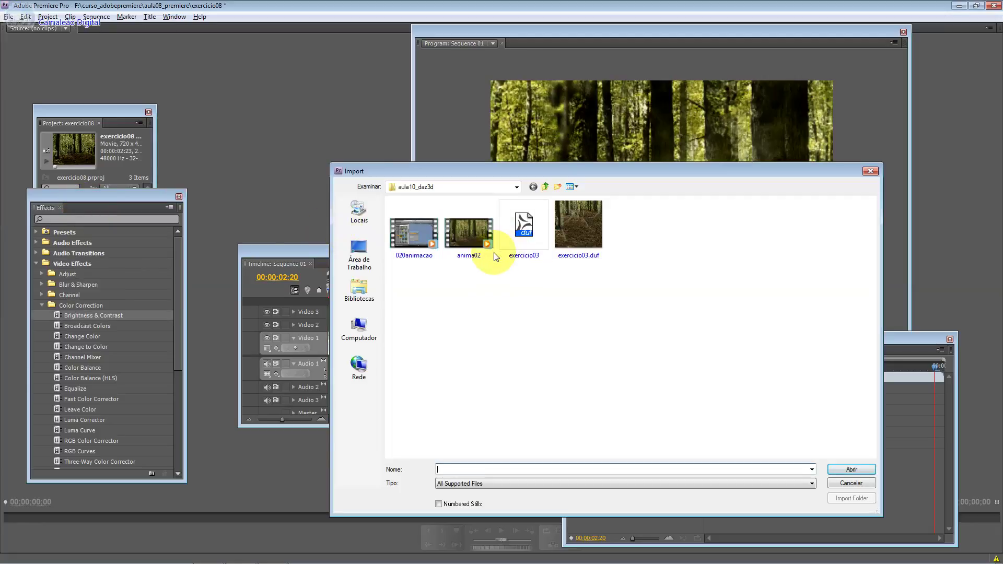
left_click(458, 186)
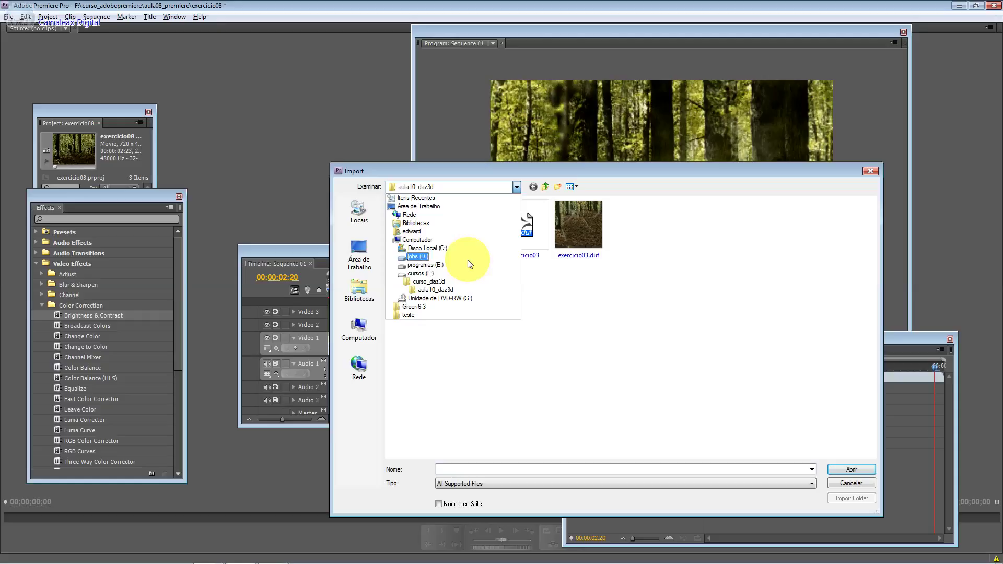
left_click(432, 273)
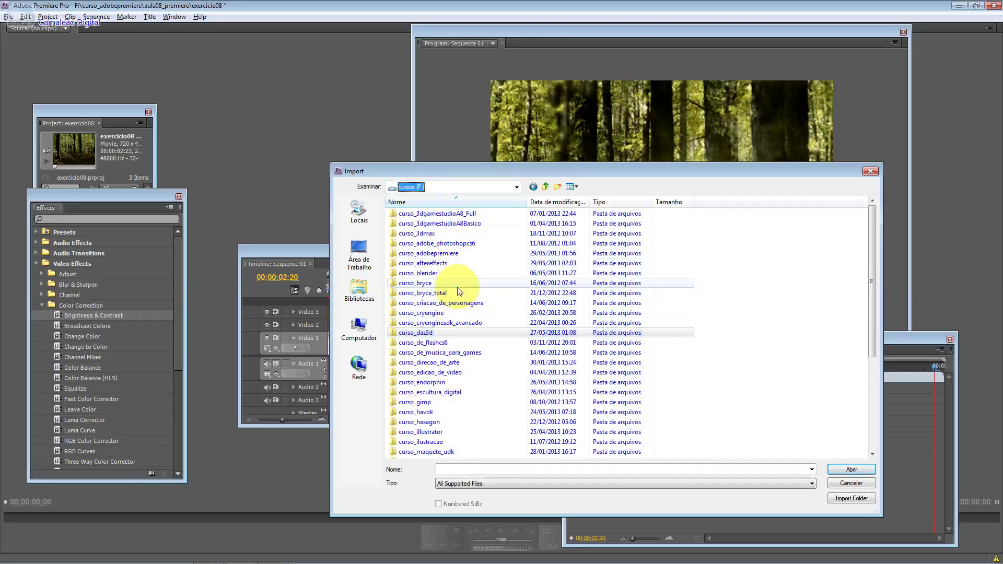
left_click(481, 353)
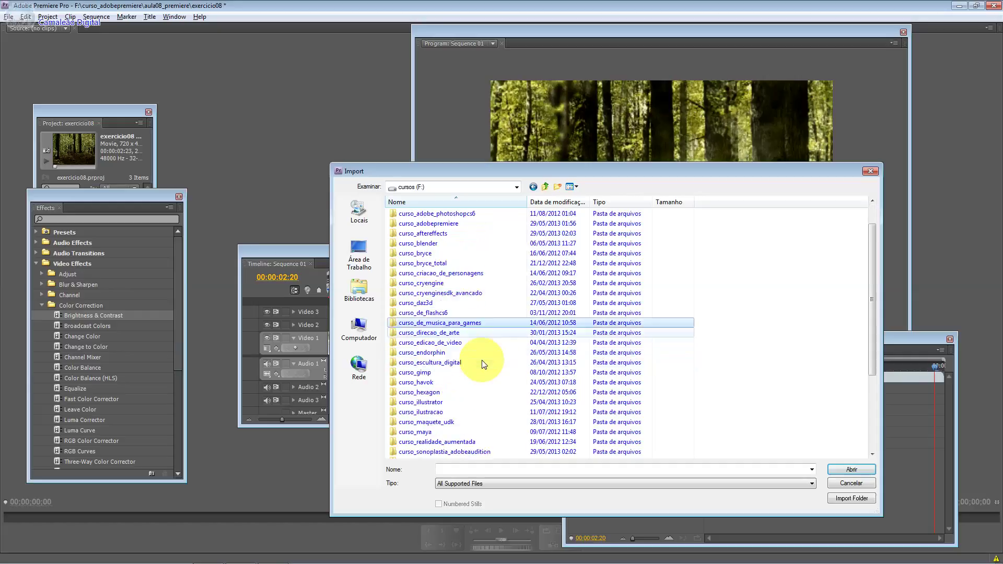
scroll(418, 417, "down", 2)
double_click(418, 422)
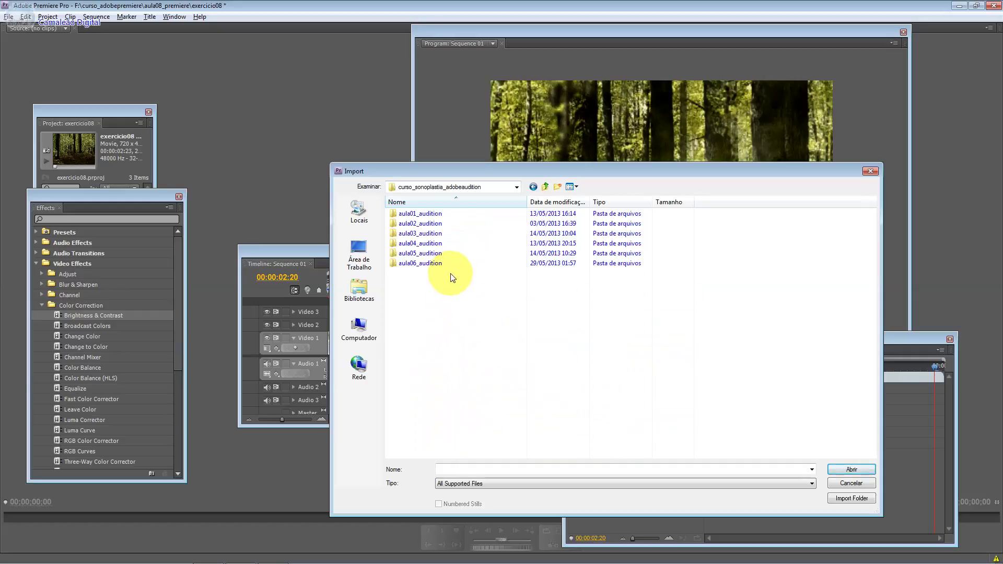
double_click(446, 263)
double_click(410, 225)
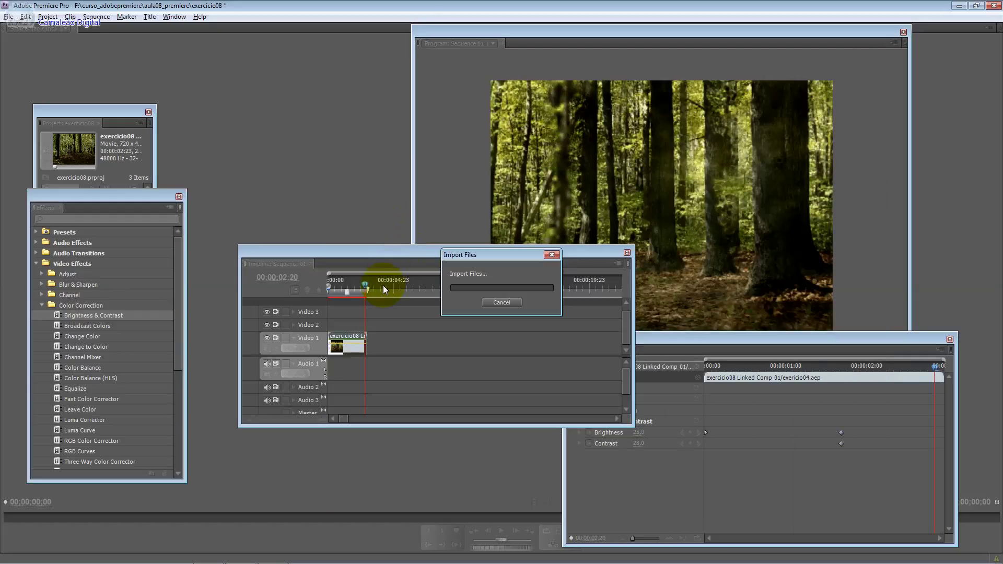
left_click(92, 248)
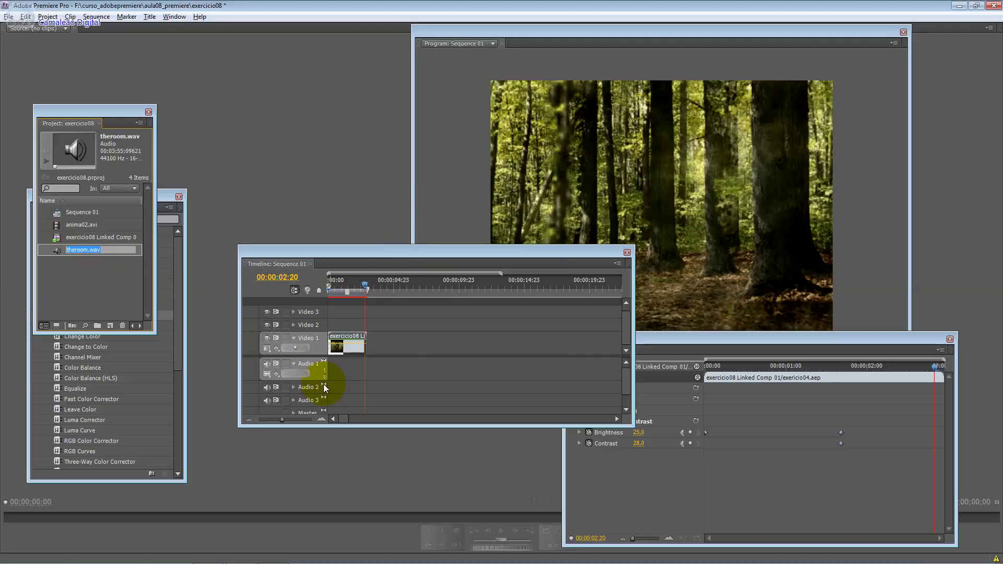
left_click(61, 249)
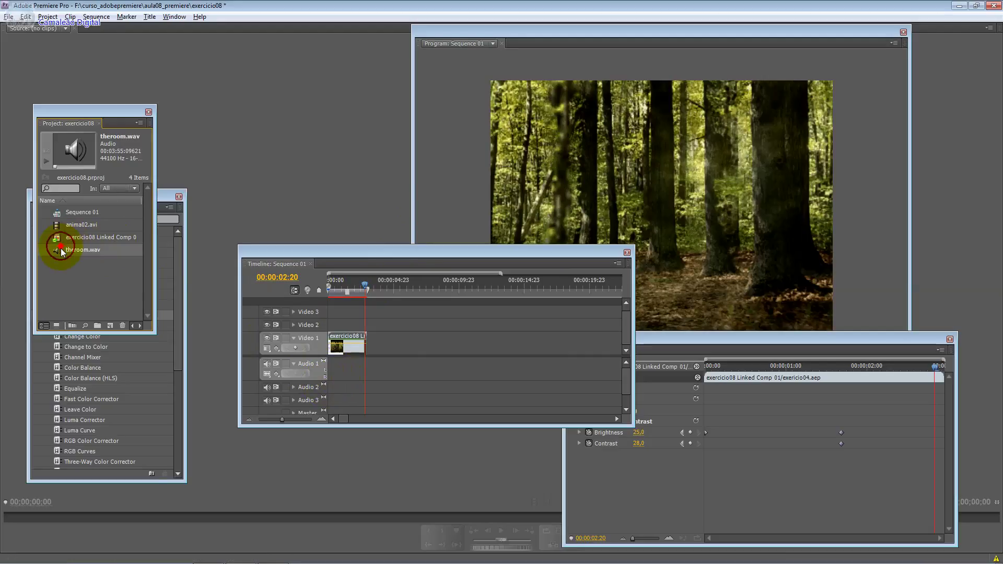
mouse_move(62, 249)
left_mouse_down()
mouse_move(324, 370)
mouse_move(389, 346)
left_mouse_up()
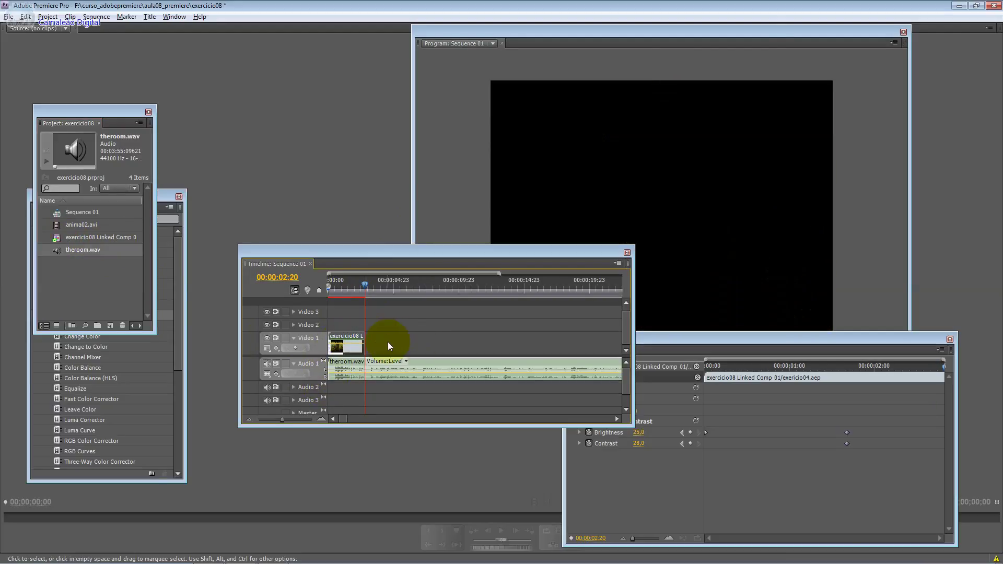
left_click(330, 324)
left_click_drag(329, 369, 339, 369)
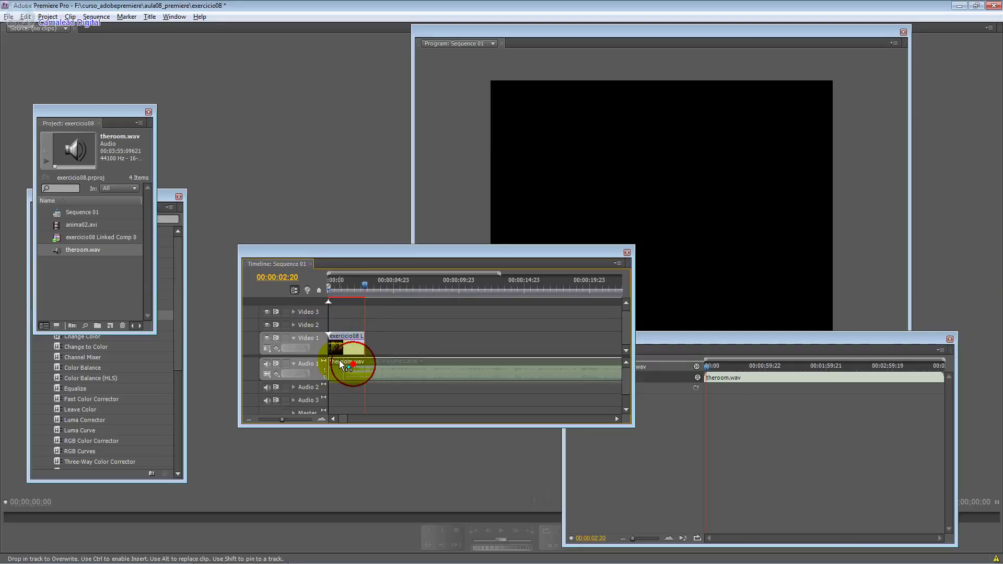
left_click(330, 318)
left_click(332, 286)
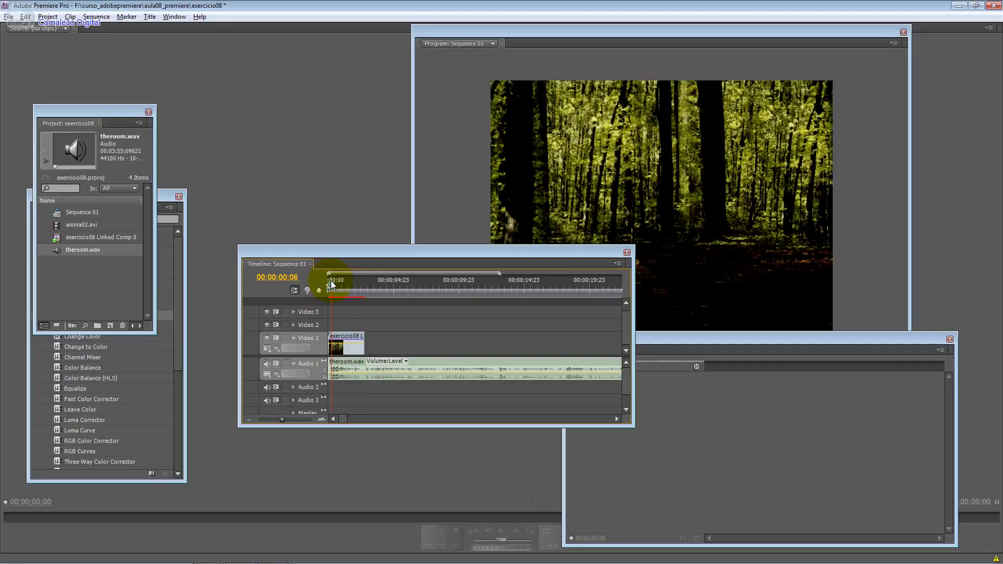
key("space")
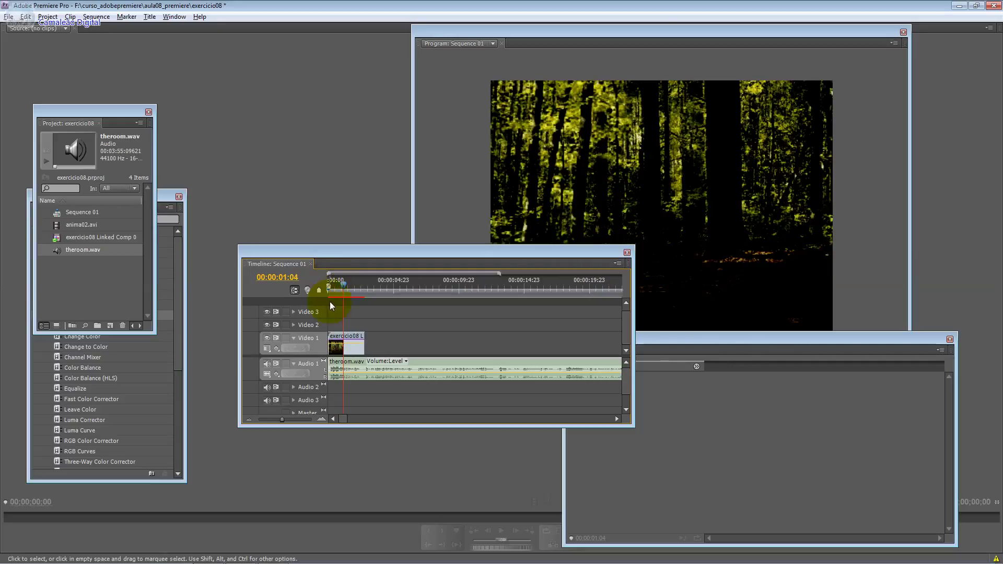
left_click(448, 365)
key("Delete")
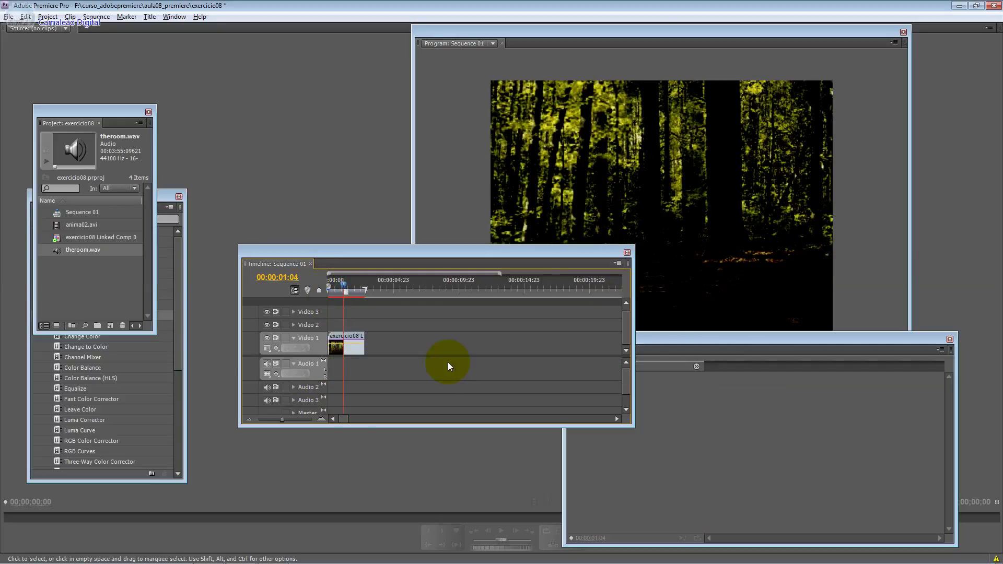
left_click(105, 251)
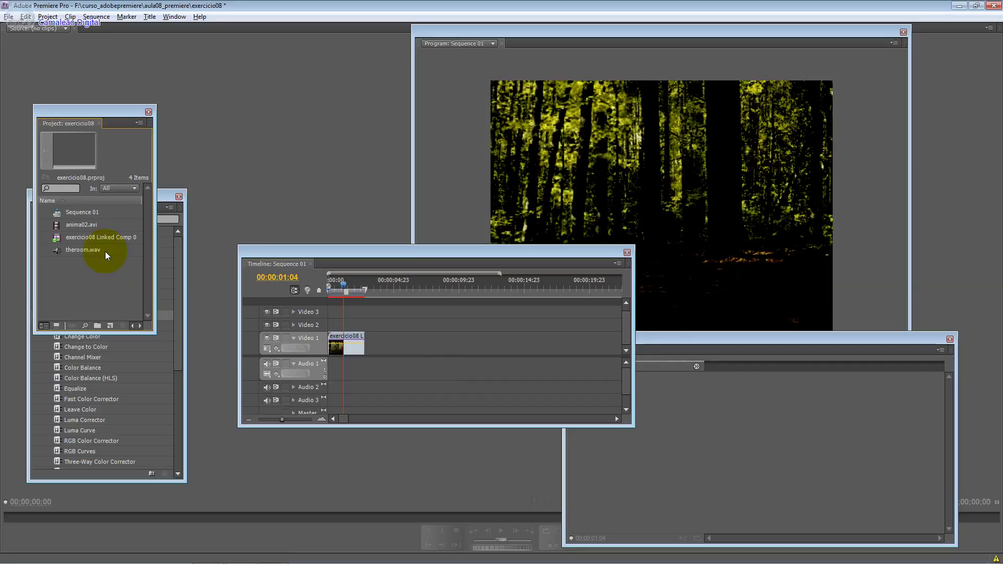
Delete theroom.wav from the Premiere Pro project.
left_click(86, 249)
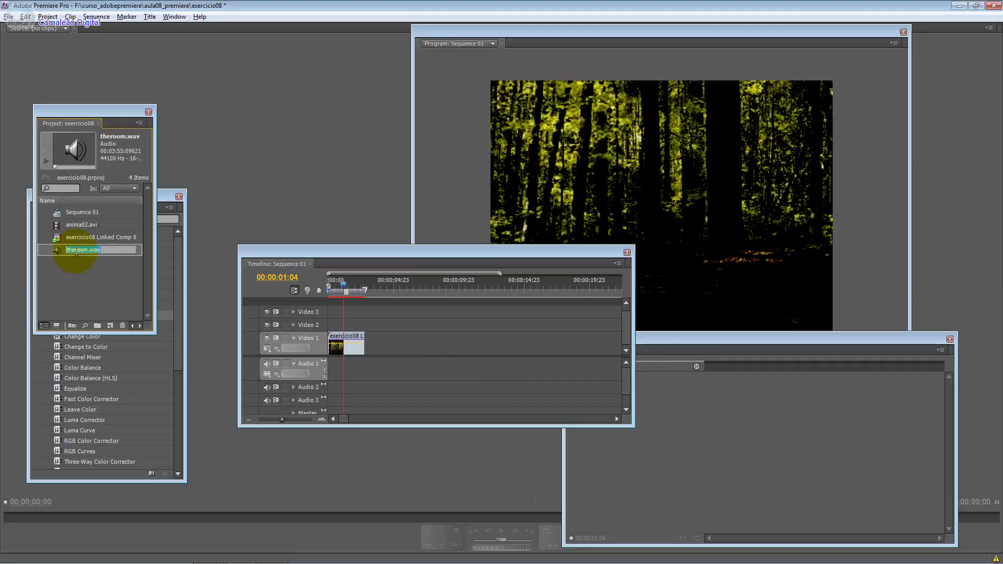
left_click(46, 263)
left_click(52, 251)
key("Delete")
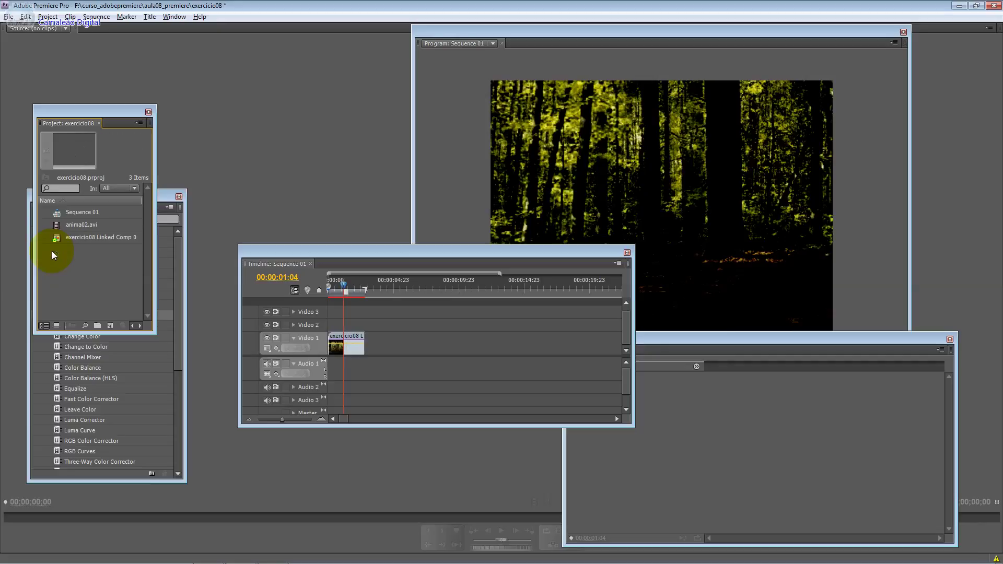
Import Music Theme_V2 - Extended.wav from D:\camaleaodigital\camaleao_analisa12 into the Project panel.
left_click(8, 17)
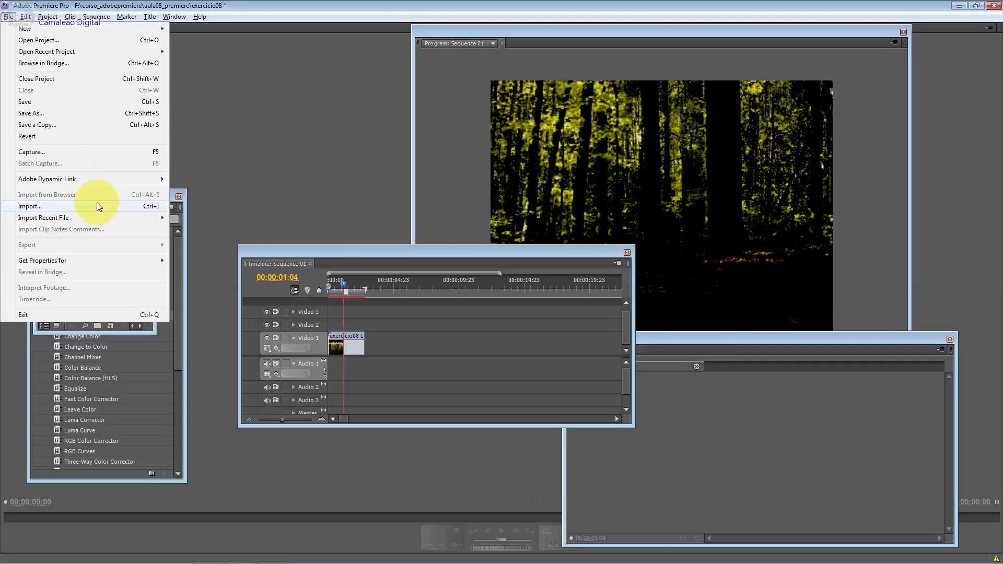
left_click(99, 206)
left_click(477, 187)
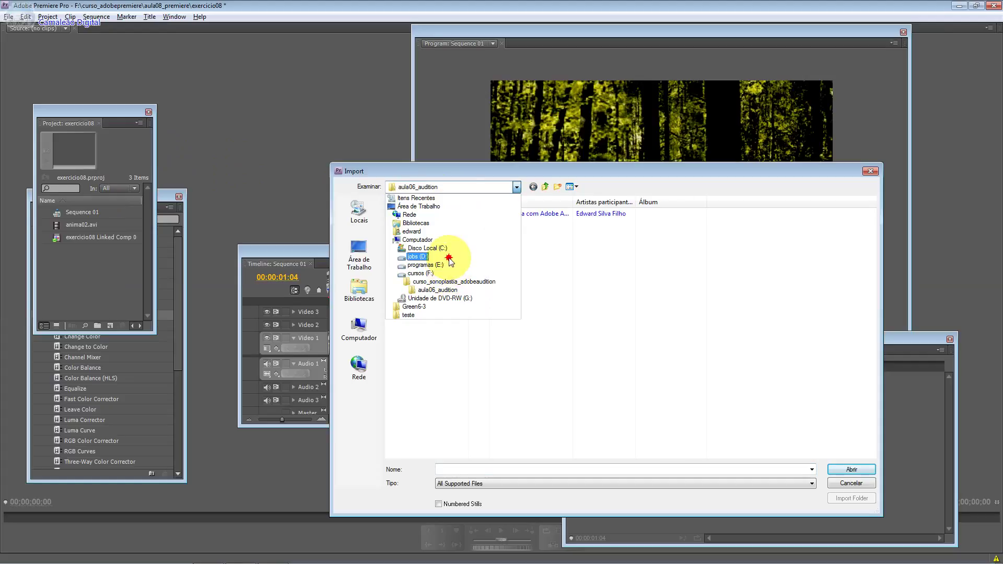
left_click(449, 258)
double_click(437, 231)
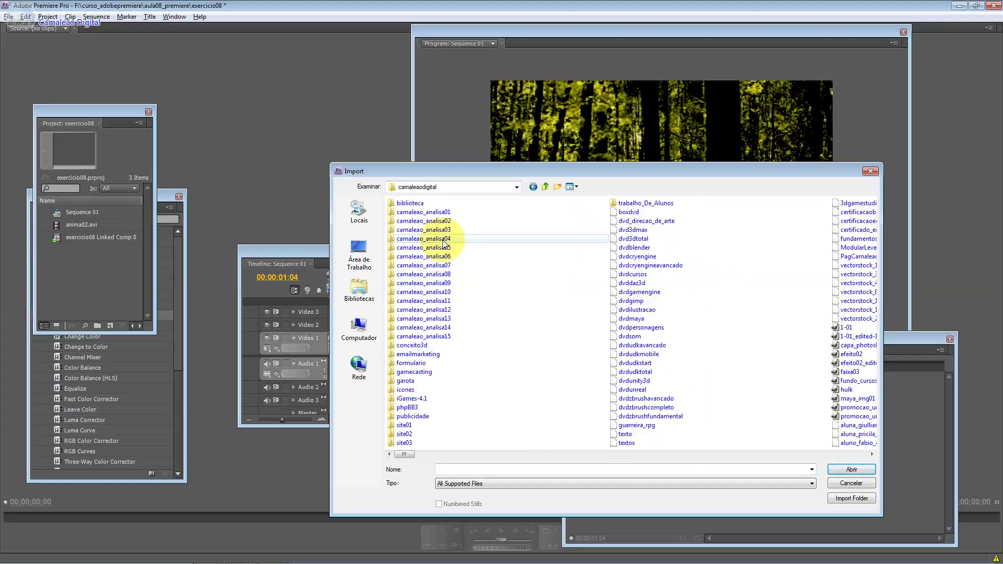
double_click(439, 319)
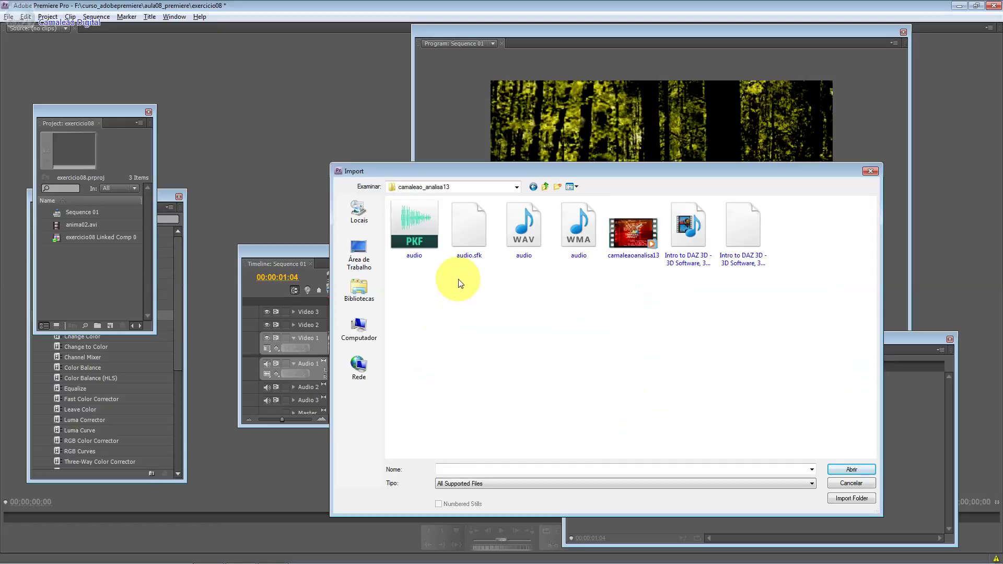
left_click(533, 187)
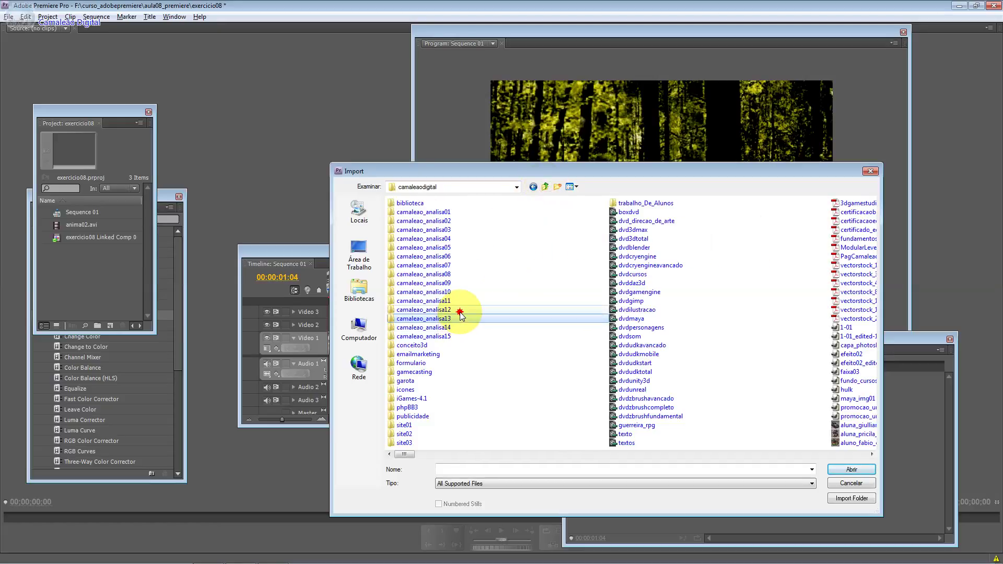
double_click(460, 310)
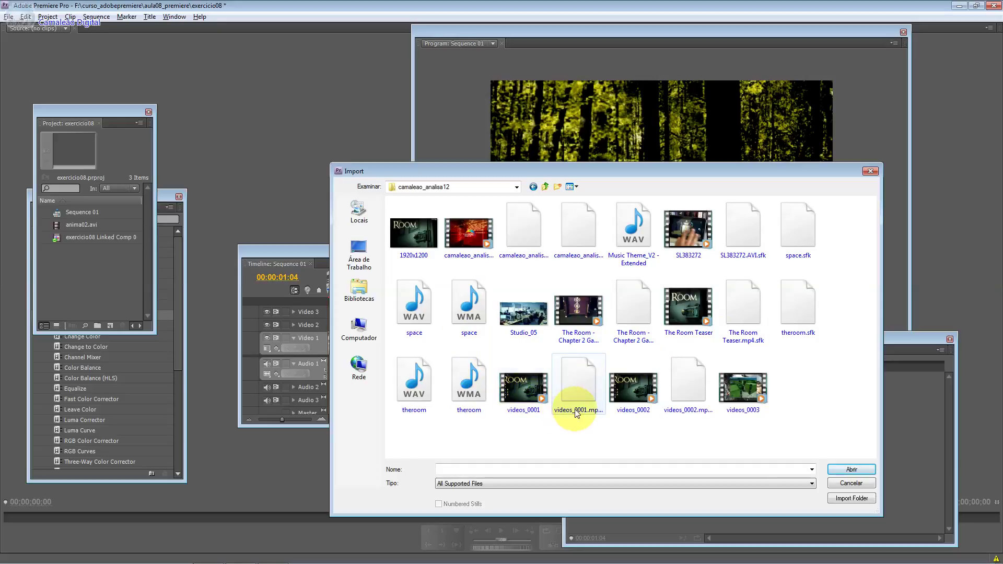
double_click(644, 265)
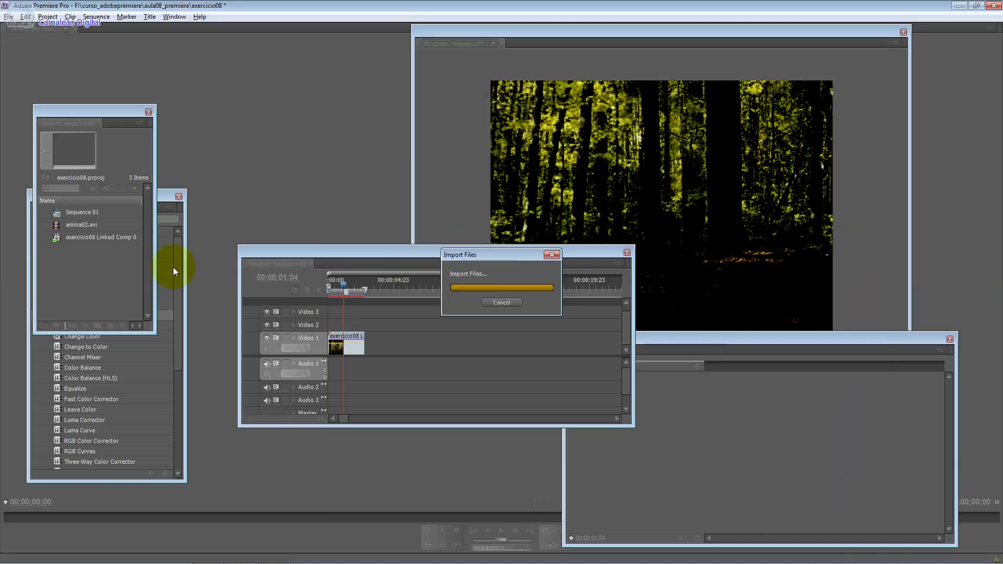
left_click(105, 250)
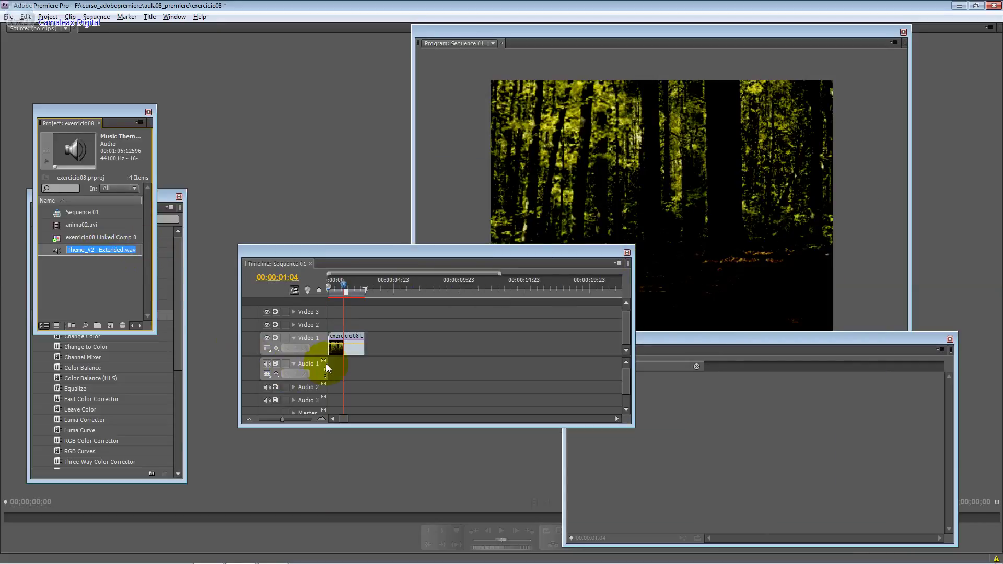
Place Music Theme_V2 - Extended.wav on Audio 1 and play the sequence from near the start.
mouse_move(65, 249)
left_mouse_down()
mouse_move(324, 368)
mouse_move(372, 365)
mouse_move(343, 368)
left_mouse_up()
left_click(335, 320)
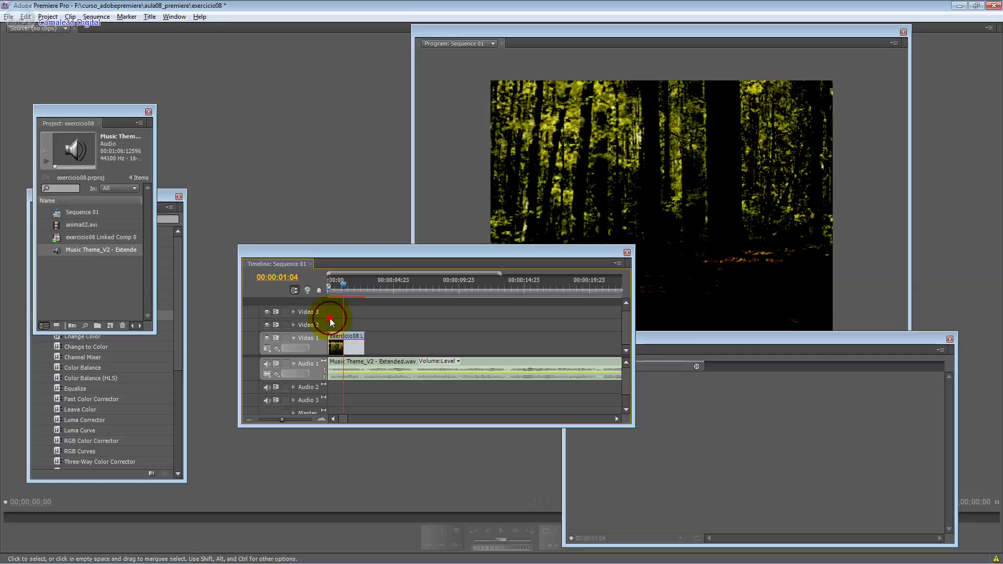
left_click(332, 285)
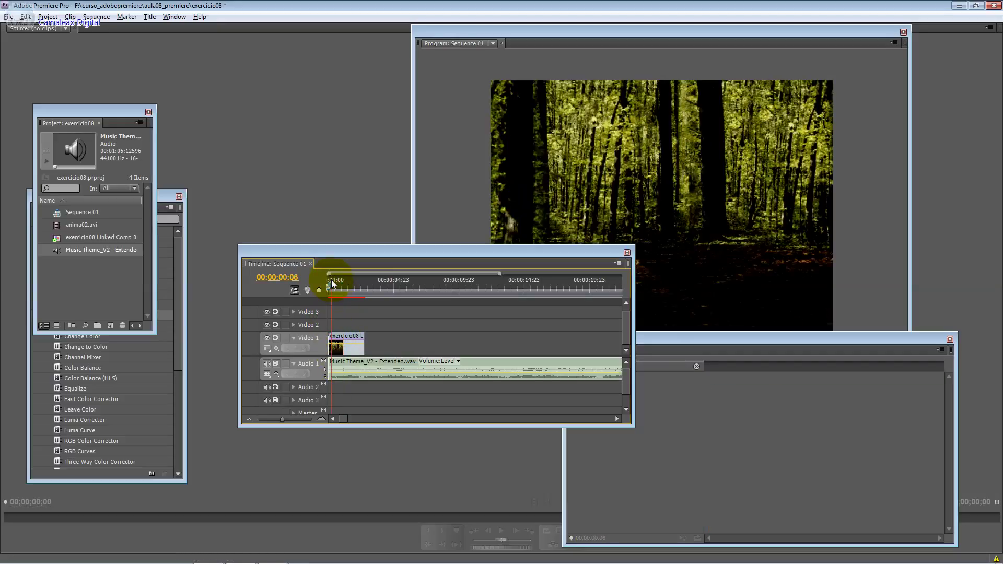
key("space")
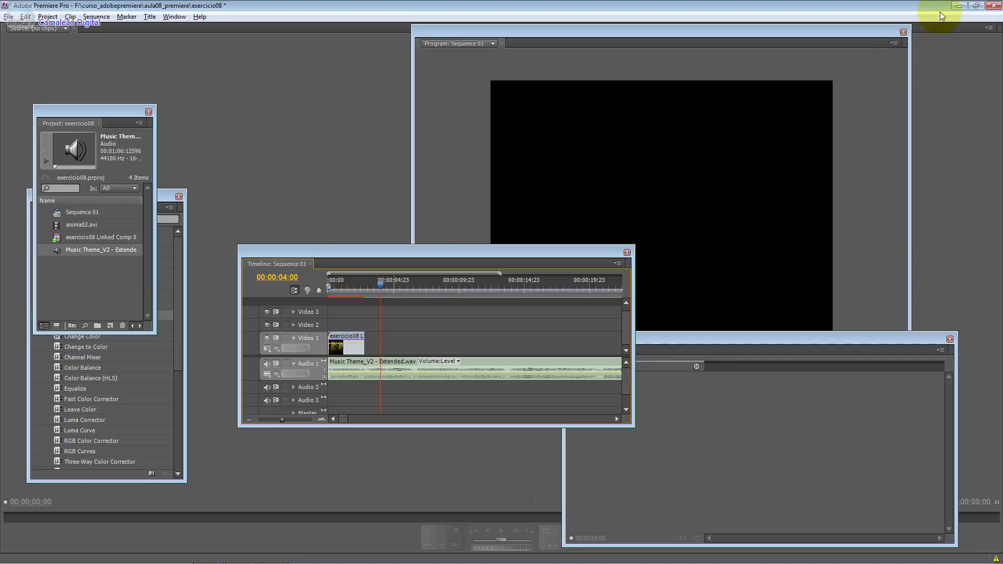
left_click(959, 6)
Delete theroom.wav from the After Effects project, confirming the removal.
left_click(312, 377)
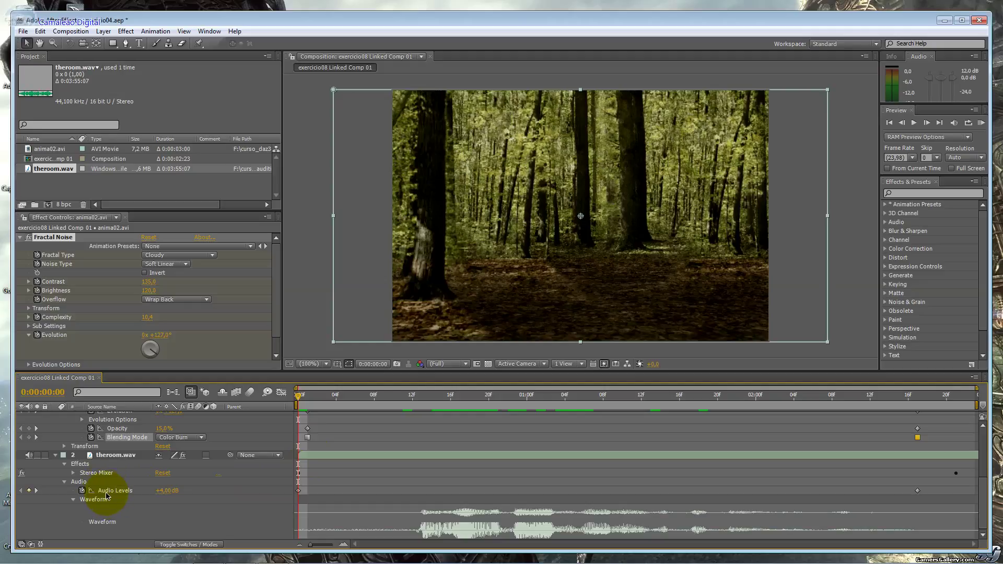
left_click(58, 172)
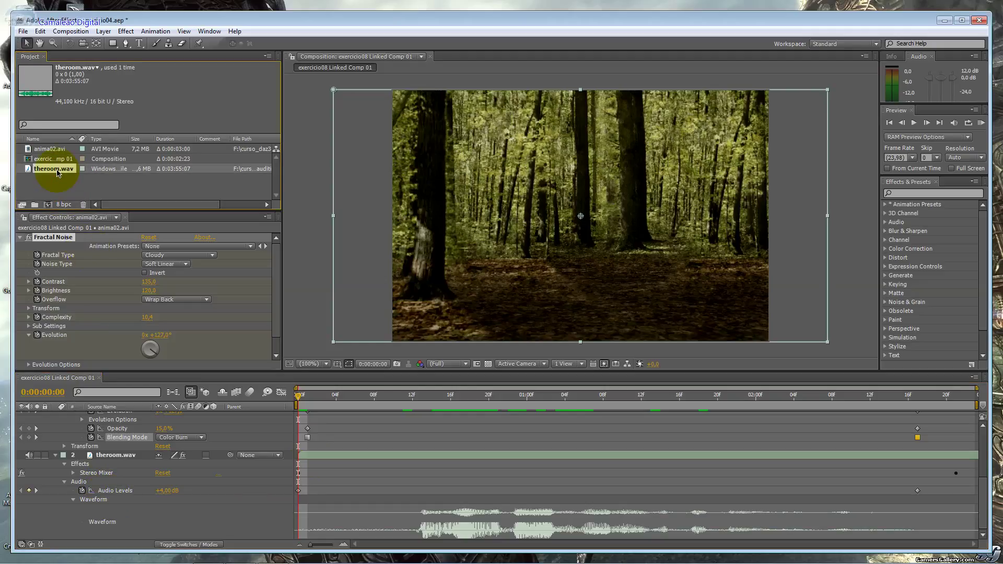
key("Delete")
key("Return")
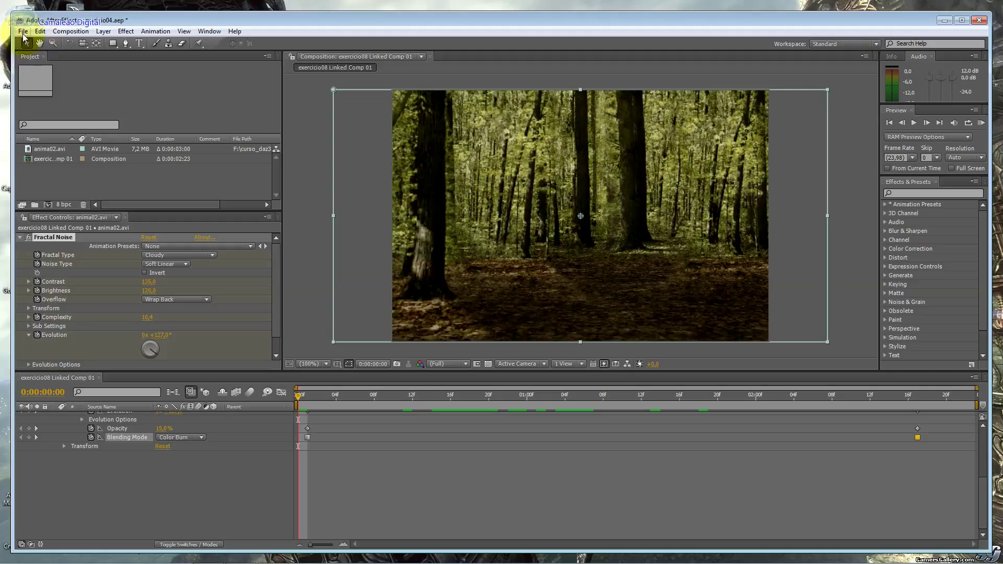
Import Music Theme_V2 - Extended.wav from the camaleao_analisa12 folder into After Effects.
left_click(23, 31)
left_click(202, 200)
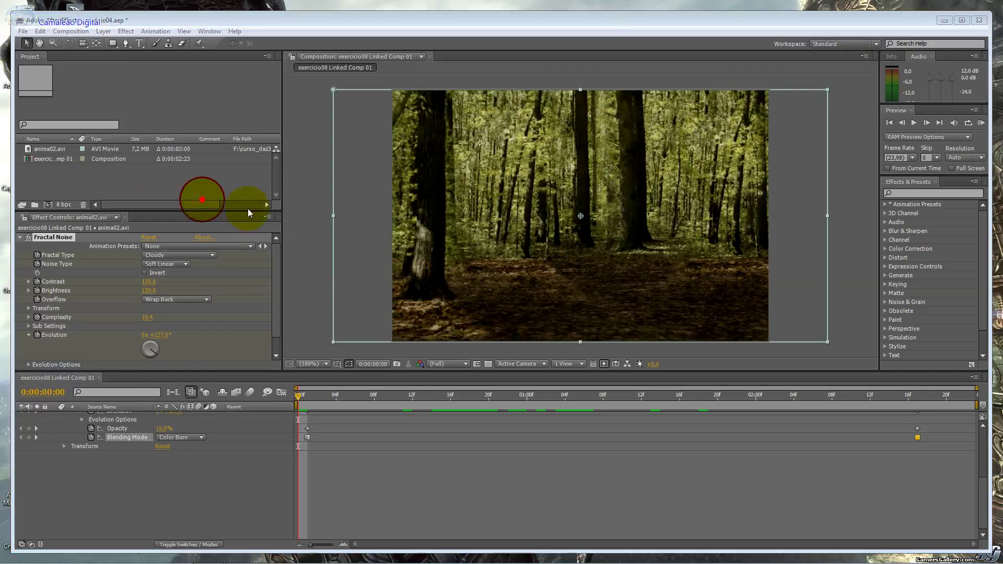
left_click(316, 138)
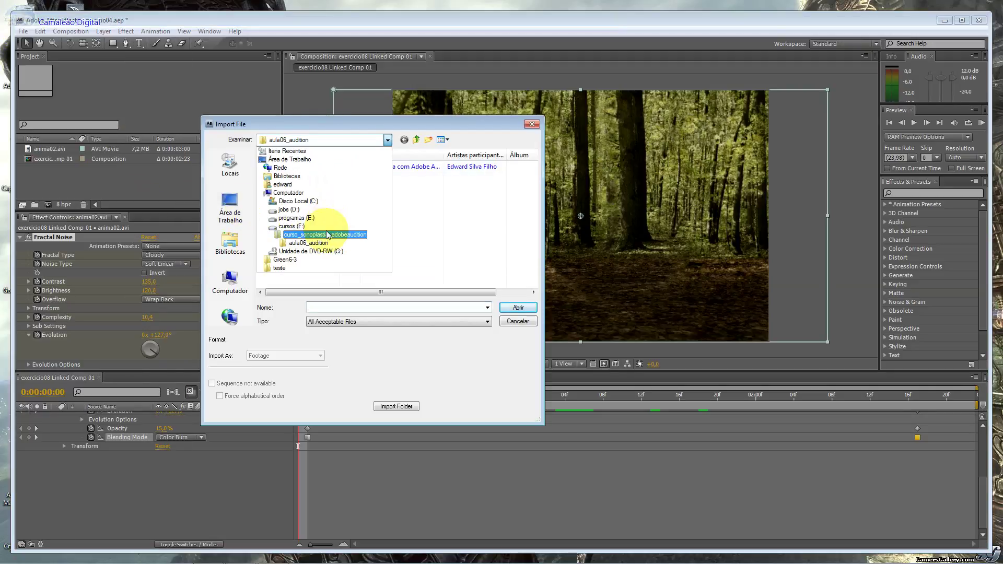
left_click(328, 235)
double_click(316, 189)
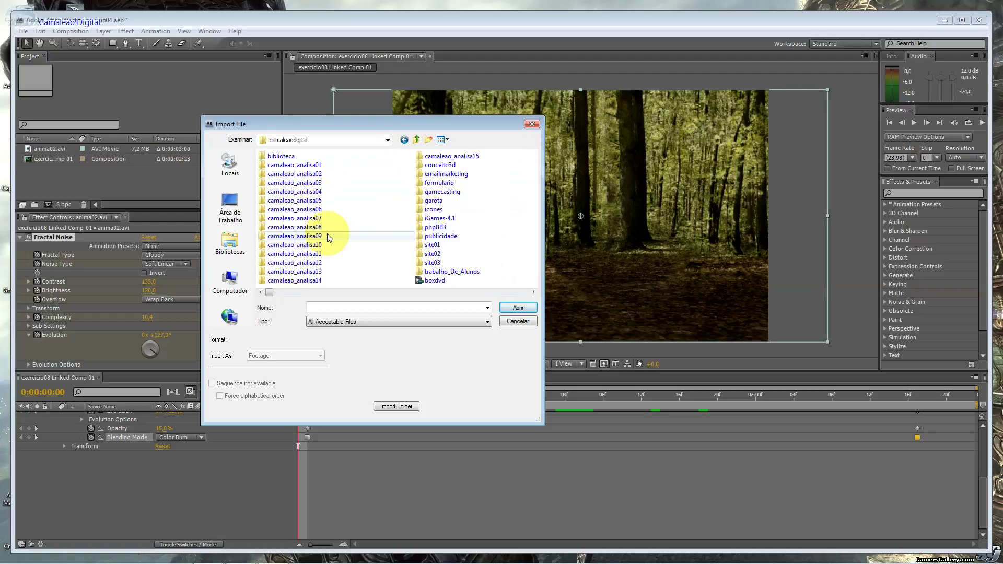
double_click(314, 263)
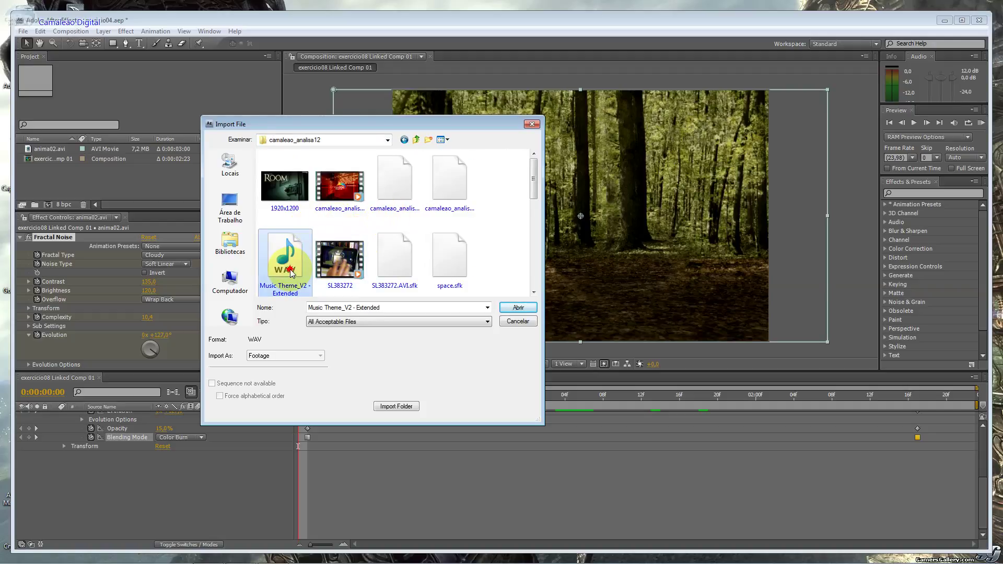
double_click(290, 269)
Add the music as a layer in the linked forest comp, preview it, and return to Premiere Pro.
left_click_drag(57, 168, 83, 449)
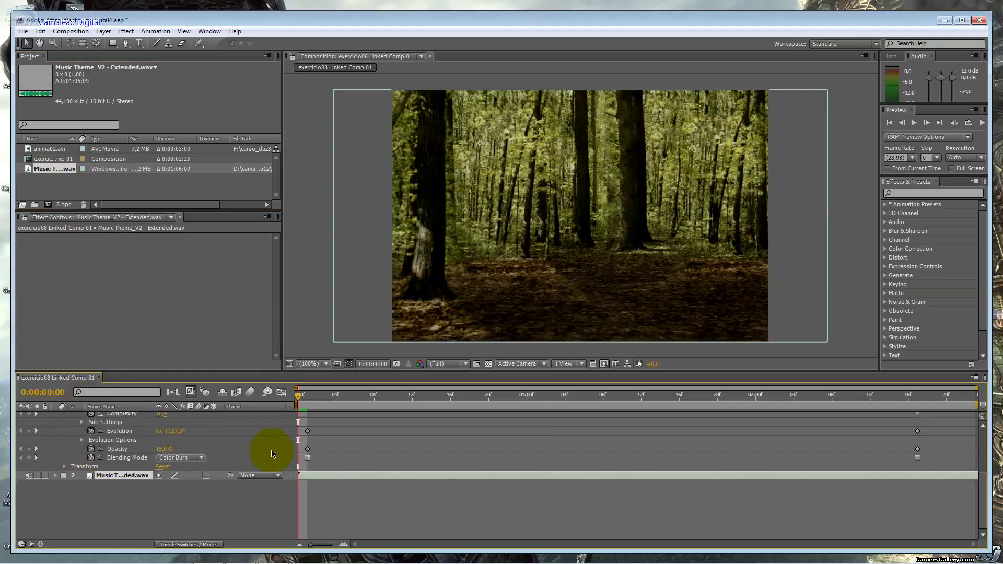
key("space")
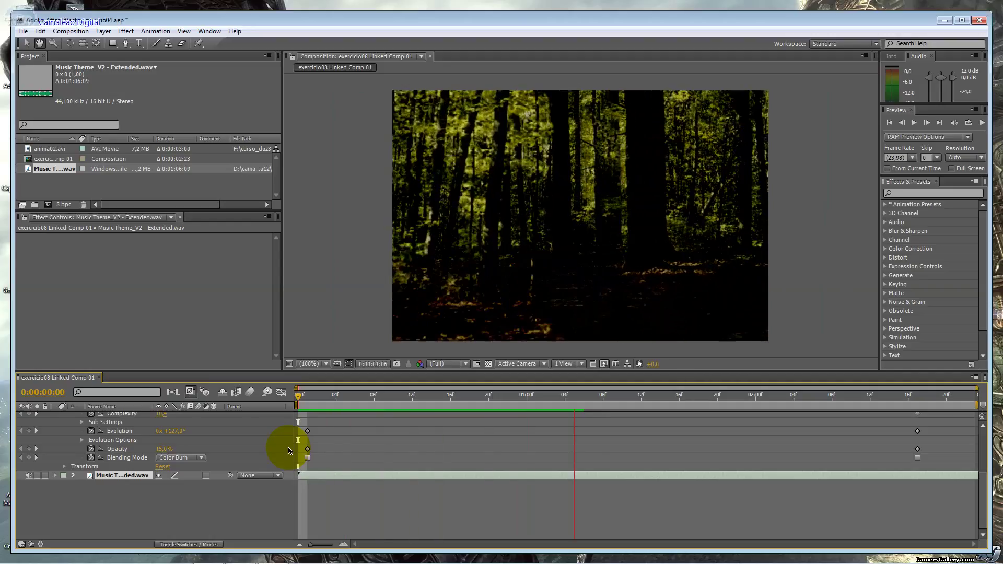
key("space")
key("alt+Tab")
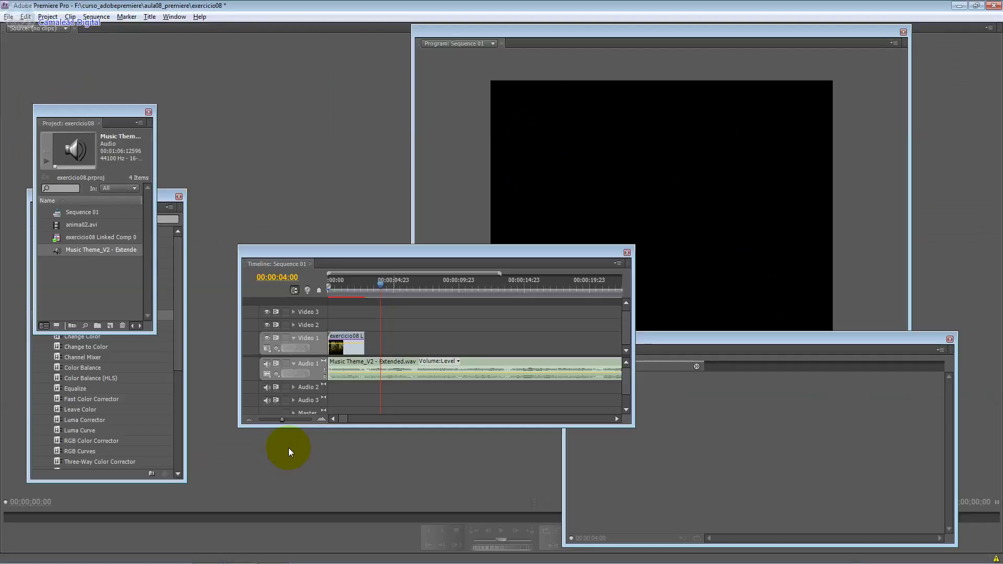
key("Home")
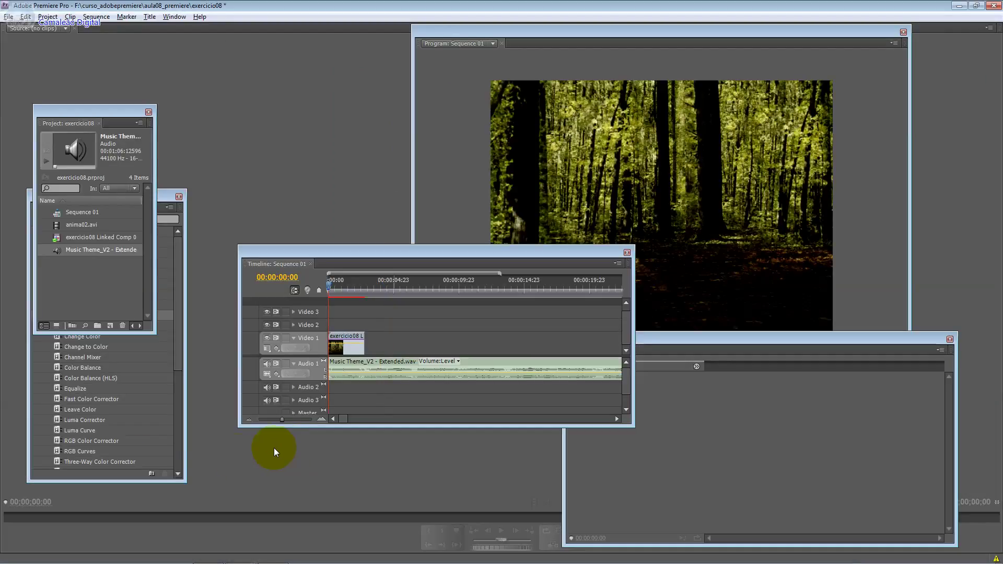
left_click(359, 341)
right_click(358, 340)
left_click(359, 341)
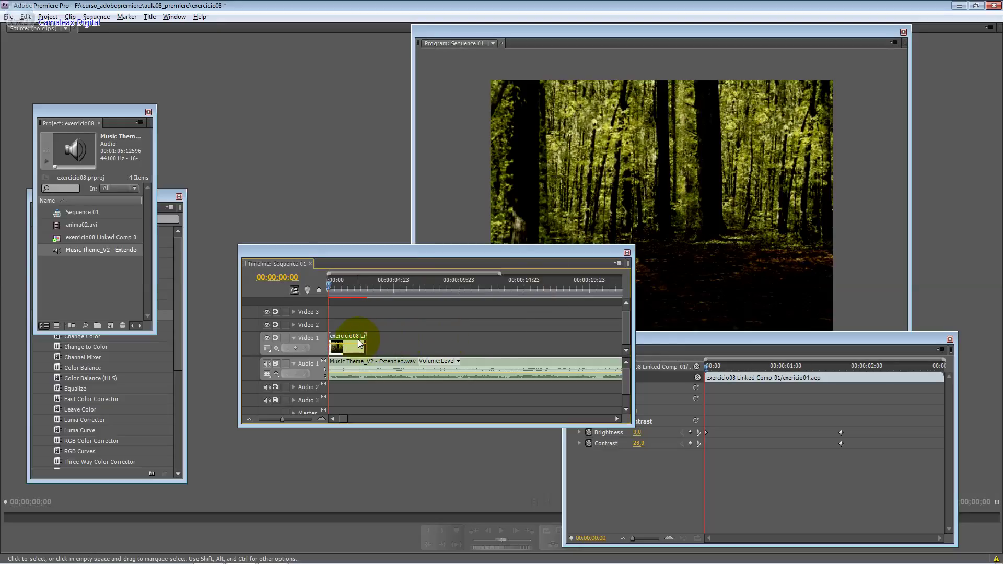
key("End")
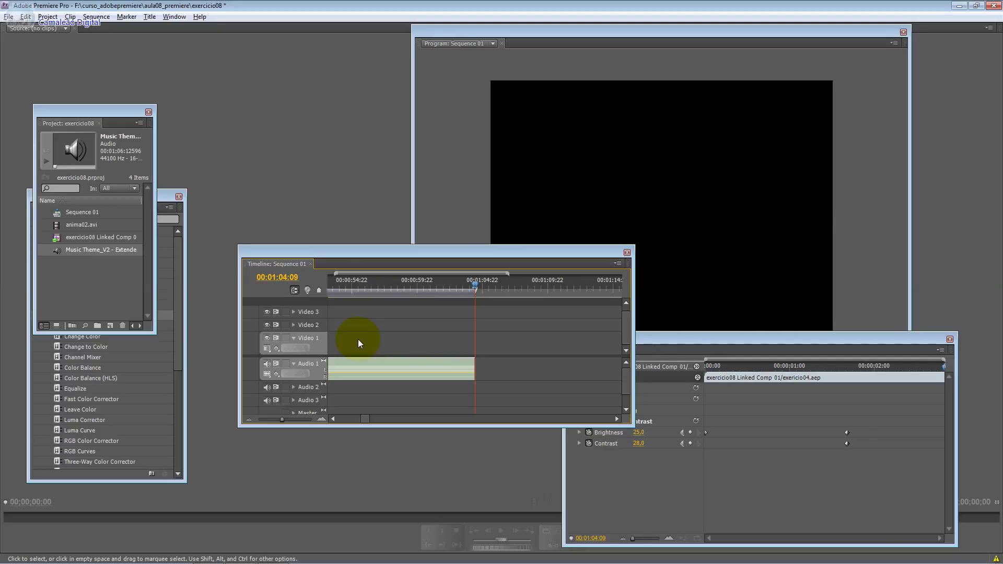
key("Home")
left_click(367, 340)
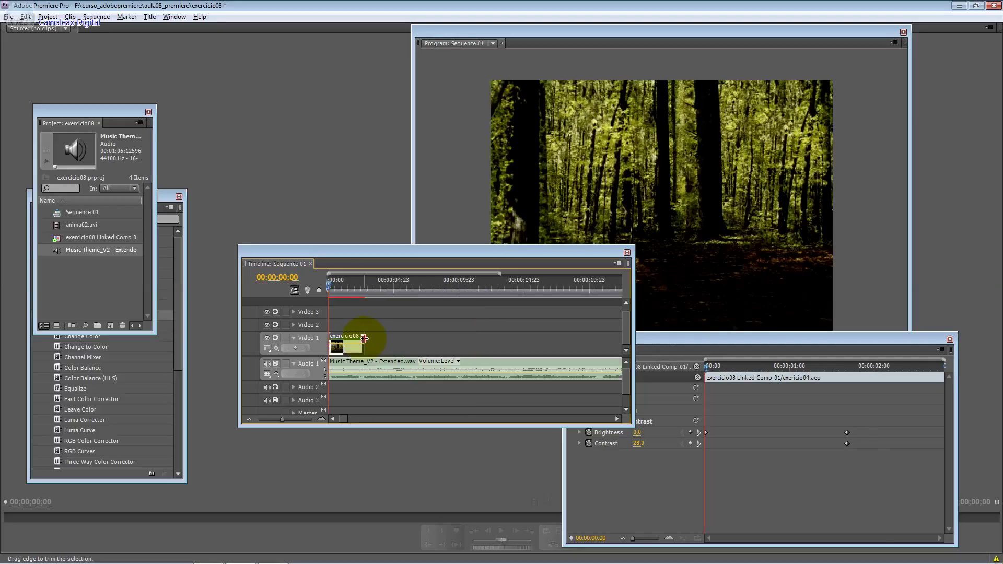
left_click(368, 329)
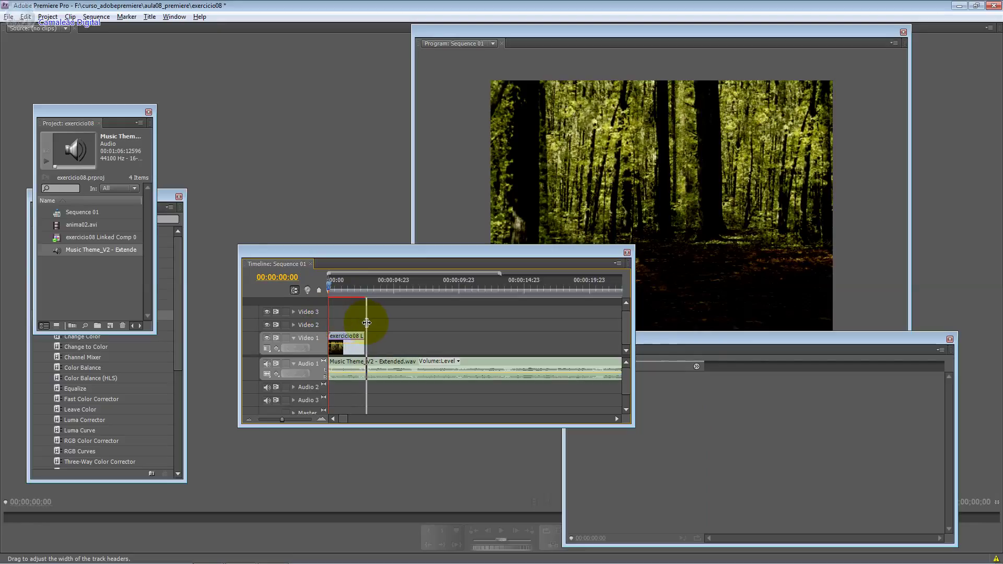
left_click_drag(367, 323, 364, 324)
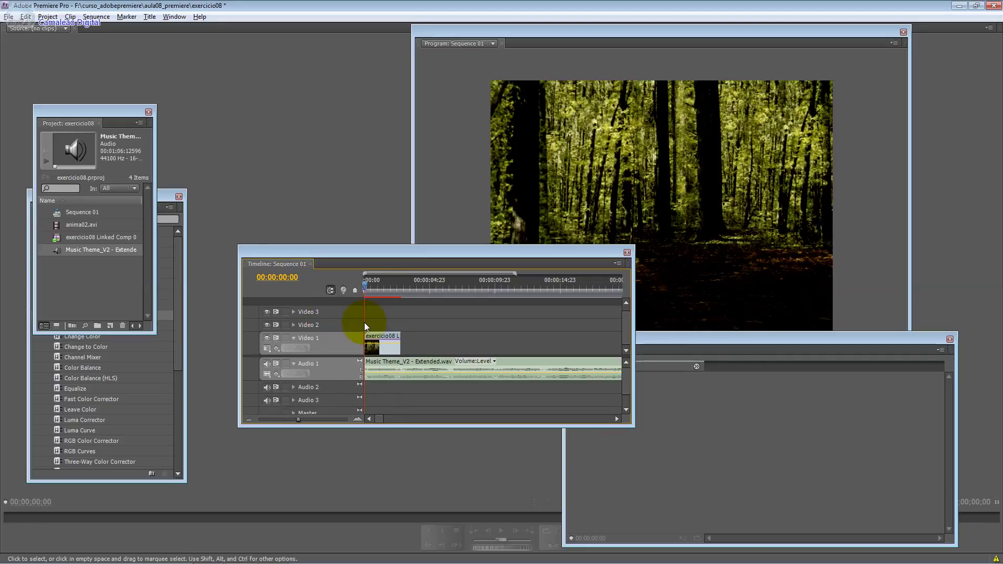
Paste two more copies of the exercicio08 comp clip after the first on Video 1, then play from the start.
left_click(404, 284)
key("ctrl+v")
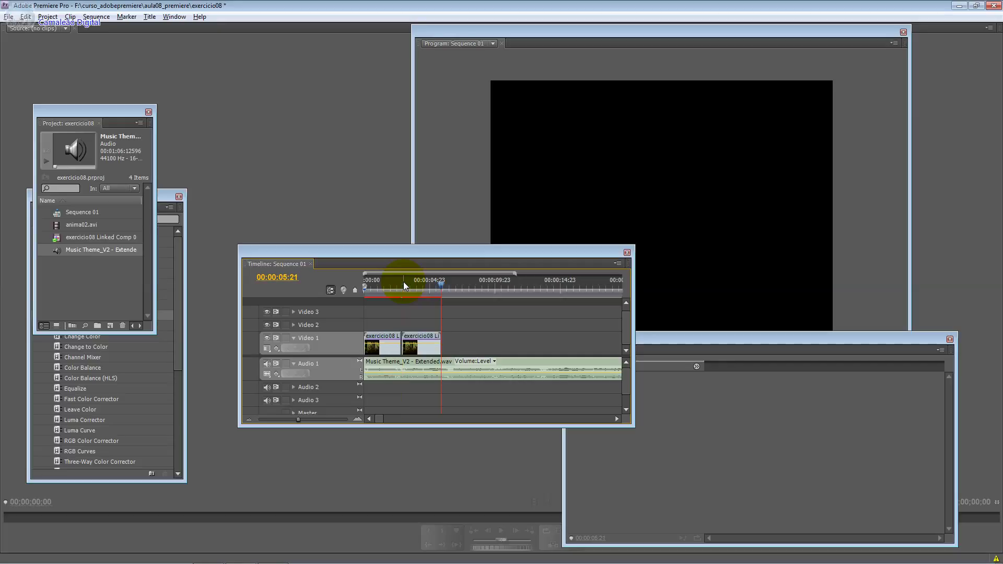
key("ctrl+v")
key("ctrl+v")
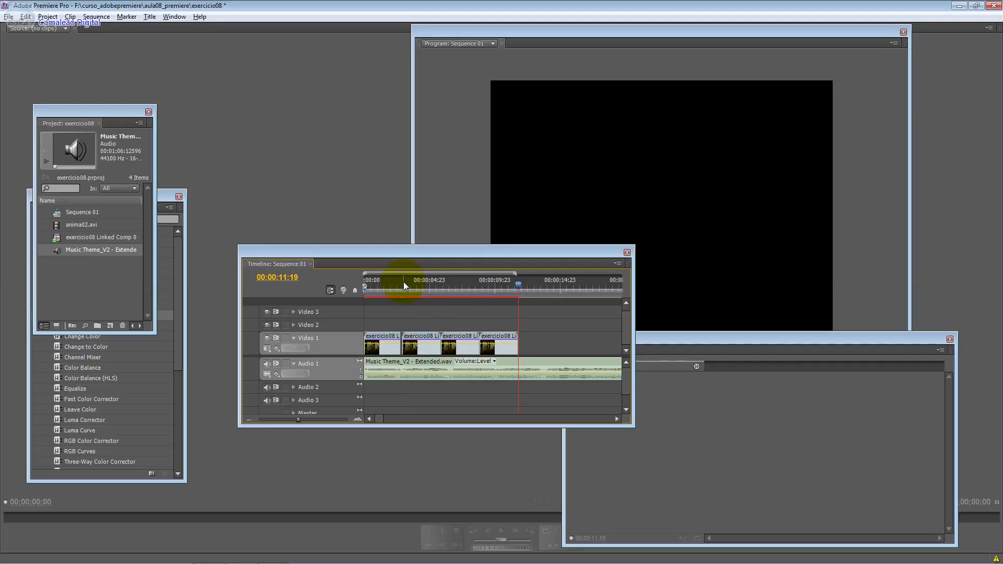
left_click_drag(413, 339, 519, 325)
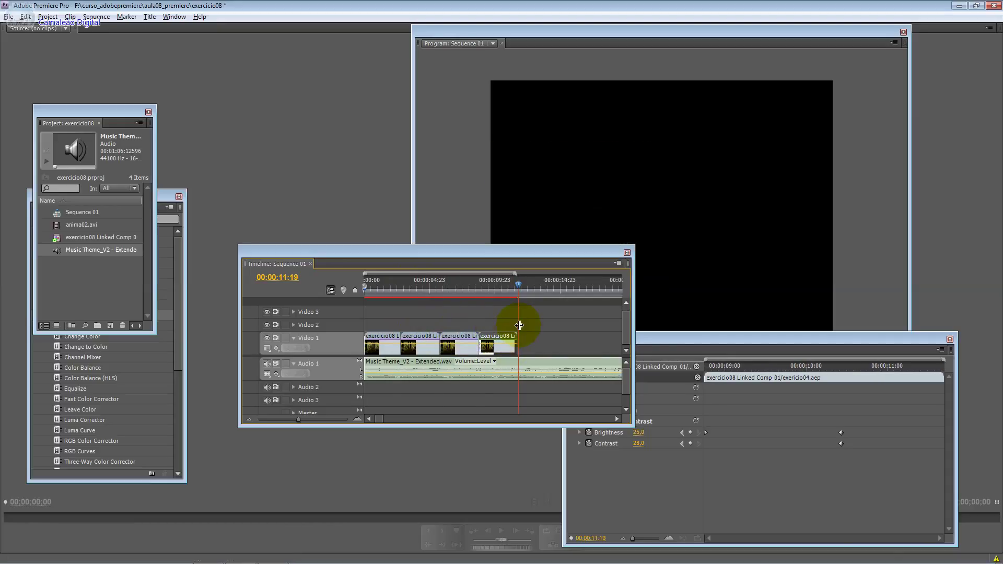
key("Down")
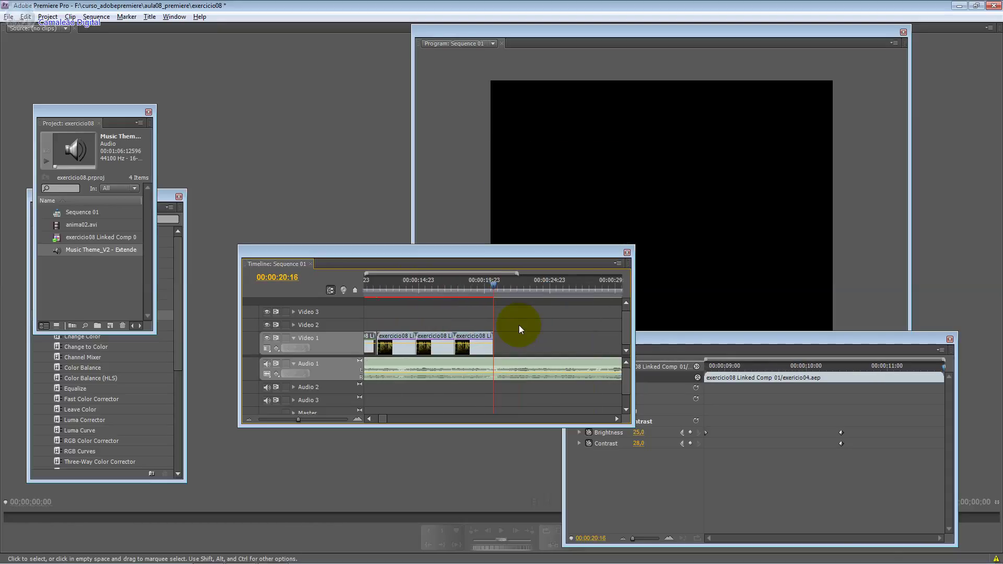
key("Home")
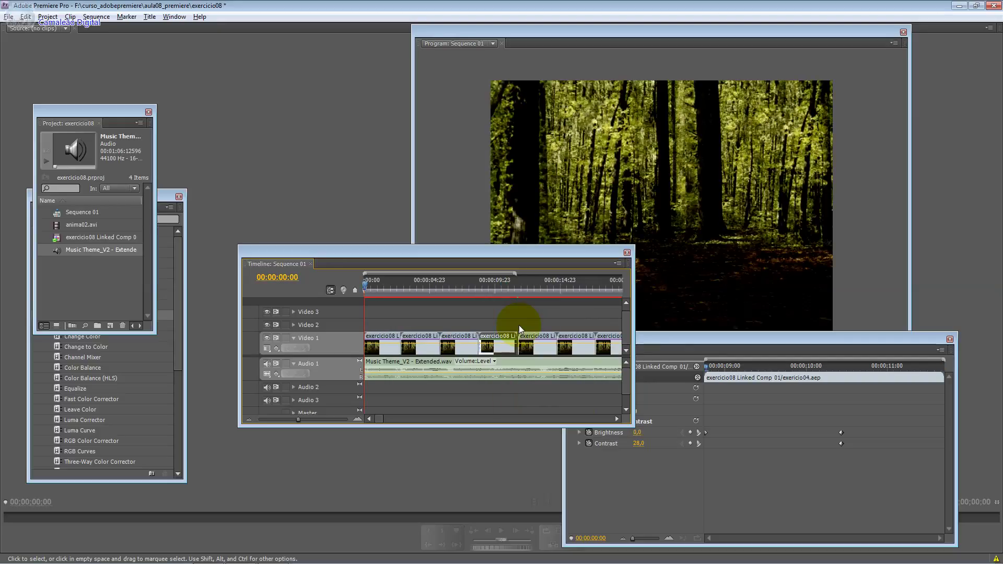
key("space")
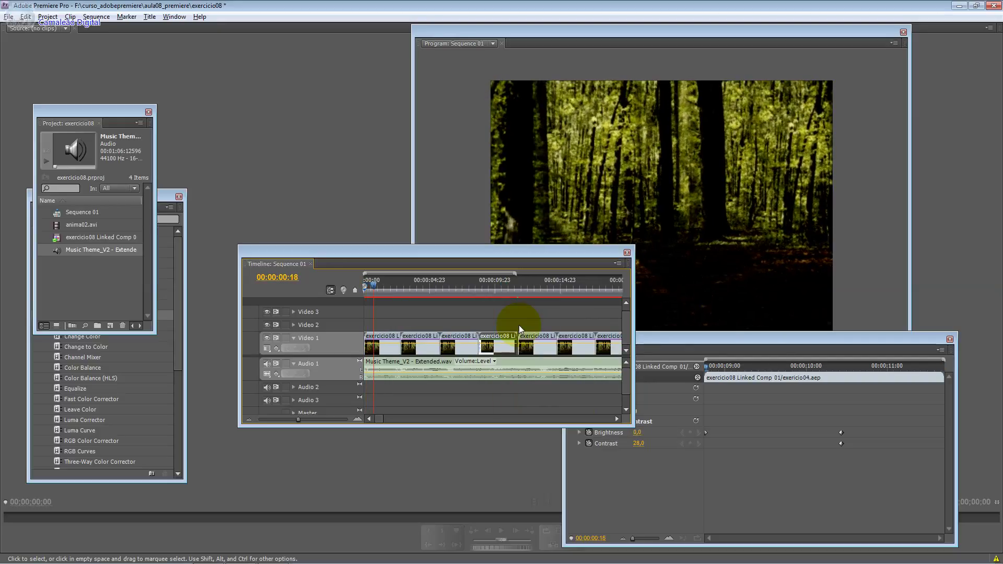